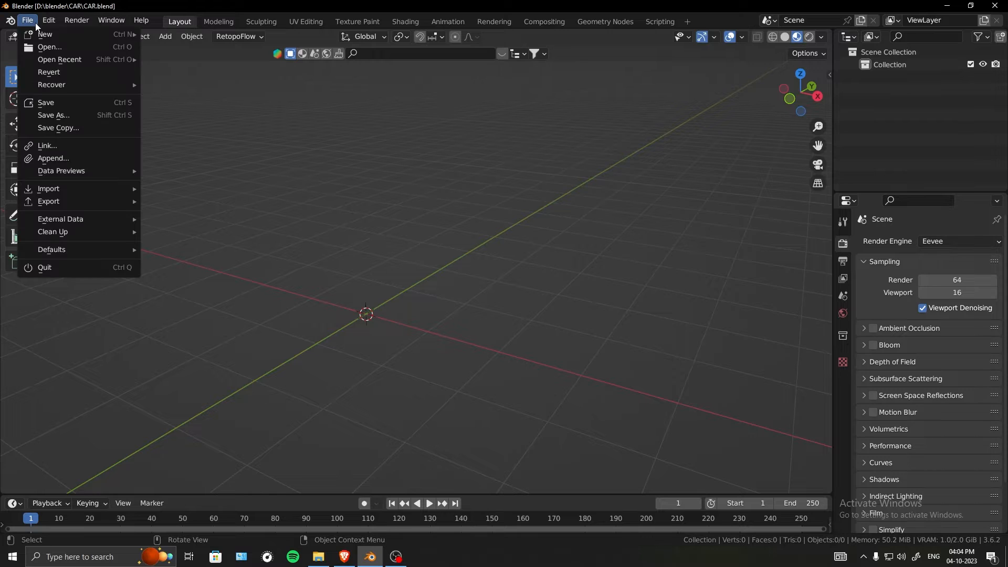
# Import the Wavefront OBJ model Jeep_Renegade_2016.obj from the Jeep_Renegade_2016_obj folder.
pyautogui.moveTo(70, 186)
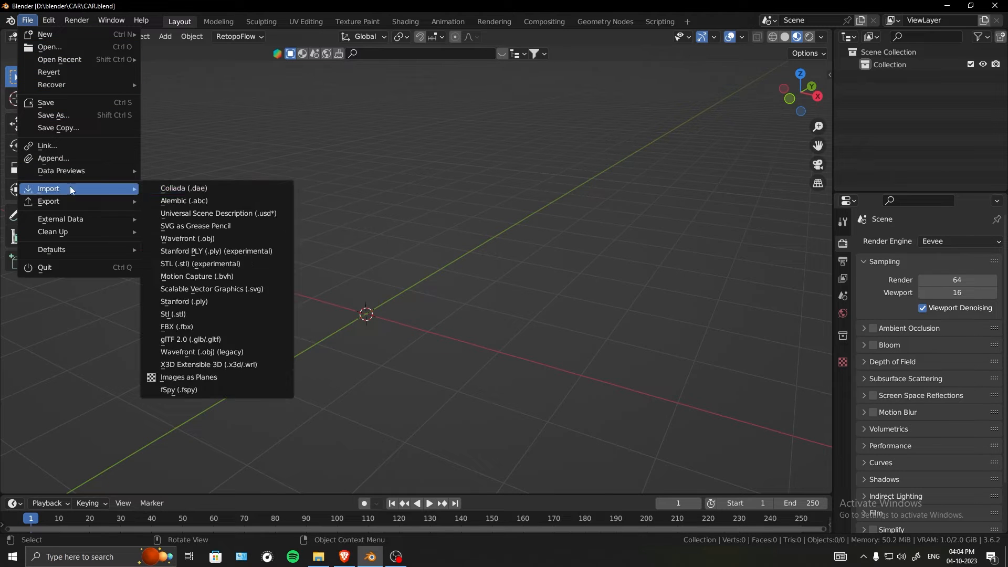
pyautogui.click(212, 240)
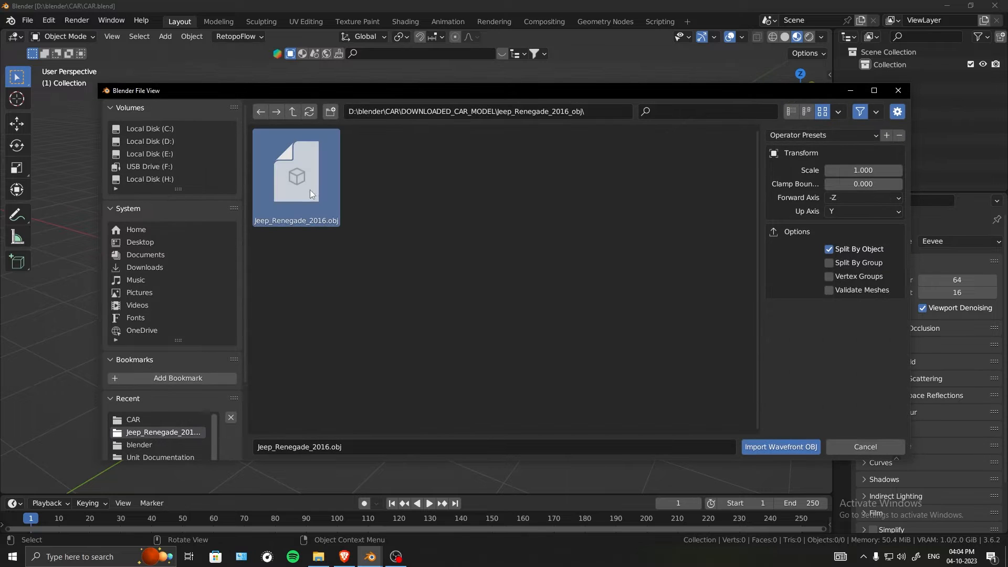
pyautogui.click(310, 190)
pyautogui.click(778, 446)
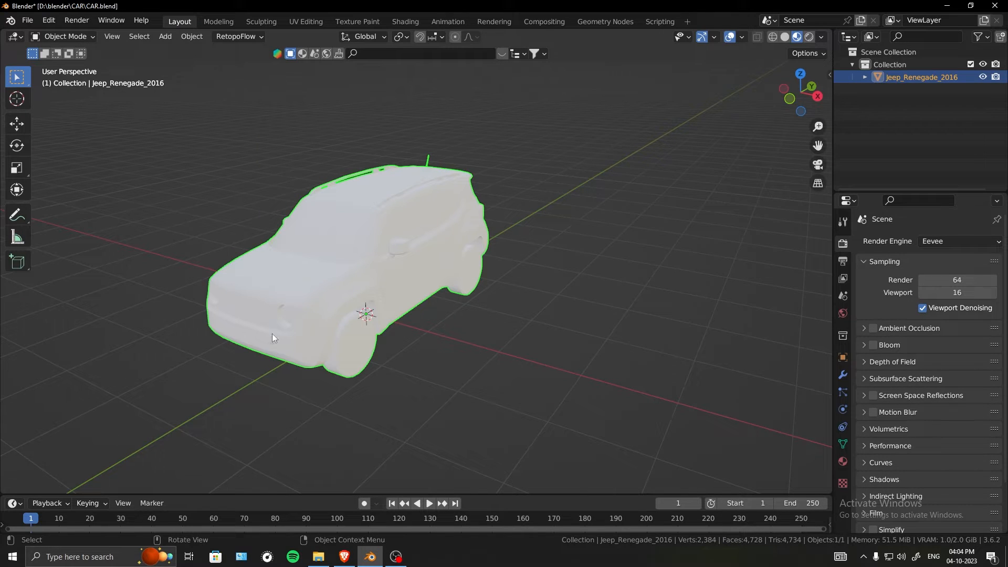
pyautogui.moveTo(272, 332)
pyautogui.mouseDown(button='middle')
pyautogui.moveTo(256, 317)
pyautogui.moveTo(278, 316)
pyautogui.moveTo(267, 323)
pyautogui.mouseUp(button='middle')
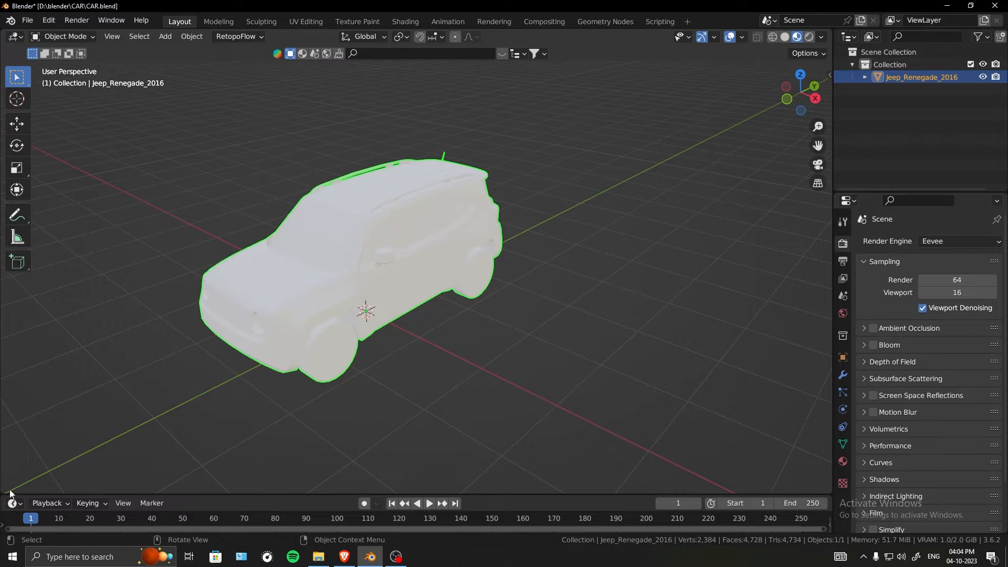
# Split the 3D viewport and turn the new area into a Shader Editor framing the Jeep's material nodes.
pyautogui.moveTo(3, 489); pyautogui.dragTo(365, 367)
pyautogui.click(16, 36)
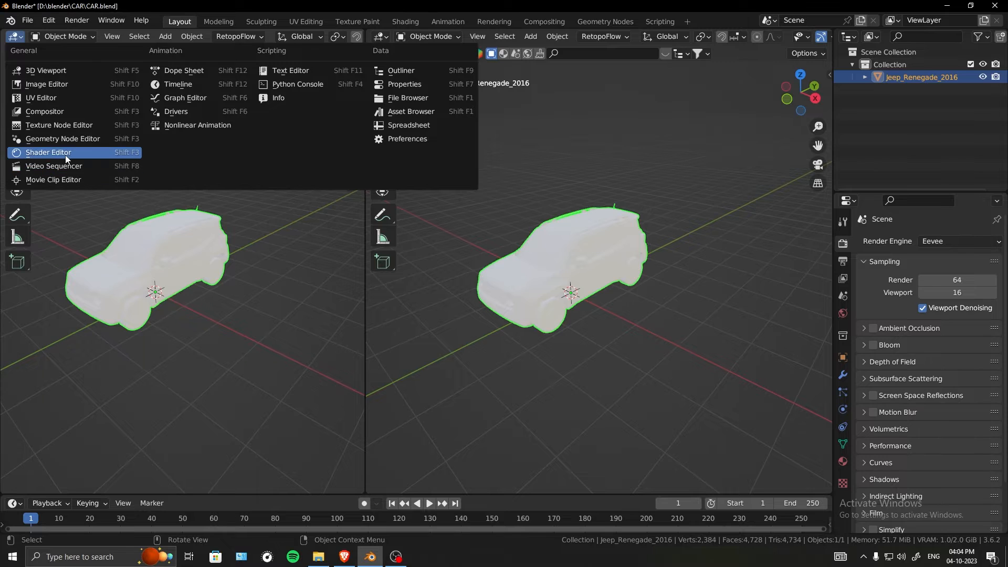
pyautogui.click(58, 152)
pyautogui.press('Home')
pyautogui.press('n')
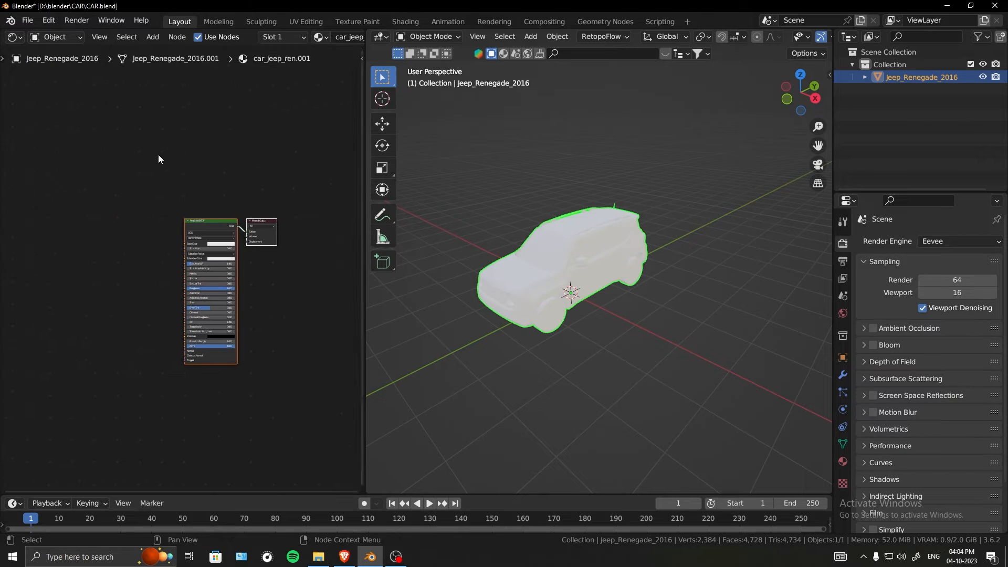
pyautogui.scroll(3, 164, 210)
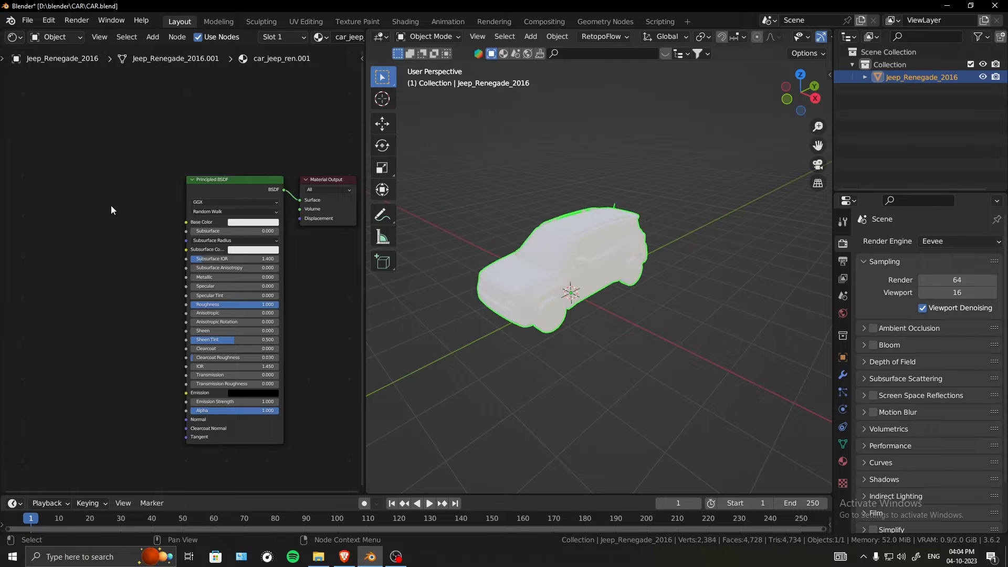
# Add an Image Texture node and connect its Color output to the Principled BSDF's Base Color.
pyautogui.hotkey('shift', 'a')
pyautogui.click(75, 197)
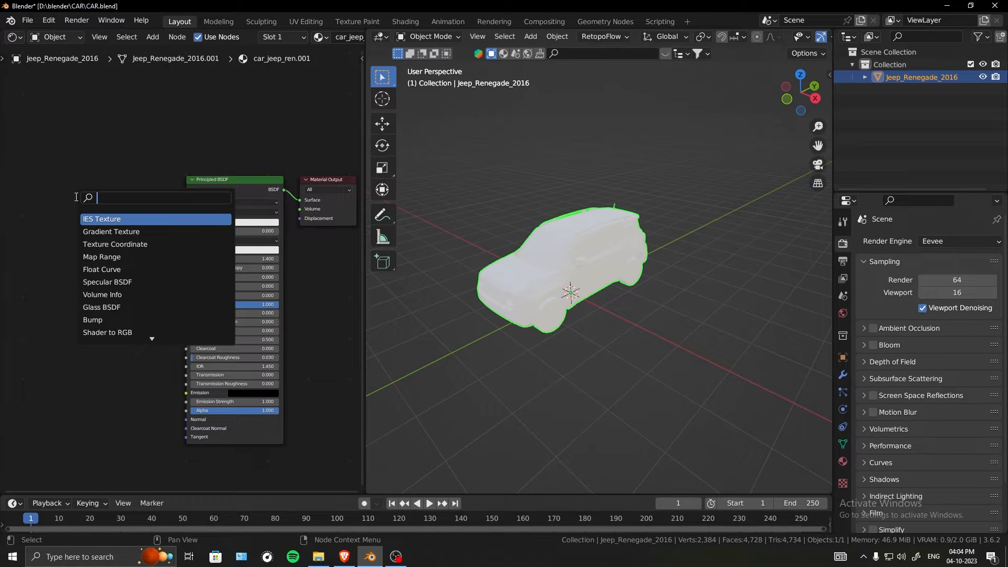
pyautogui.write('image')
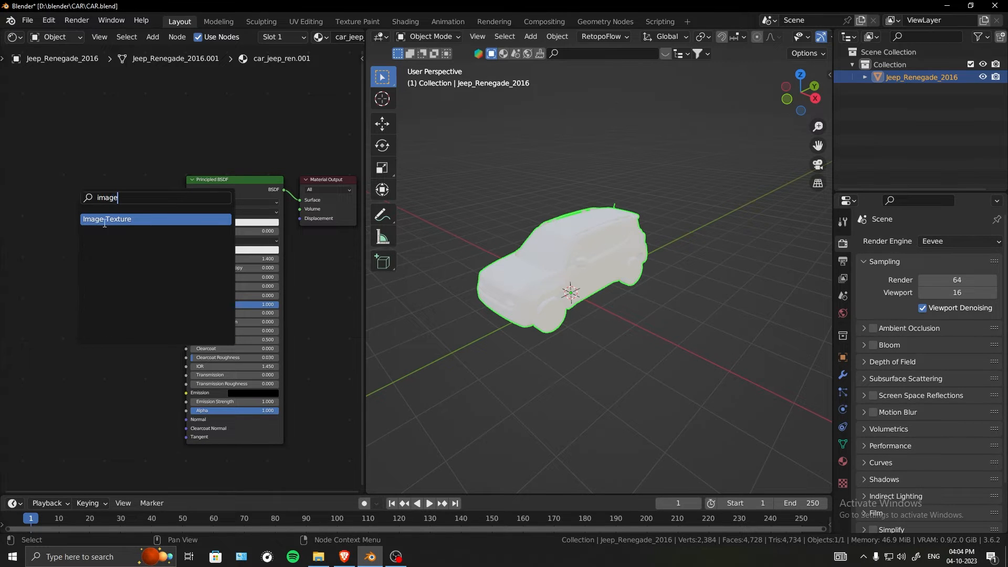
pyautogui.click(105, 219)
pyautogui.click(131, 212)
pyautogui.moveTo(132, 212); pyautogui.dragTo(186, 222)
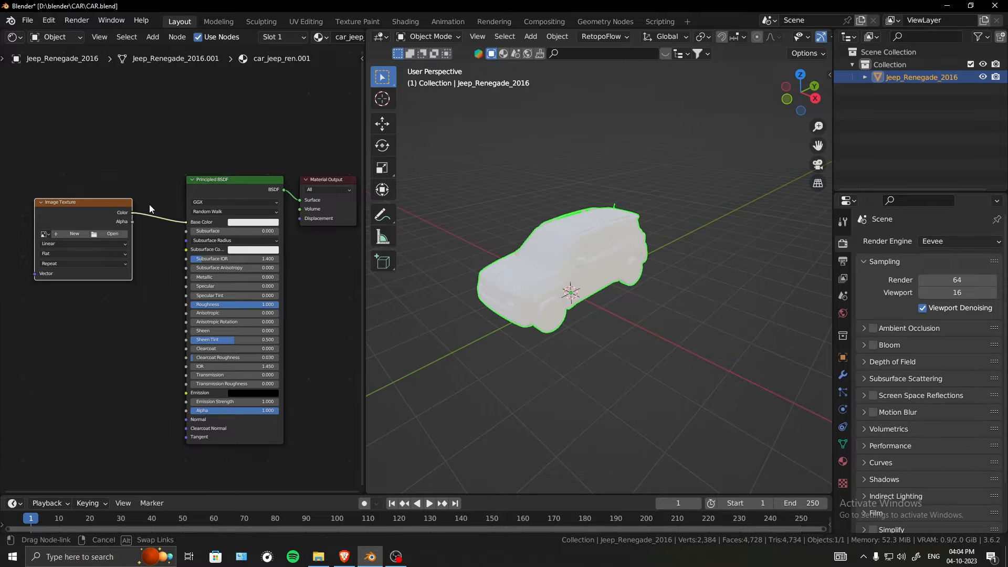
# Load car_jeep_ren.jpg from the Jeep_Renegade_2016_obj folder into the Image Texture node.
pyautogui.scroll(3, 157, 210)
pyautogui.click(166, 209)
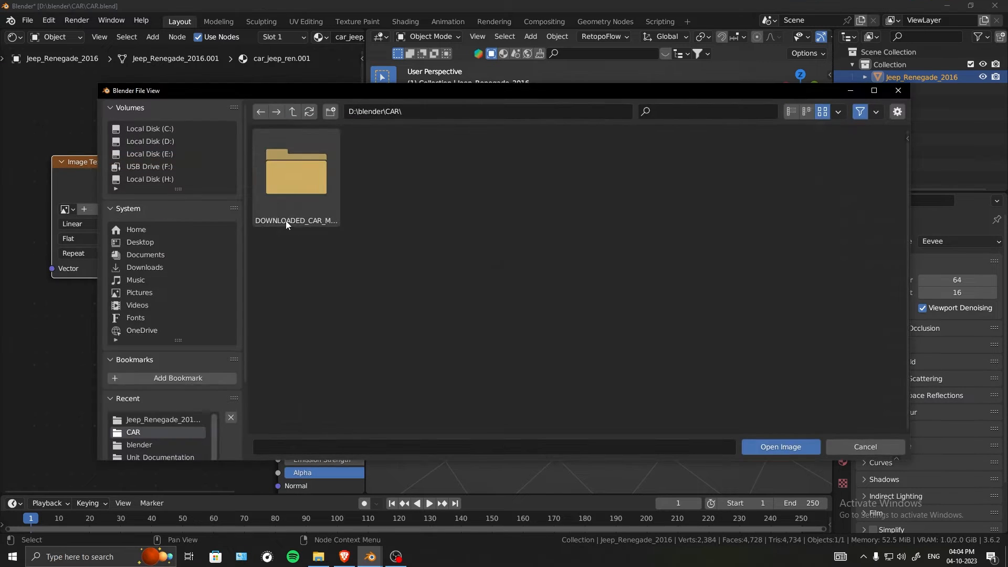
pyautogui.doubleClick(311, 187)
pyautogui.doubleClick(312, 188)
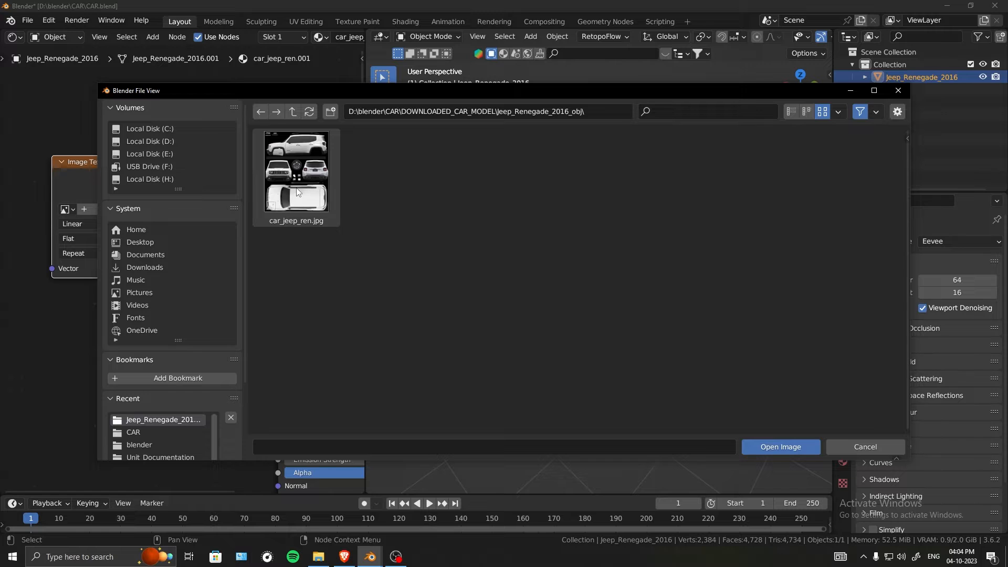
pyautogui.click(297, 191)
pyautogui.click(777, 446)
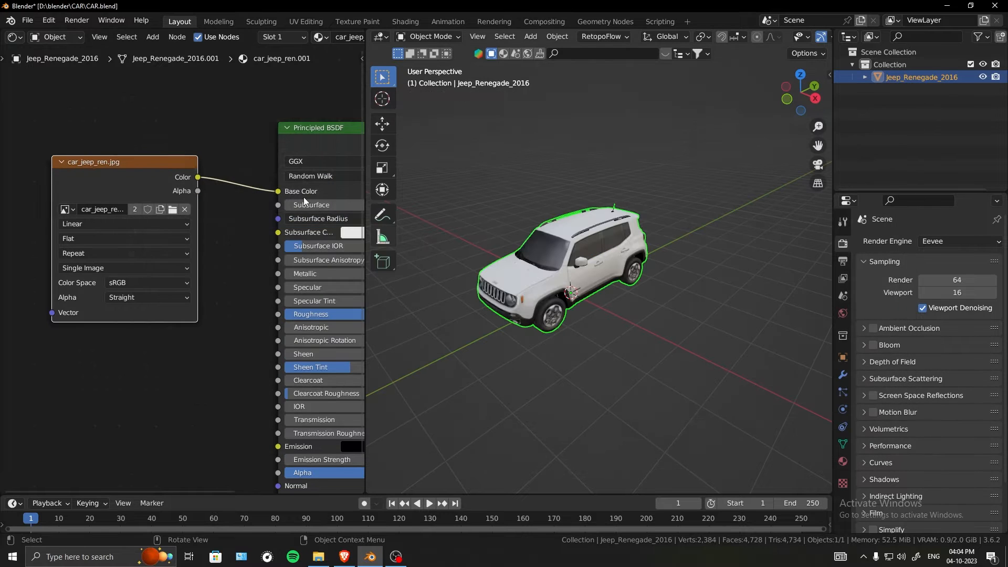
# Close the Shader Editor area and show the Jeep in solid shading.
pyautogui.scroll(-2, 201, 209)
pyautogui.moveTo(200, 209); pyautogui.dragTo(153, 206, button='middle')
pyautogui.moveTo(606, 296); pyautogui.dragTo(605, 245, button='middle')
pyautogui.scroll(3, 603, 274)
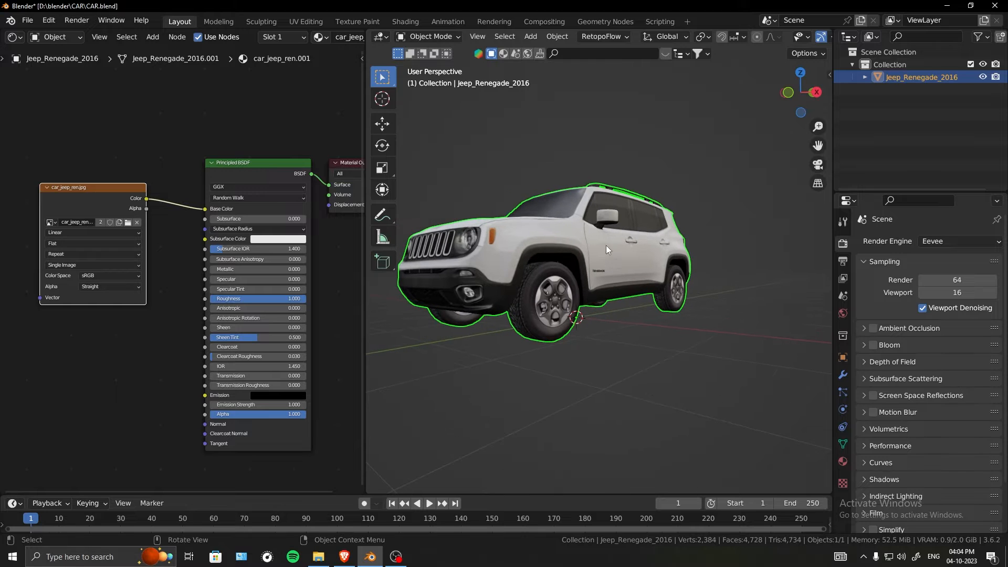
pyautogui.scroll(-2, 218, 201)
pyautogui.moveTo(142, 233); pyautogui.dragTo(166, 239)
pyautogui.moveTo(636, 205); pyautogui.dragTo(365, 430, button='middle')
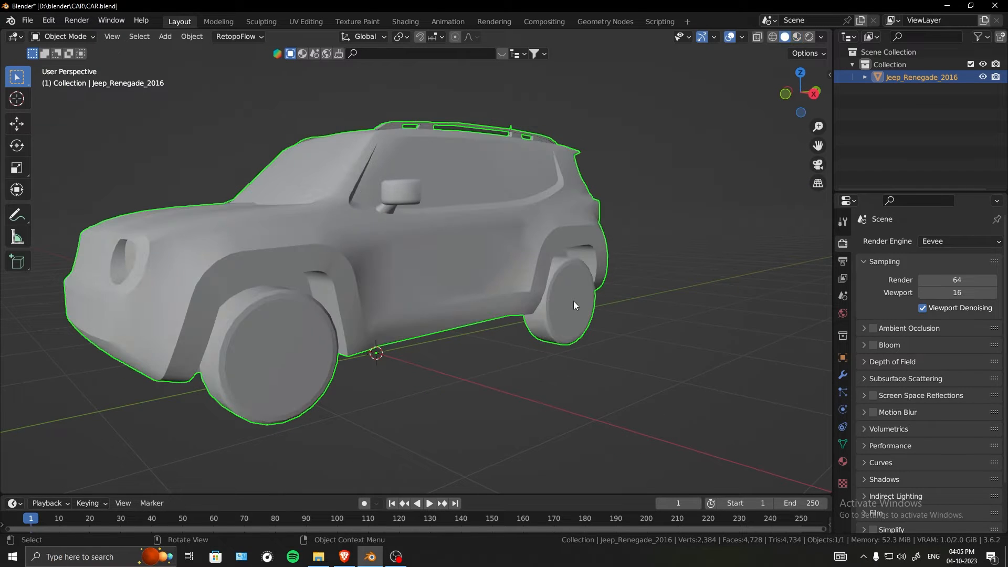
# Enter Edit Mode on the Jeep mesh, using vertex selection with nothing selected.
pyautogui.moveTo(573, 301); pyautogui.dragTo(518, 283, button='middle')
pyautogui.press('Tab')
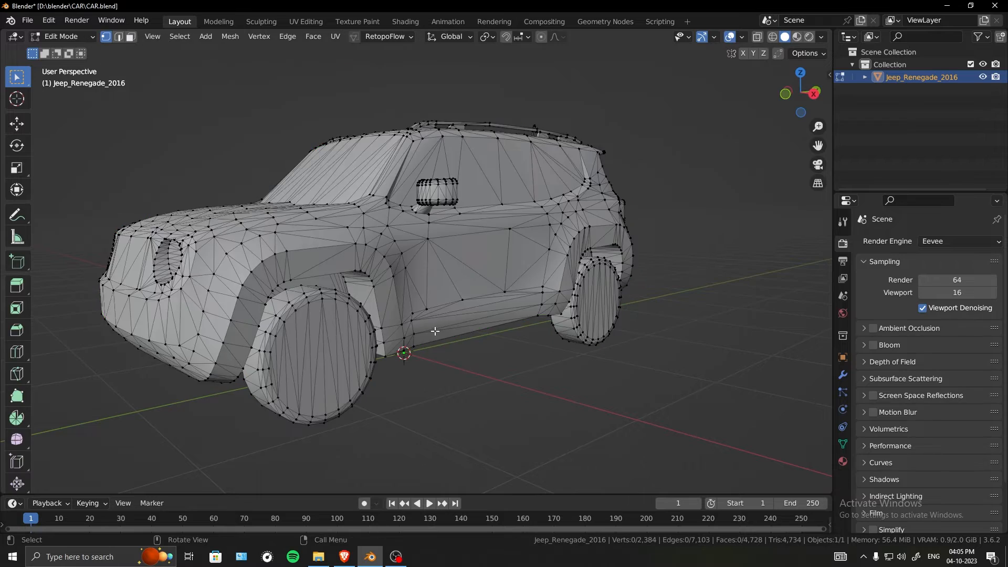
pyautogui.moveTo(411, 297); pyautogui.dragTo(519, 277, button='middle')
pyautogui.press('Tab')
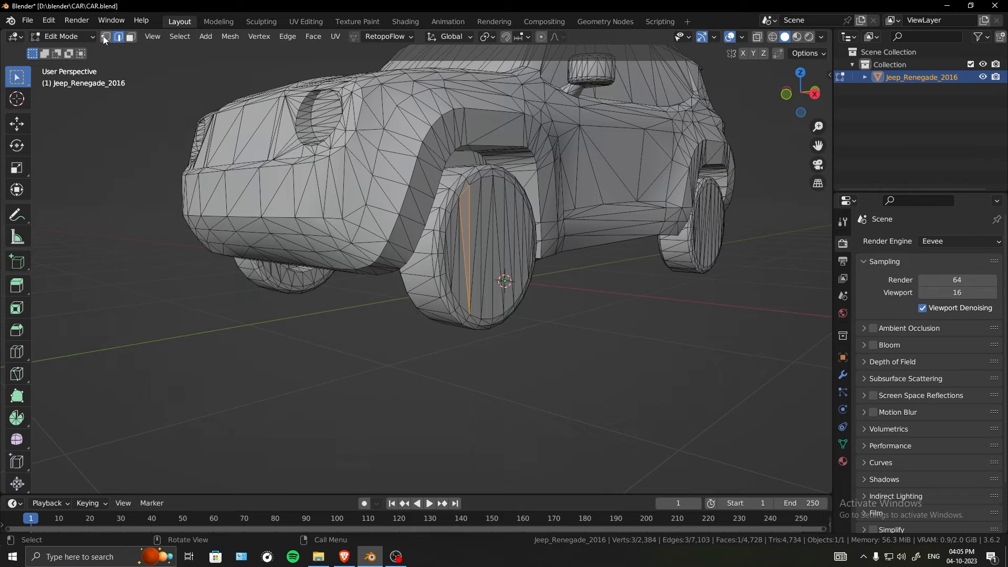
pyautogui.click(103, 36)
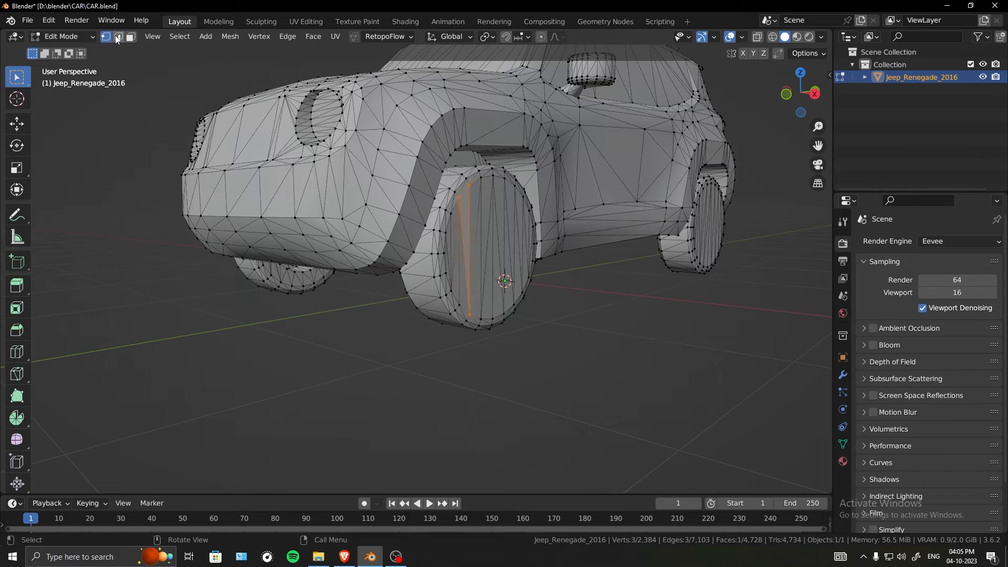
pyautogui.moveTo(543, 372); pyautogui.dragTo(548, 370, button='middle')
pyautogui.click(547, 370)
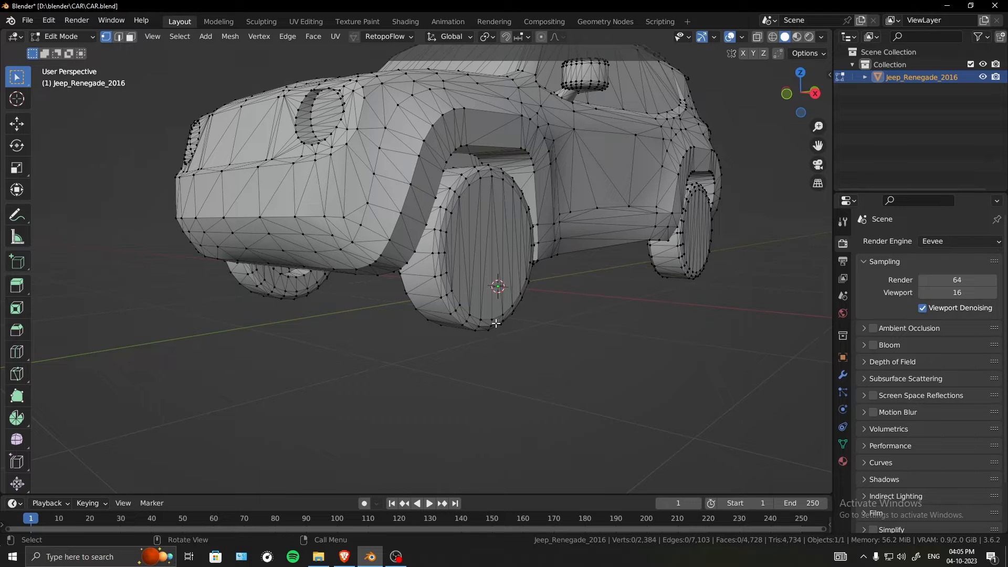
# Separate the linked geometry of all four wheels from the Jeep into its own object and return to Object Mode.
pyautogui.press('l')
pyautogui.press('l')
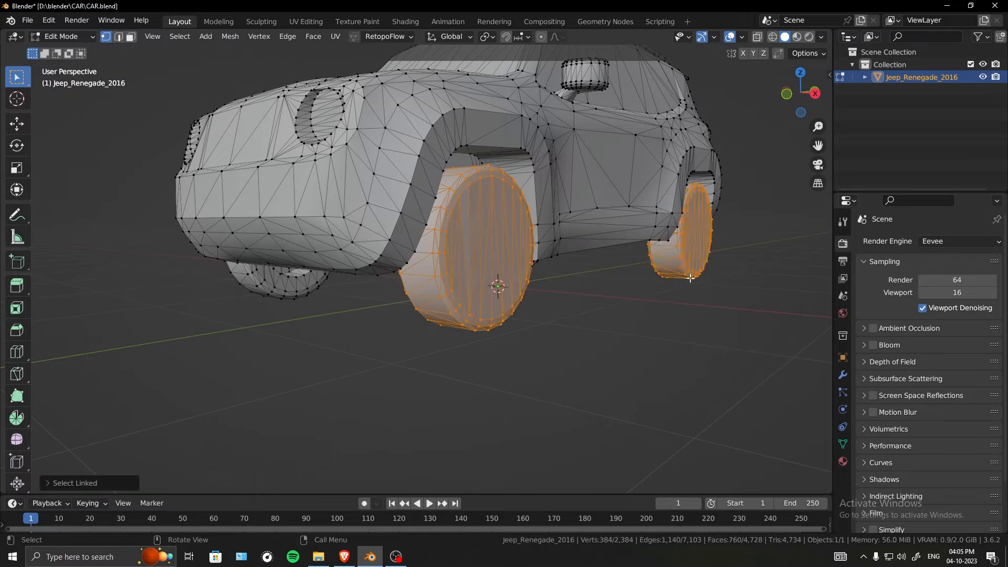
pyautogui.moveTo(685, 304); pyautogui.dragTo(556, 370, button='middle')
pyautogui.press('l')
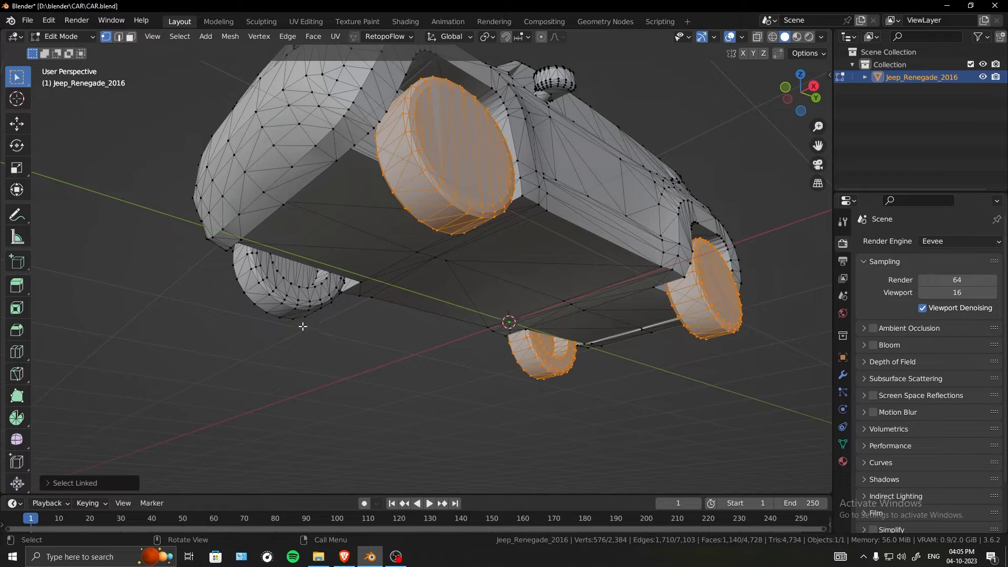
pyautogui.press('l')
pyautogui.moveTo(398, 280); pyautogui.dragTo(440, 332, button='middle')
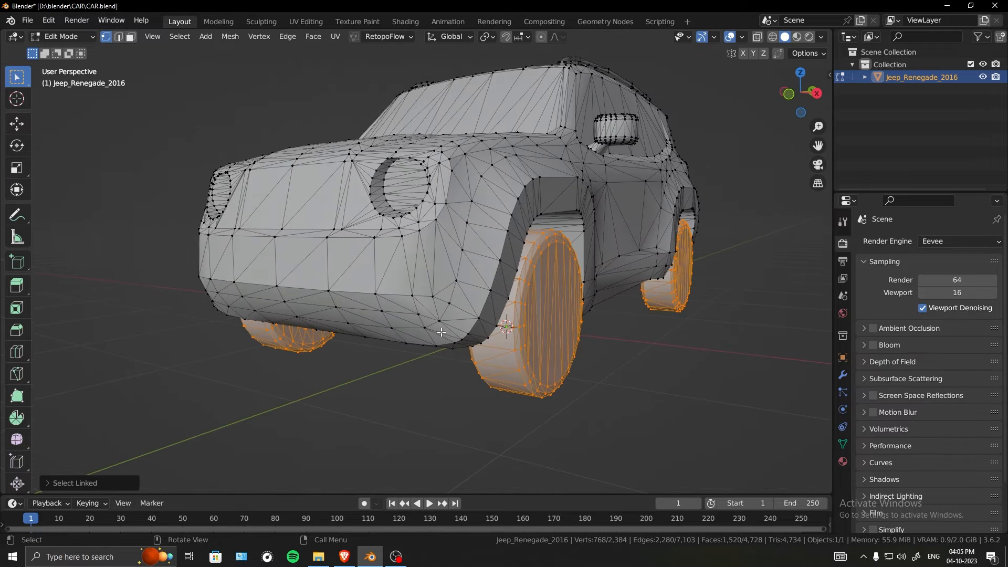
pyautogui.press('p')
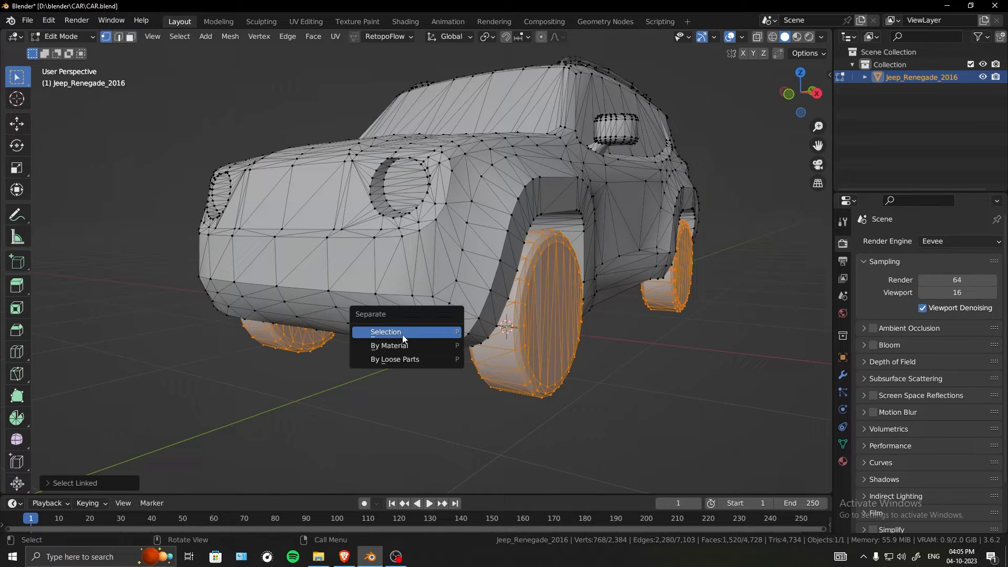
pyautogui.click(418, 332)
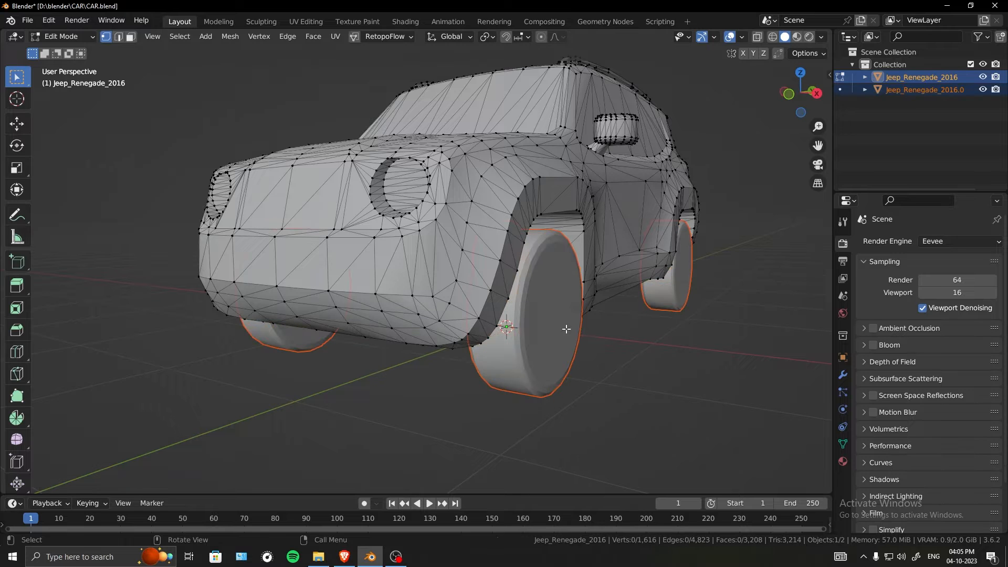
pyautogui.moveTo(595, 283); pyautogui.dragTo(567, 281, button='middle')
pyautogui.press('Tab')
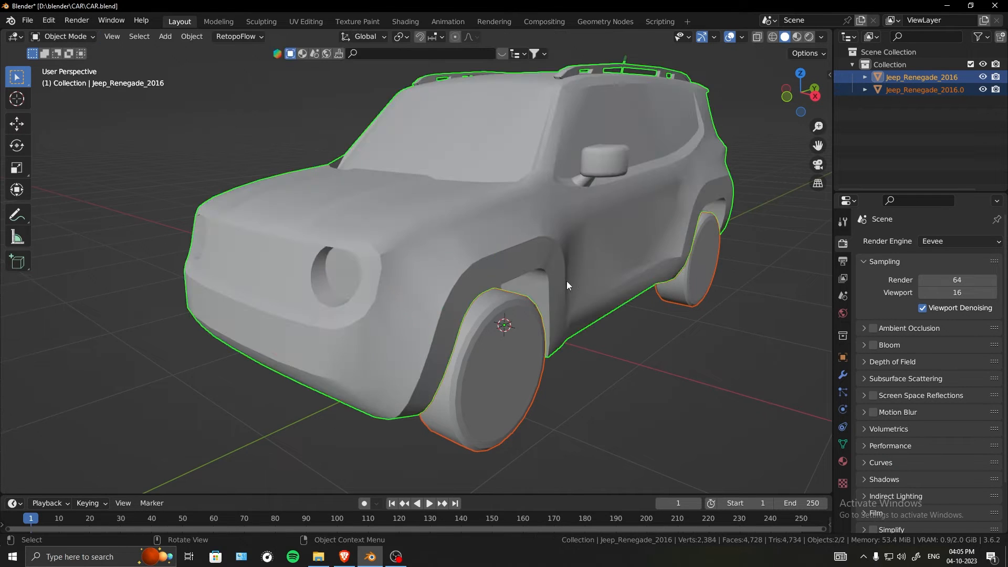
# Select only the Jeep's body object and rename it CAR_BODY.
pyautogui.scroll(-4, 566, 281)
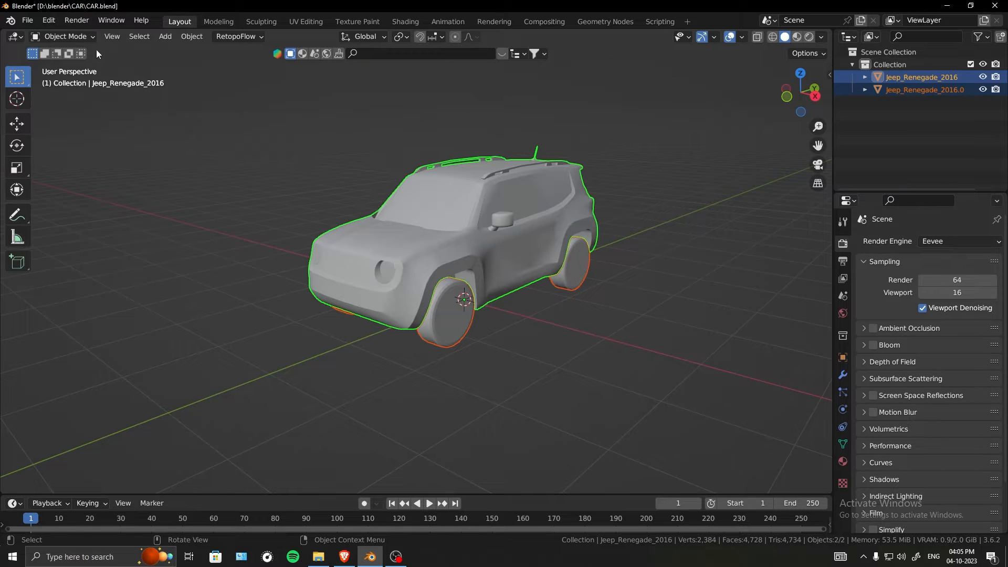
pyautogui.click(63, 36)
pyautogui.click(71, 38)
pyautogui.click(576, 367)
pyautogui.keyDown('ctrl'); pyautogui.moveTo(576, 366); pyautogui.dragTo(525, 306, button='middle'); pyautogui.keyUp('ctrl')
pyautogui.click(567, 250)
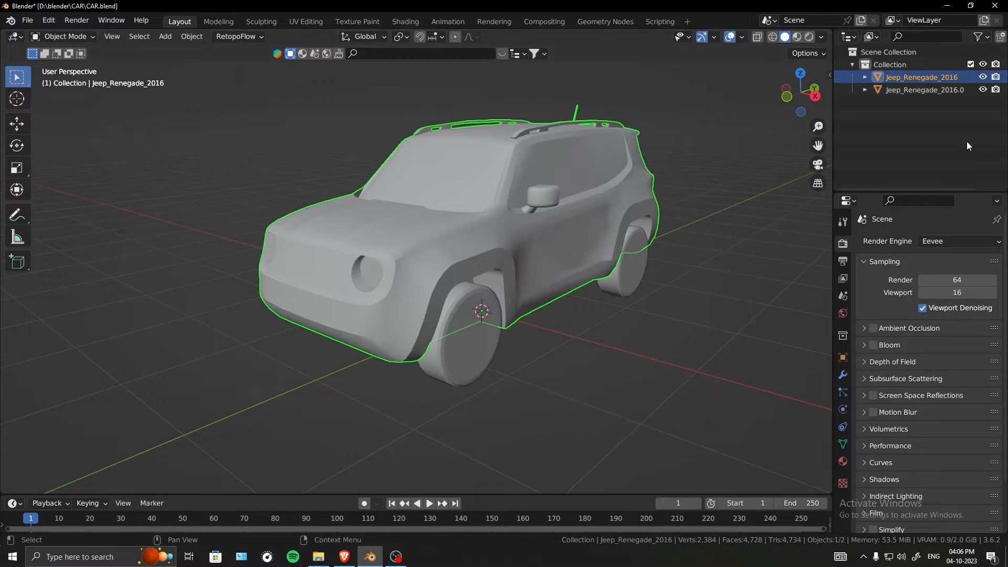
pyautogui.doubleClick(945, 78)
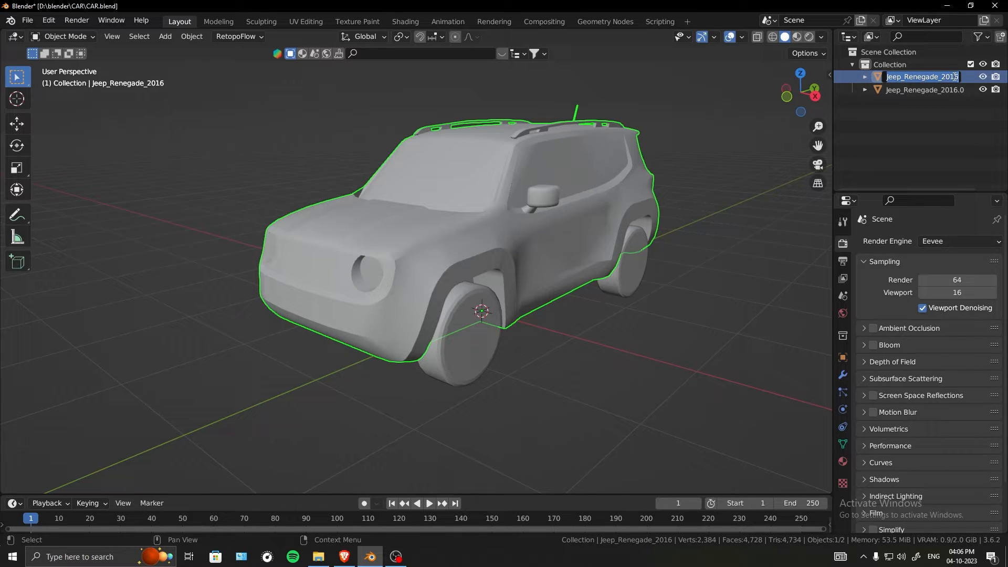
pyautogui.write('CAR_BO')
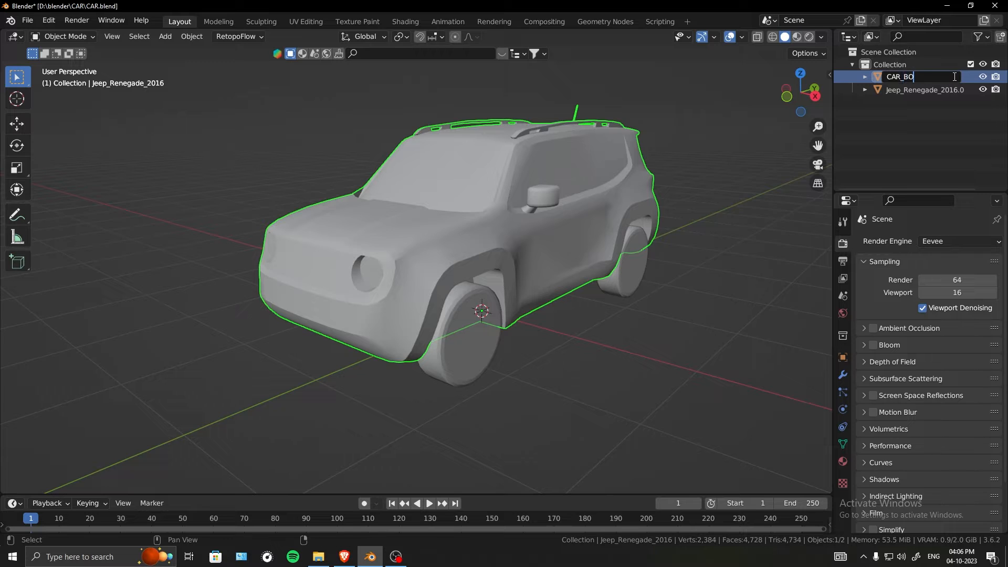
pyautogui.write('DY')
pyautogui.press('Return')
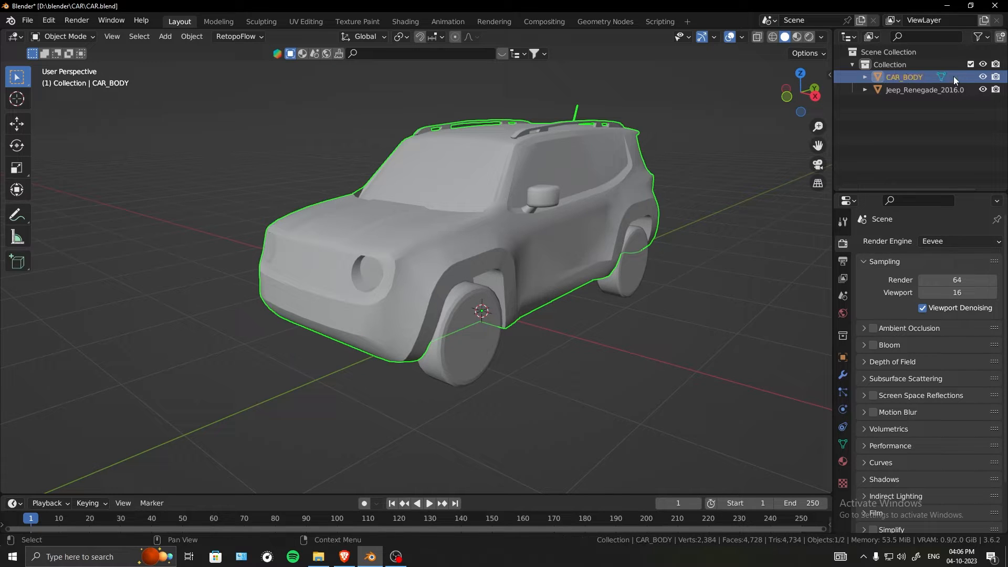
# Hide CAR_BODY and separate the wheels mesh by loose parts into individual objects.
pyautogui.click(983, 77)
pyautogui.moveTo(623, 226); pyautogui.dragTo(483, 318, button='middle')
pyautogui.click(483, 318)
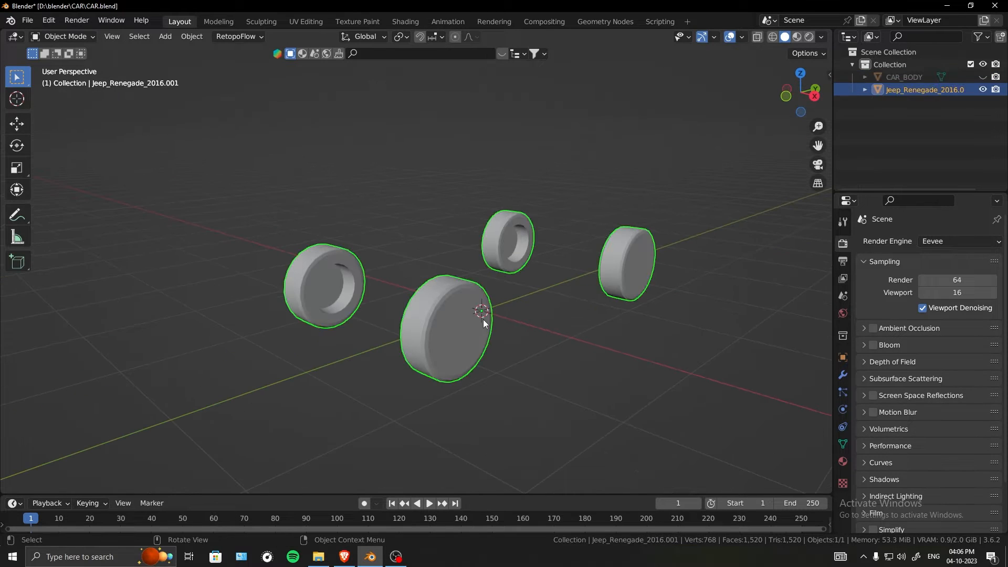
pyautogui.press('Tab')
pyautogui.press('a')
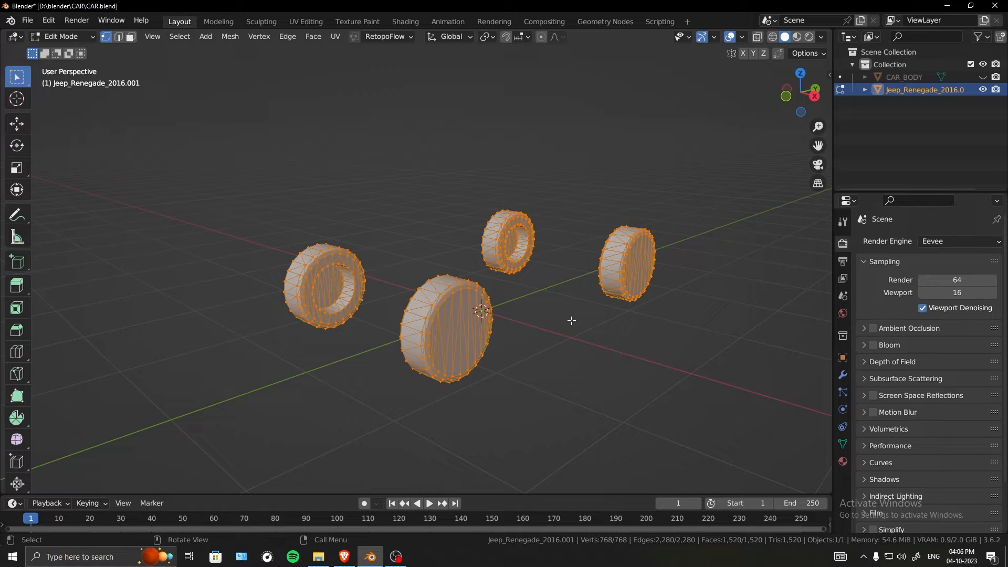
pyautogui.press('p')
pyautogui.click(546, 348)
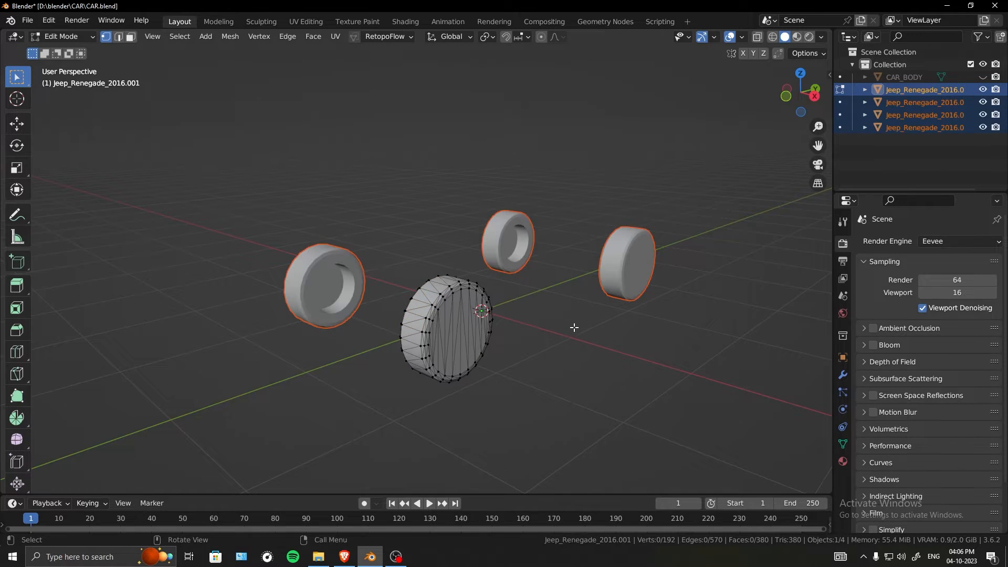
pyautogui.press('Tab')
# Select each of the four wheels in turn to check that they are separate objects.
pyautogui.click(574, 326)
pyautogui.click(485, 328)
pyautogui.click(323, 298)
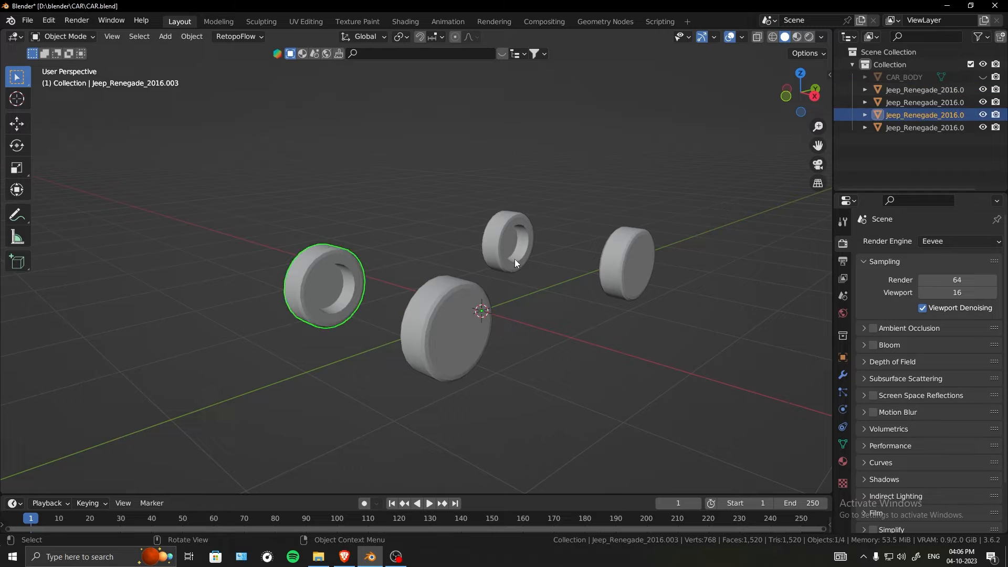
pyautogui.click(525, 242)
pyautogui.click(628, 272)
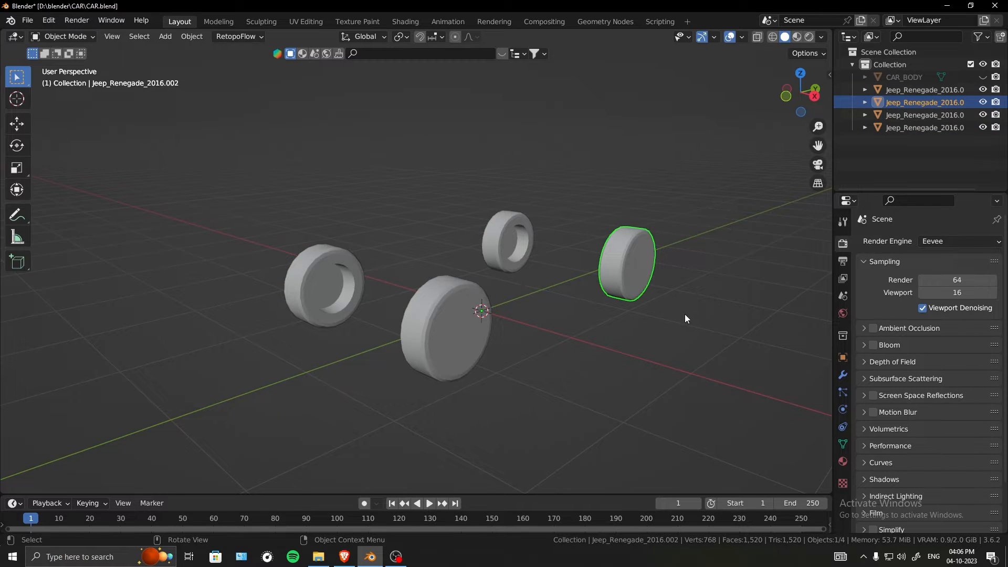
# Unhide CAR_BODY and rename the car's front-left wheel object as FL.
pyautogui.moveTo(663, 301); pyautogui.dragTo(682, 215, button='middle')
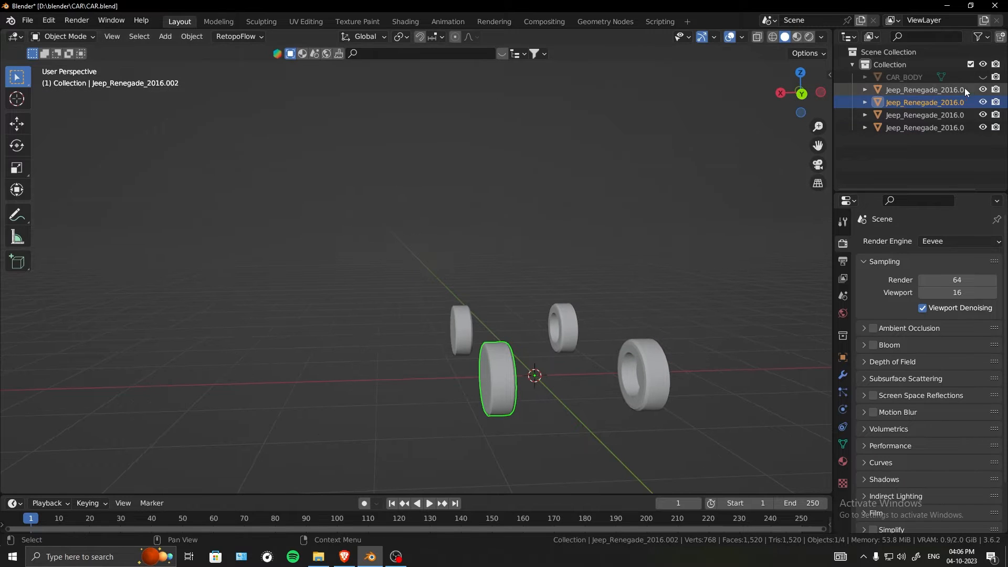
pyautogui.click(983, 77)
pyautogui.moveTo(643, 361); pyautogui.dragTo(577, 294, button='middle')
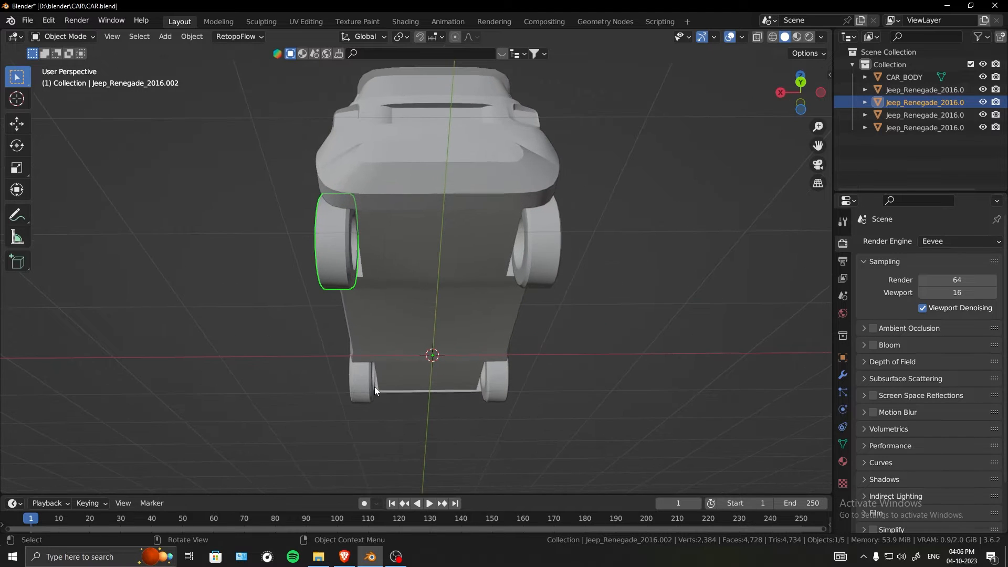
pyautogui.click(365, 387)
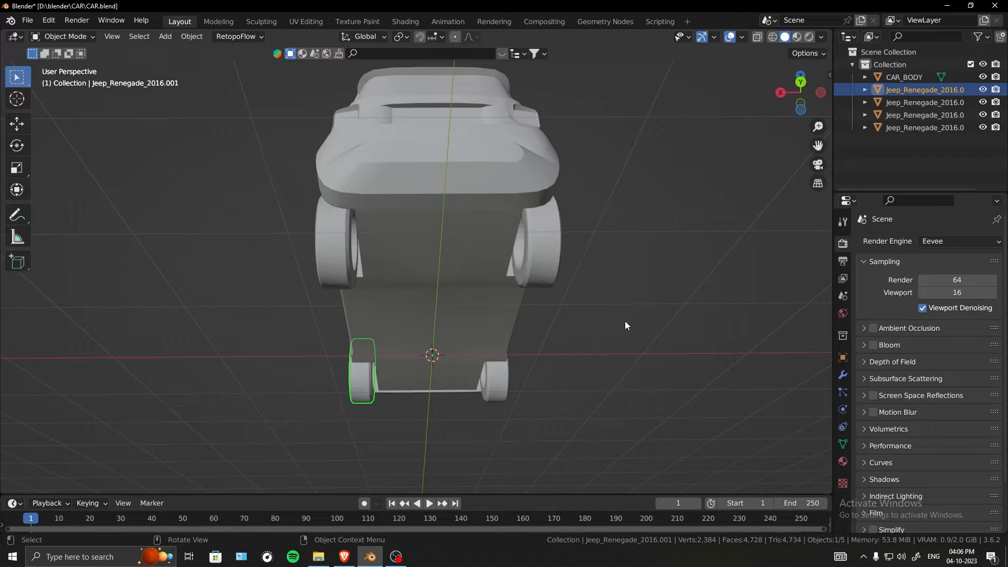
pyautogui.press('F2')
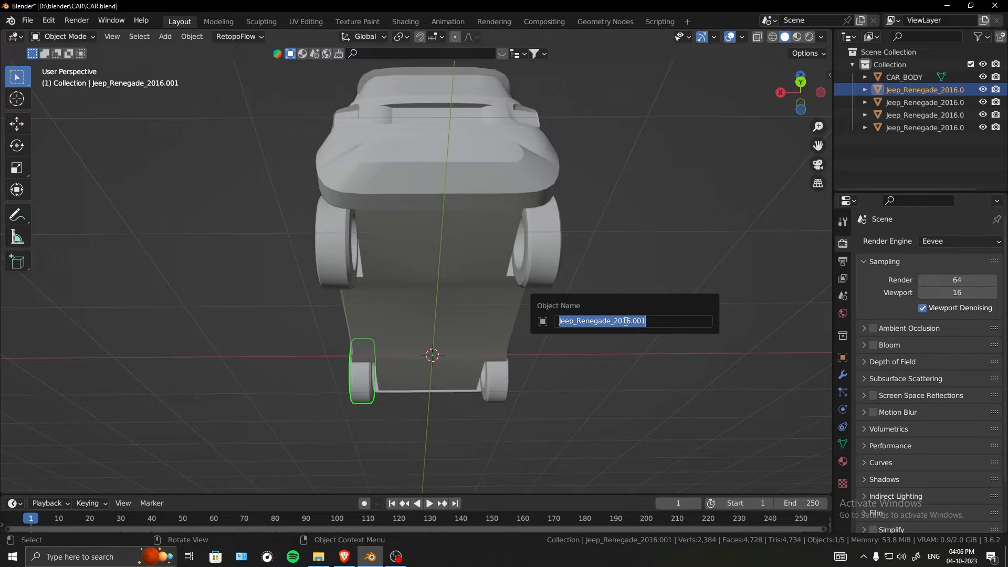
pyautogui.write('FL')
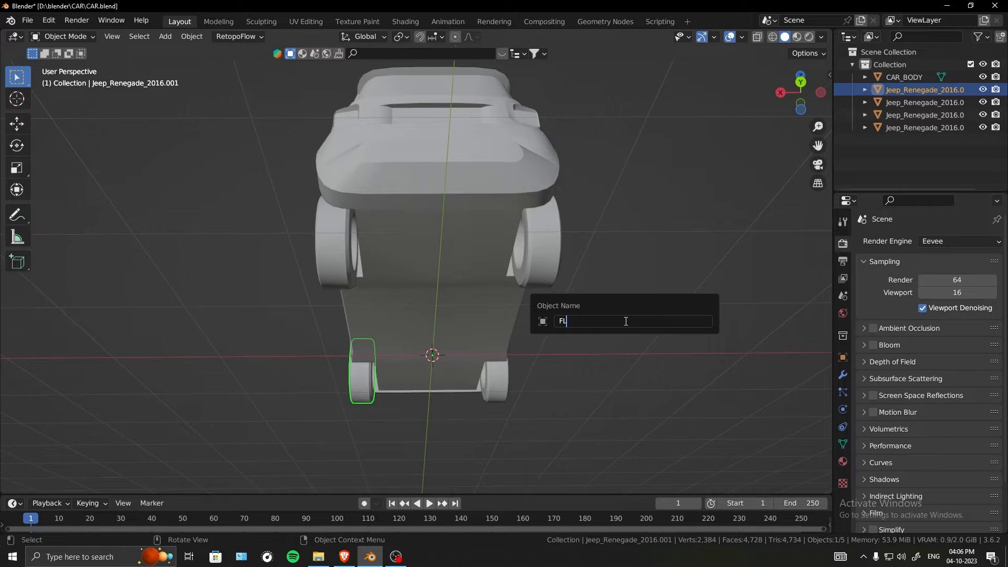
pyautogui.press('Return')
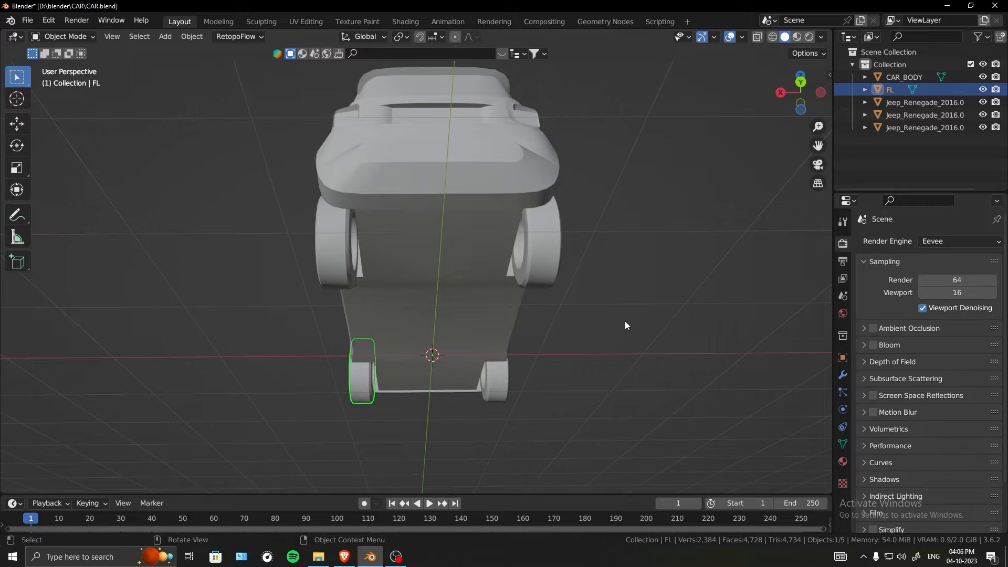
# Rename the front-right wheel object as FR.
pyautogui.click(487, 373)
pyautogui.press('F2')
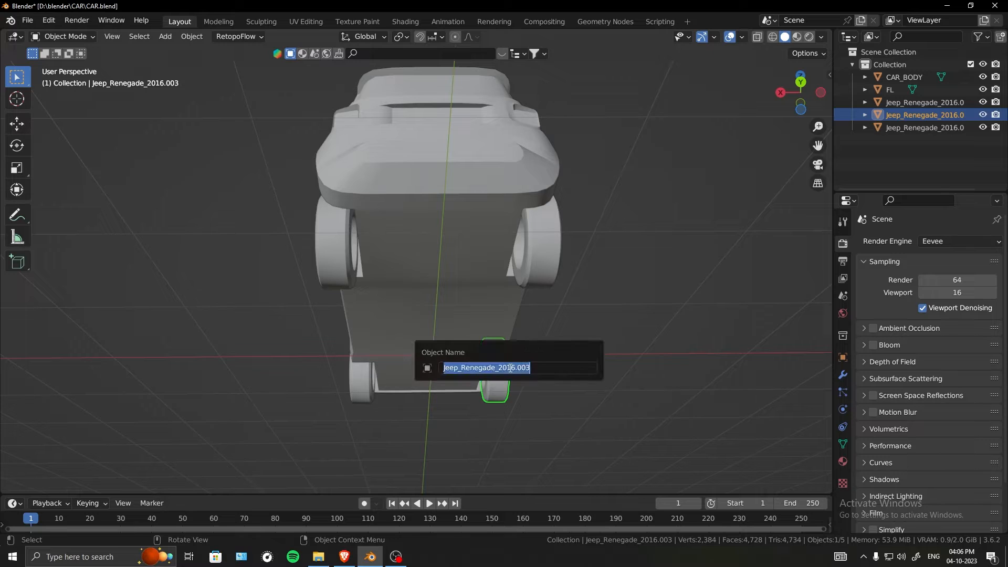
pyautogui.write('FR')
pyautogui.press('Return')
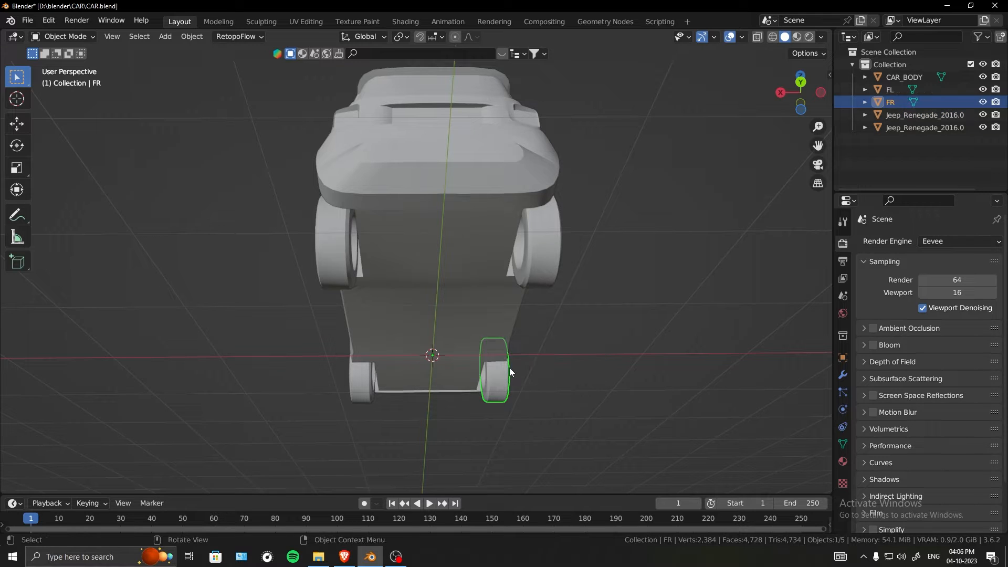
# Rename the back-left wheel object as BL.
pyautogui.click(343, 259)
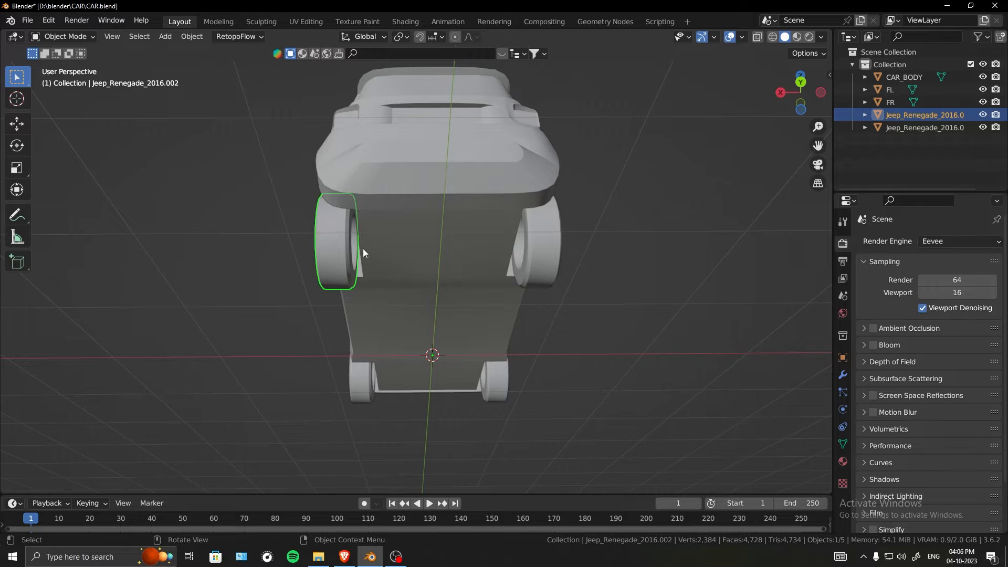
pyautogui.press('F2')
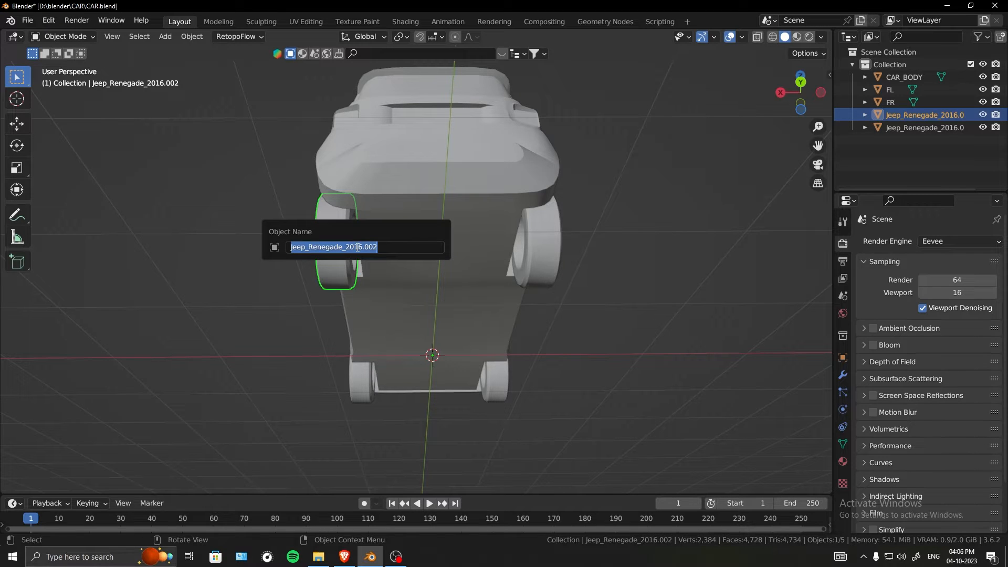
pyautogui.write('B')
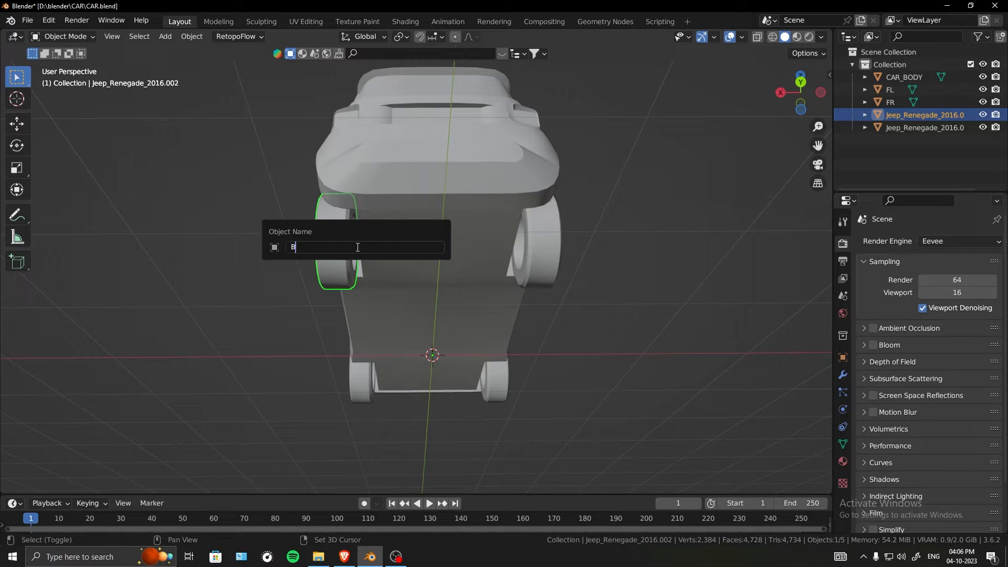
pyautogui.write('L')
pyautogui.press('Return')
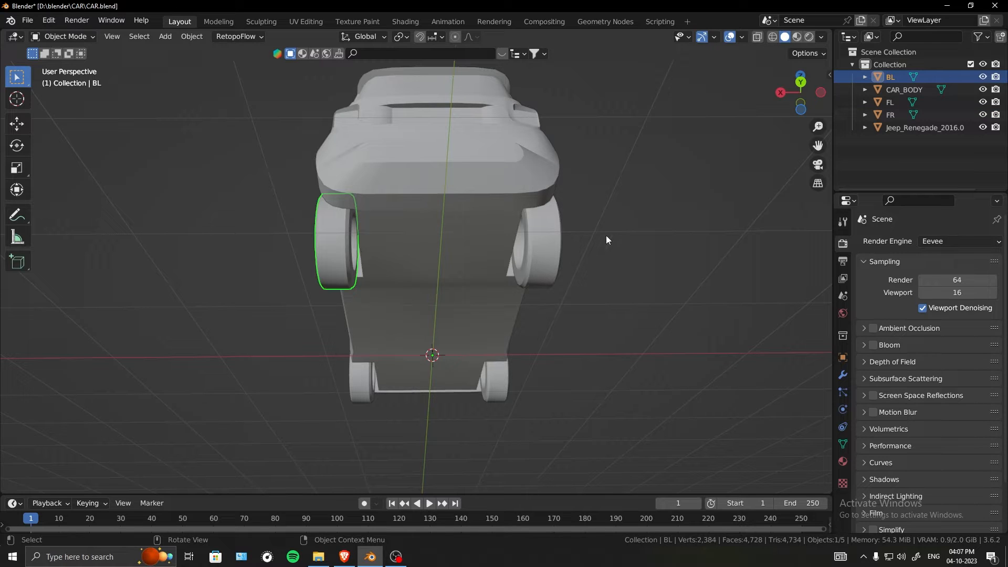
# Rename the back-right wheel object as BR.
pyautogui.click(549, 244)
pyautogui.press('F2')
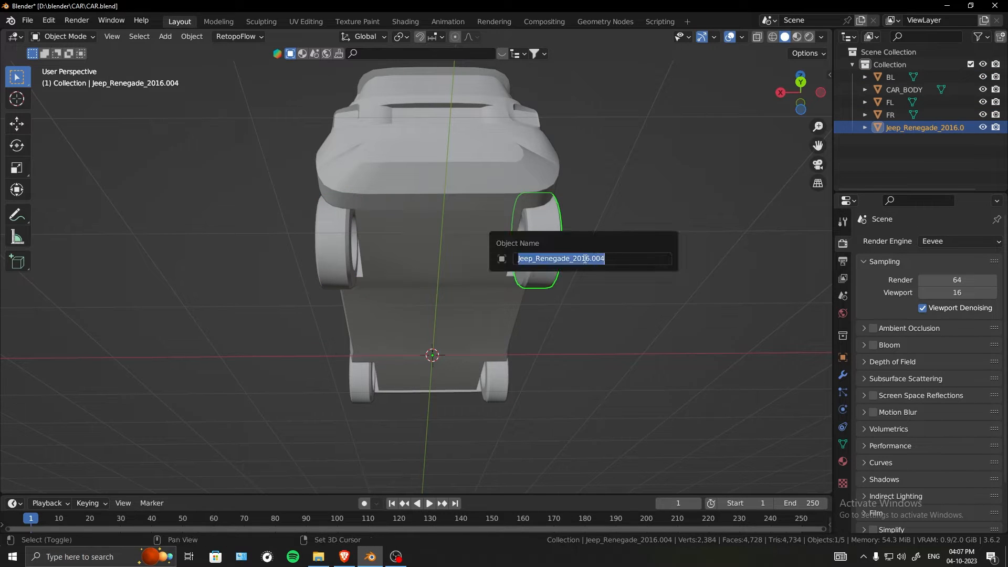
pyautogui.write('BR')
pyautogui.press('Return')
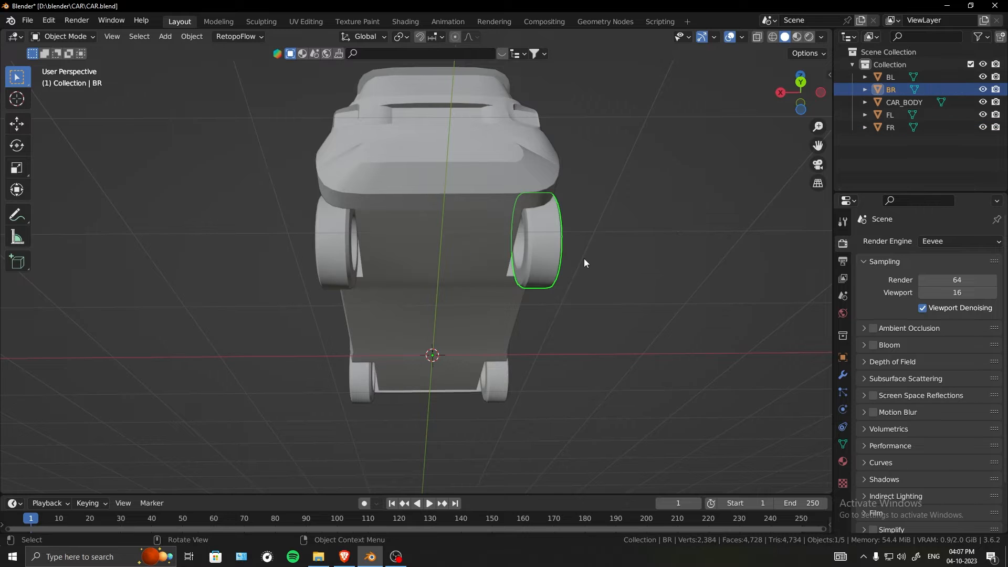
# Hide CAR_BODY, then select the FL wheel in Object Mode and activate the Move tool to show its origin.
pyautogui.moveTo(488, 204); pyautogui.dragTo(525, 231, button='middle')
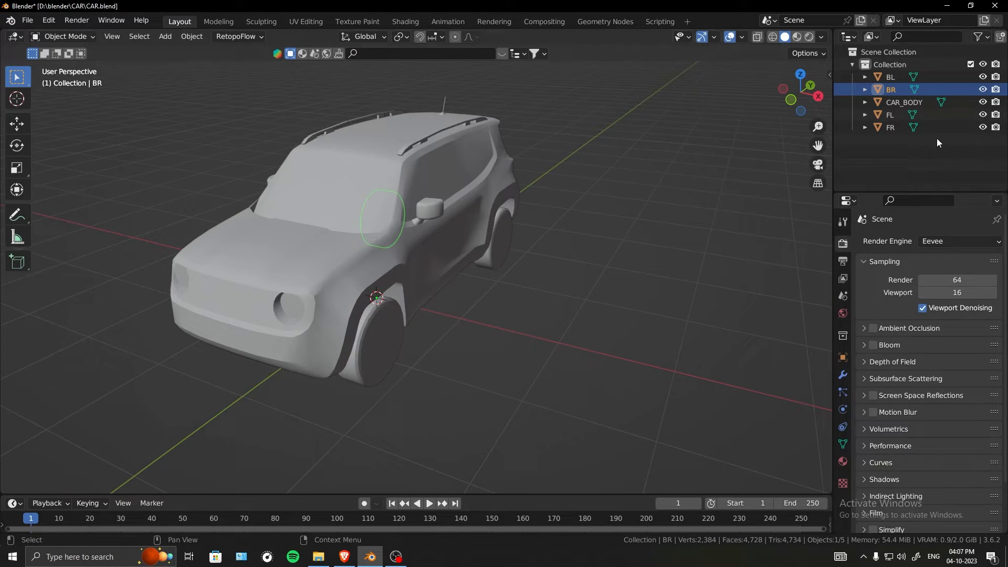
pyautogui.click(982, 102)
pyautogui.moveTo(353, 323); pyautogui.dragTo(634, 319, button='middle')
pyautogui.click(392, 336)
pyautogui.press('Tab')
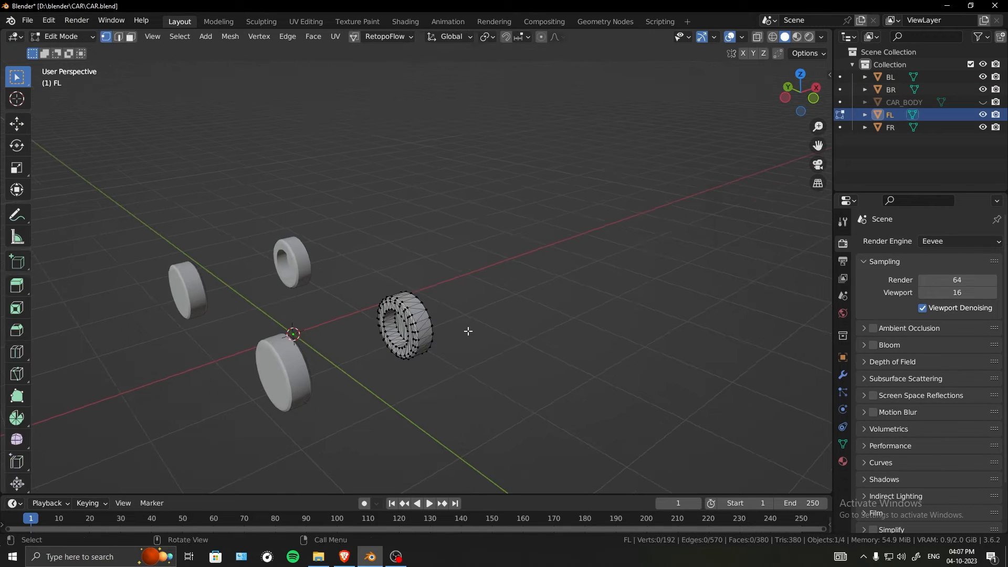
pyautogui.keyDown('ctrl'); pyautogui.moveTo(418, 347); pyautogui.dragTo(473, 353, button='middle'); pyautogui.keyUp('ctrl')
pyautogui.press('Tab')
pyautogui.moveTo(487, 275); pyautogui.dragTo(429, 263, button='middle')
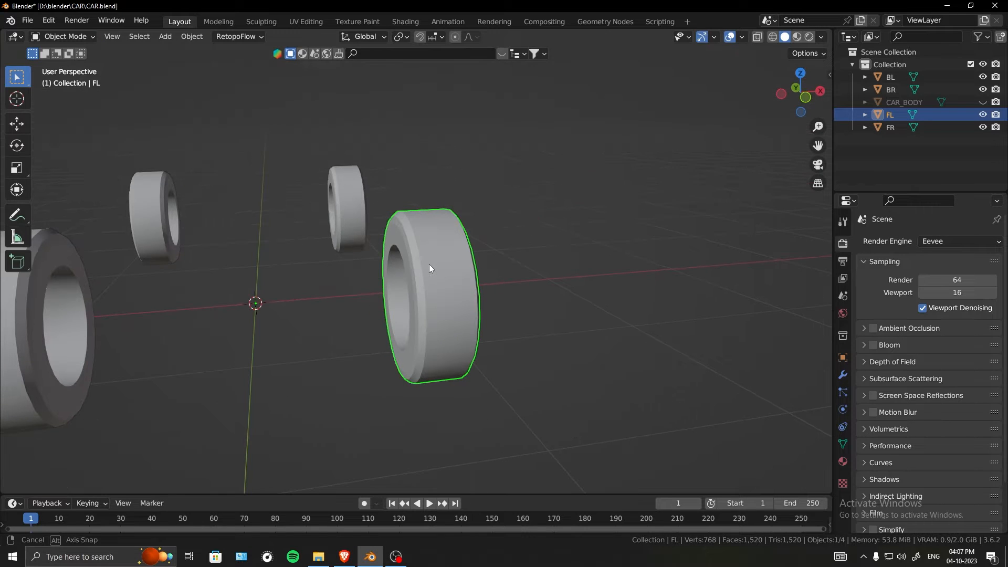
pyautogui.keyDown('ctrl'); pyautogui.moveTo(465, 173); pyautogui.dragTo(367, 258, button='middle'); pyautogui.keyUp('ctrl')
pyautogui.click(17, 124)
# Try rotating the FL wheel about the global Z axis to test its pivot, then cancel the rotation.
pyautogui.keyDown('ctrl'); pyautogui.moveTo(479, 332); pyautogui.dragTo(505, 244, button='middle'); pyautogui.keyUp('ctrl')
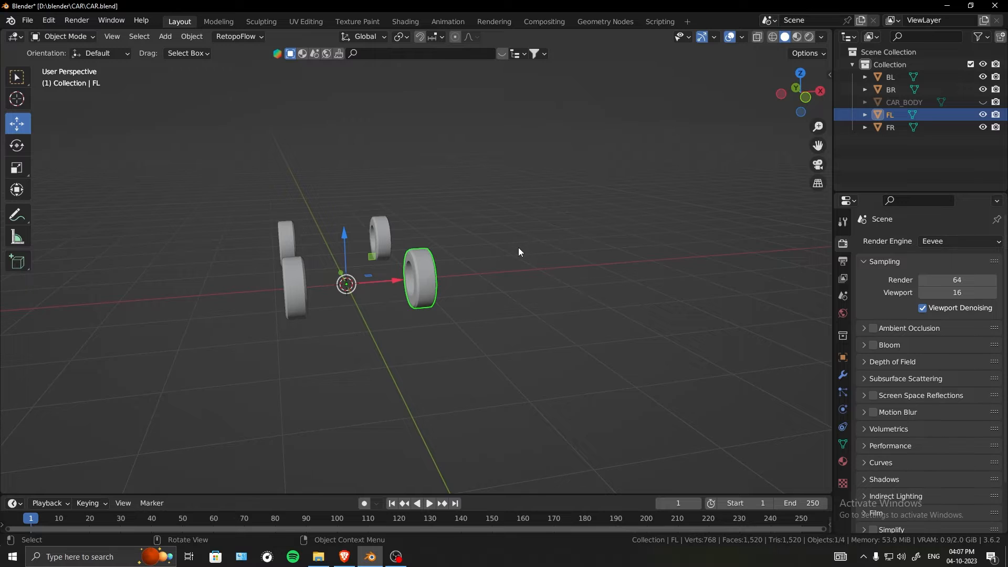
pyautogui.press('r')
pyautogui.press('z')
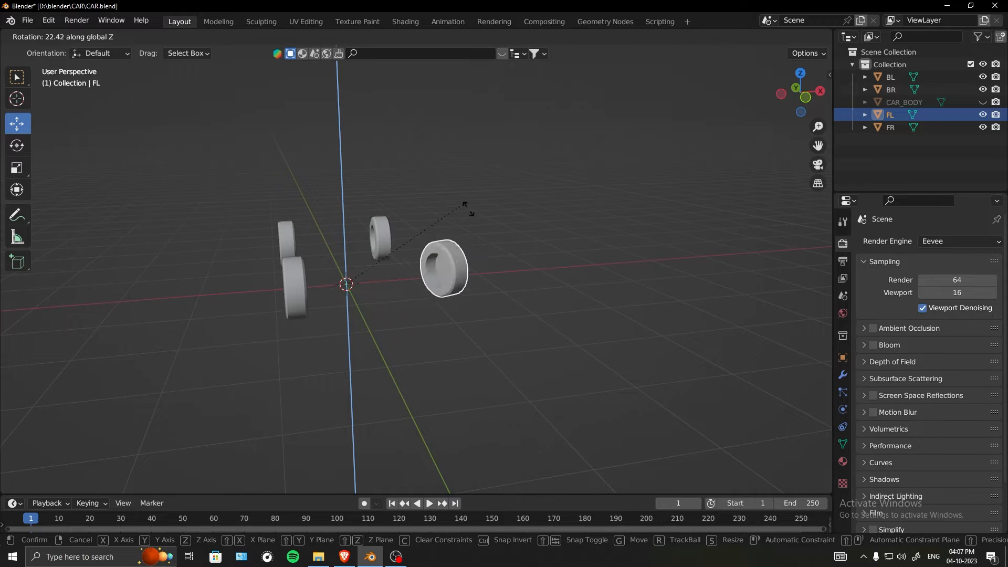
pyautogui.rightClick(431, 194)
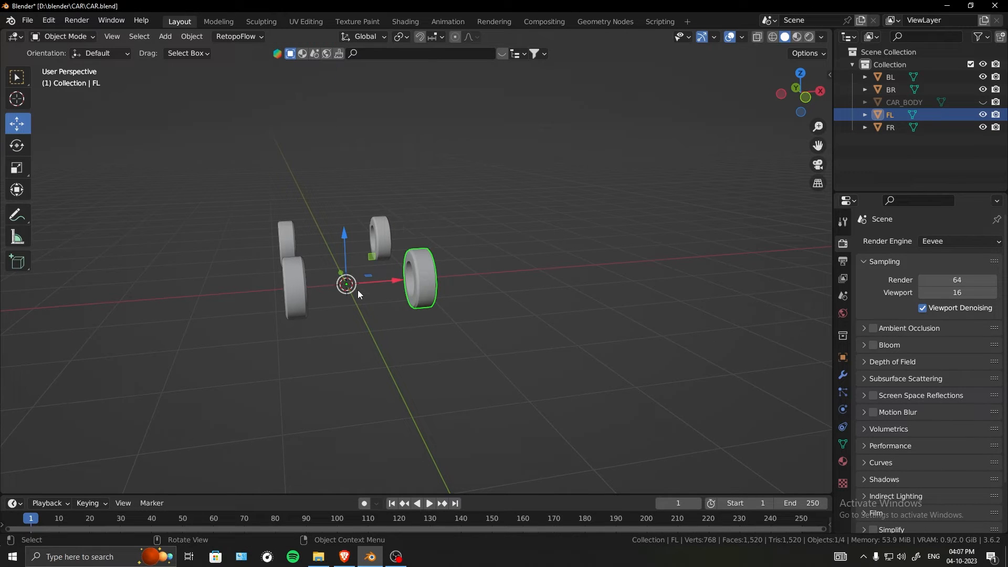
# In Edit Mode, select the complete ring of vertices around the FL wheel's inner rim opening using shortest paths.
pyautogui.keyDown('ctrl'); pyautogui.moveTo(348, 285); pyautogui.dragTo(391, 211, button='middle'); pyautogui.keyUp('ctrl')
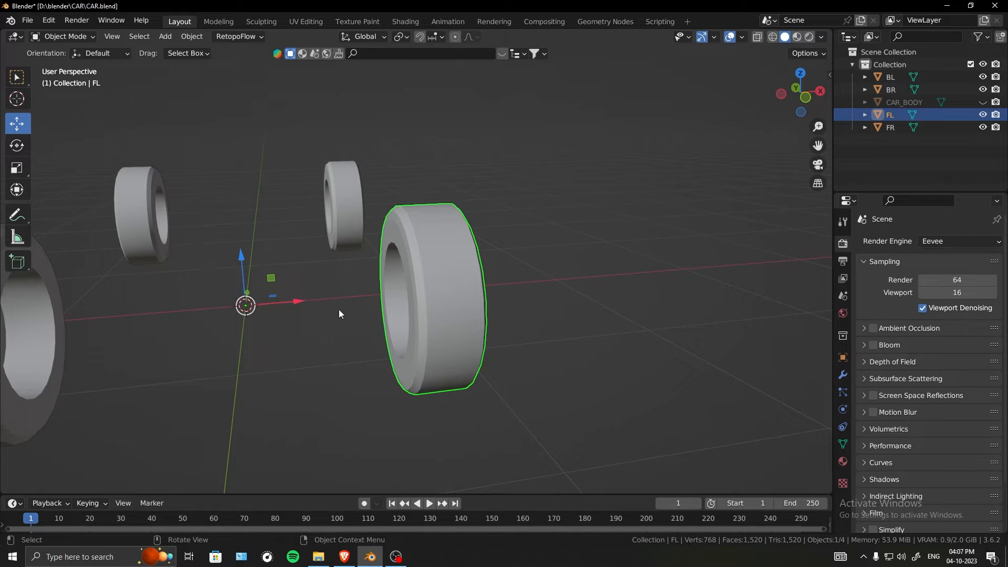
pyautogui.press('Tab')
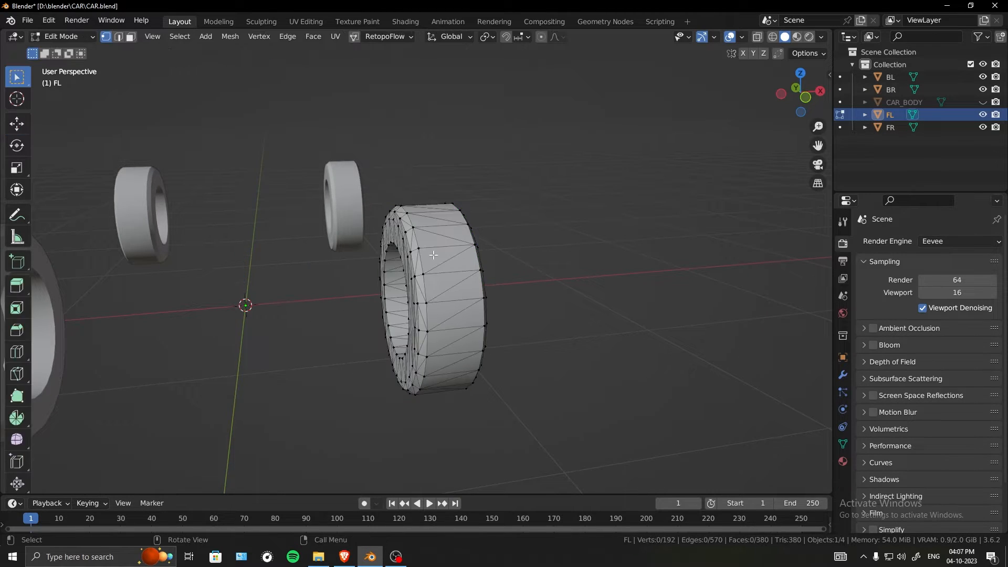
pyautogui.moveTo(384, 292); pyautogui.dragTo(391, 230, button='middle')
pyautogui.click(392, 227)
pyautogui.moveTo(420, 304); pyautogui.dragTo(459, 327, button='middle')
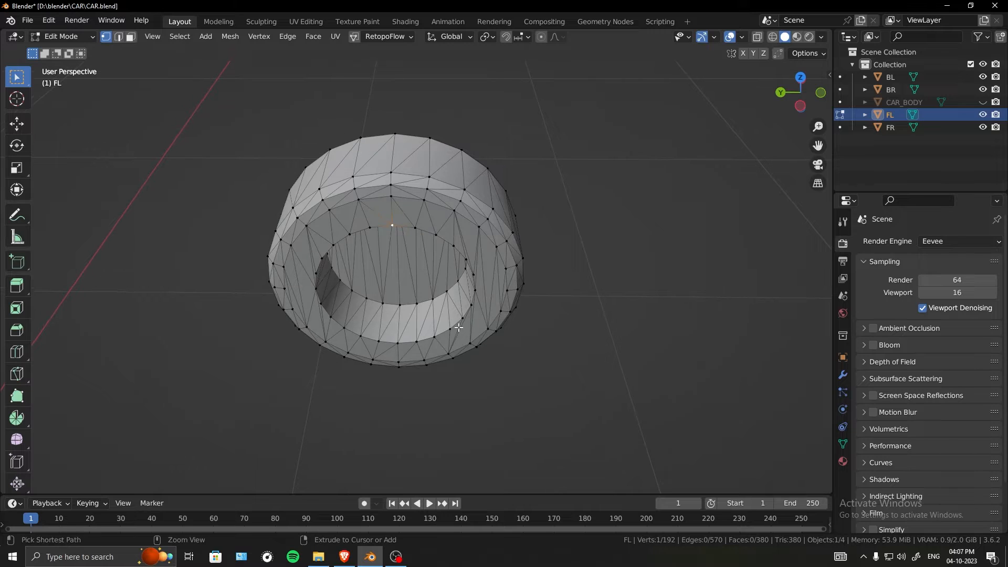
pyautogui.keyDown('ctrl'); pyautogui.click(454, 328); pyautogui.keyUp('ctrl')
pyautogui.keyDown('ctrl'); pyautogui.click(366, 337); pyautogui.keyUp('ctrl')
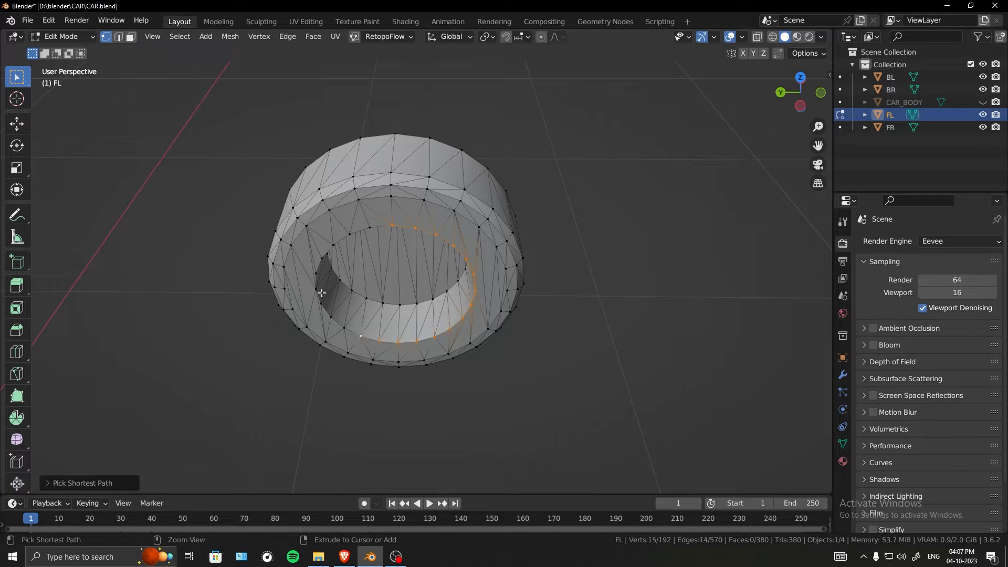
pyautogui.keyDown('ctrl'); pyautogui.click(316, 291); pyautogui.keyUp('ctrl')
pyautogui.moveTo(316, 291); pyautogui.dragTo(520, 282, button='middle')
pyautogui.keyDown('ctrl'); pyautogui.click(386, 233); pyautogui.keyUp('ctrl')
# Snap the 3D cursor to the selected rim vertices and set the FL wheel's origin to the 3D cursor in Object Mode.
pyautogui.hotkey('shift', 's')
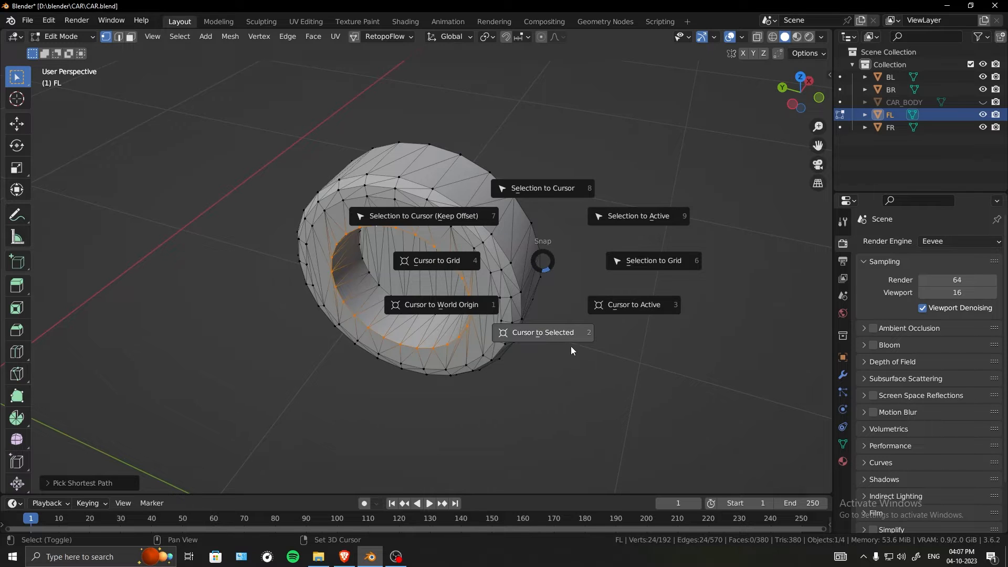
pyautogui.click(553, 336)
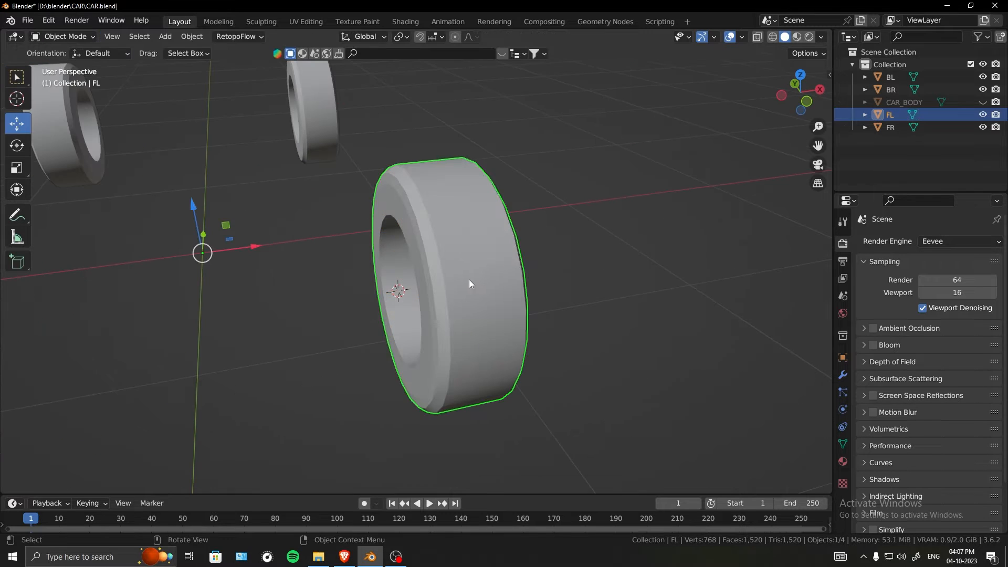
pyautogui.rightClick(470, 261)
pyautogui.click(471, 260)
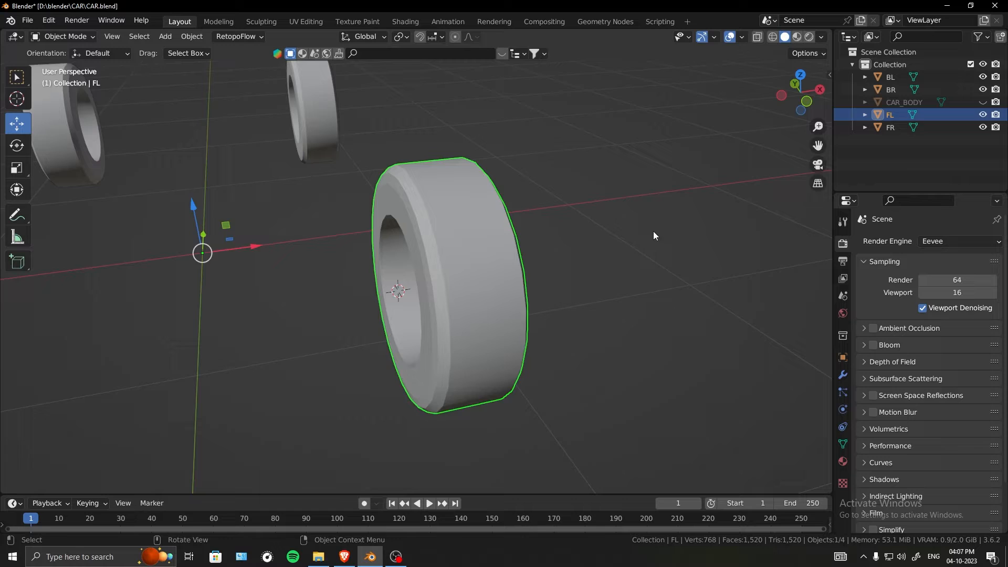
pyautogui.rightClick(473, 250)
pyautogui.moveTo(443, 305)
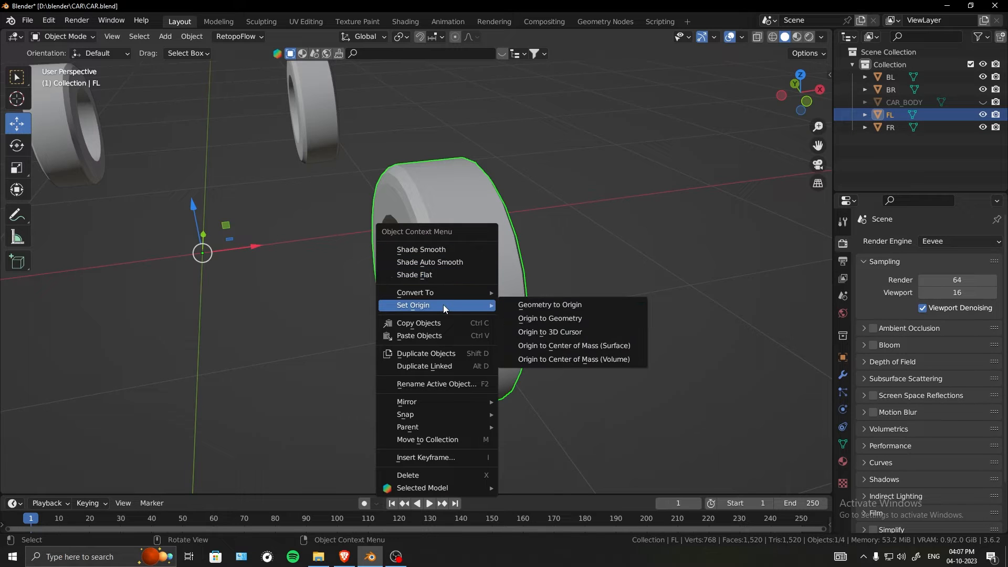
pyautogui.click(544, 336)
pyautogui.scroll(-6, 464, 241)
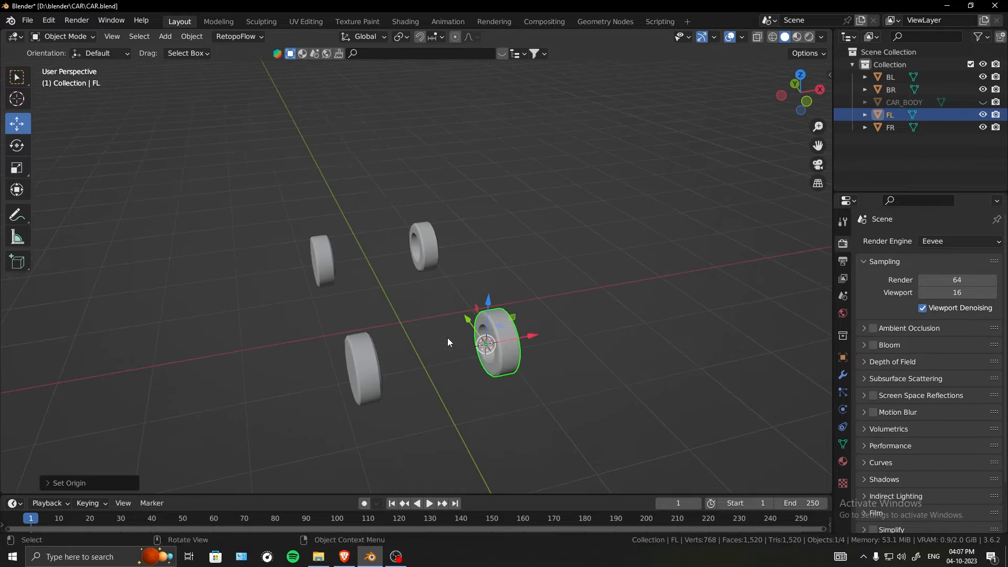
# In Edit Mode, select the complete ring of vertices around the FR wheel's inner rim opening using shortest paths.
pyautogui.moveTo(447, 338); pyautogui.dragTo(402, 284, button='middle')
pyautogui.click(346, 314)
pyautogui.press('Tab')
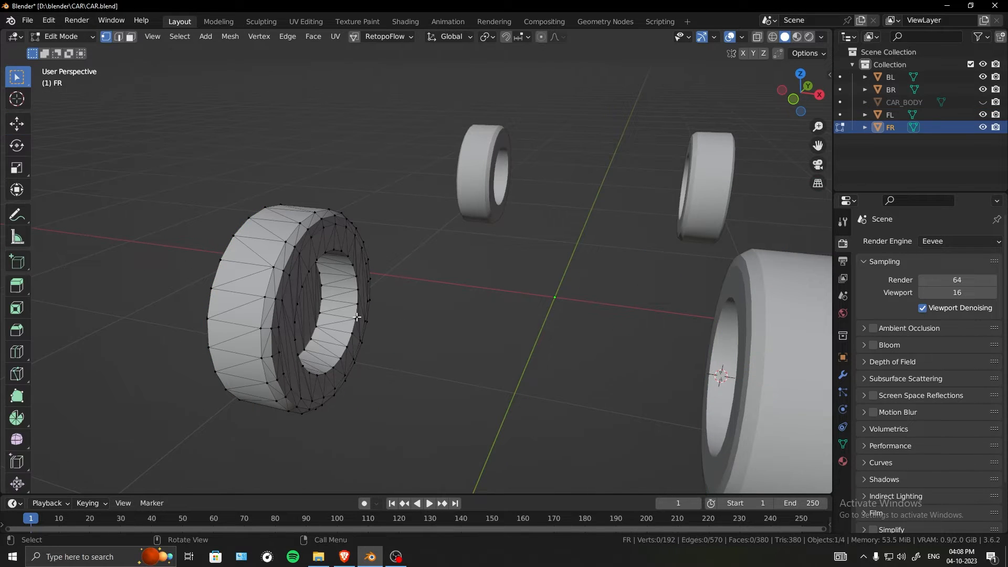
pyautogui.click(351, 328)
pyautogui.moveTo(351, 328); pyautogui.dragTo(419, 349, button='middle')
pyautogui.scroll(6, 458, 353)
pyautogui.keyDown('ctrl'); pyautogui.click(303, 244); pyautogui.keyUp('ctrl')
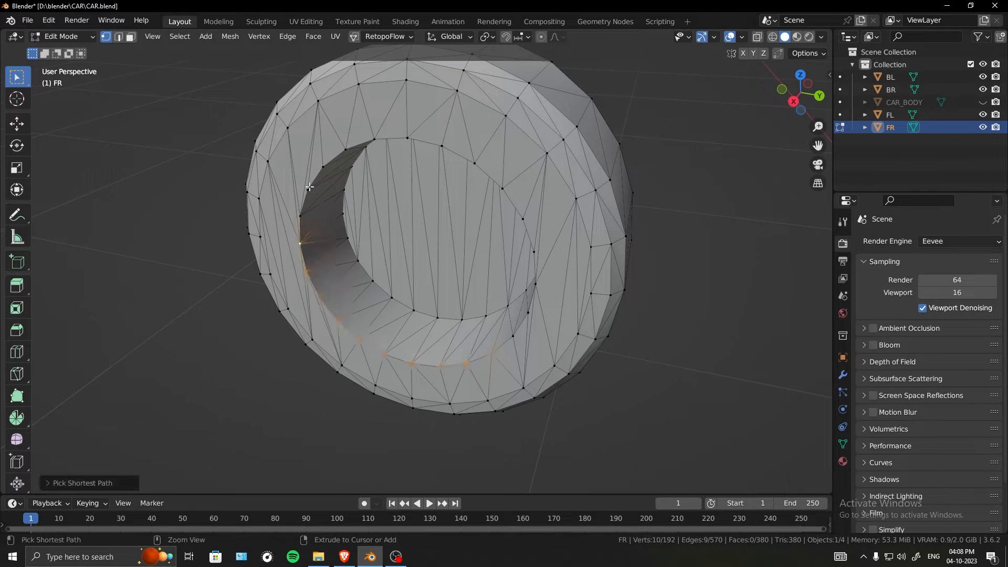
pyautogui.keyDown('ctrl'); pyautogui.click(345, 144); pyautogui.keyUp('ctrl')
pyautogui.keyDown('ctrl'); pyautogui.click(524, 218); pyautogui.keyUp('ctrl')
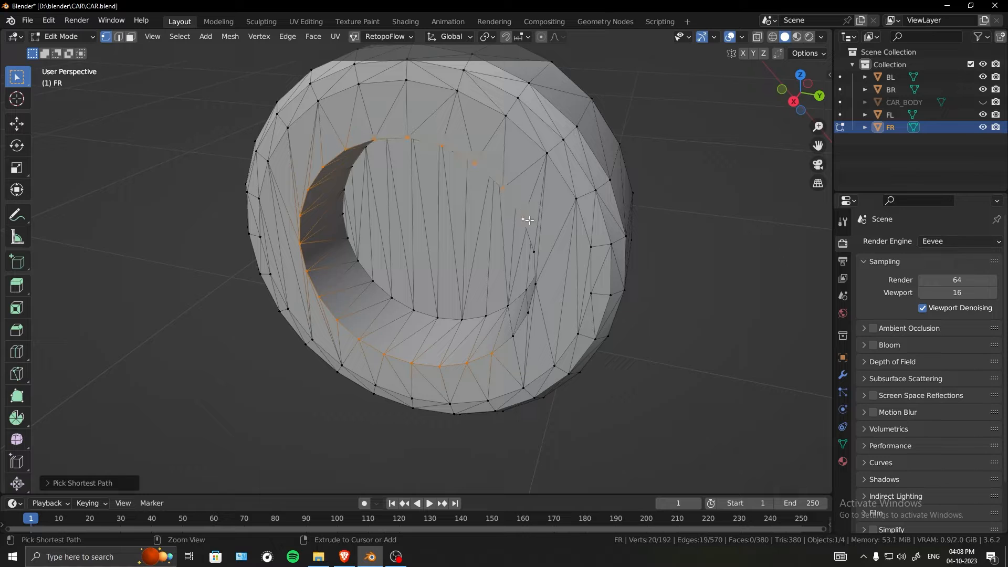
pyautogui.keyDown('ctrl'); pyautogui.click(512, 335); pyautogui.keyUp('ctrl')
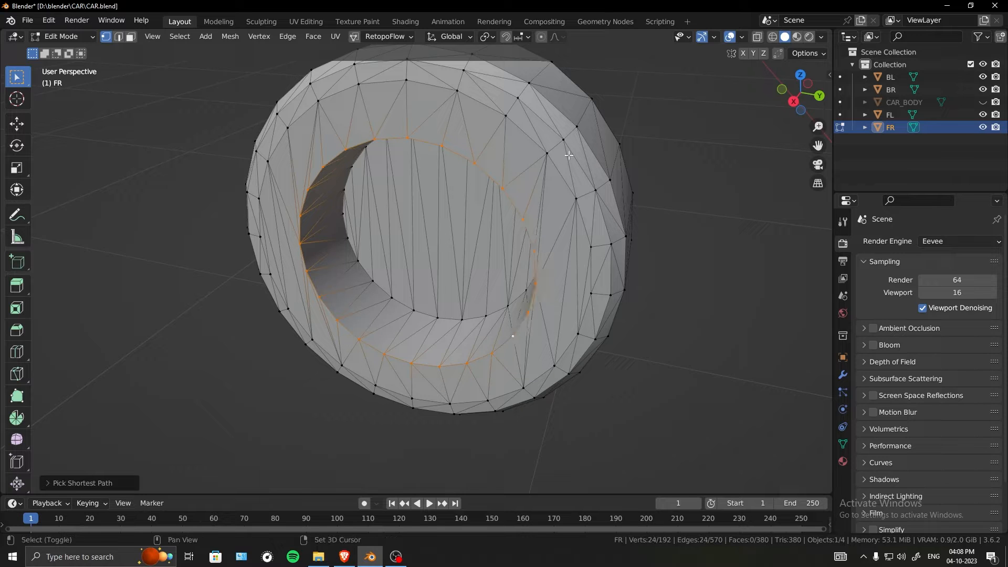
# Snap the 3D cursor to the FR wheel's selected rim vertices and return to Object Mode.
pyautogui.hotkey('shift', 's')
pyautogui.click(568, 241)
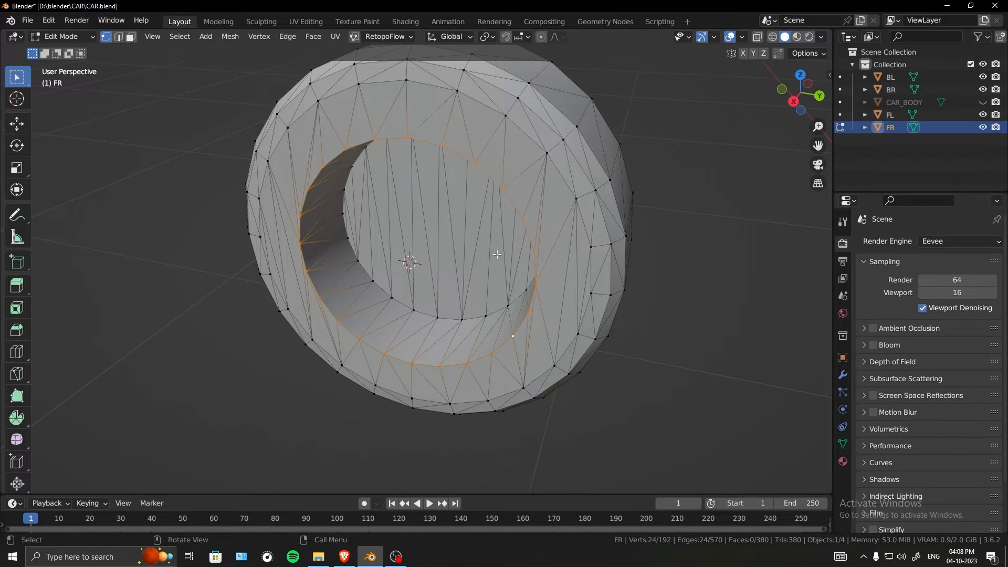
pyautogui.press('Tab')
pyautogui.moveTo(556, 236); pyautogui.dragTo(489, 207, button='middle')
pyautogui.scroll(-4, 437, 229)
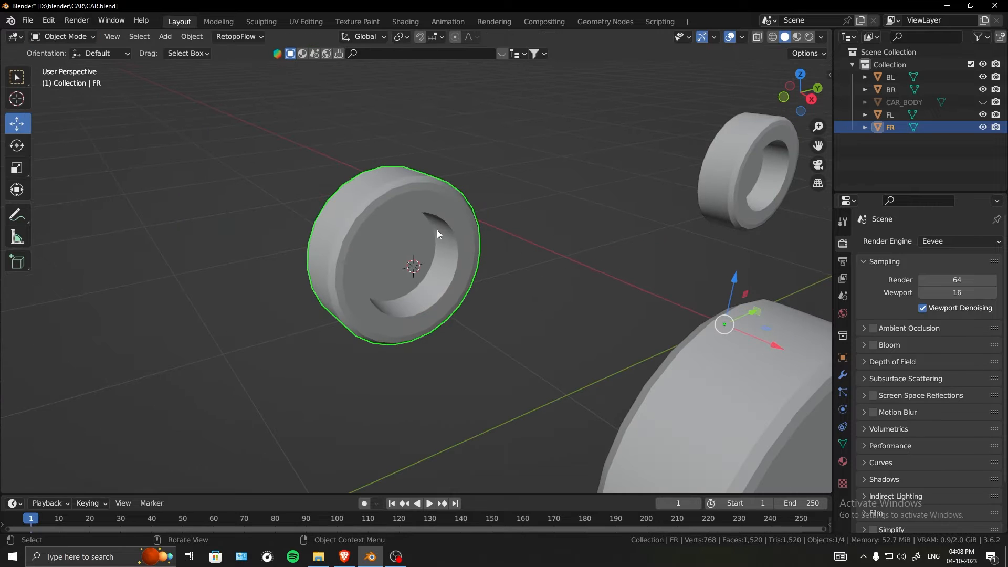
# Set the FR wheel's origin to the 3D cursor.
pyautogui.rightClick(436, 229)
pyautogui.moveTo(436, 229)
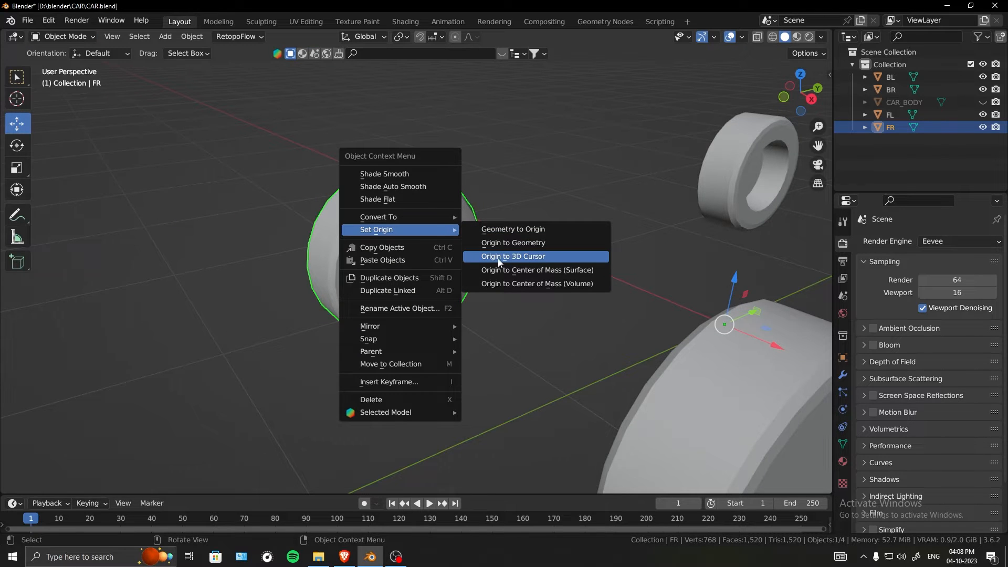
pyautogui.click(524, 259)
# In Edit Mode, select the complete ring of vertices around the BR wheel's inner rim opening using shortest paths.
pyautogui.keyDown('shift'); pyautogui.moveTo(461, 271); pyautogui.dragTo(236, 304, button='middle'); pyautogui.keyUp('shift')
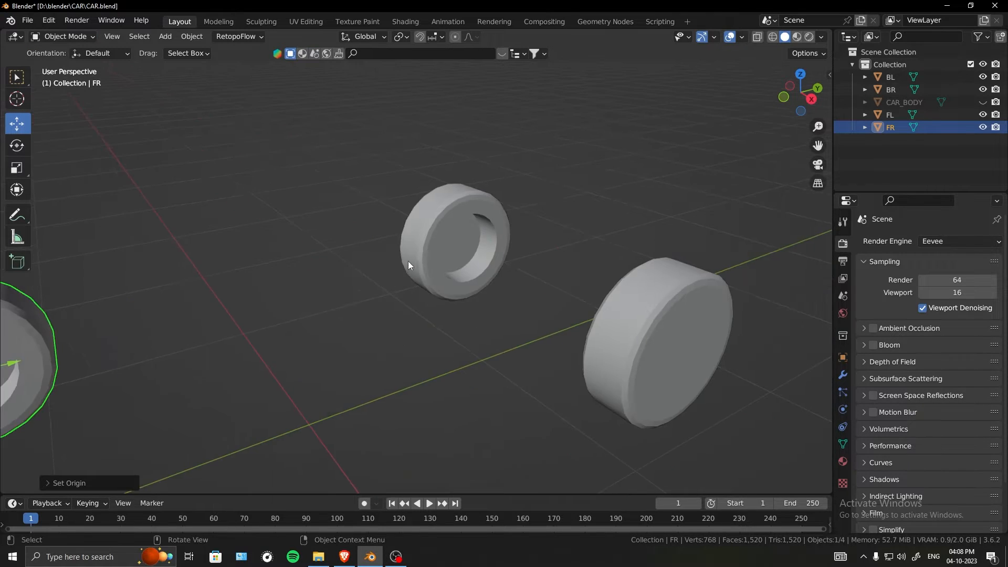
pyautogui.click(409, 263)
pyautogui.press('Tab')
pyautogui.scroll(3, 420, 268)
pyautogui.moveTo(494, 294); pyautogui.dragTo(457, 273, button='middle')
pyautogui.moveTo(457, 273); pyautogui.dragTo(447, 231, button='middle')
pyautogui.keyDown('ctrl'); pyautogui.click(369, 344); pyautogui.keyUp('ctrl')
pyautogui.keyDown('ctrl'); pyautogui.click(551, 408); pyautogui.keyUp('ctrl')
# Snap the 3D cursor to the BR wheel's selected rim vertices and set its origin to the 3D cursor in Object Mode.
pyautogui.hotkey('shift', 's')
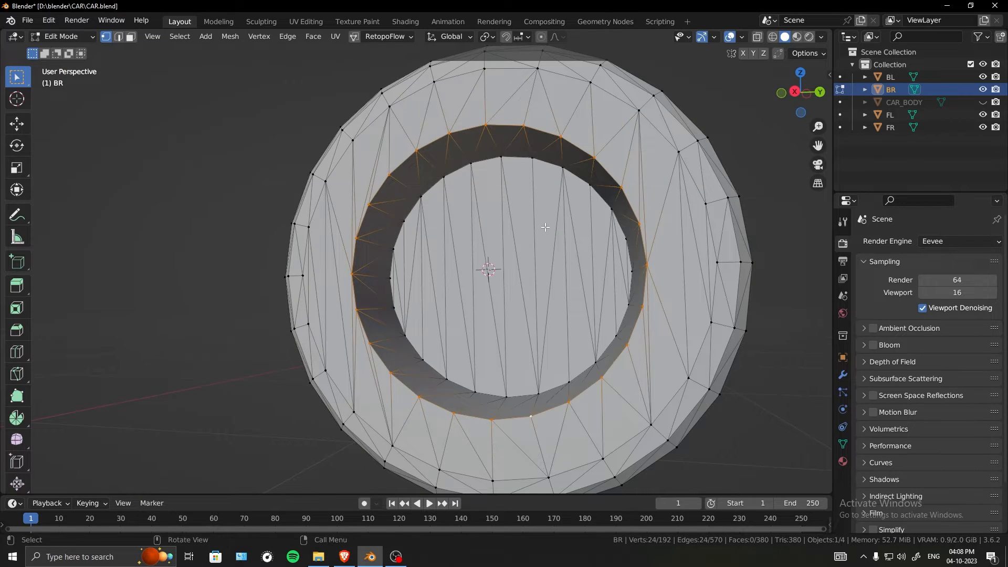
pyautogui.press('Tab')
pyautogui.rightClick(441, 184)
pyautogui.click(513, 208)
# In Edit Mode, select the complete ring of vertices around the BL wheel's inner rim opening using shortest paths.
pyautogui.keyDown('ctrl'); pyautogui.moveTo(514, 212); pyautogui.dragTo(504, 273, button='middle'); pyautogui.keyUp('ctrl')
pyautogui.moveTo(504, 273); pyautogui.dragTo(471, 313, button='middle')
pyautogui.click(471, 313)
pyautogui.press('Tab')
pyautogui.click(476, 444)
pyautogui.keyDown('ctrl'); pyautogui.click(421, 309); pyautogui.keyUp('ctrl')
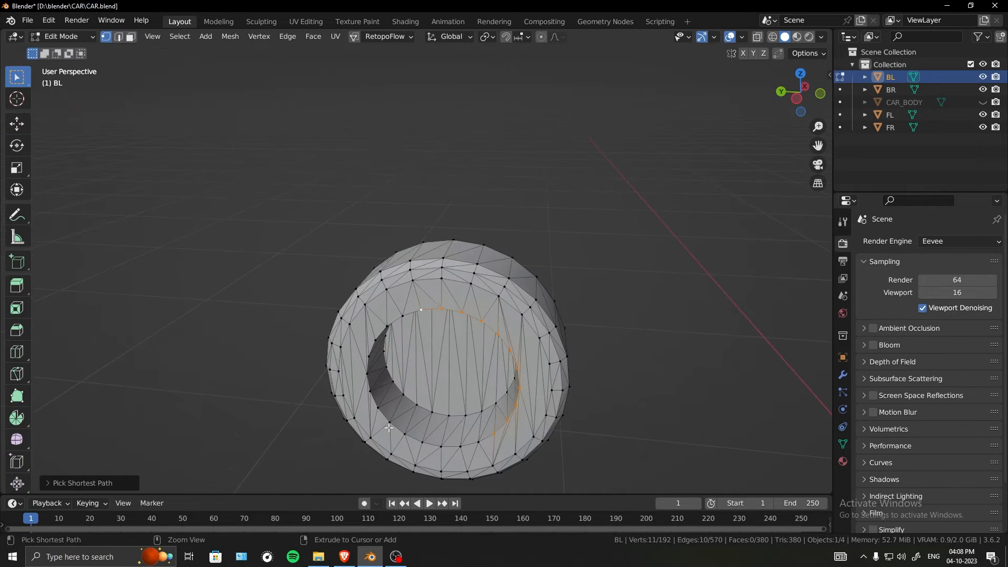
pyautogui.keyDown('ctrl'); pyautogui.click(388, 424); pyautogui.keyUp('ctrl')
pyautogui.keyDown('ctrl'); pyautogui.click(475, 445); pyautogui.keyUp('ctrl')
# Snap the 3D cursor to the BL wheel's selected rim vertices and set its origin to the 3D cursor in Object Mode.
pyautogui.hotkey('shift', 's')
pyautogui.press('Tab')
pyautogui.rightClick(485, 321)
pyautogui.click(563, 349)
# Select the FL, FR and BR wheels one after another to check where each origin sits.
pyautogui.scroll(-6, 564, 348)
pyautogui.moveTo(563, 339); pyautogui.dragTo(481, 292, button='middle')
pyautogui.moveTo(413, 408)
pyautogui.mouseDown(button='middle')
pyautogui.moveTo(447, 393)
pyautogui.moveTo(423, 405)
pyautogui.mouseUp(button='middle')
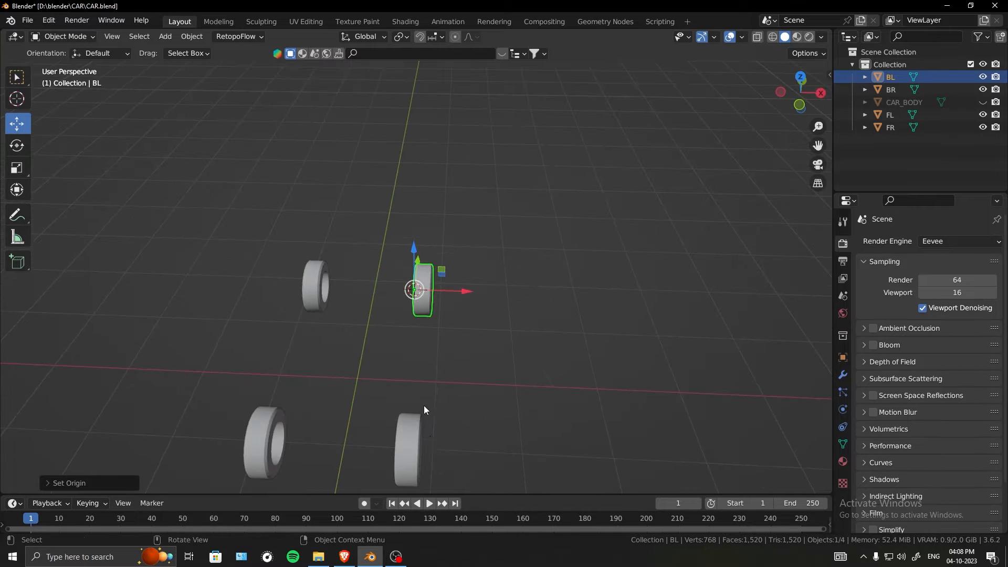
pyautogui.click(408, 461)
pyautogui.click(285, 456)
pyautogui.click(329, 286)
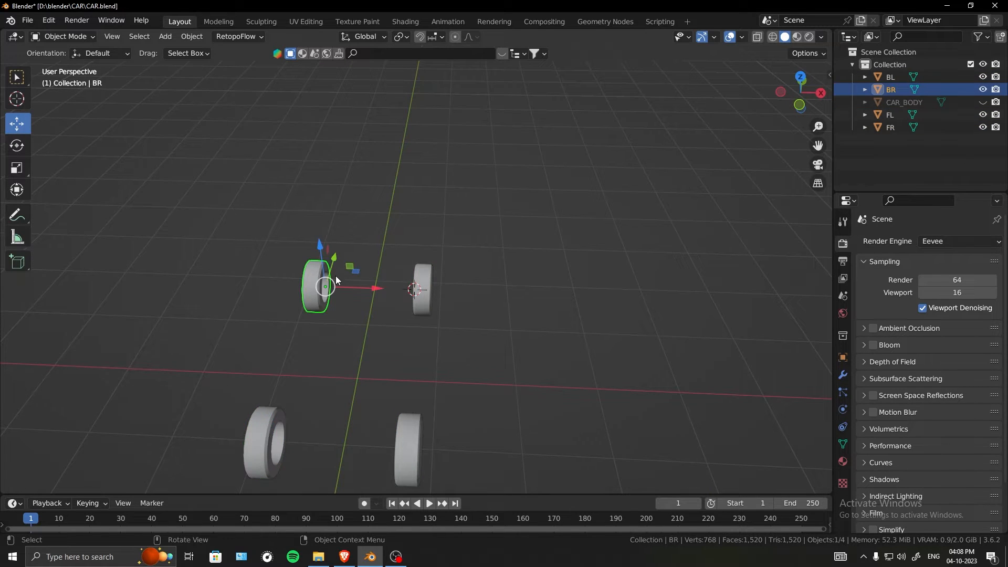
# Unhide the CAR_BODY object and save the file.
pyautogui.click(980, 103)
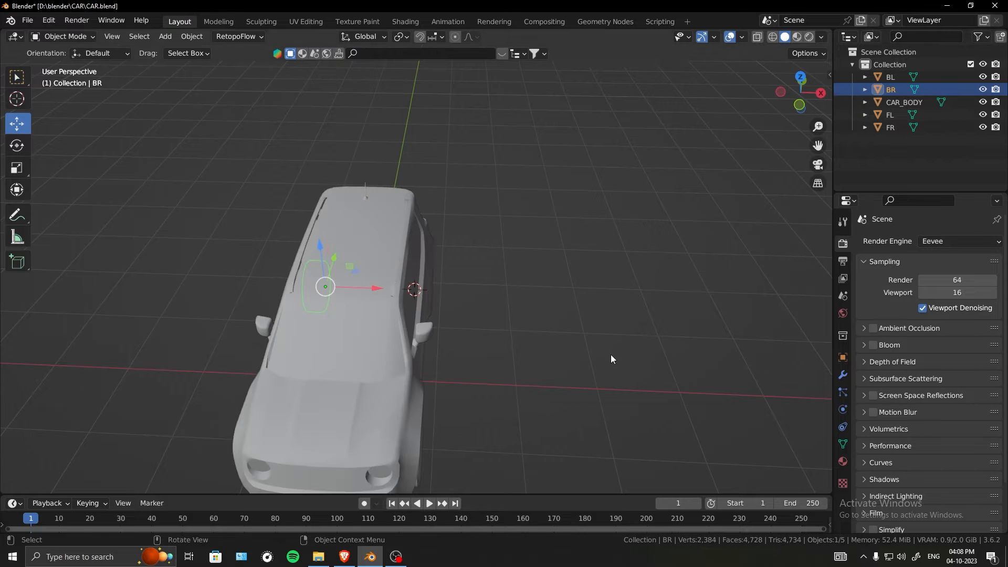
pyautogui.moveTo(610, 354); pyautogui.dragTo(579, 285, button='middle')
pyautogui.hotkey('ctrl', 's')
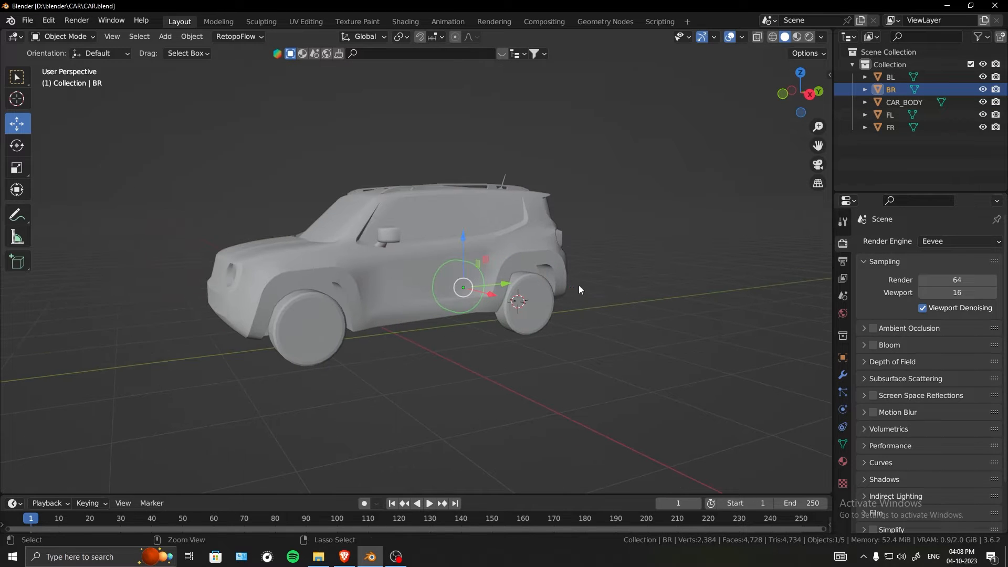
# Select CAR_BODY and the BL wheel in turn and examine their origins and placement from several angles.
pyautogui.moveTo(496, 278); pyautogui.dragTo(430, 271, button='middle')
pyautogui.click(429, 271)
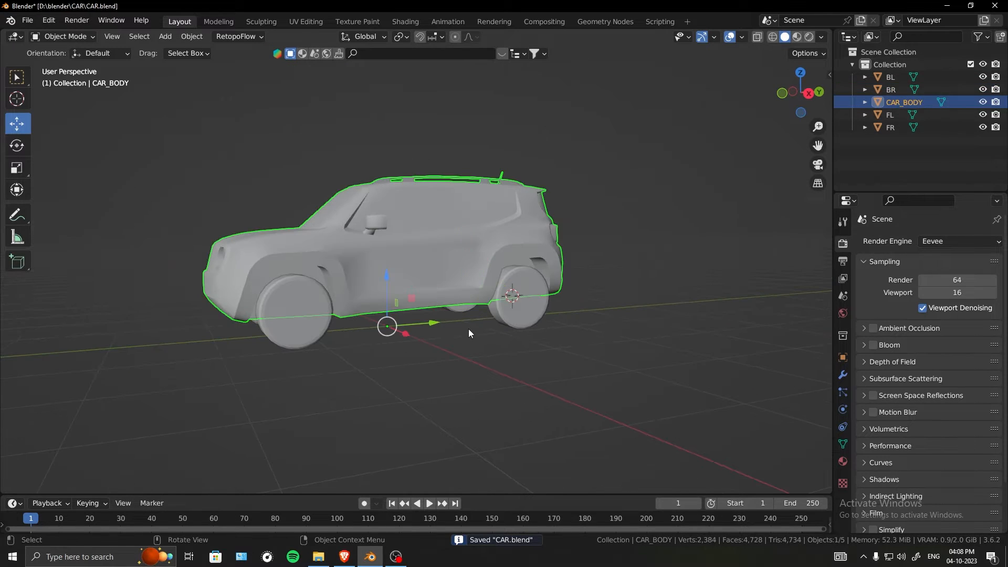
pyautogui.moveTo(427, 319); pyautogui.dragTo(386, 281, button='middle')
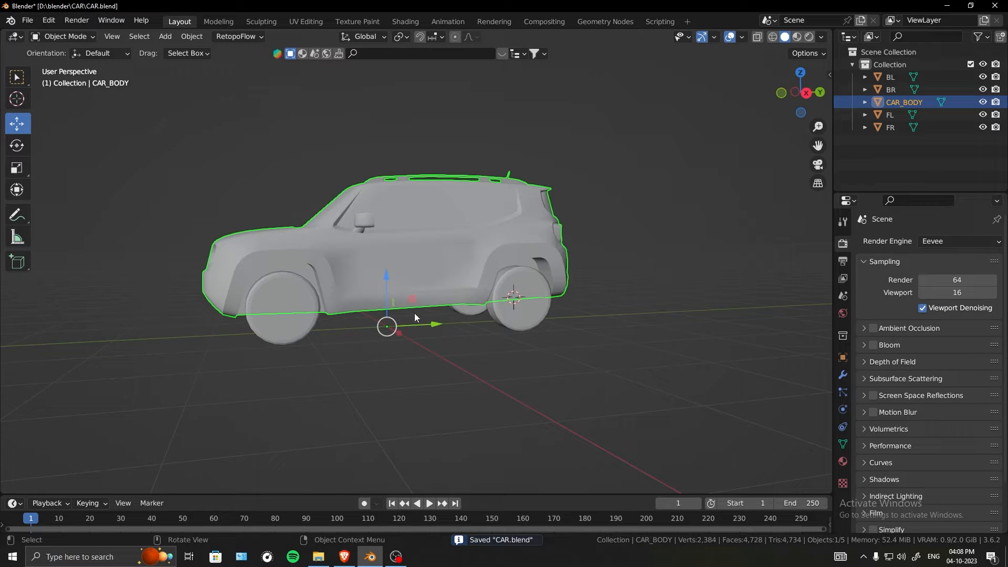
pyautogui.moveTo(490, 325); pyautogui.dragTo(543, 333, button='middle')
pyautogui.click(543, 333)
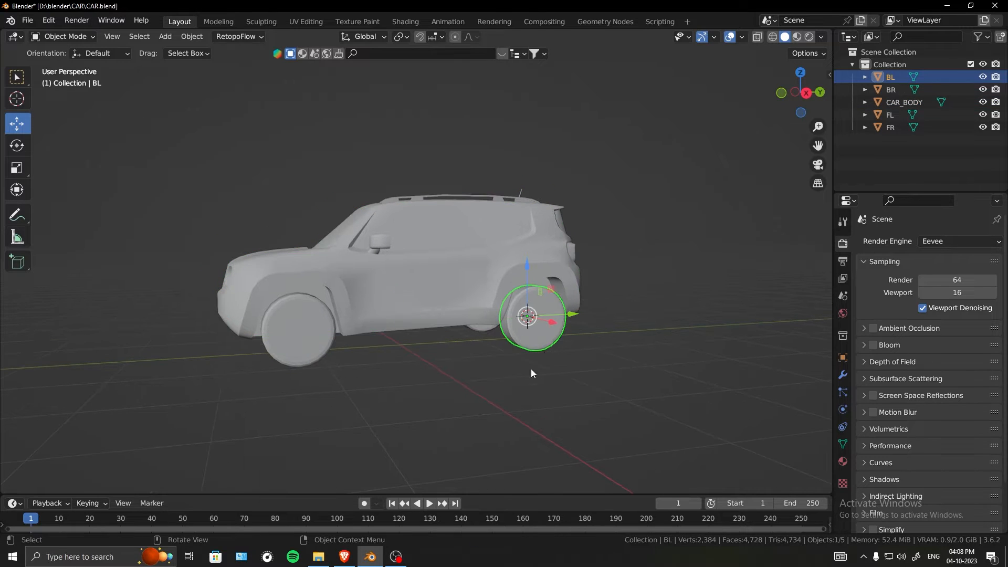
pyautogui.moveTo(531, 369); pyautogui.dragTo(512, 333, button='middle')
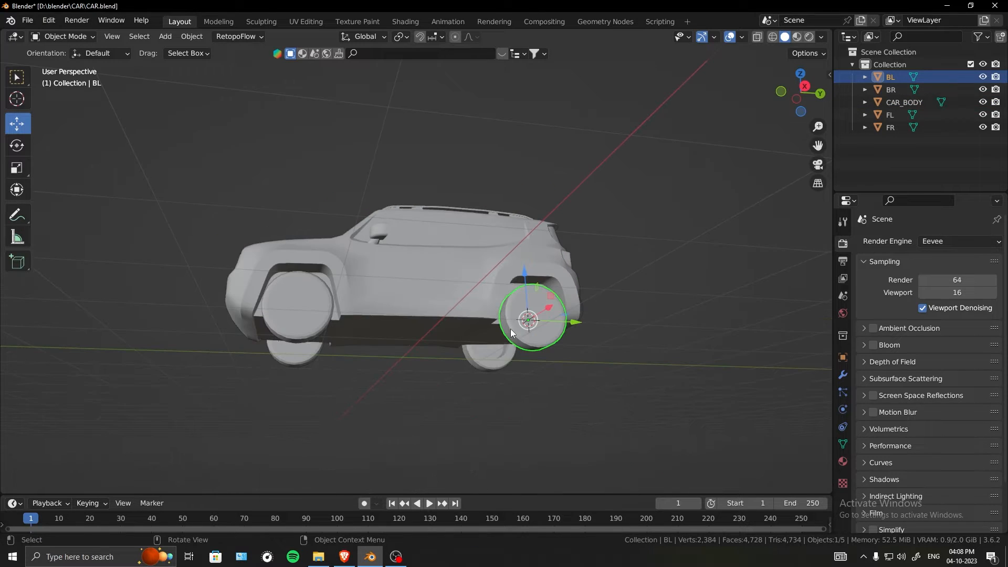
pyautogui.click(737, 303)
pyautogui.moveTo(489, 216)
pyautogui.mouseDown(button='middle')
pyautogui.moveTo(501, 245)
pyautogui.moveTo(496, 226)
pyautogui.mouseUp(button='middle')
pyautogui.click(544, 335)
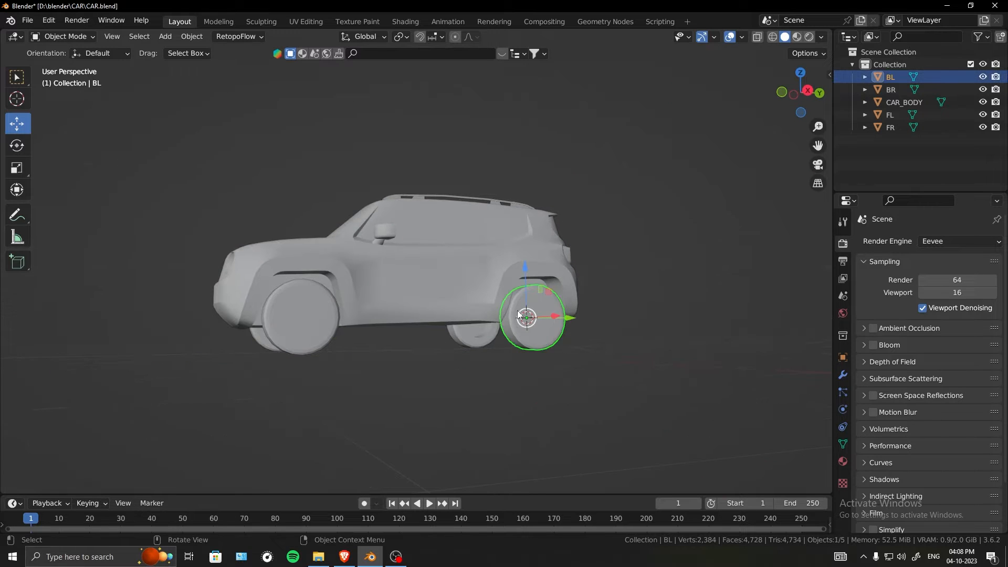
# Select all car objects with CAR_BODY active and snap the 3D cursor to the world origin.
pyautogui.press('a')
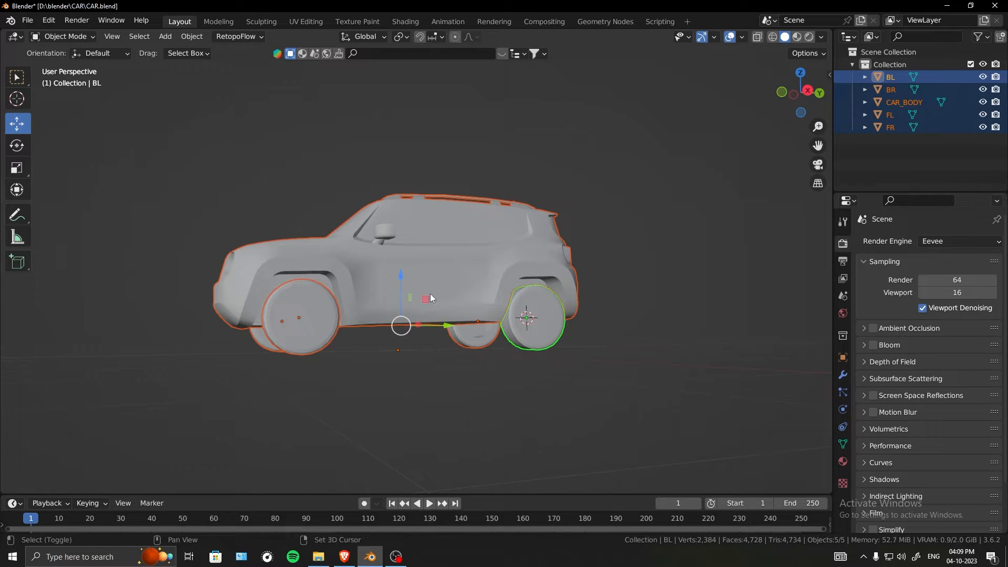
pyautogui.keyDown('shift'); pyautogui.click(425, 262); pyautogui.keyUp('shift')
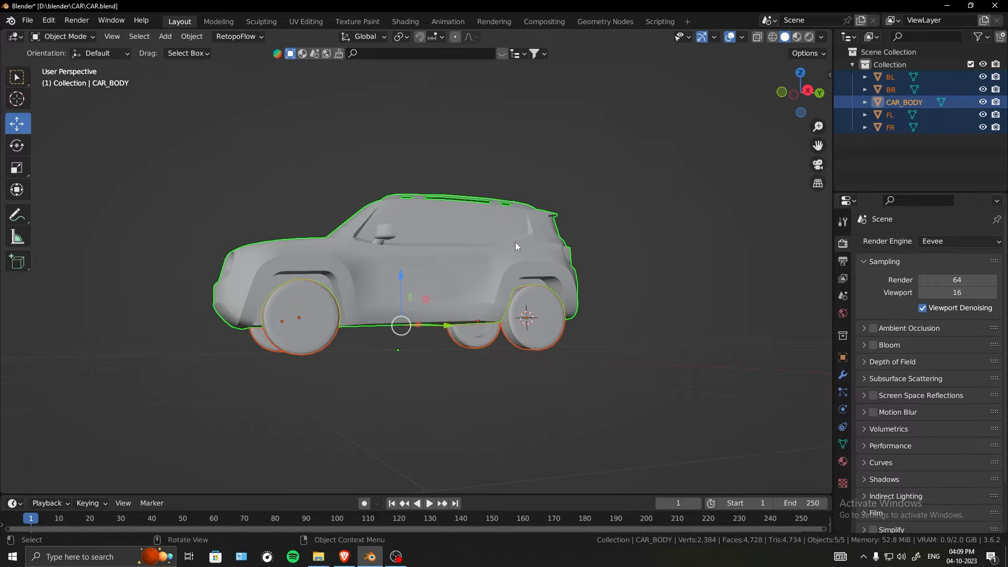
pyautogui.moveTo(515, 242); pyautogui.dragTo(454, 114, button='middle')
pyautogui.click(400, 37)
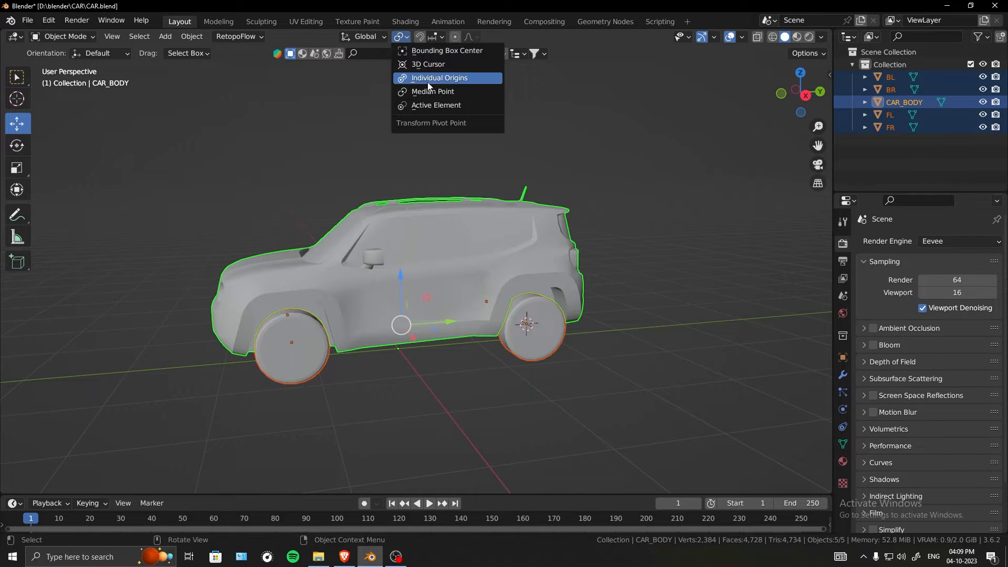
pyautogui.click(465, 93)
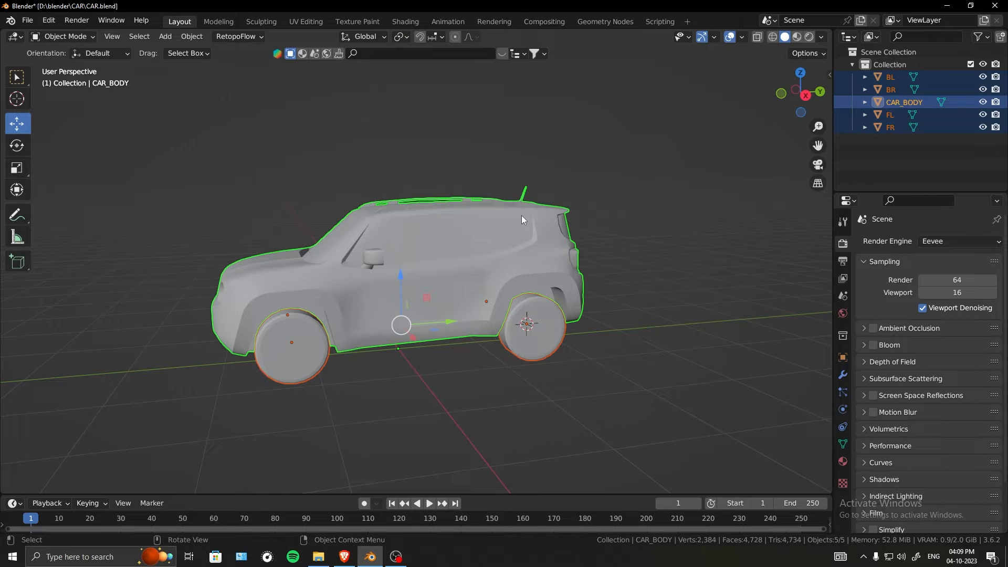
pyautogui.hotkey('shift', 's')
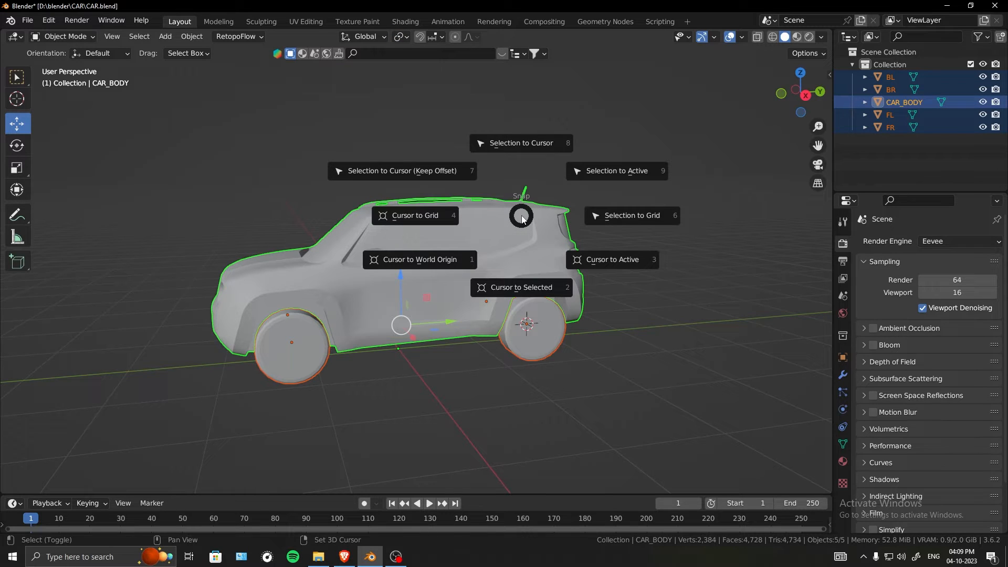
pyautogui.click(428, 262)
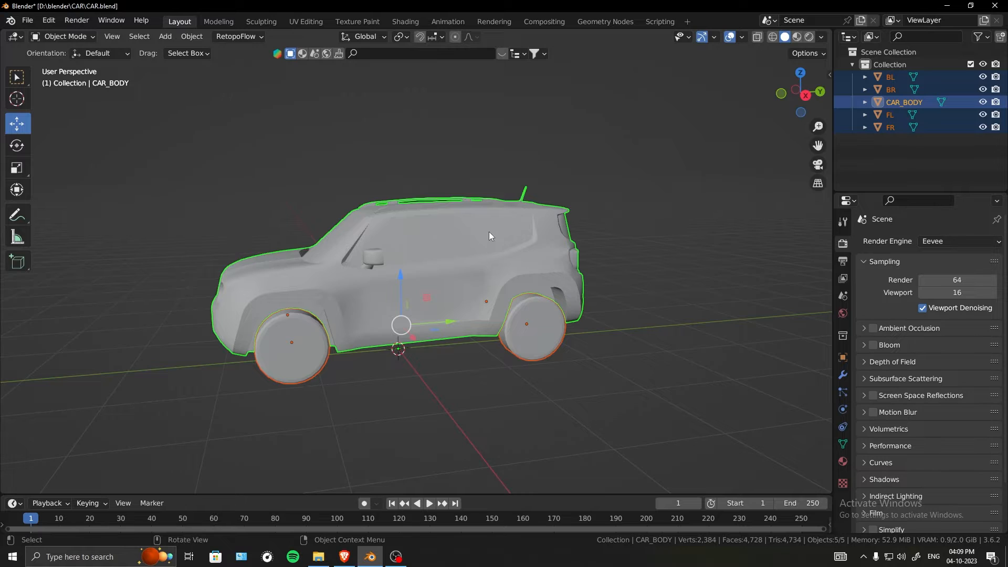
# Set the transform pivot to 3D Cursor and rotate the whole car about the global Z axis until its front faces positive X.
pyautogui.moveTo(489, 231); pyautogui.dragTo(496, 213, button='middle')
pyautogui.click(405, 37)
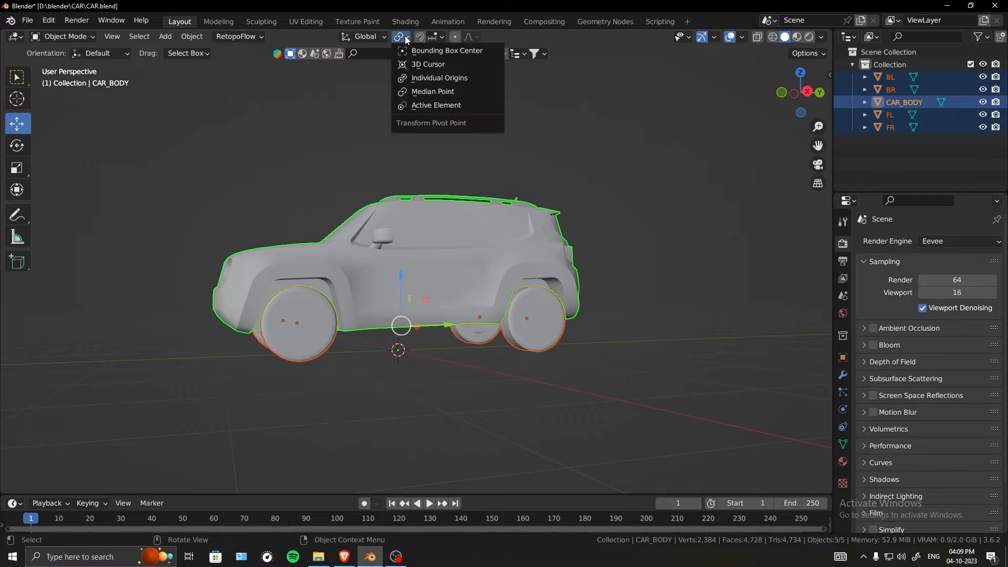
pyautogui.click(421, 65)
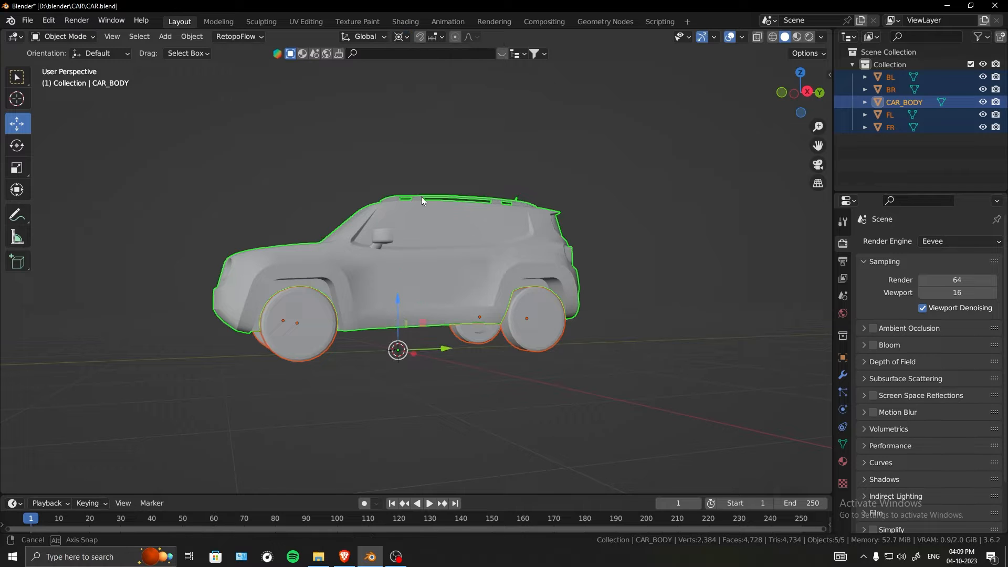
pyautogui.moveTo(421, 196); pyautogui.dragTo(393, 311, button='middle')
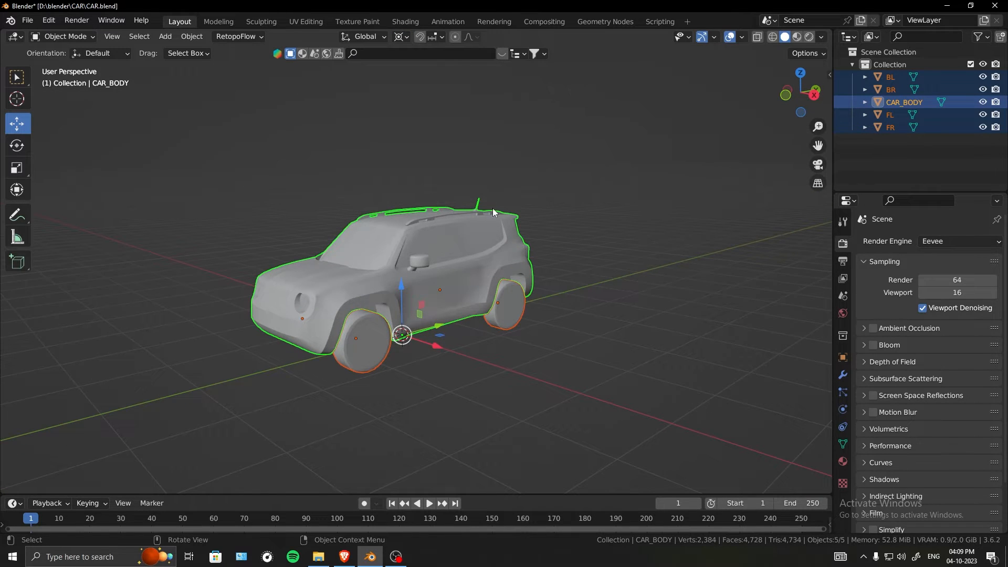
pyautogui.moveTo(492, 208)
pyautogui.mouseDown(button='middle')
pyautogui.moveTo(466, 219)
pyautogui.moveTo(476, 235)
pyautogui.moveTo(266, 243)
pyautogui.moveTo(520, 170)
pyautogui.moveTo(492, 225)
pyautogui.mouseUp(button='middle')
pyautogui.press('r')
pyautogui.press('z')
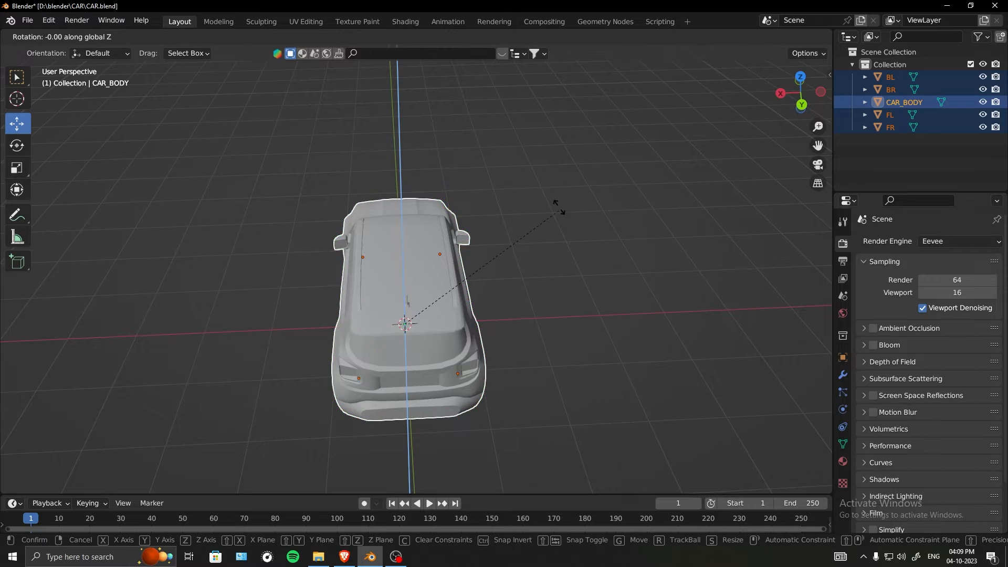
pyautogui.click(301, 179)
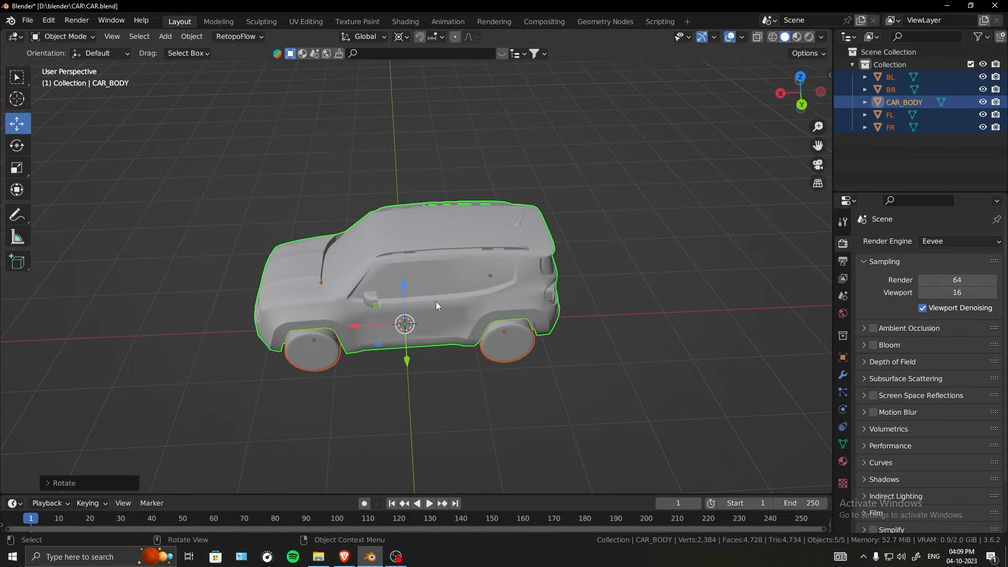
pyautogui.moveTo(435, 301); pyautogui.dragTo(494, 234, button='middle')
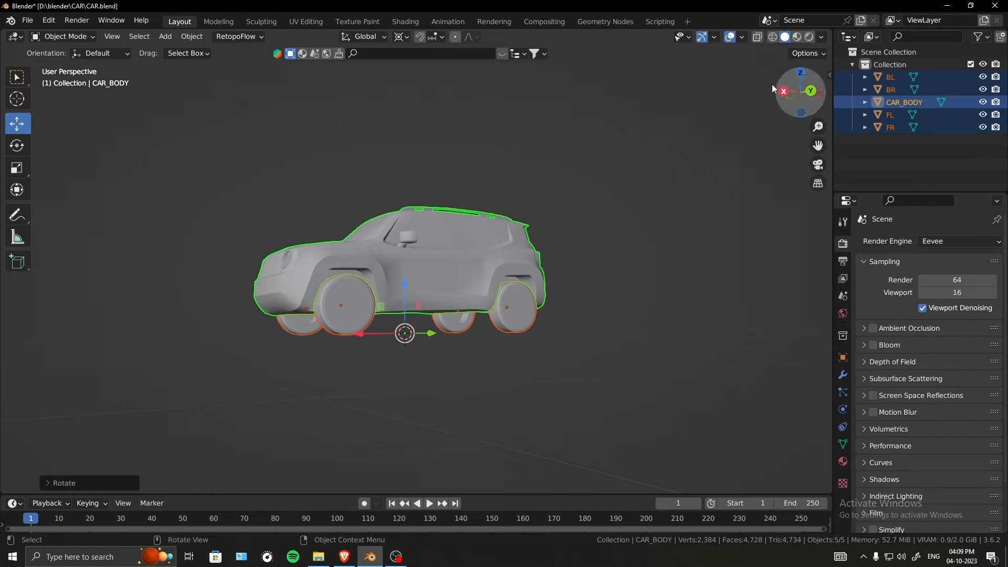
pyautogui.moveTo(772, 84); pyautogui.dragTo(547, 254)
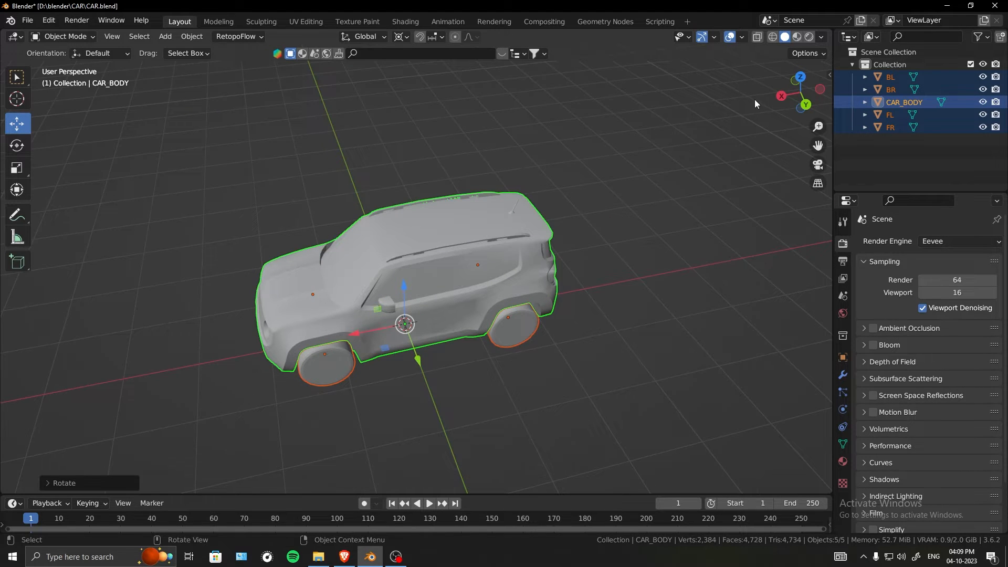
# Apply Rotation & Scale to all selected car objects.
pyautogui.moveTo(416, 387); pyautogui.dragTo(492, 272, button='middle')
pyautogui.hotkey('ctrl', 'a')
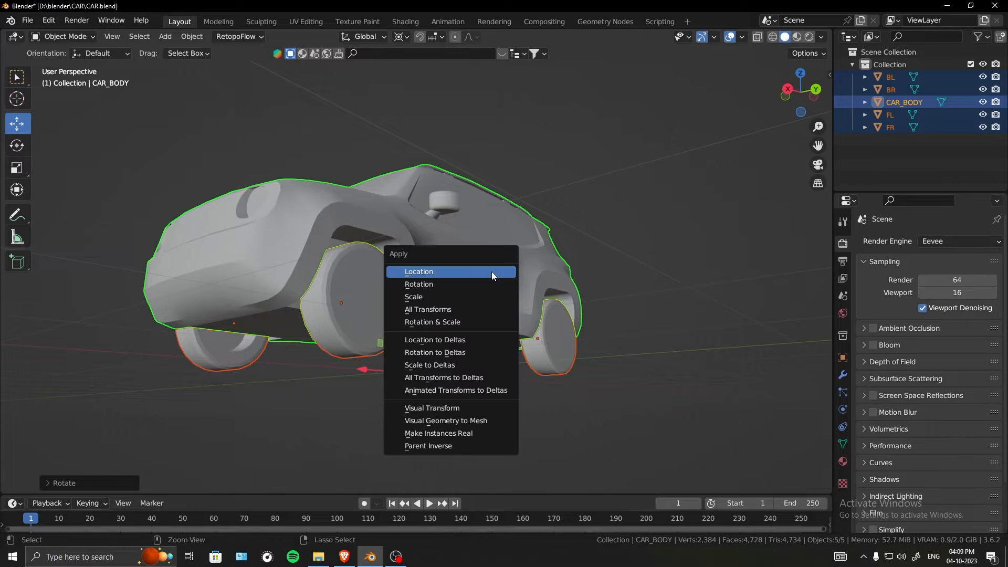
pyautogui.click(457, 321)
pyautogui.moveTo(499, 297); pyautogui.dragTo(612, 273, button='middle')
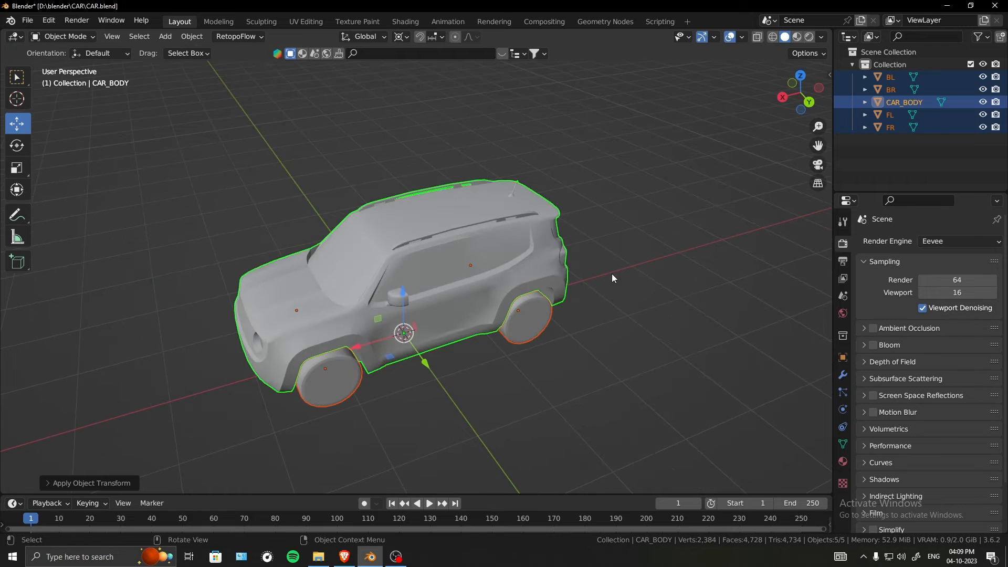
# Deselect all objects and save the file.
pyautogui.hotkey('alt', 'a')
pyautogui.hotkey('ctrl', 's')
pyautogui.scroll(-2, 595, 237)
pyautogui.moveTo(597, 240); pyautogui.dragTo(618, 230, button='middle')
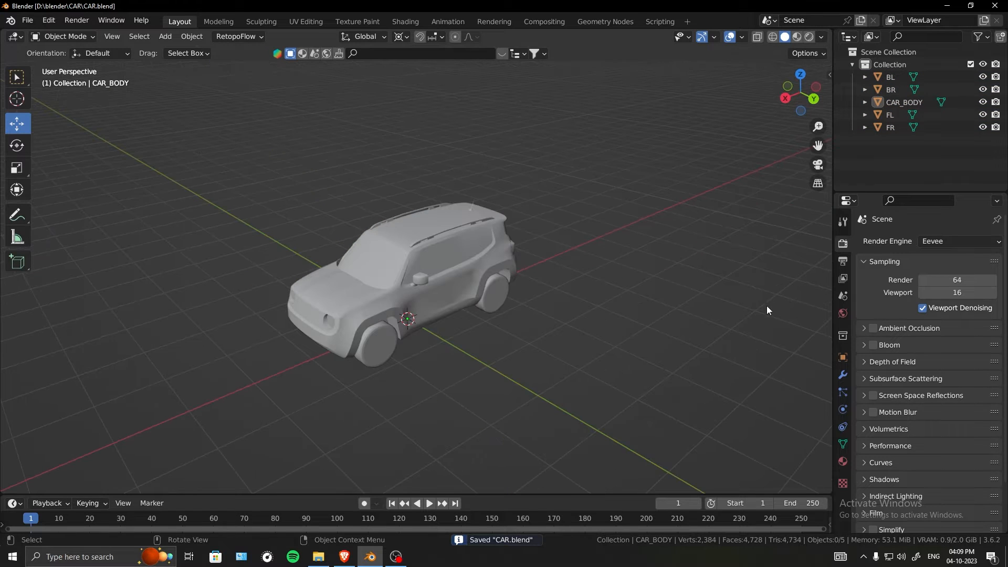
# Set the scene's Unit Scale to 0.01 in the Units settings.
pyautogui.click(842, 298)
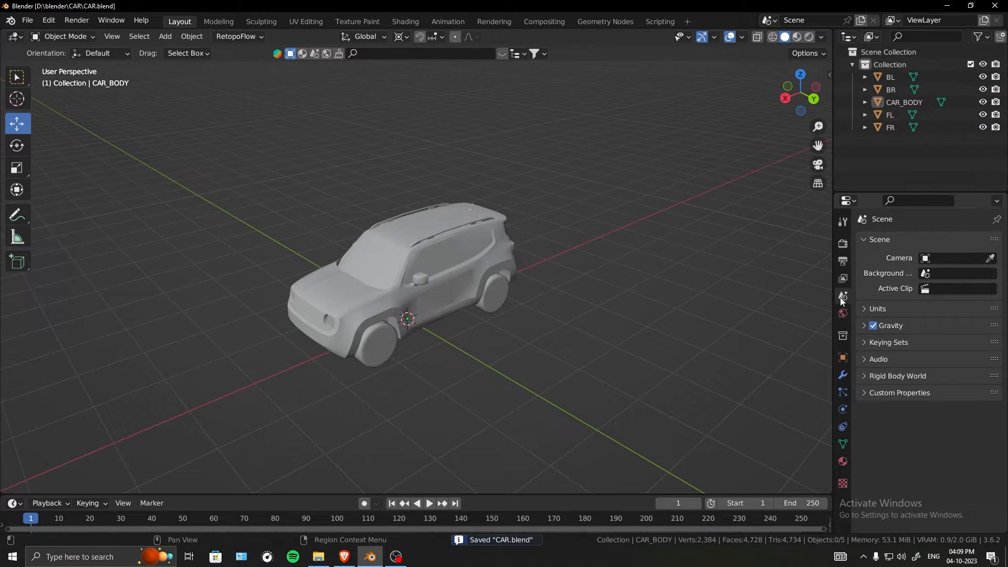
pyautogui.click(865, 309)
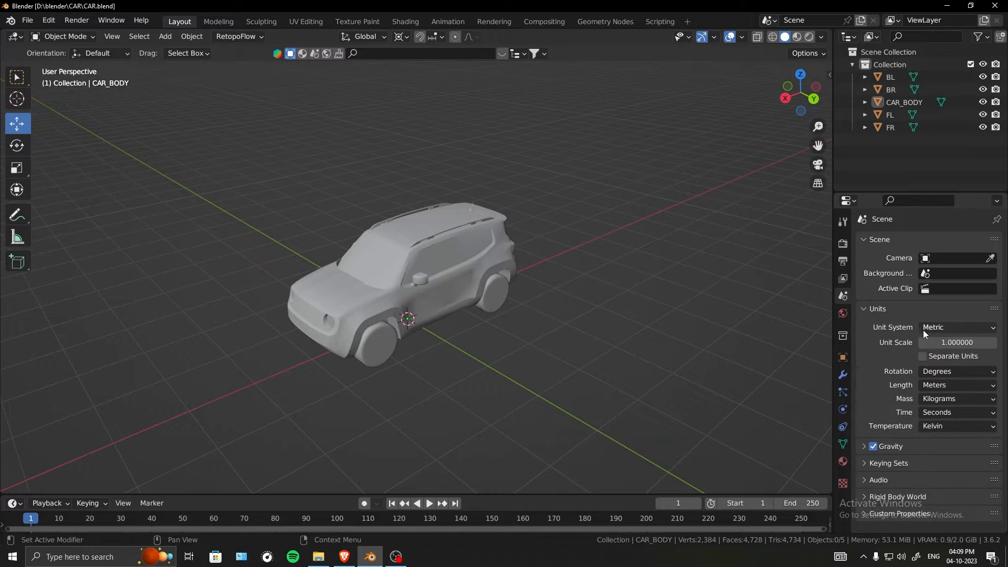
pyautogui.click(949, 342)
pyautogui.write('0.01')
pyautogui.press('Return')
pyautogui.scroll(-3, 572, 225)
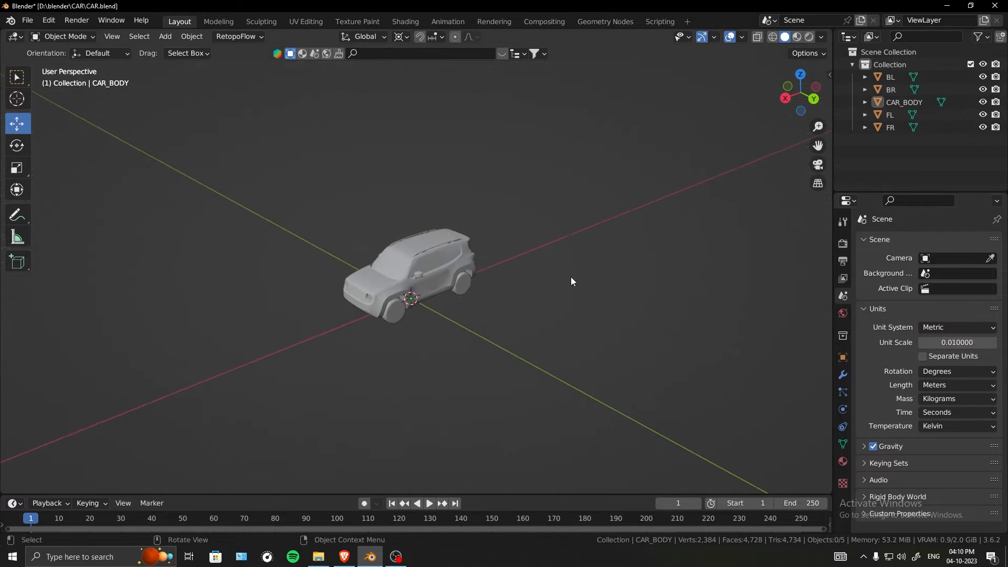
# Show the car body's transform properties and set the scene's Length unit to Centimeters.
pyautogui.press('n')
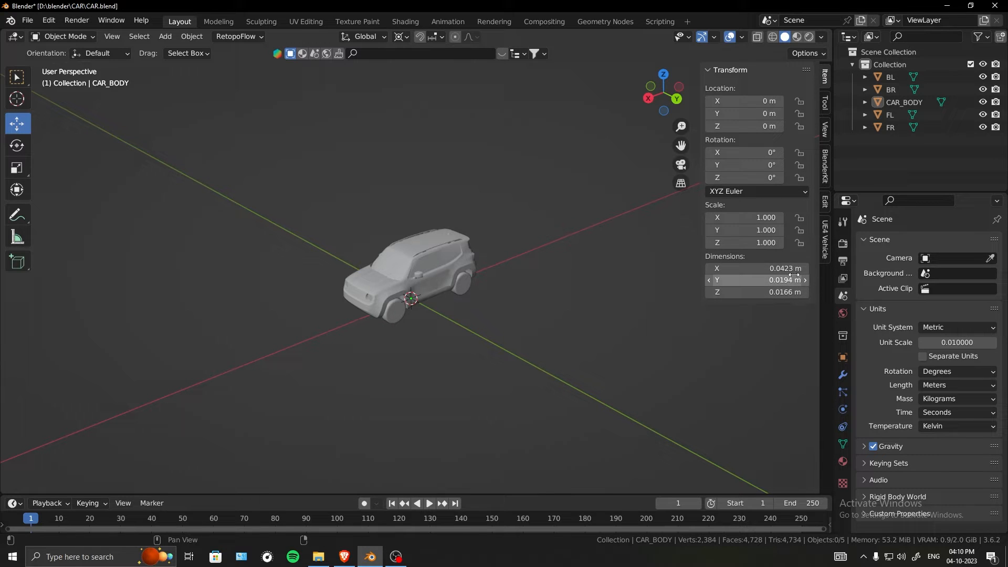
pyautogui.moveTo(537, 305); pyautogui.dragTo(569, 314, button='middle')
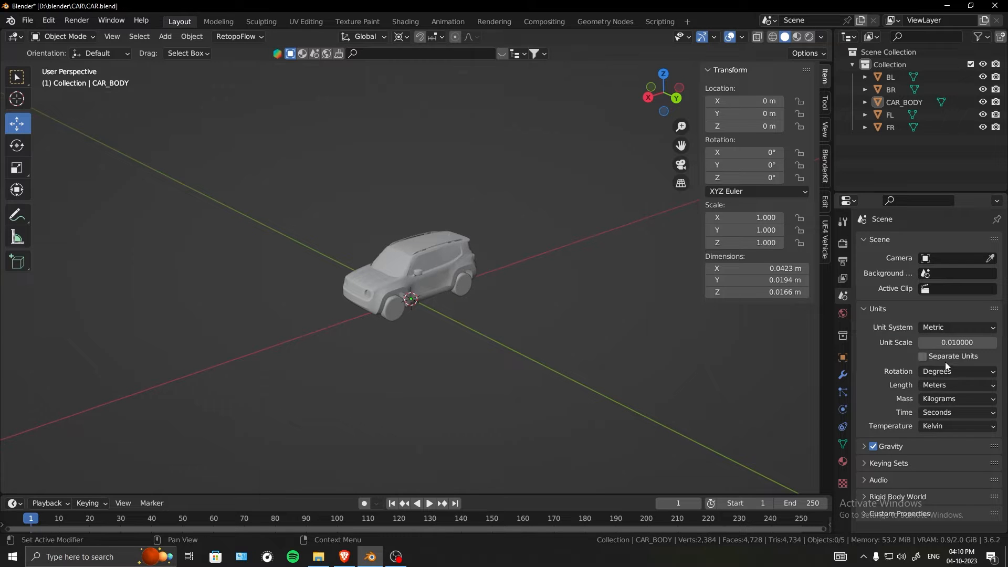
pyautogui.click(947, 386)
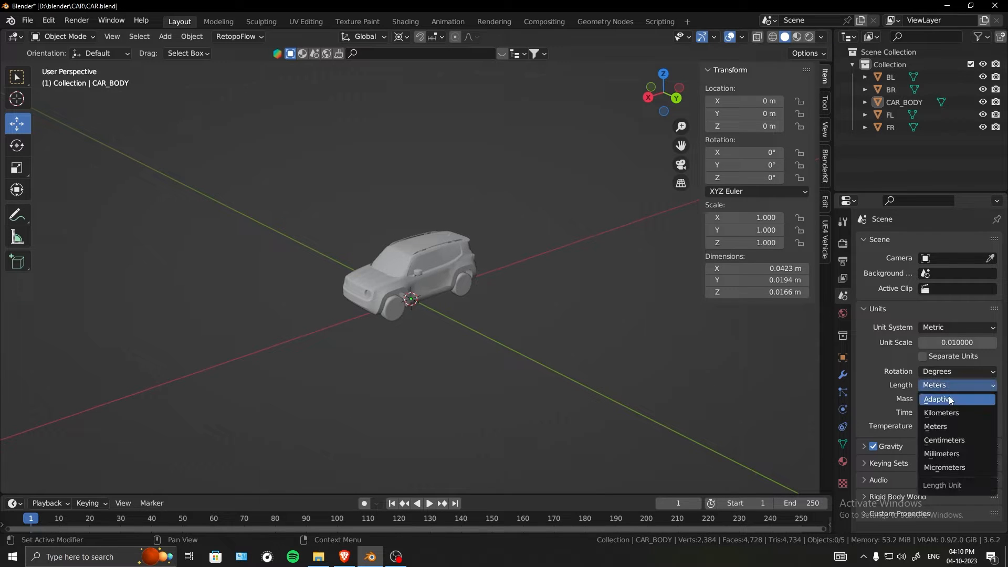
pyautogui.click(960, 443)
pyautogui.moveTo(551, 309); pyautogui.dragTo(588, 321, button='middle')
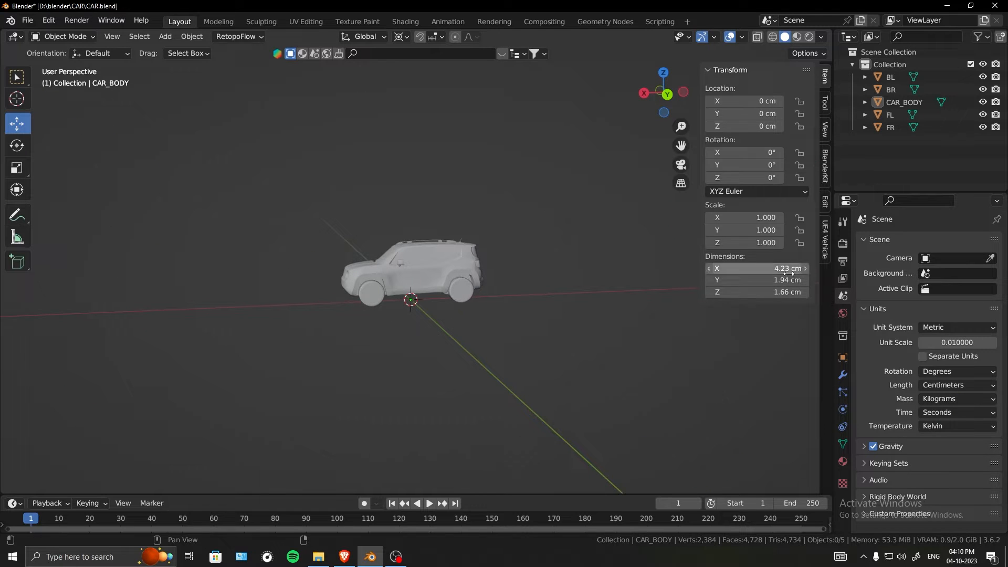
pyautogui.scroll(6, 447, 279)
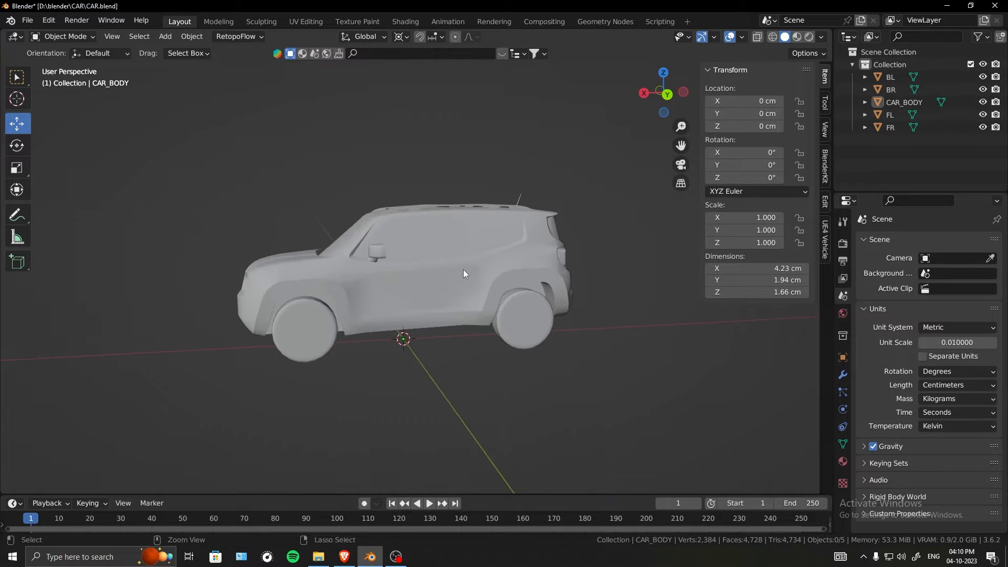
pyautogui.moveTo(463, 270); pyautogui.dragTo(599, 215, button='middle')
pyautogui.moveTo(283, 341); pyautogui.dragTo(515, 304, button='middle')
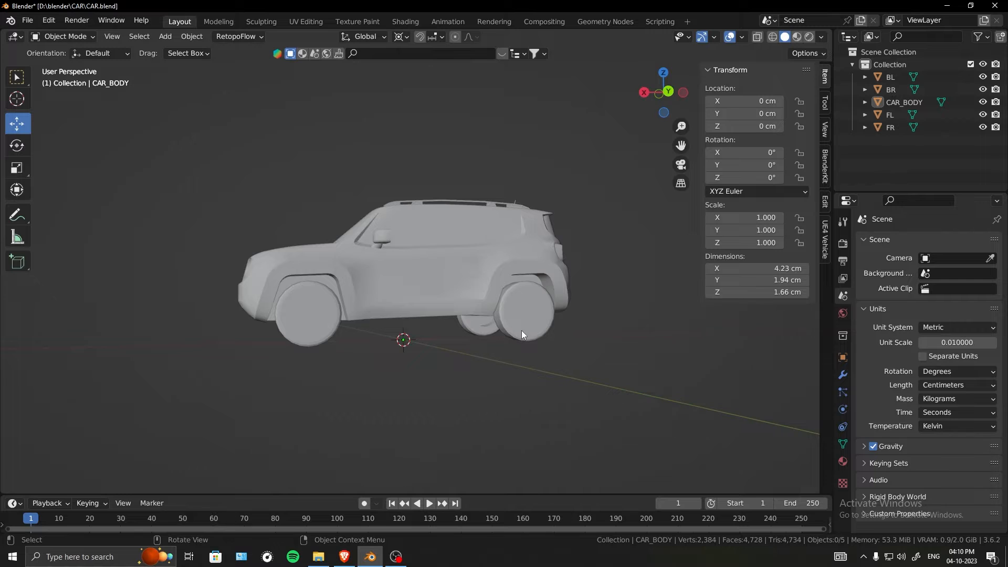
# Select all car objects and scale them uniformly by a factor of 100.
pyautogui.press('a')
pyautogui.scroll(-5, 521, 255)
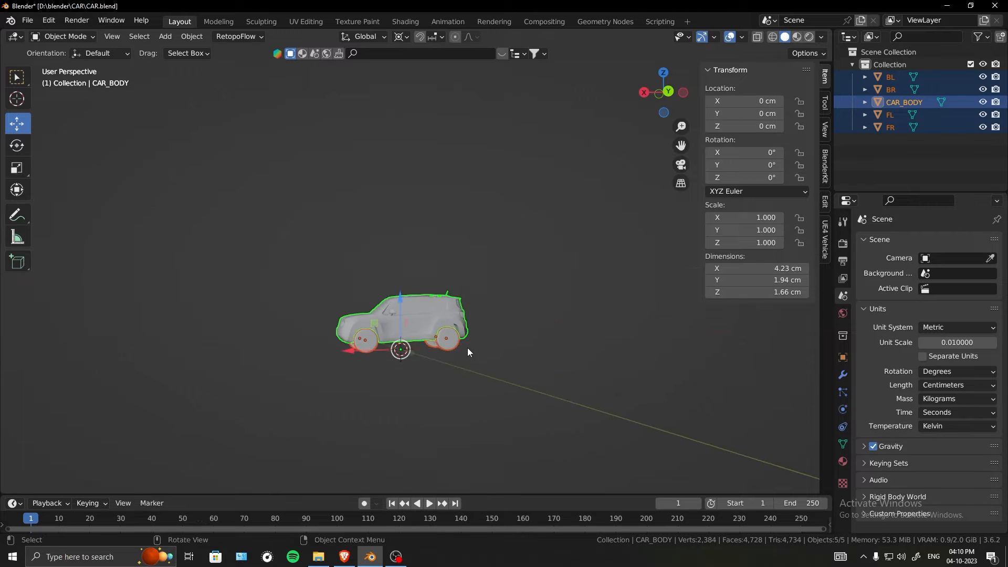
pyautogui.scroll(2, 467, 351)
pyautogui.press('s')
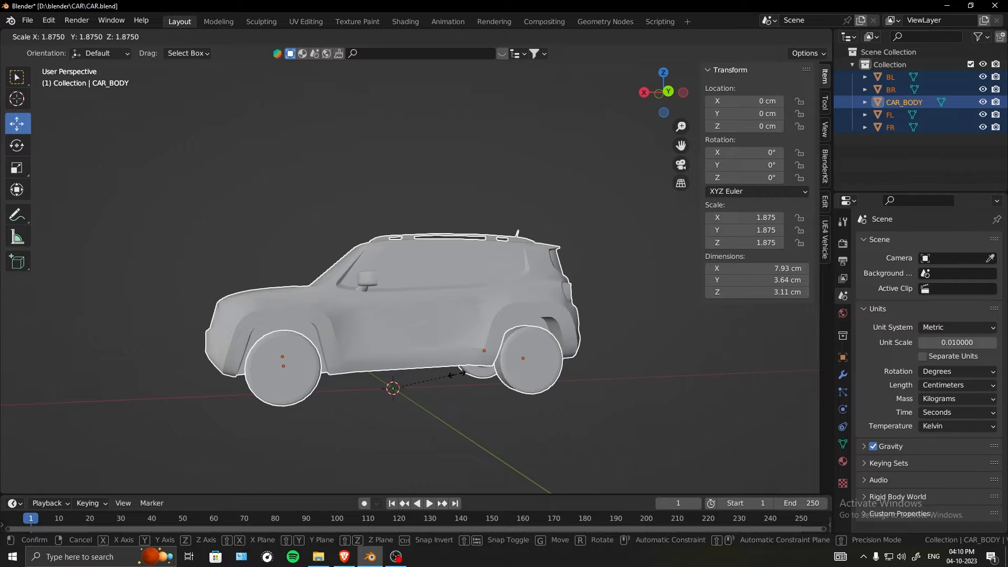
pyautogui.write('100')
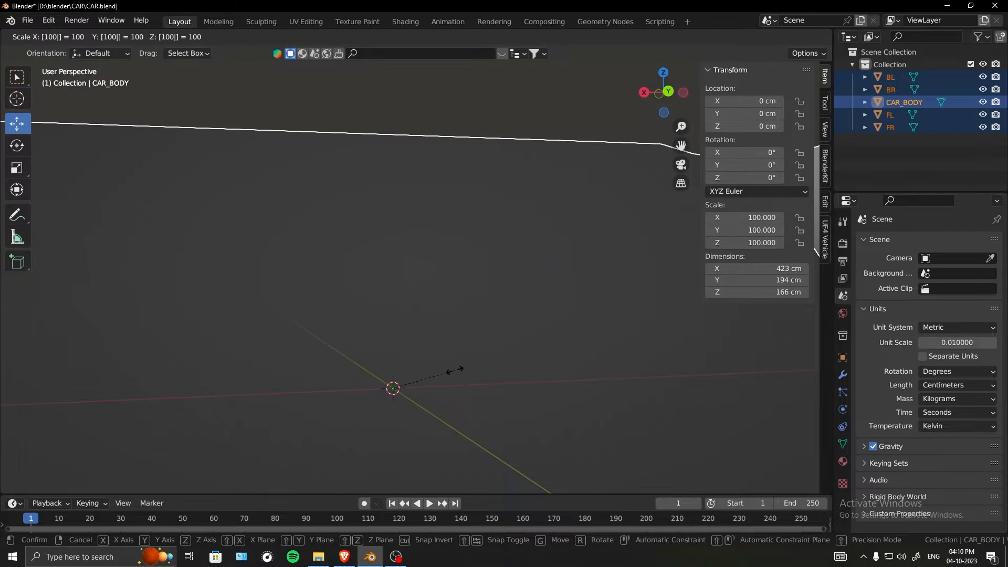
pyautogui.press('Return')
pyautogui.scroll(-5, 461, 143)
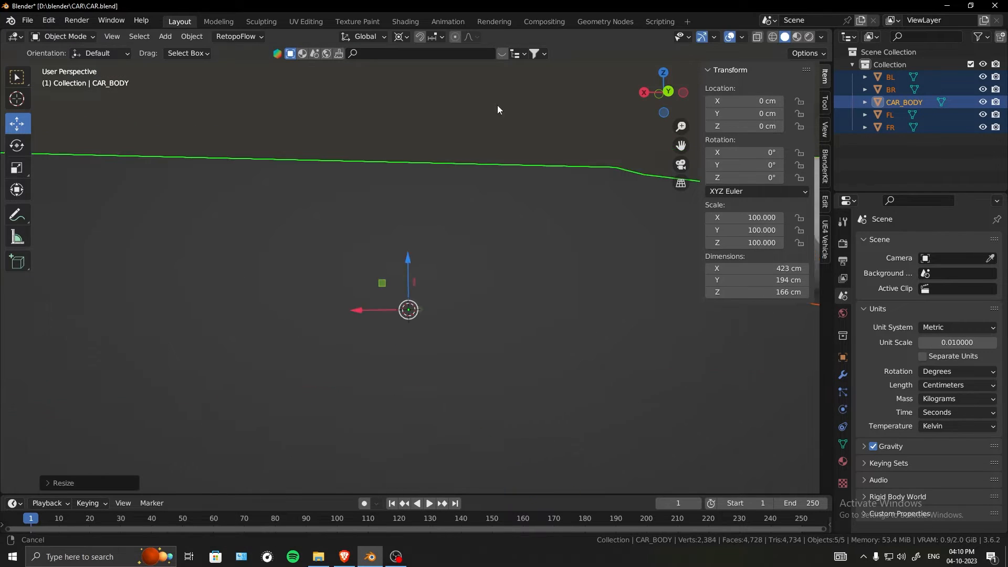
pyautogui.moveTo(490, 240); pyautogui.dragTo(535, 226, button='middle')
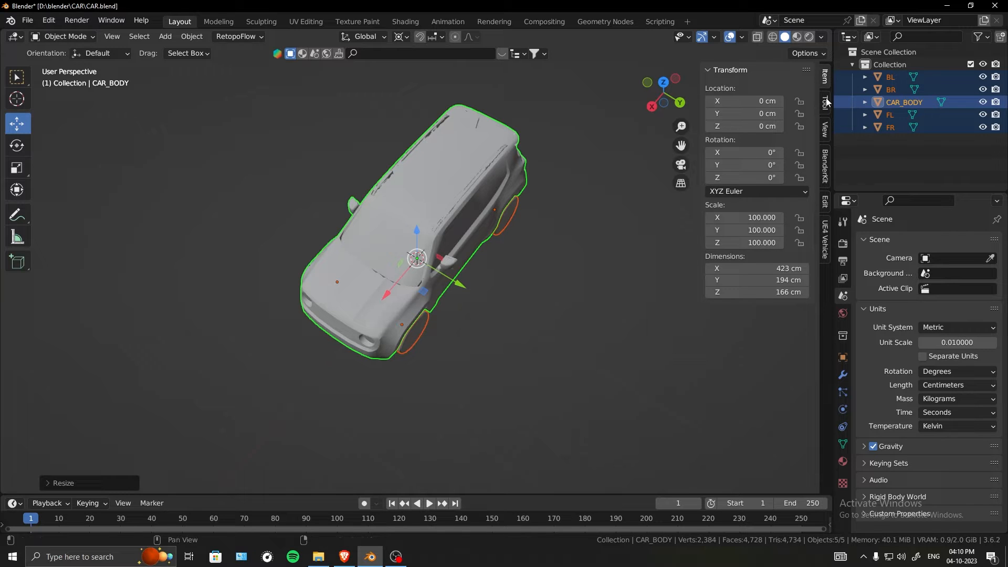
# Set the viewport's Clip Start to 10 cm and Clip End to 10000 cm.
pyautogui.click(826, 130)
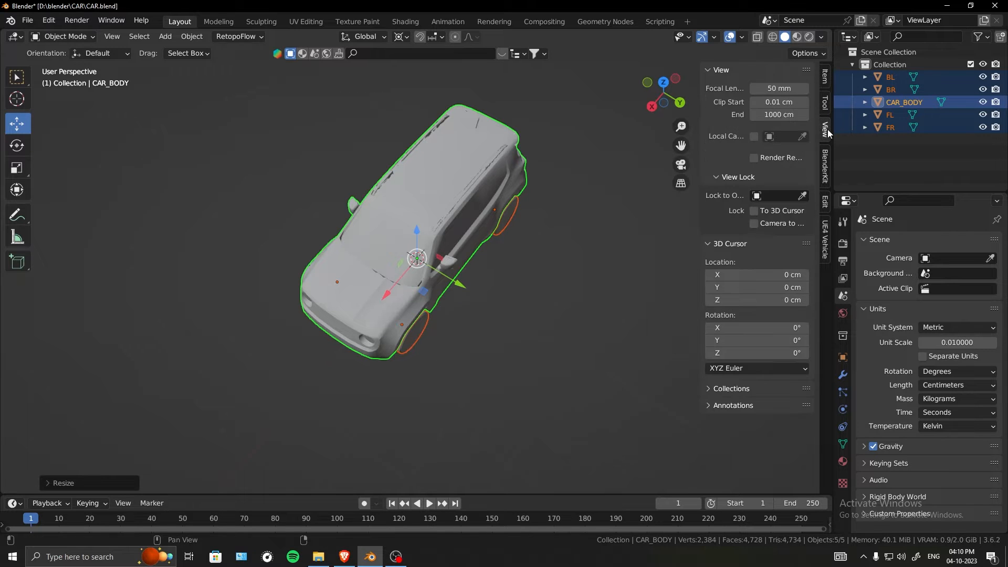
pyautogui.click(780, 103)
pyautogui.write('10')
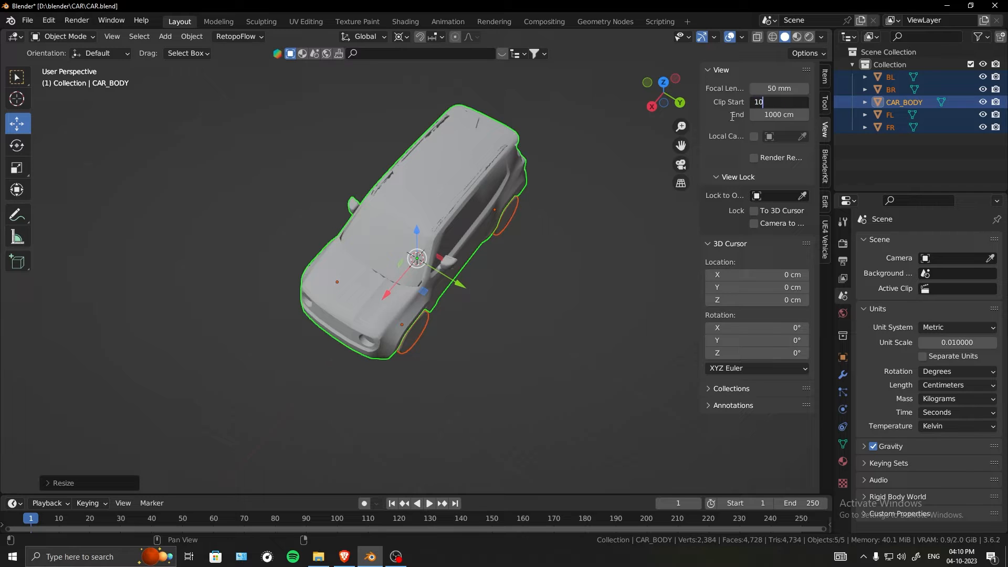
pyautogui.press('Tab')
pyautogui.click(766, 115)
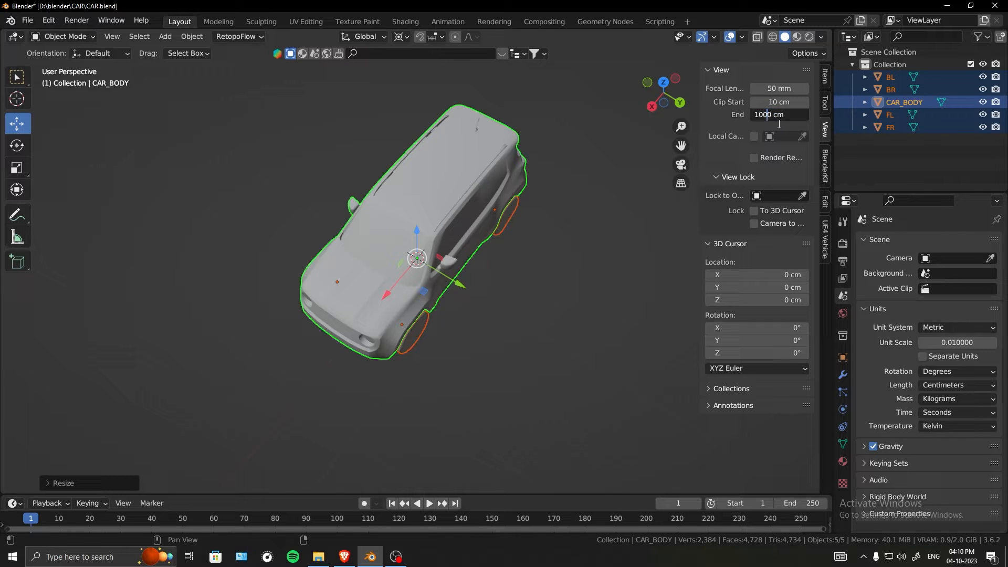
pyautogui.write('0')
pyautogui.press('Return')
pyautogui.moveTo(652, 149); pyautogui.dragTo(444, 226, button='middle')
pyautogui.scroll(2, 462, 195)
pyautogui.moveTo(517, 194); pyautogui.dragTo(481, 199, button='middle')
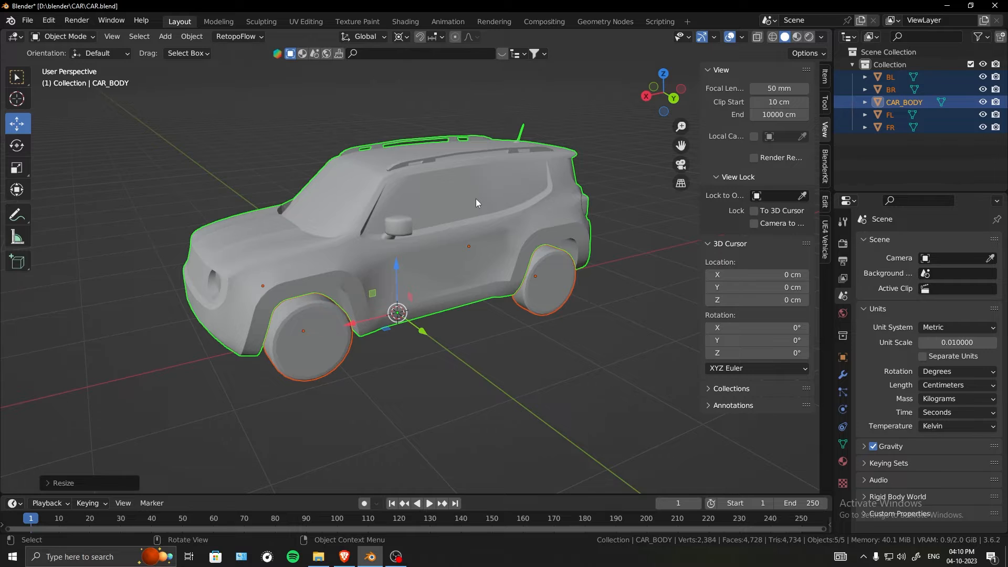
# Apply the scale of all car objects and save the file.
pyautogui.press('n')
pyautogui.moveTo(350, 256); pyautogui.dragTo(498, 252, button='middle')
pyautogui.press('n')
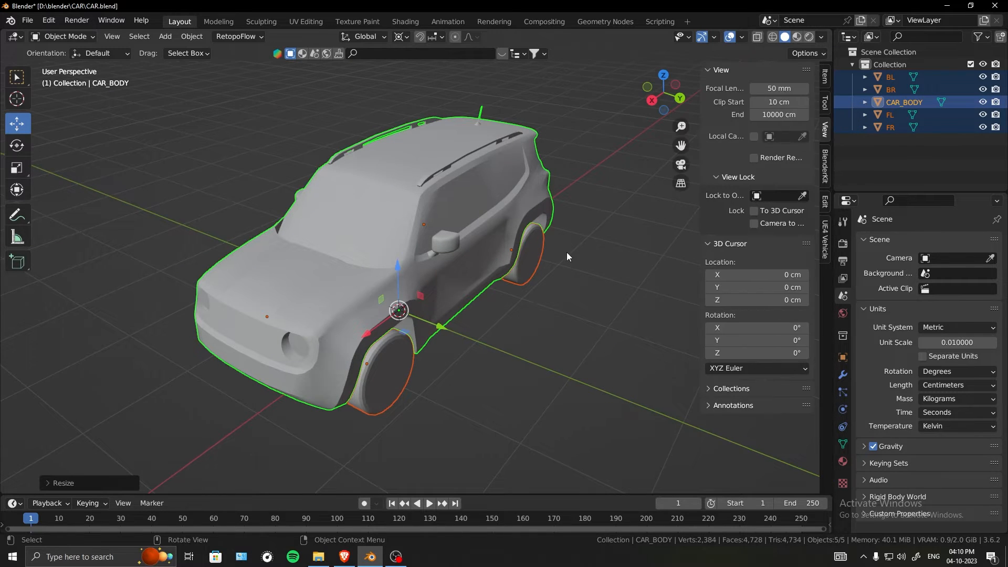
pyautogui.click(824, 77)
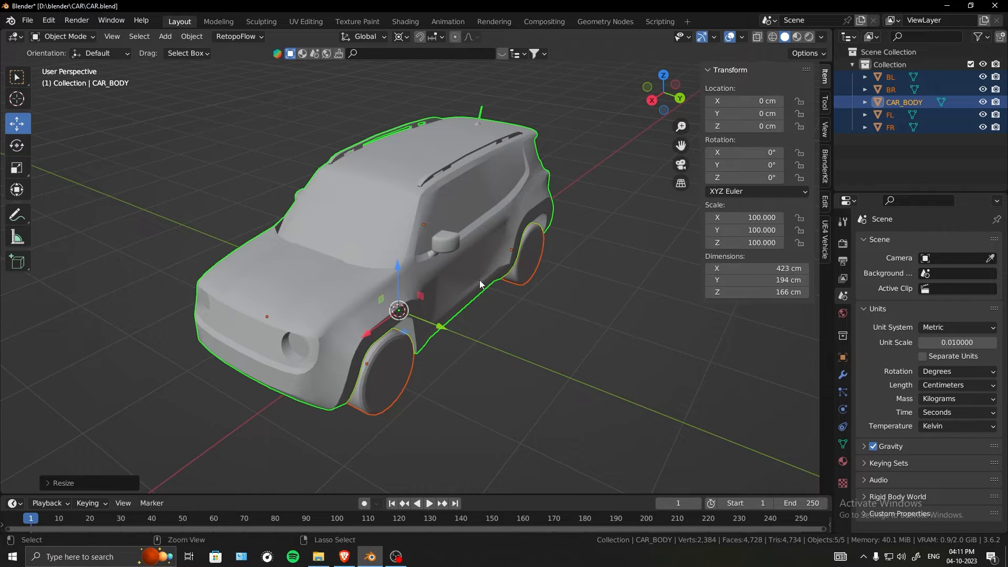
pyautogui.click(533, 328)
pyautogui.moveTo(532, 328); pyautogui.dragTo(491, 293, button='middle')
pyautogui.press('a')
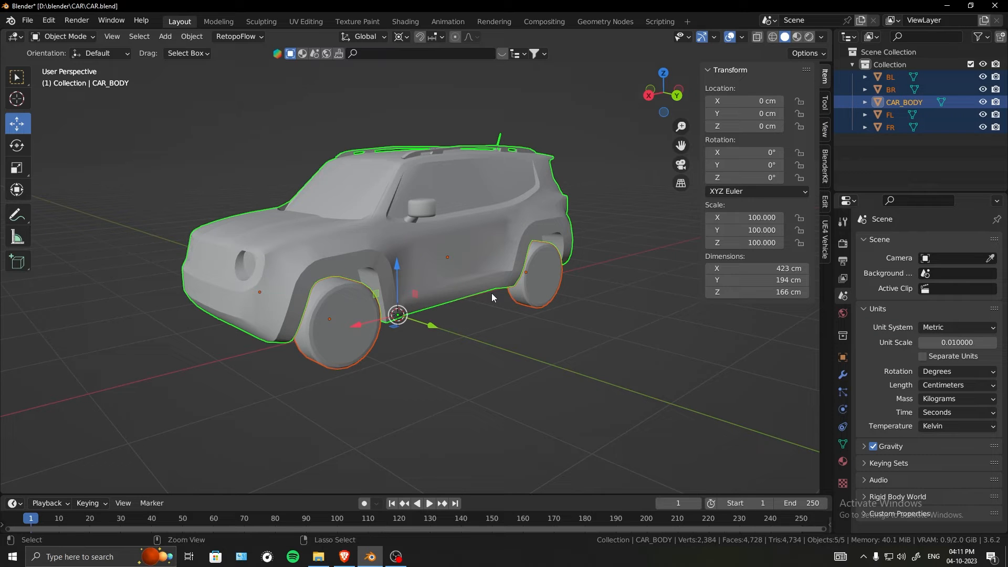
pyautogui.hotkey('ctrl', 'a')
pyautogui.click(491, 293)
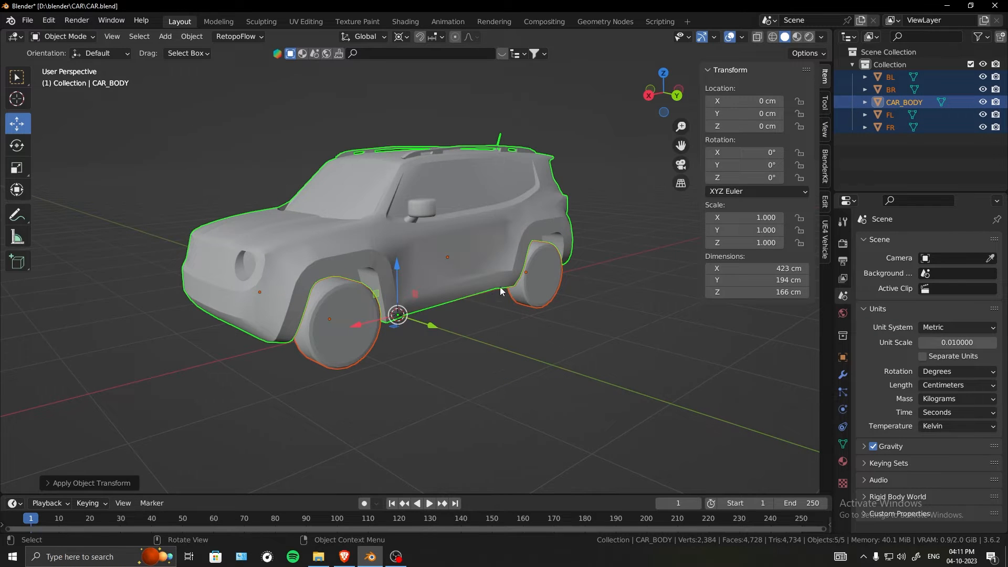
pyautogui.moveTo(579, 241); pyautogui.dragTo(486, 305, button='middle')
pyautogui.hotkey('ctrl', 's')
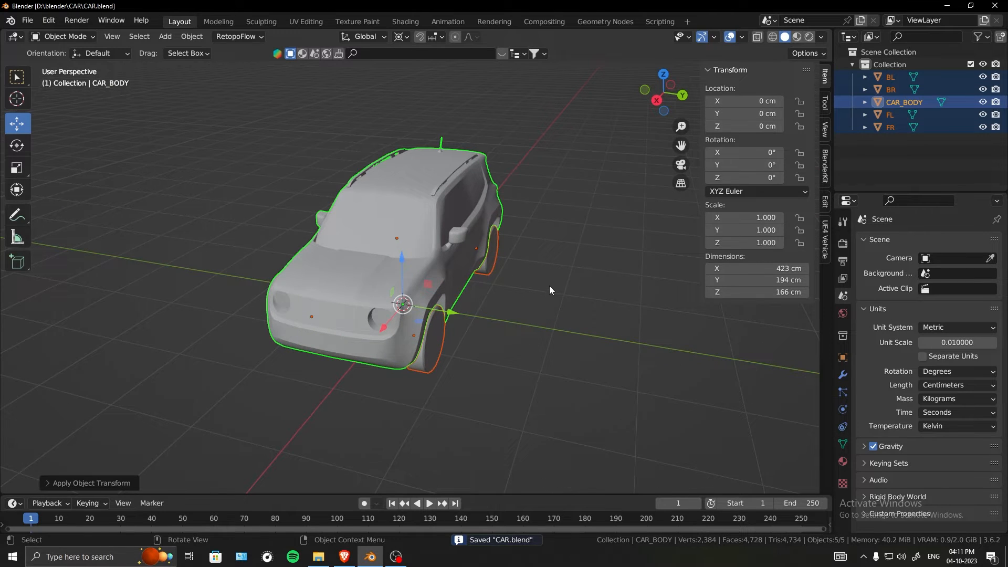
pyautogui.press('n')
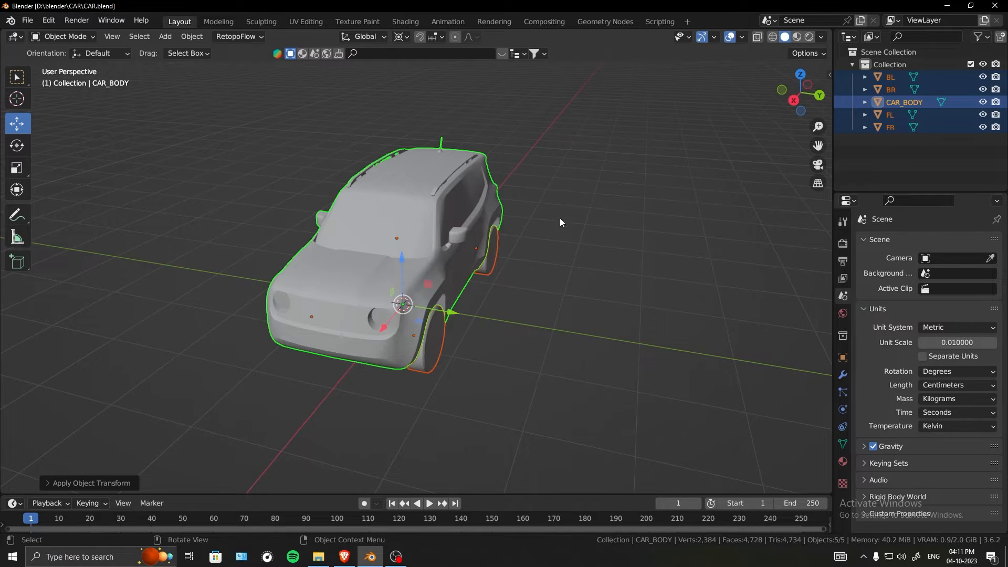
# Start an FBX export limited to Selected Objects, with Apply Scalings set to FBX Units Scale.
pyautogui.moveTo(560, 219); pyautogui.dragTo(476, 226, button='middle')
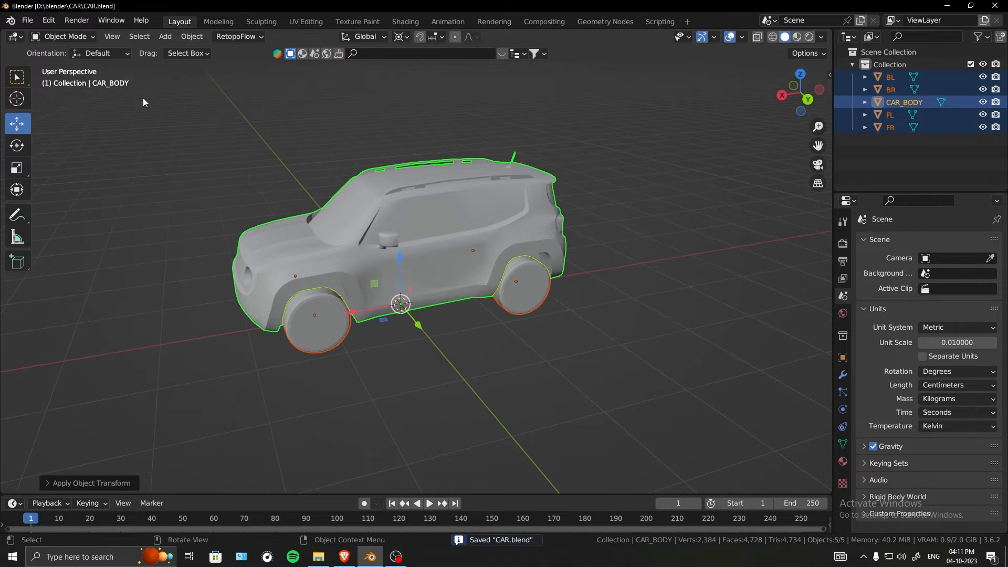
pyautogui.click(28, 21)
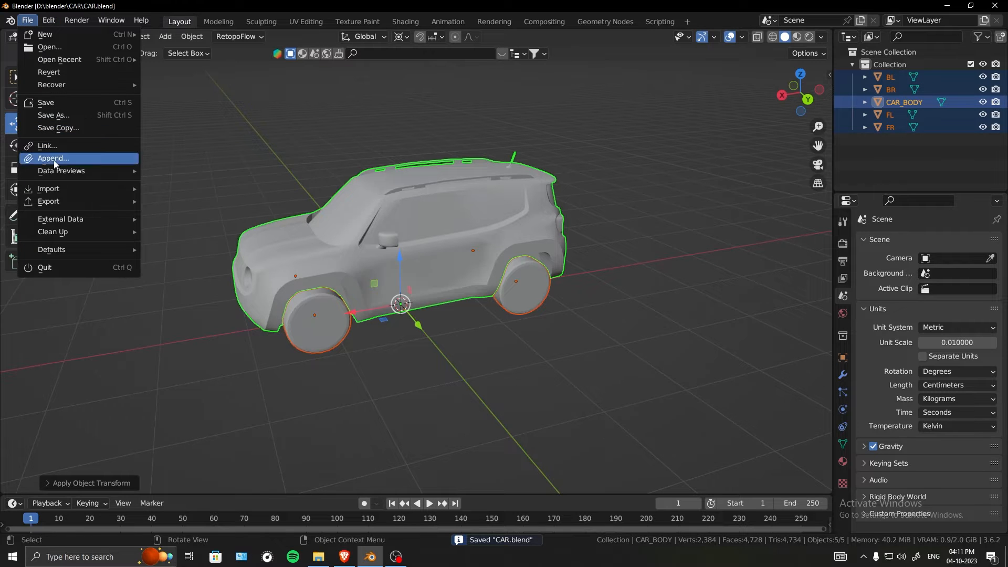
pyautogui.moveTo(61, 201)
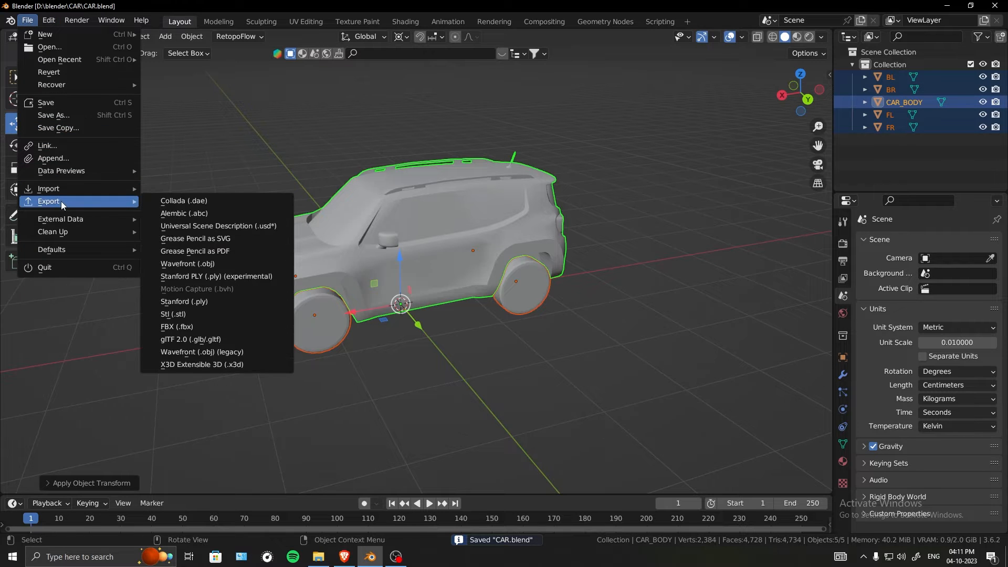
pyautogui.click(194, 326)
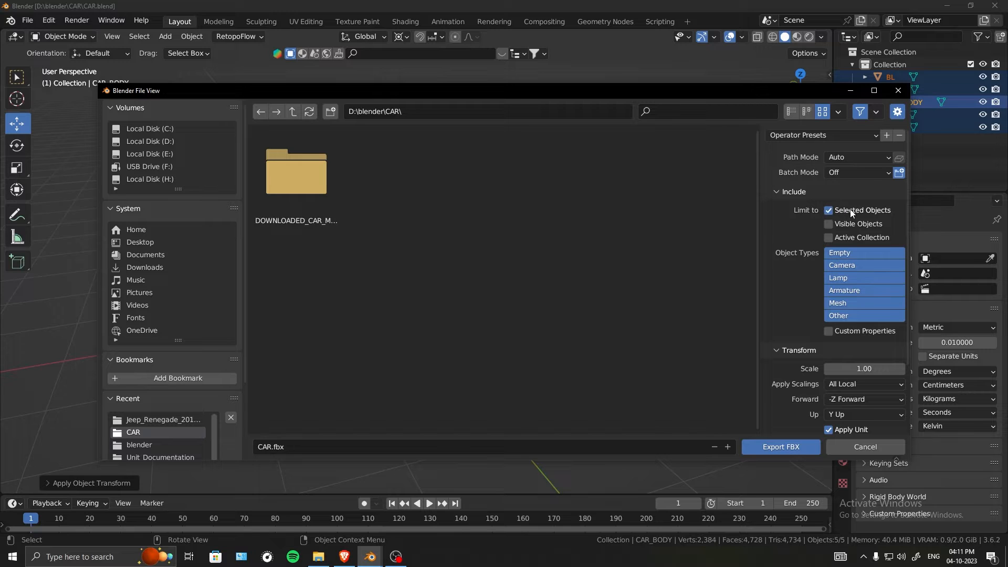
pyautogui.moveTo(728, 93); pyautogui.dragTo(642, 68)
pyautogui.scroll(-4, 770, 293)
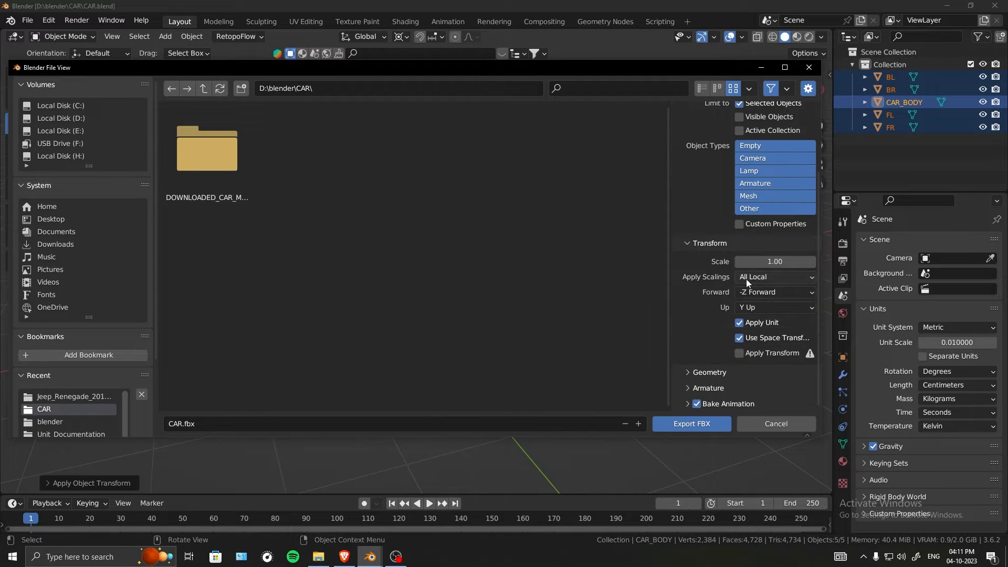
pyautogui.click(755, 276)
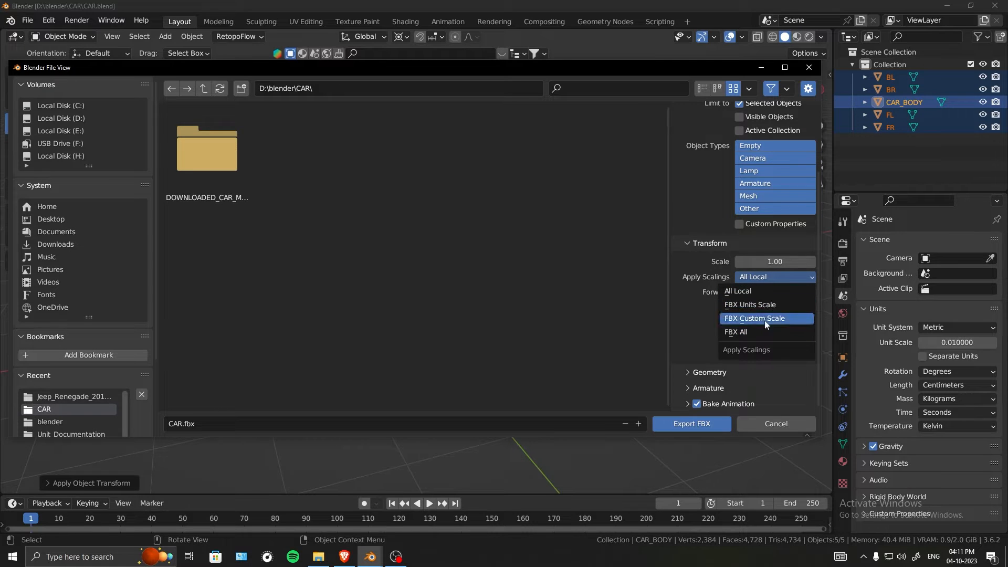
pyautogui.click(741, 305)
pyautogui.moveTo(677, 72); pyautogui.dragTo(702, 84)
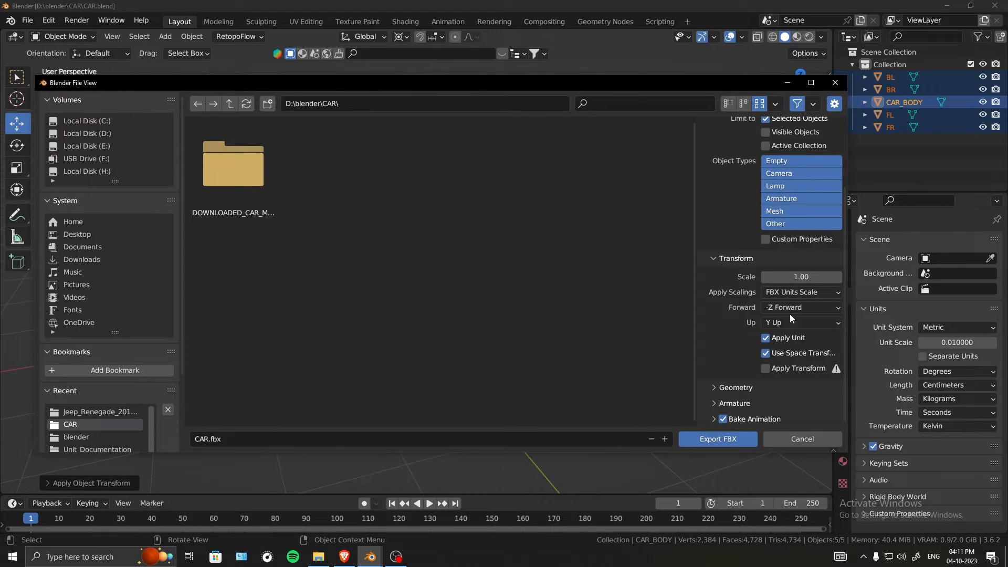
# Set the FBX export's axes to X Forward and Z Up.
pyautogui.click(793, 308)
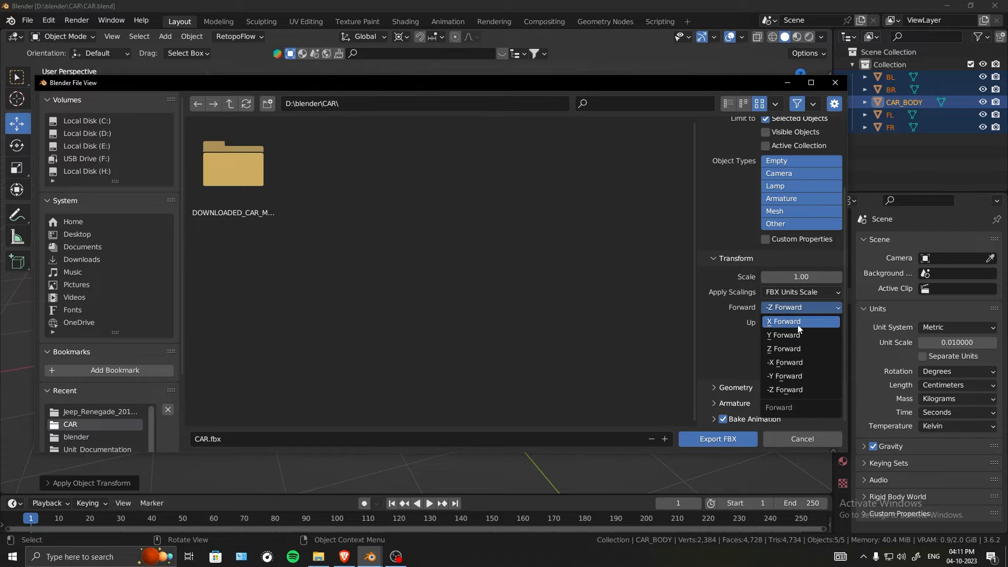
pyautogui.click(798, 326)
pyautogui.moveTo(726, 84); pyautogui.dragTo(695, 353)
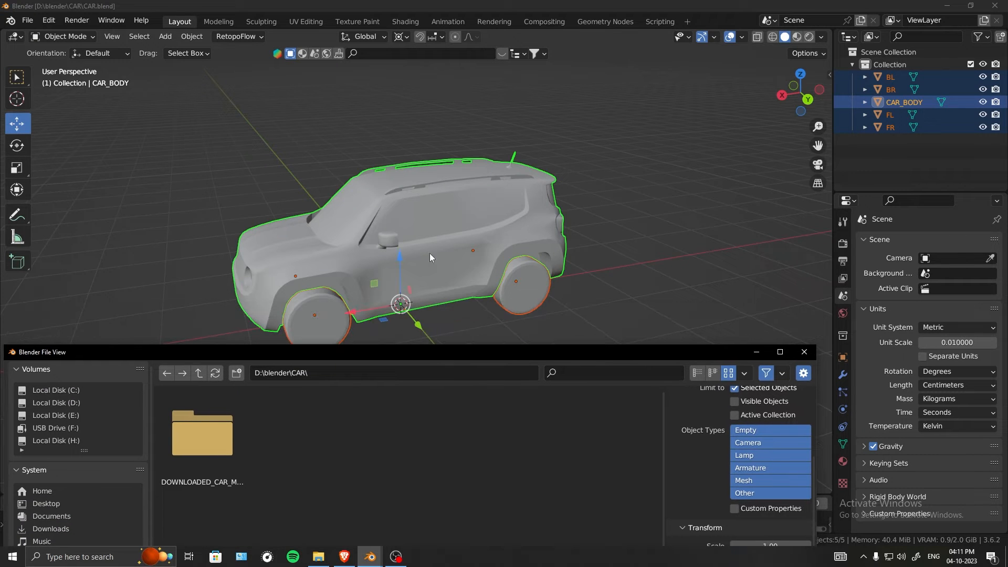
pyautogui.moveTo(612, 352); pyautogui.dragTo(603, 121)
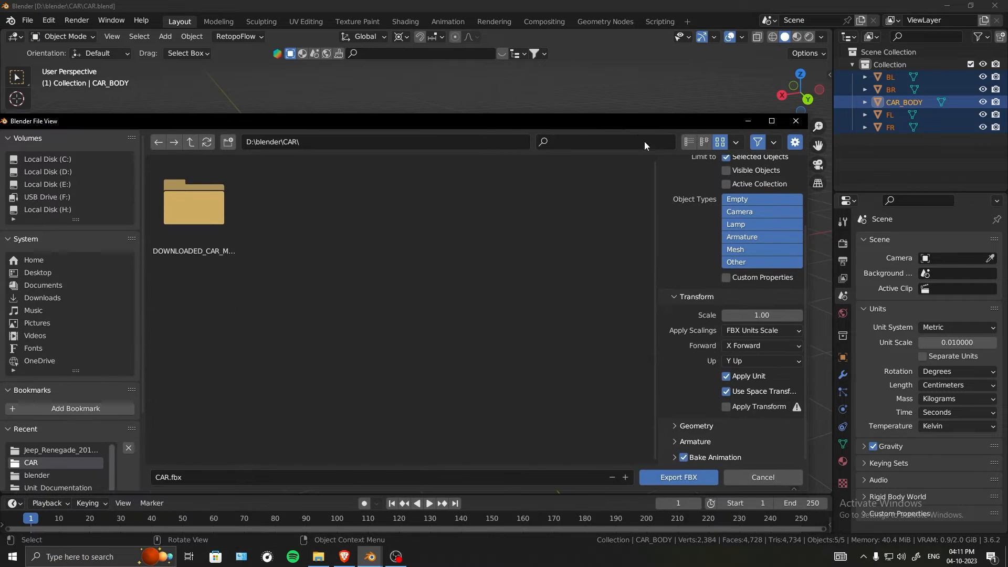
pyautogui.click(762, 359)
pyautogui.click(750, 404)
pyautogui.moveTo(625, 113); pyautogui.dragTo(645, 67)
# Try Face smoothing in the FBX export's Geometry options, and set Smoothing back to Normals Only.
pyautogui.click(727, 388)
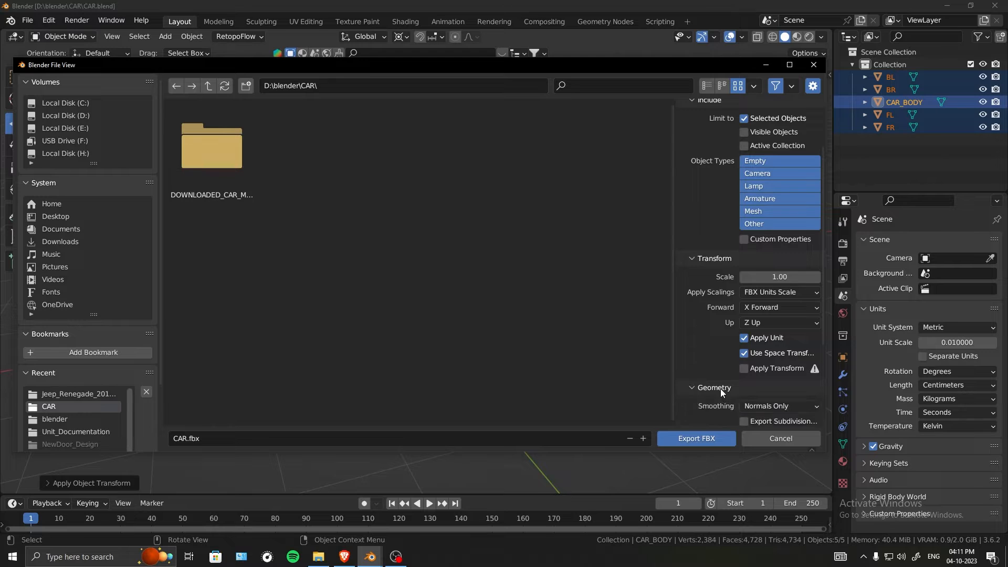
pyautogui.scroll(-5, 740, 381)
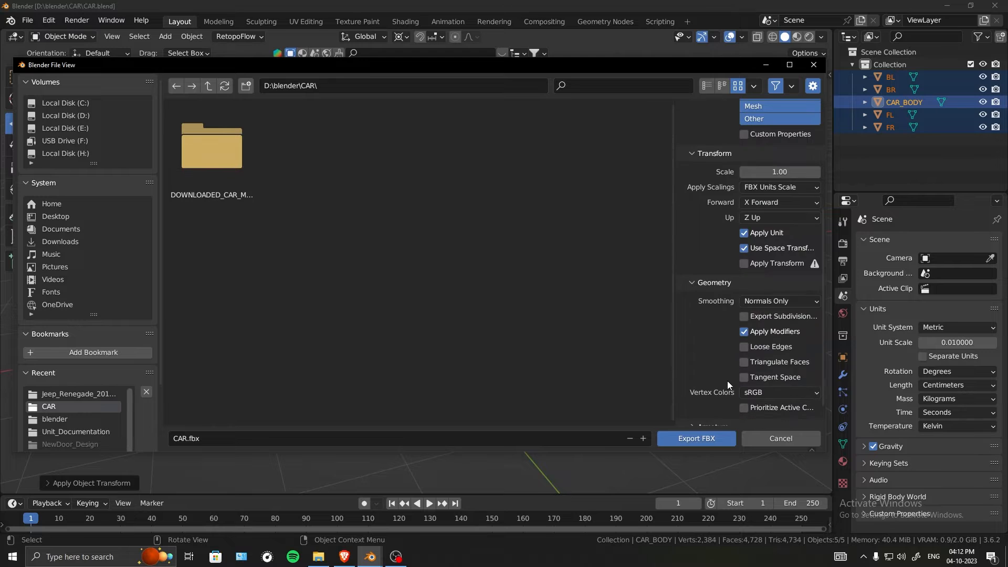
pyautogui.click(774, 304)
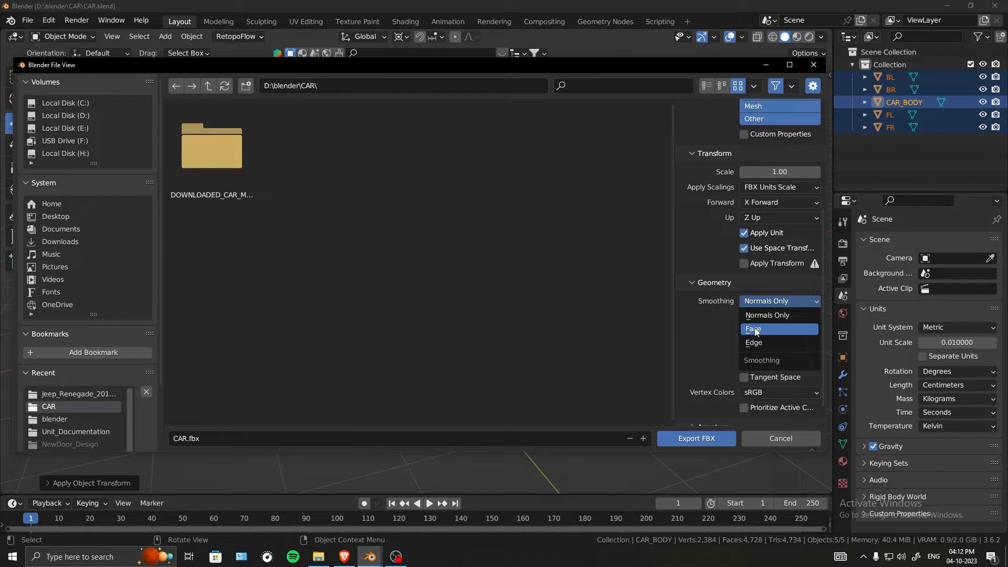
pyautogui.click(756, 330)
pyautogui.click(767, 301)
pyautogui.click(745, 317)
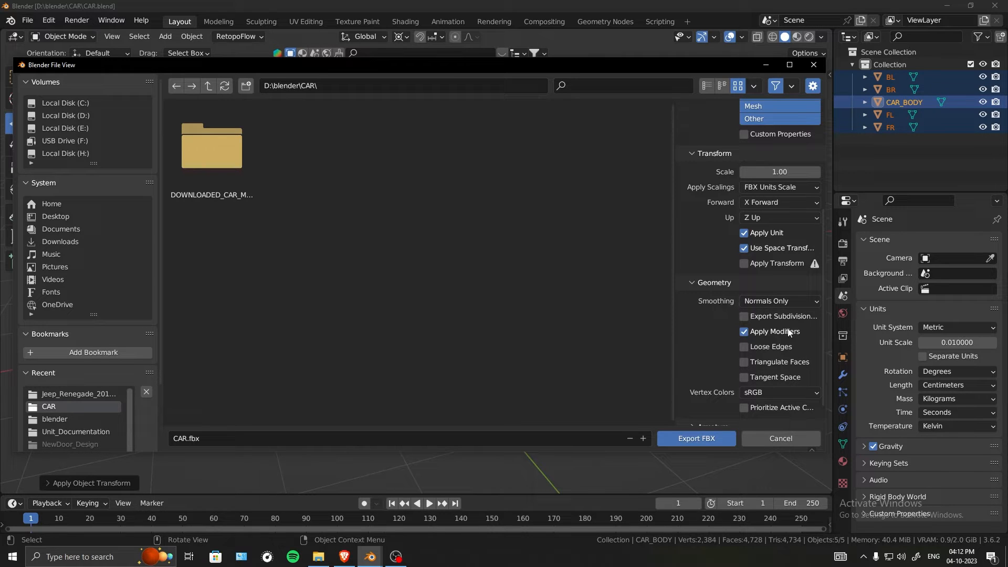
# Turn off Bake Animation in the FBX export and check the Armature options.
pyautogui.scroll(-1, 705, 355)
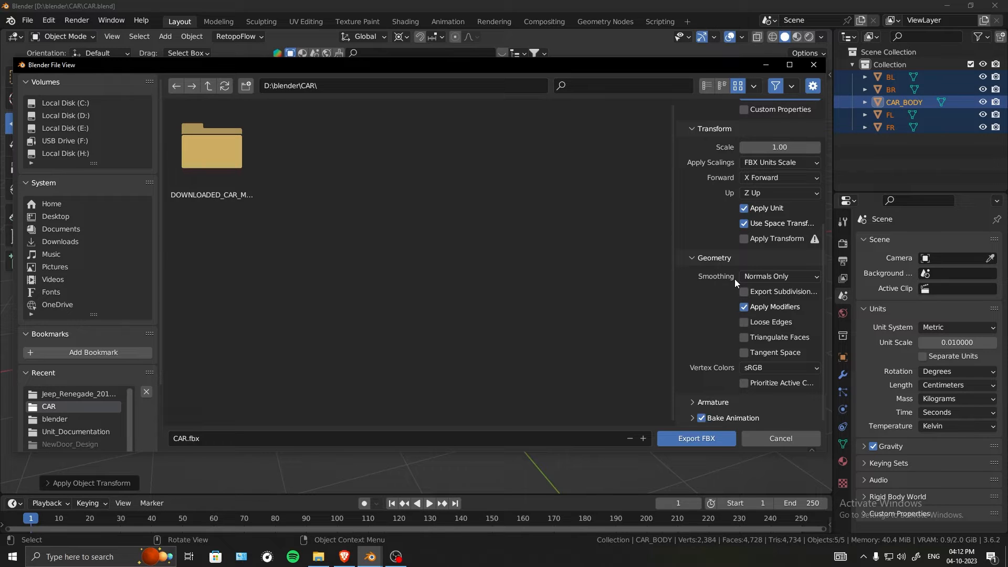
pyautogui.click(691, 418)
pyautogui.scroll(-3, 724, 344)
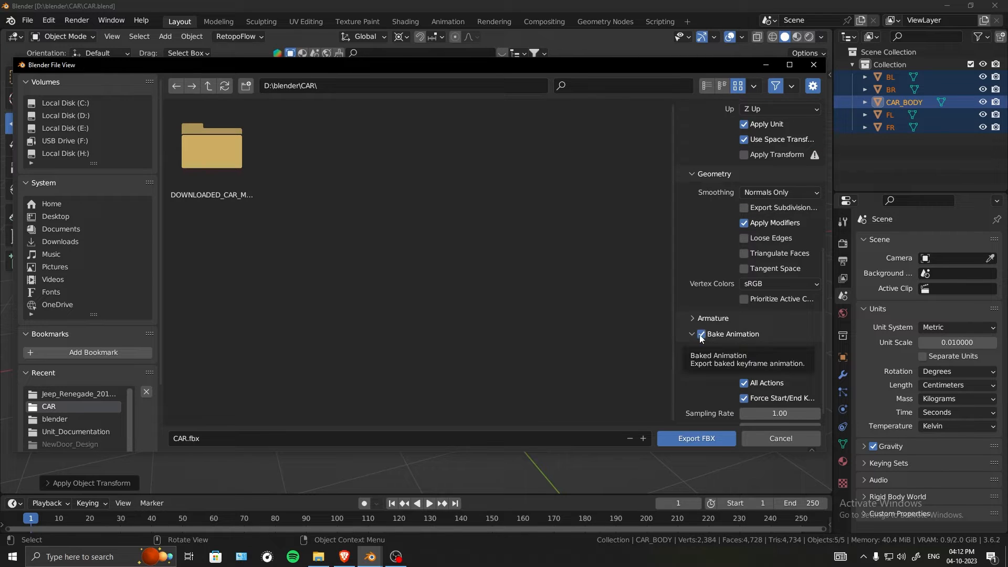
pyautogui.click(701, 335)
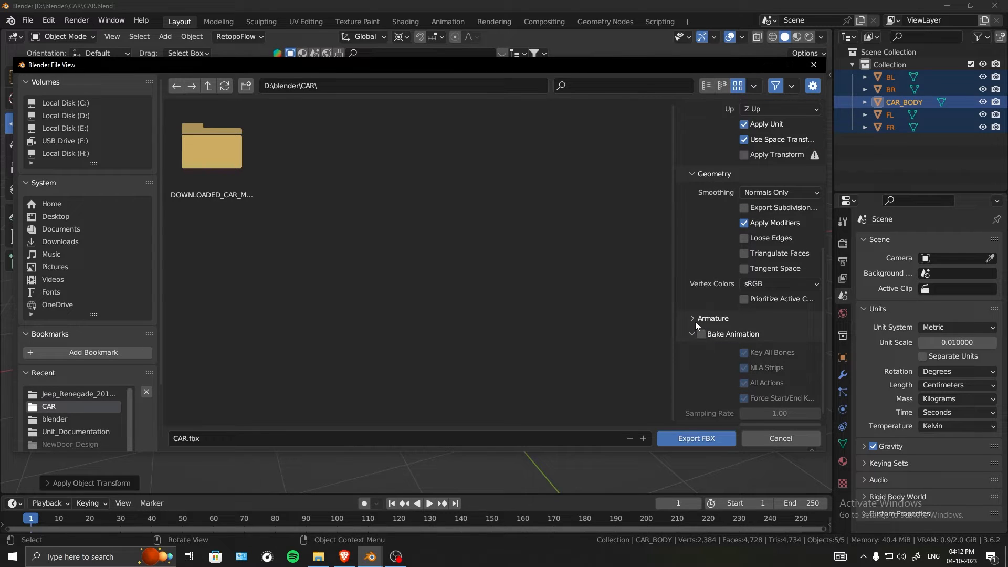
pyautogui.click(692, 319)
pyautogui.scroll(-4, 699, 323)
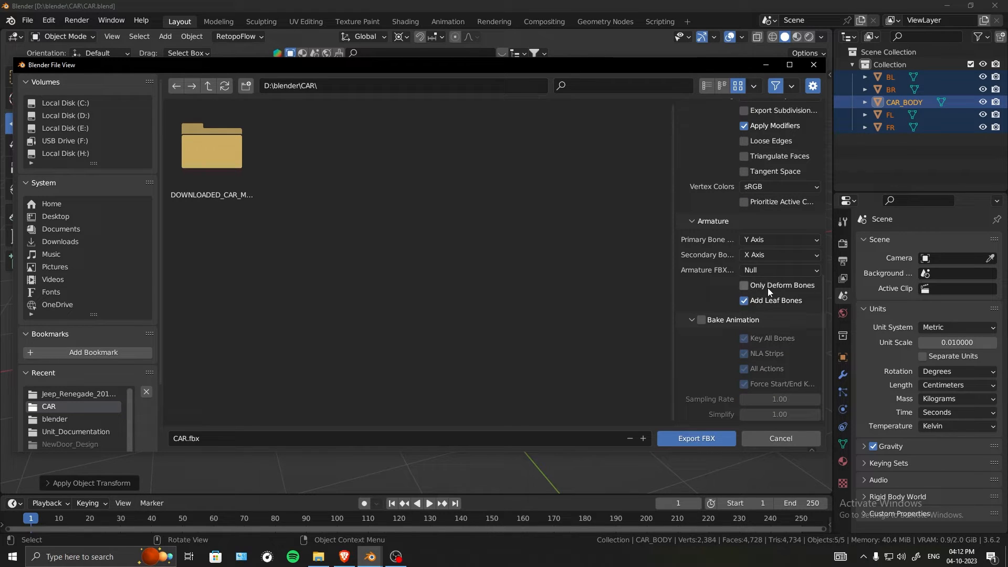
pyautogui.click(711, 224)
# Review the Include, Transform and Geometry settings of the FBX export, and close the export dialog without exporting.
pyautogui.scroll(12, 718, 339)
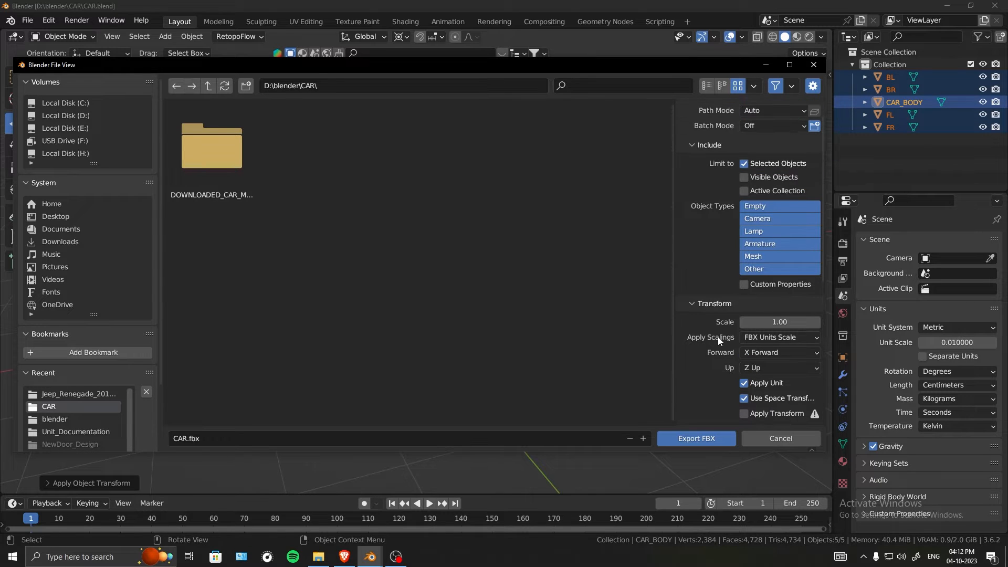
pyautogui.scroll(-7, 717, 336)
pyautogui.scroll(8, 717, 336)
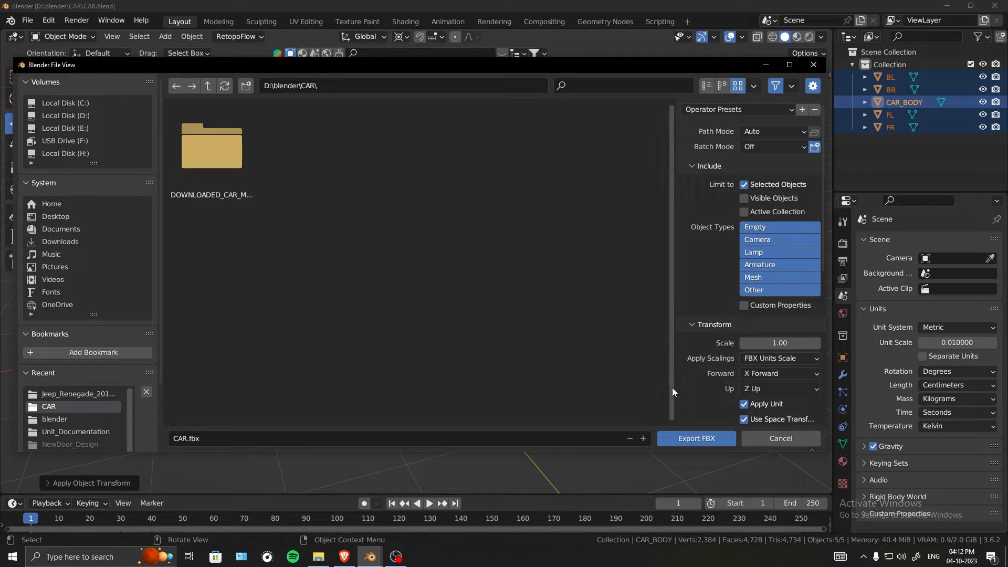
pyautogui.scroll(-3, 727, 342)
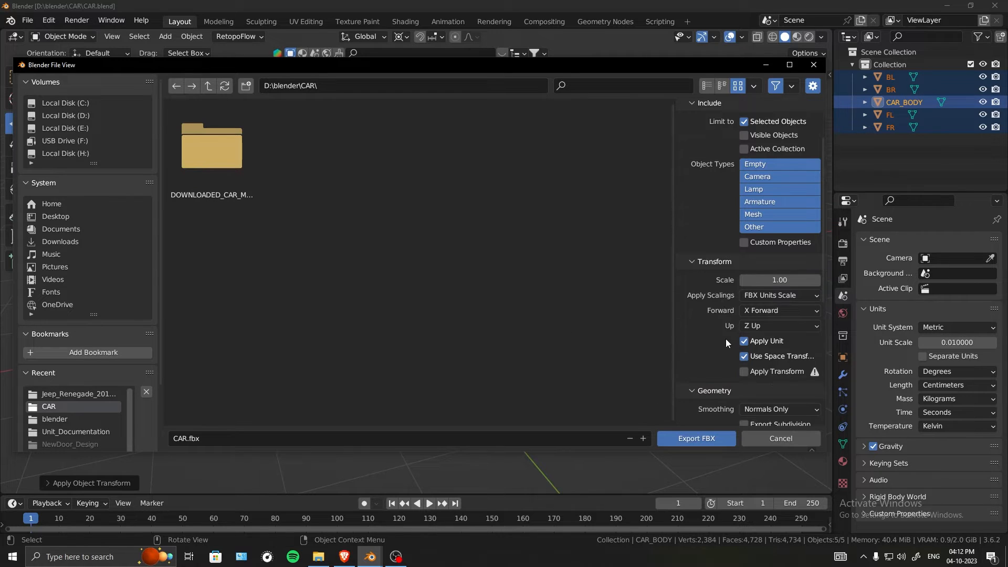
pyautogui.scroll(-7, 777, 311)
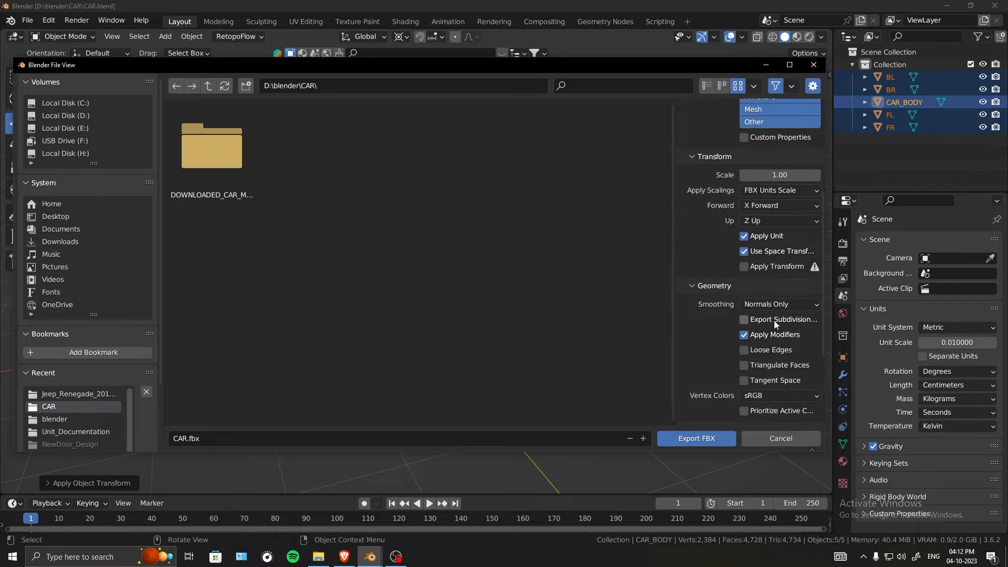
pyautogui.scroll(10, 774, 318)
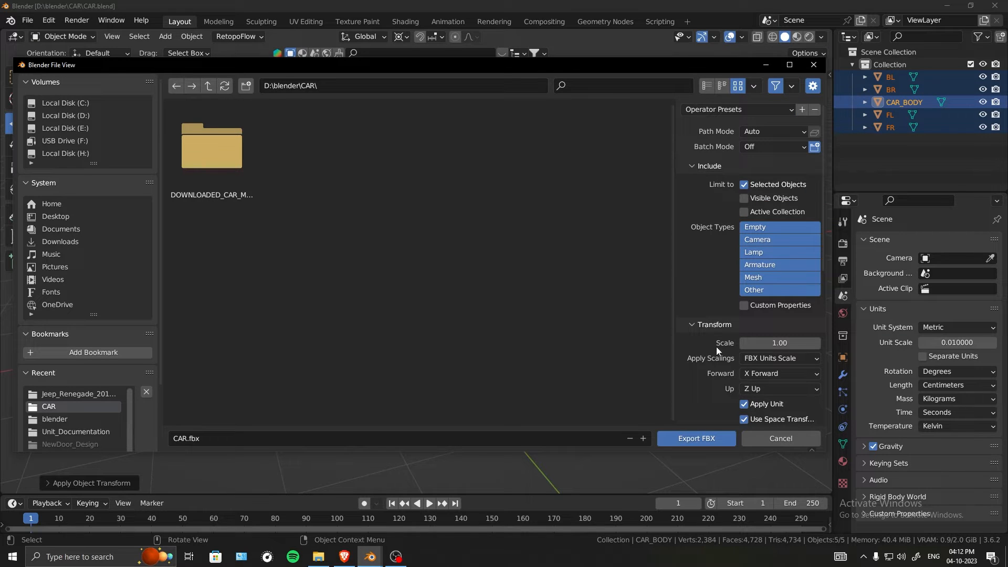
pyautogui.moveTo(632, 74)
pyautogui.mouseDown()
pyautogui.moveTo(623, 434)
pyautogui.moveTo(624, 78)
pyautogui.mouseUp()
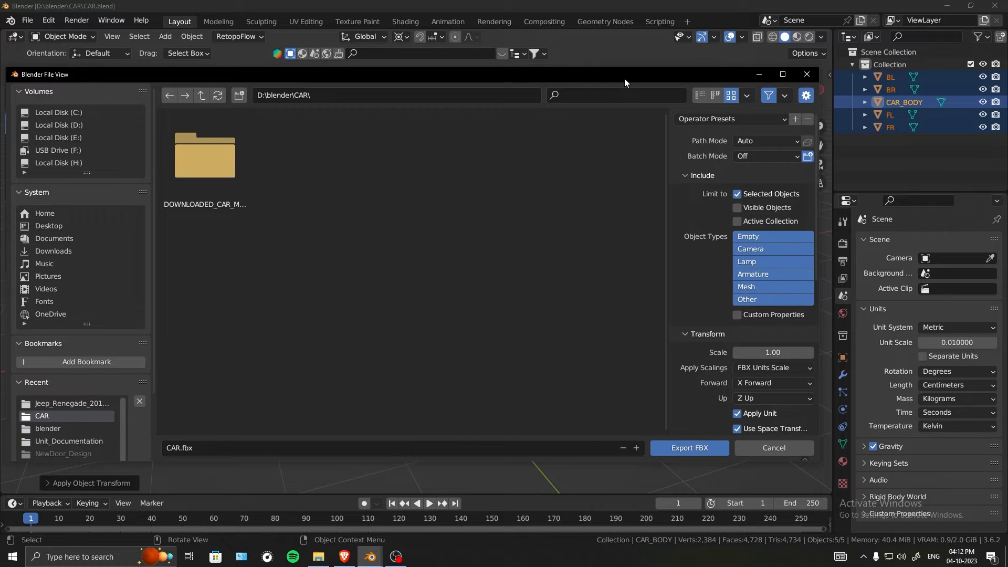
pyautogui.click(806, 76)
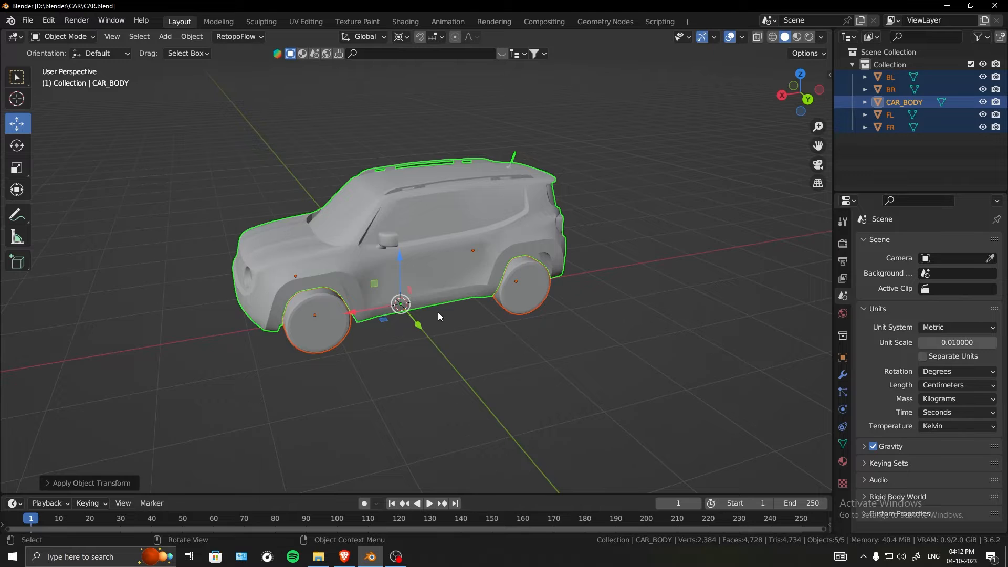
# Parent the four wheels FL, FR, BL and BR to CAR_BODY using the Object parent type.
pyautogui.moveTo(438, 313); pyautogui.dragTo(437, 281, button='middle')
pyautogui.click(332, 297)
pyautogui.keyDown('shift'); pyautogui.click(271, 306); pyautogui.keyUp('shift')
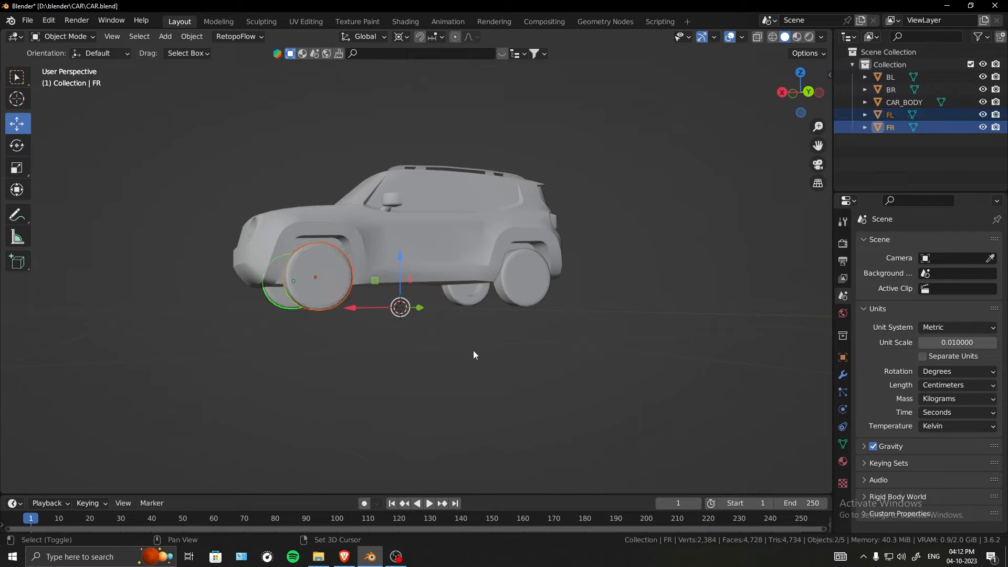
pyautogui.keyDown('shift'); pyautogui.click(471, 304); pyautogui.keyUp('shift')
pyautogui.keyDown('shift'); pyautogui.click(531, 294); pyautogui.keyUp('shift')
pyautogui.moveTo(455, 297); pyautogui.dragTo(464, 245, button='middle')
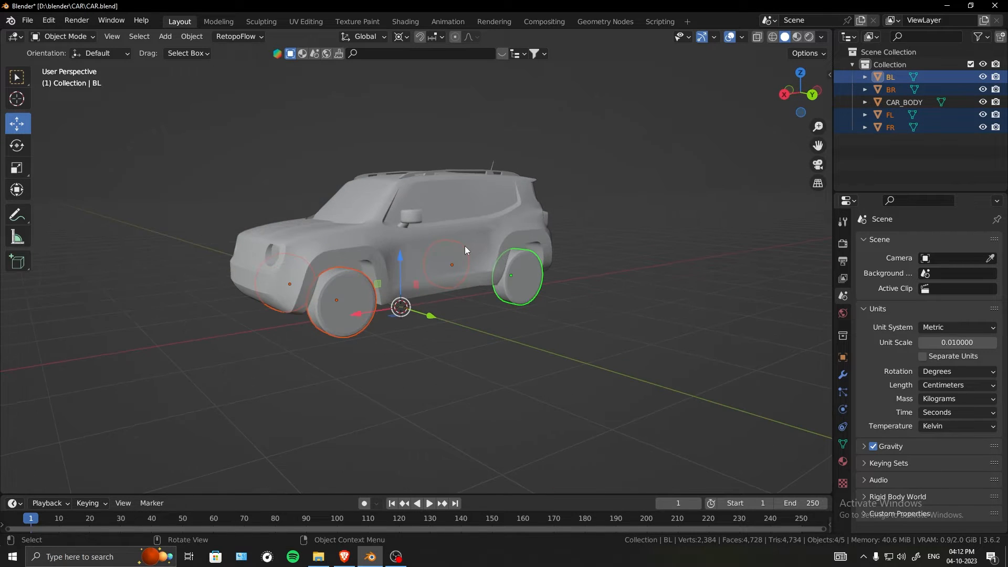
pyautogui.keyDown('shift'); pyautogui.click(464, 237); pyautogui.keyUp('shift')
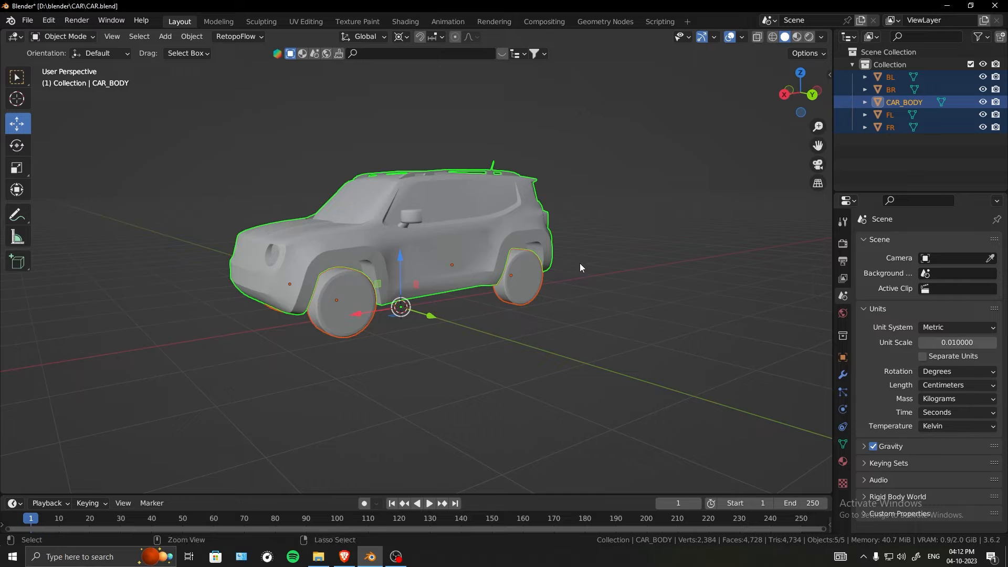
pyautogui.hotkey('ctrl', 'p')
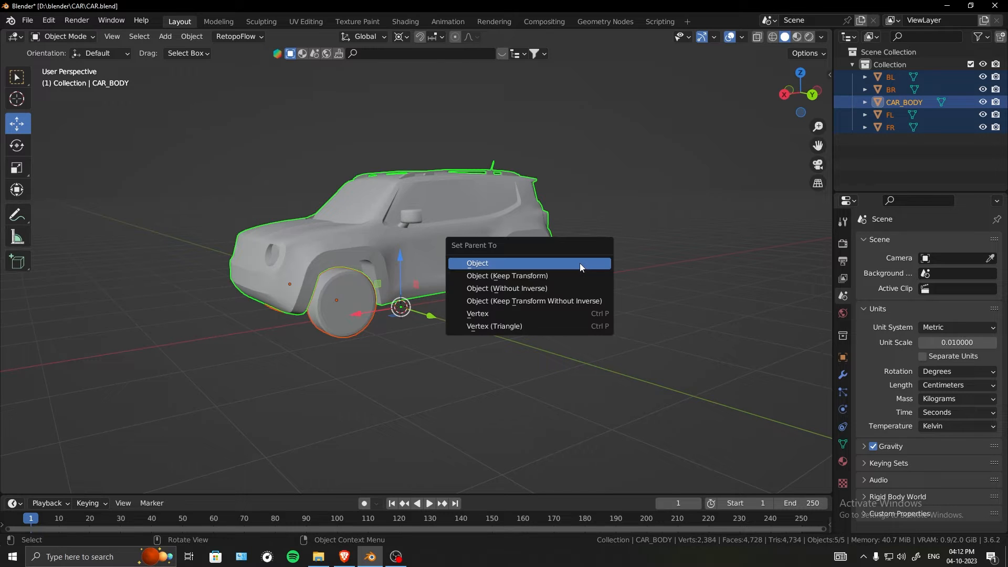
pyautogui.click(505, 263)
pyautogui.moveTo(555, 304); pyautogui.dragTo(688, 283, button='middle')
pyautogui.click(687, 284)
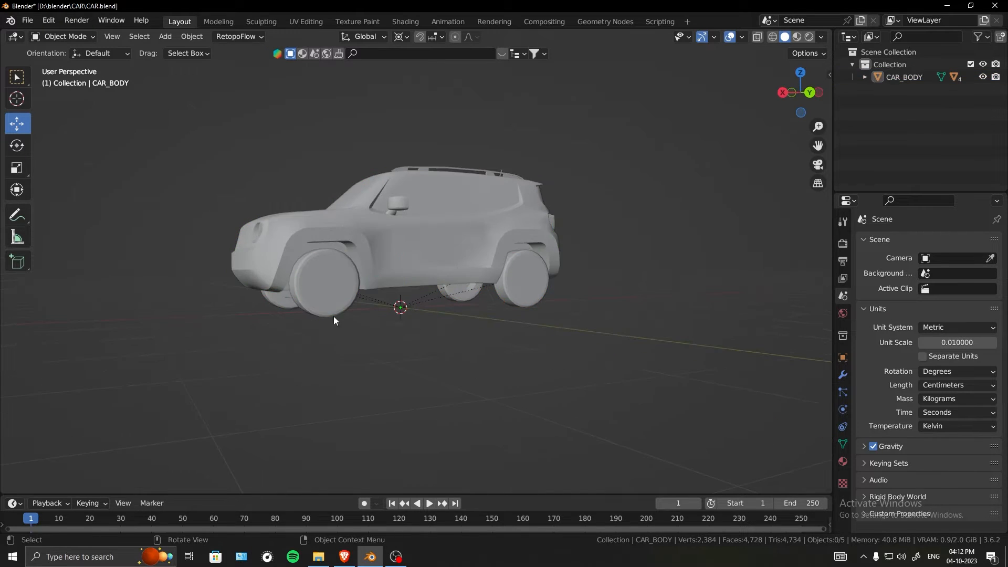
# Select the car body together with all its wheels, and save the file.
pyautogui.click(333, 297)
pyautogui.moveTo(471, 305); pyautogui.dragTo(475, 295, button='middle')
pyautogui.click(511, 288)
pyautogui.click(377, 259)
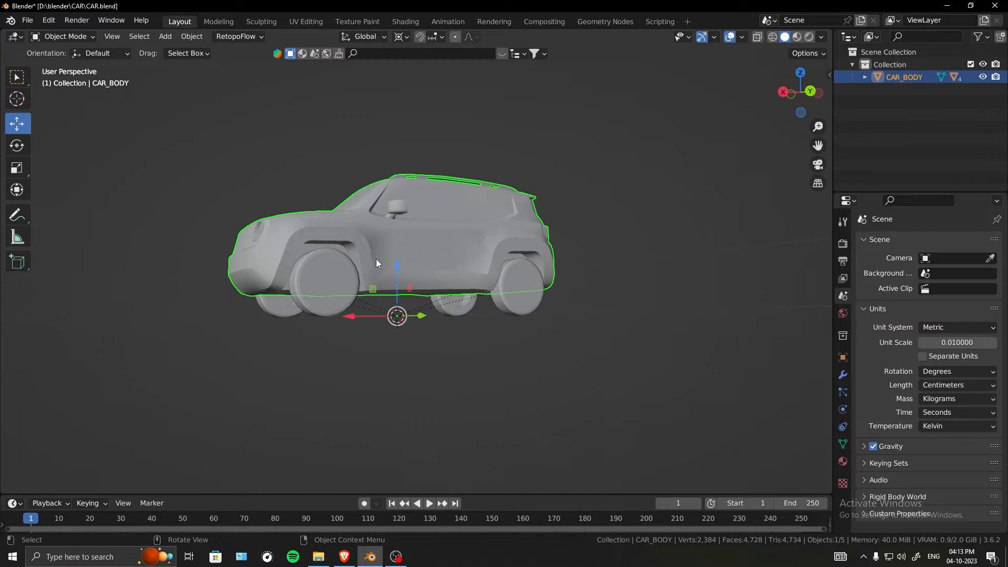
pyautogui.moveTo(376, 260); pyautogui.dragTo(439, 297, button='middle')
pyautogui.press('a')
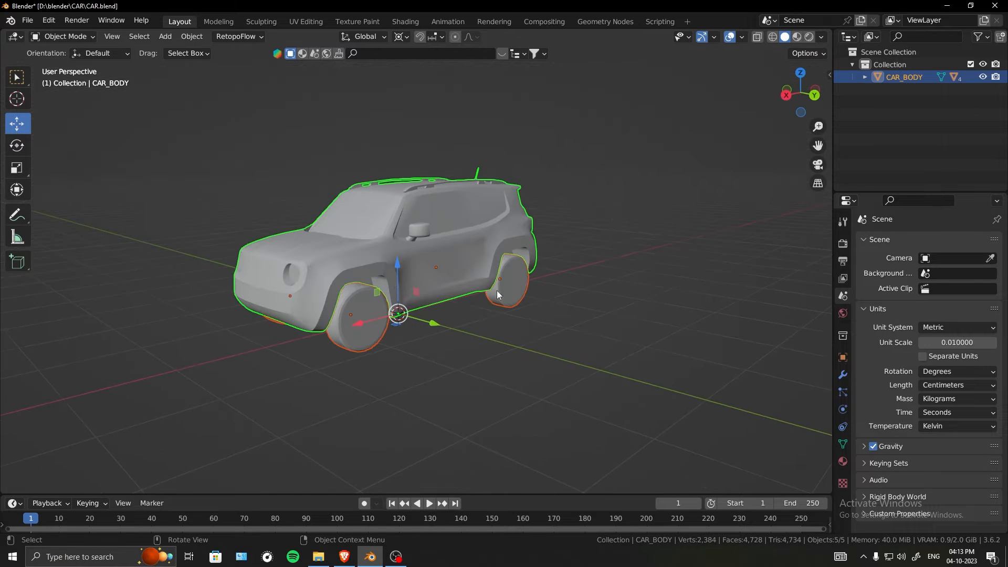
pyautogui.hotkey('ctrl', 's')
# Open a new FBX export limited to Selected Objects, with Apply Scalings set to FBX Units Scale.
pyautogui.click(27, 21)
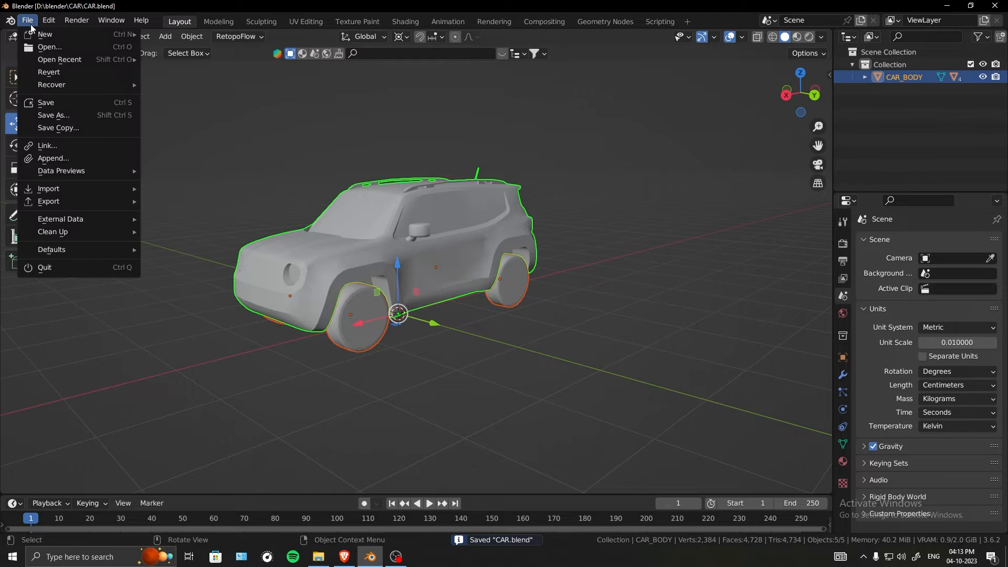
pyautogui.moveTo(60, 205)
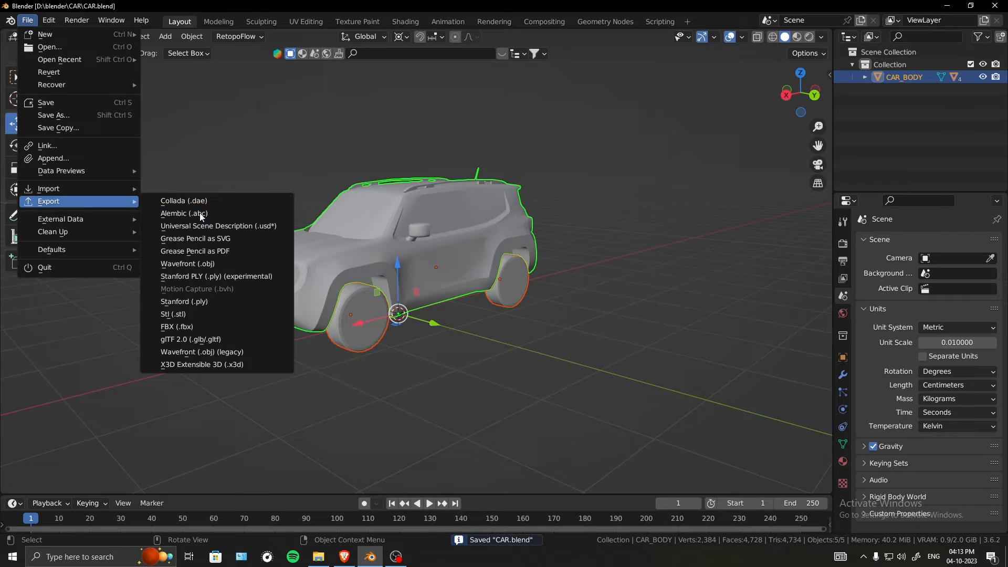
pyautogui.click(210, 332)
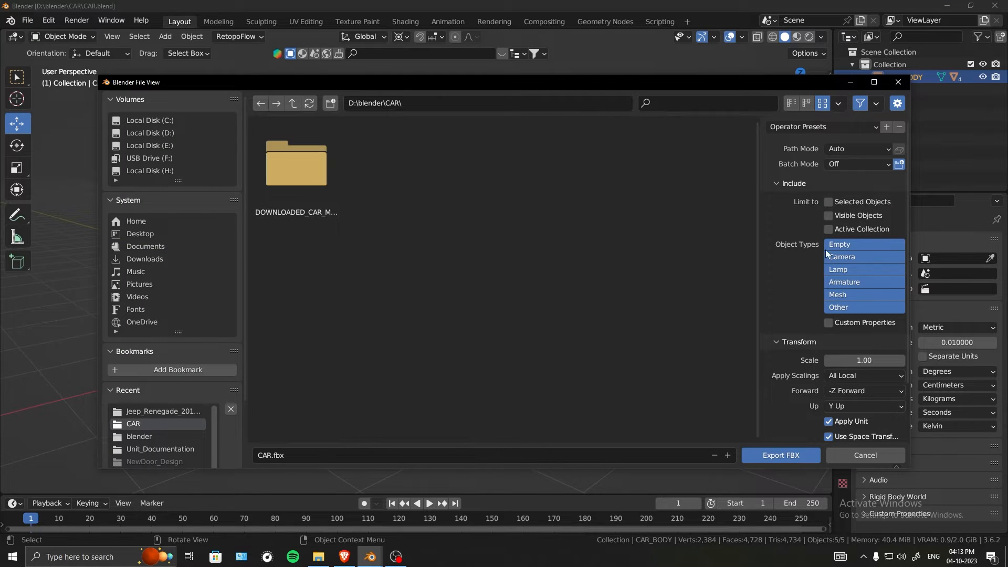
pyautogui.click(828, 202)
pyautogui.moveTo(737, 89); pyautogui.dragTo(616, 69)
pyautogui.scroll(-3, 711, 271)
pyautogui.click(730, 289)
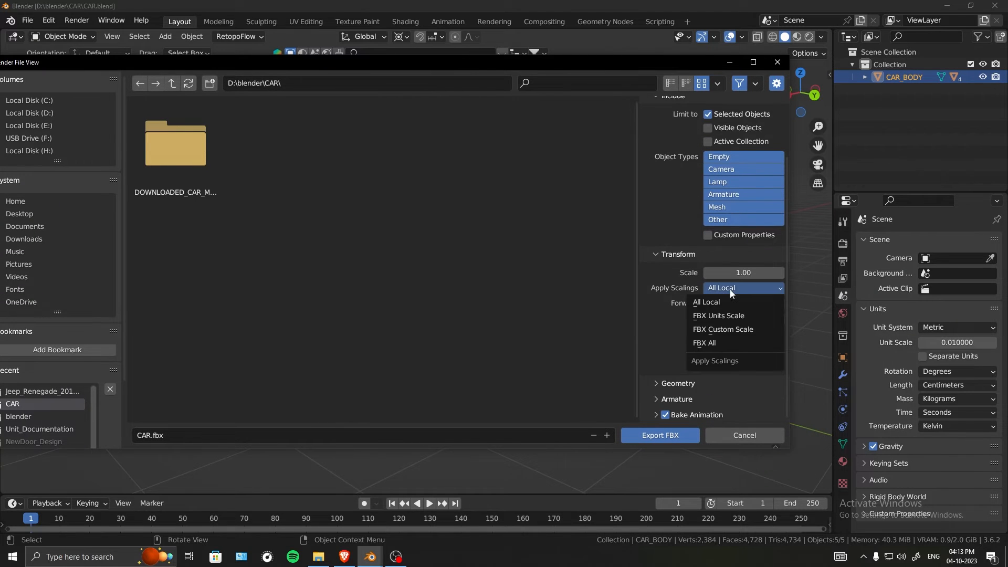
pyautogui.click(724, 317)
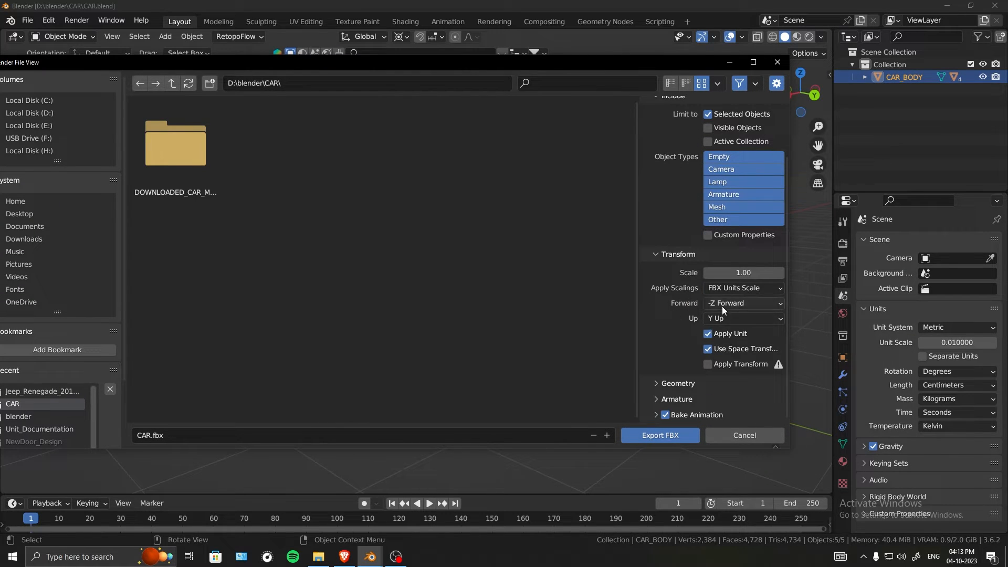
# Set the export's Forward axis to X Forward and its Up axis to Z Up.
pyautogui.click(742, 304)
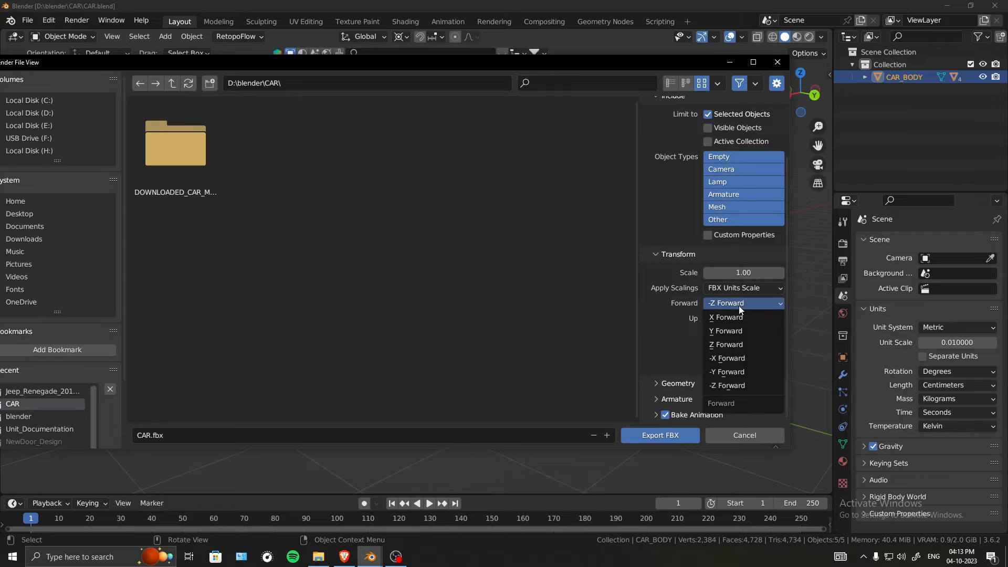
pyautogui.click(737, 317)
pyautogui.click(735, 321)
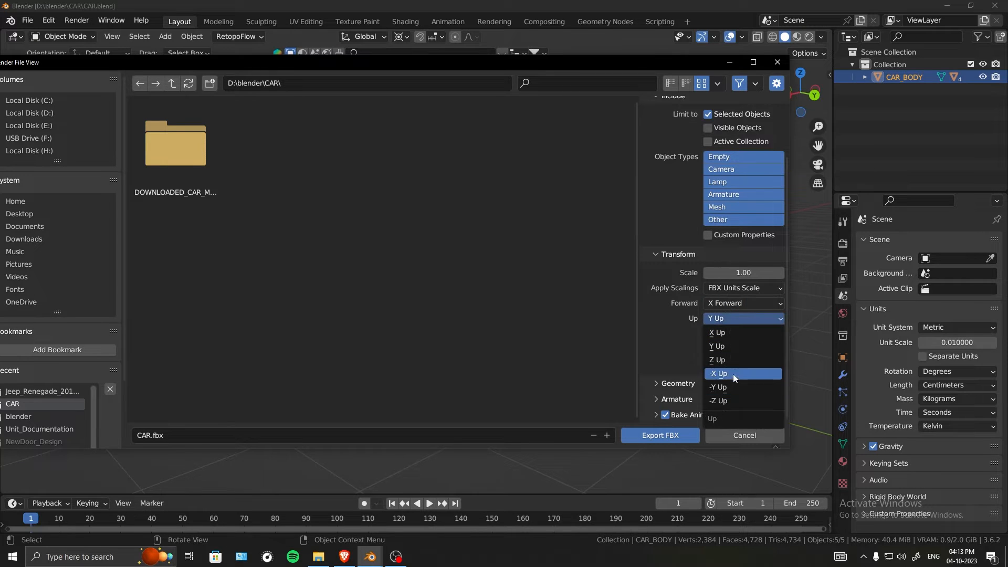
pyautogui.click(739, 360)
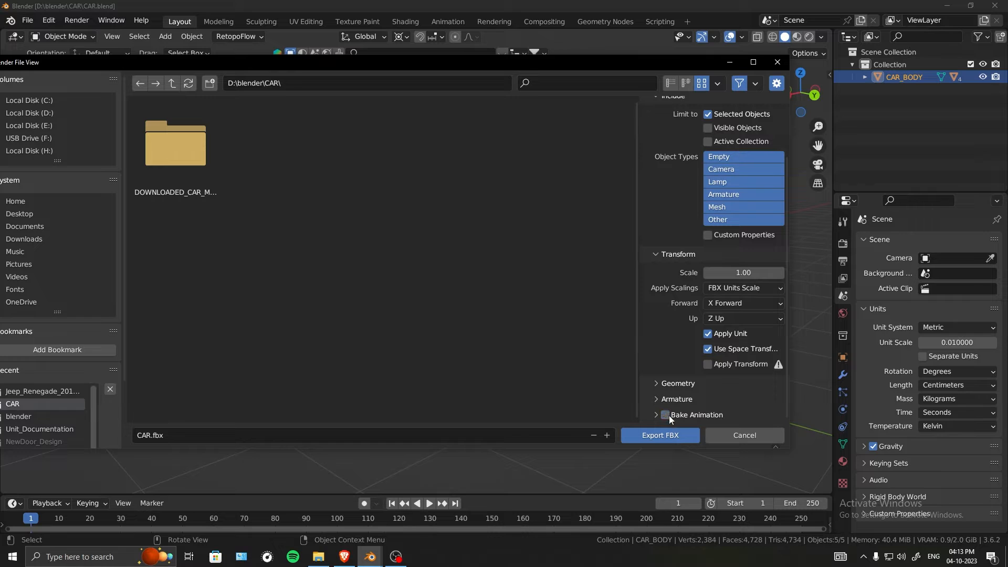
# Turn off Bake Animation, and export the car as CAR.fbx to D:\blender\CAR with Normals Only smoothing.
pyautogui.click(676, 384)
pyautogui.scroll(-5, 676, 384)
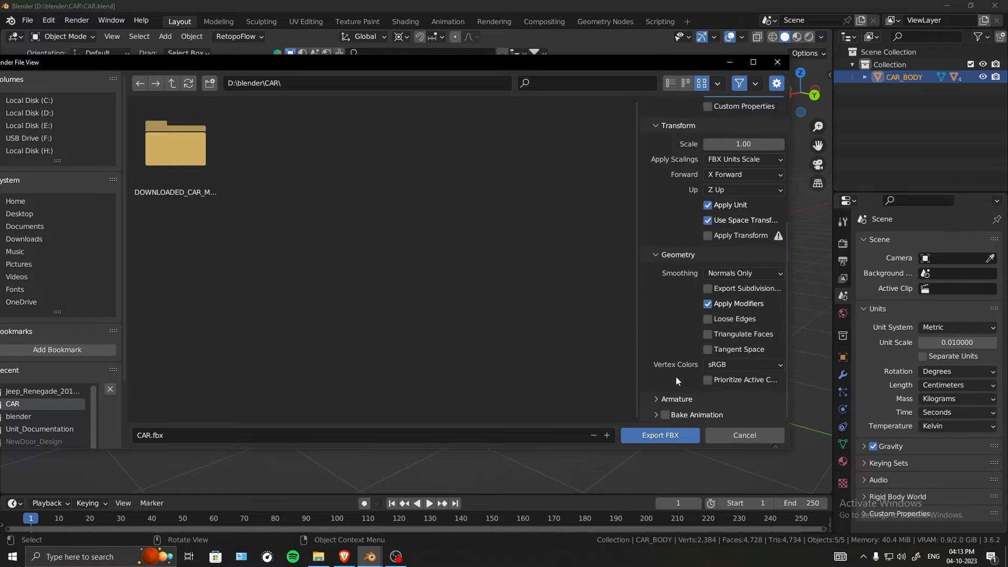
pyautogui.click(680, 437)
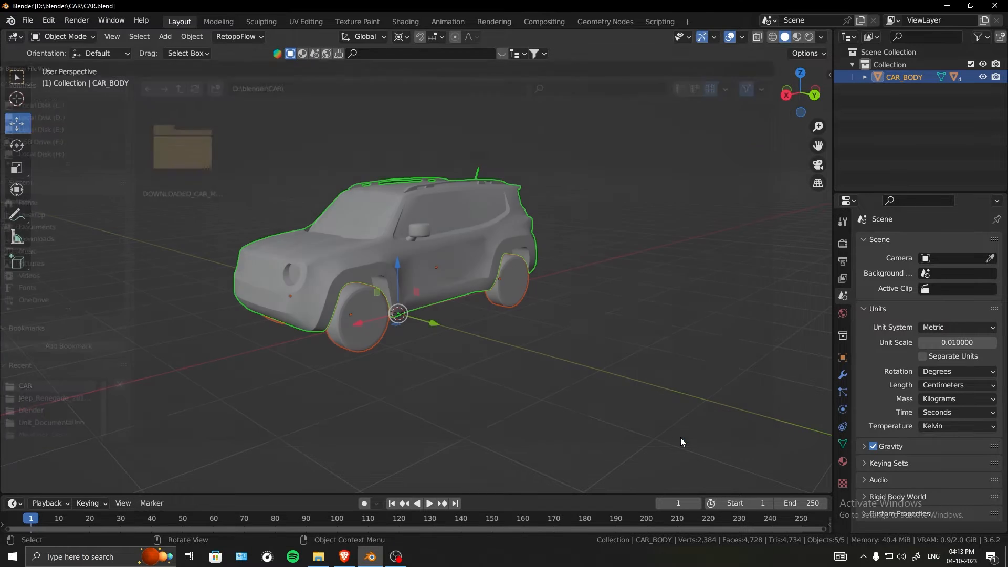
# Save the file with nothing selected, and close Blender.
pyautogui.click(601, 253)
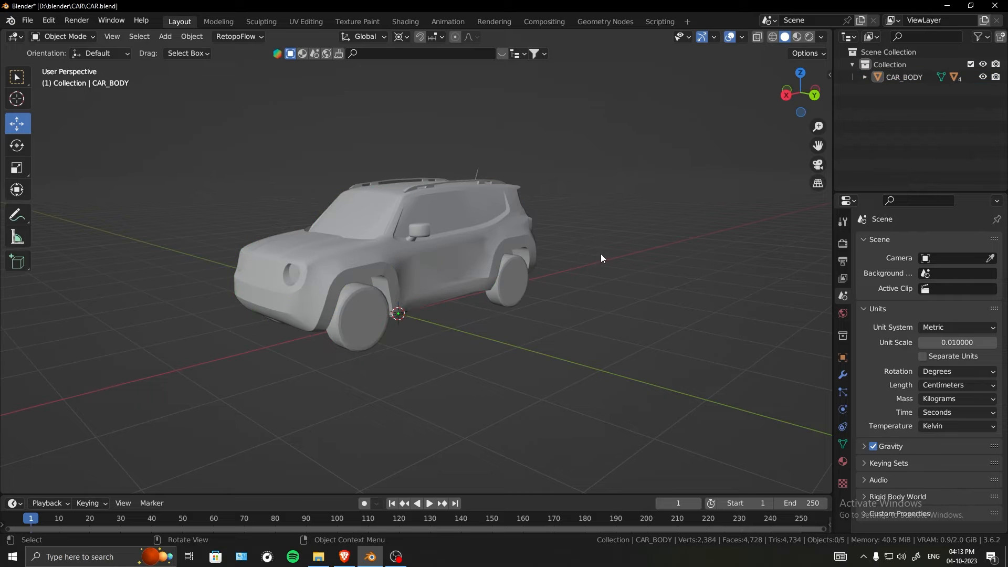
pyautogui.hotkey('ctrl', 's')
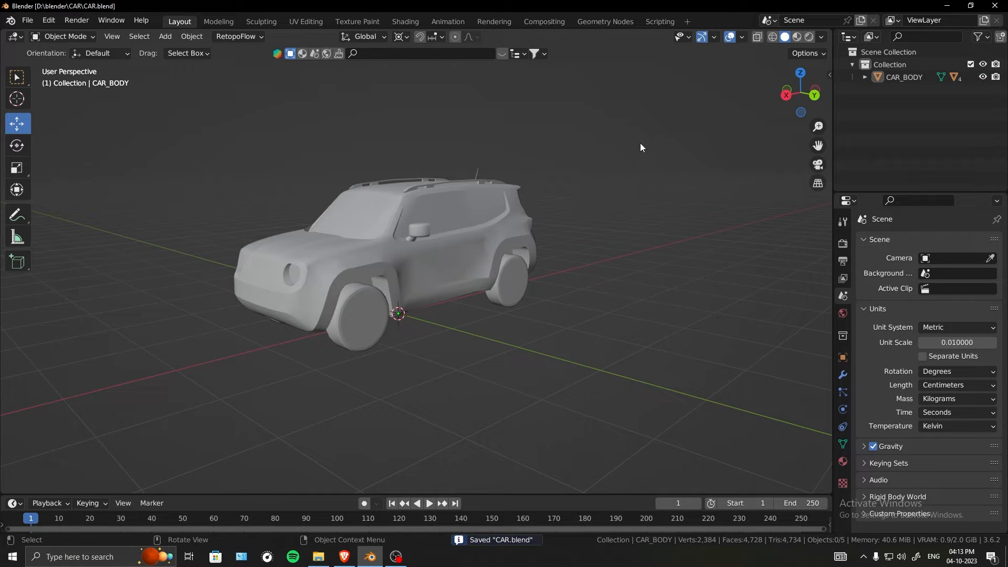
pyautogui.click(995, 6)
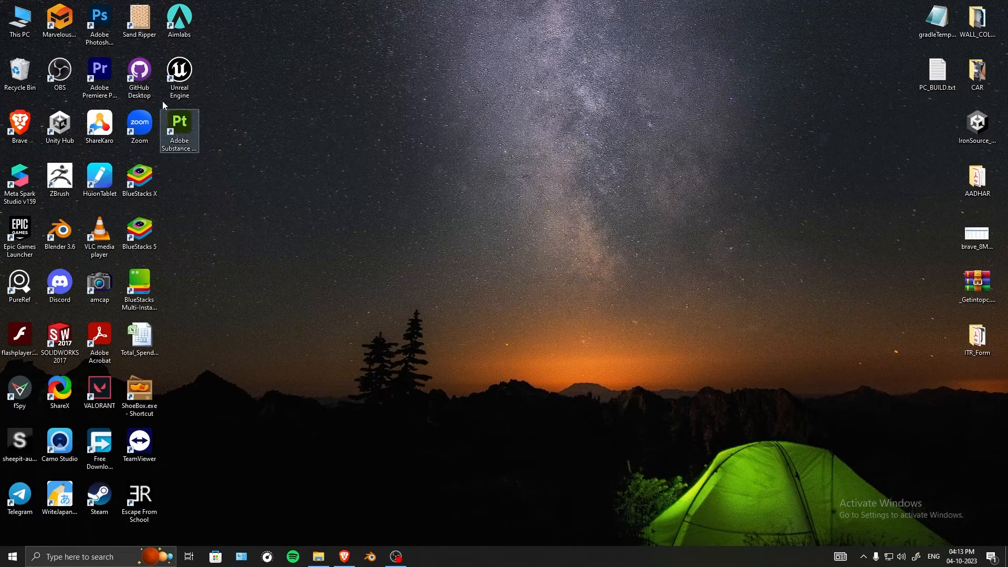
# Launch Unreal Engine and create a Games project from the Blank template, named Car, in D:\Unreal-Games.
pyautogui.doubleClick(179, 73)
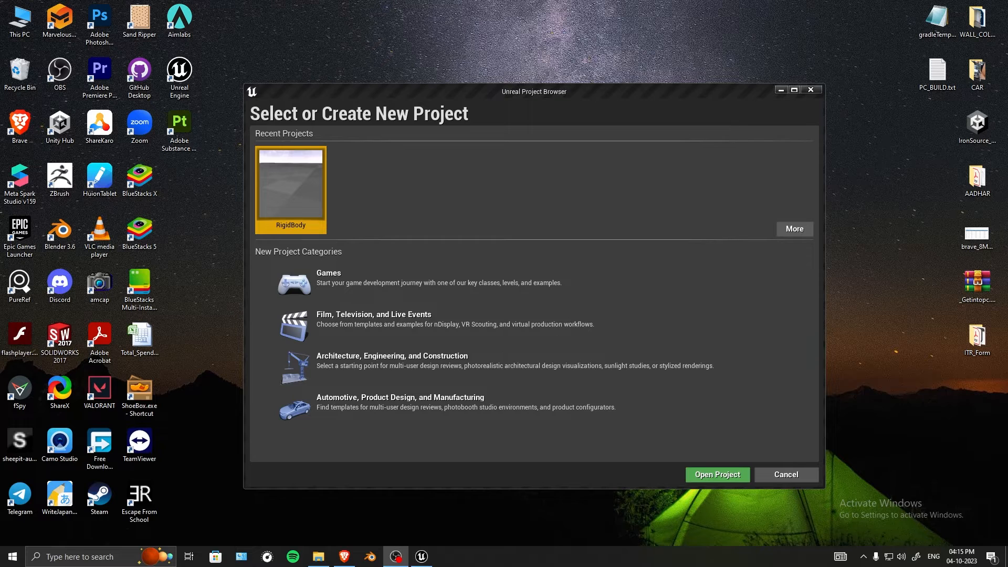
pyautogui.click(379, 288)
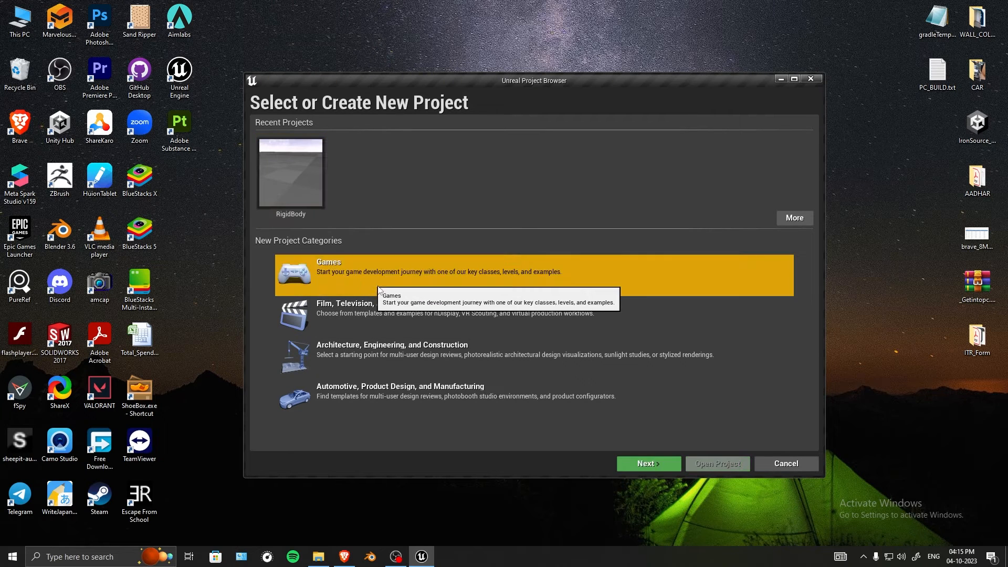
pyautogui.click(651, 464)
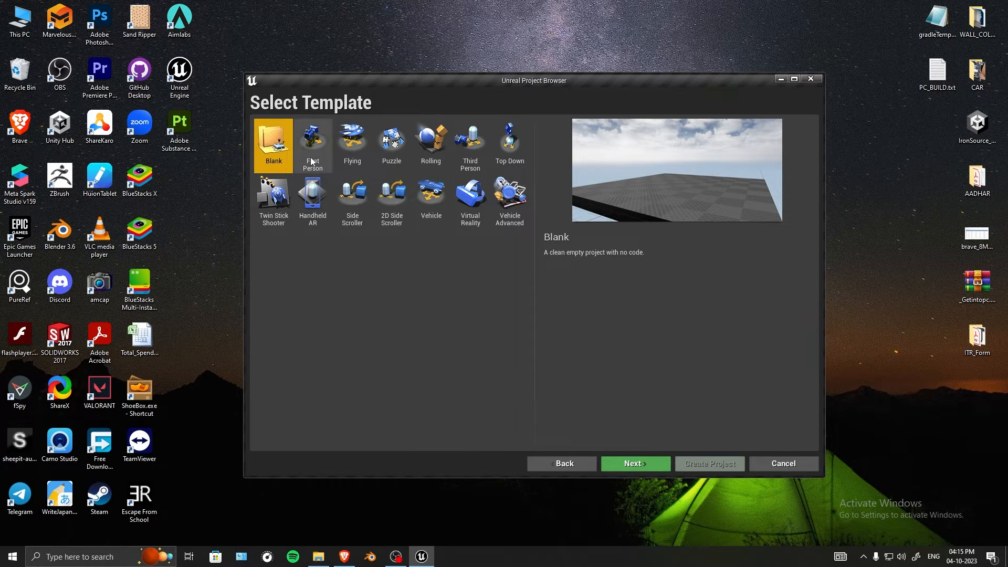
pyautogui.click(651, 464)
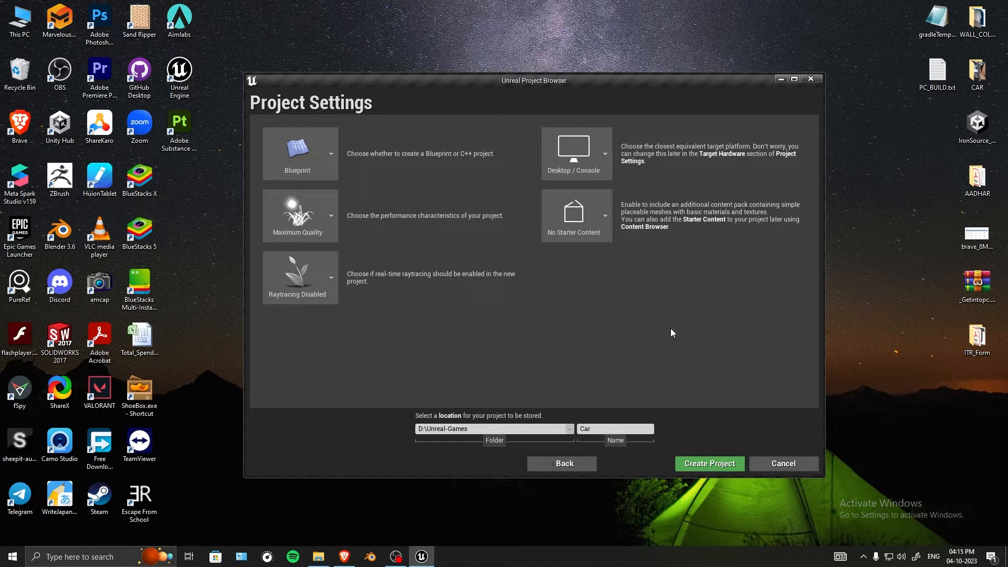
pyautogui.click(723, 465)
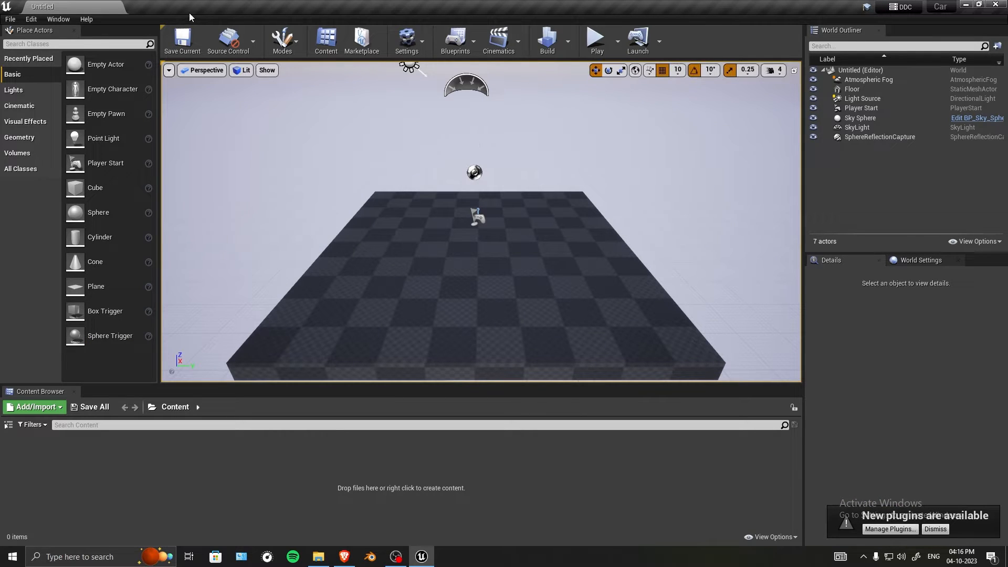
# Save the current level as Level_1 in the Content folder.
pyautogui.moveTo(509, 230)
pyautogui.mouseDown(button='right')
pyautogui.moveTo(517, 222)
pyautogui.moveTo(496, 235)
pyautogui.moveTo(511, 239)
pyautogui.mouseUp(button='right')
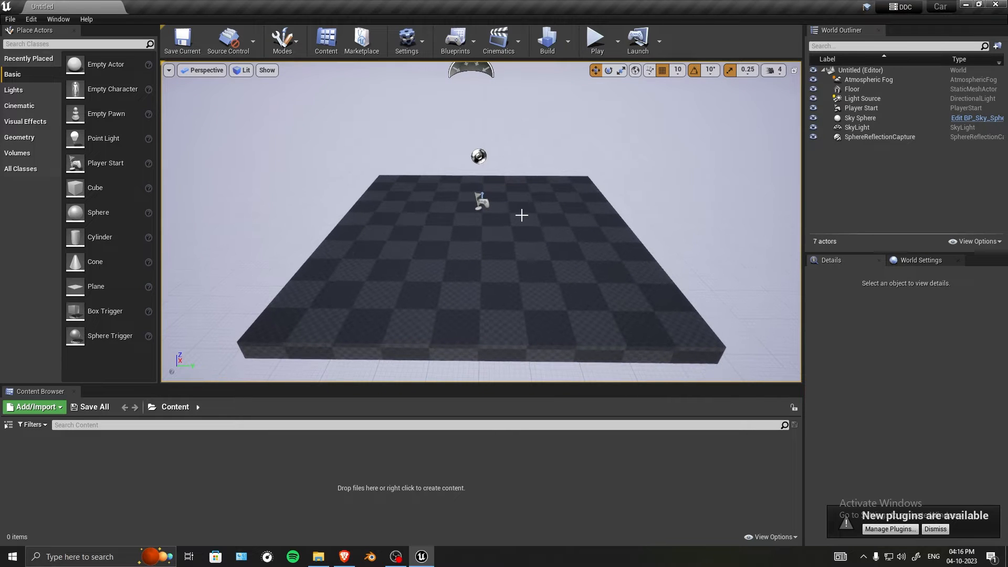
pyautogui.hotkey('ctrl', 's')
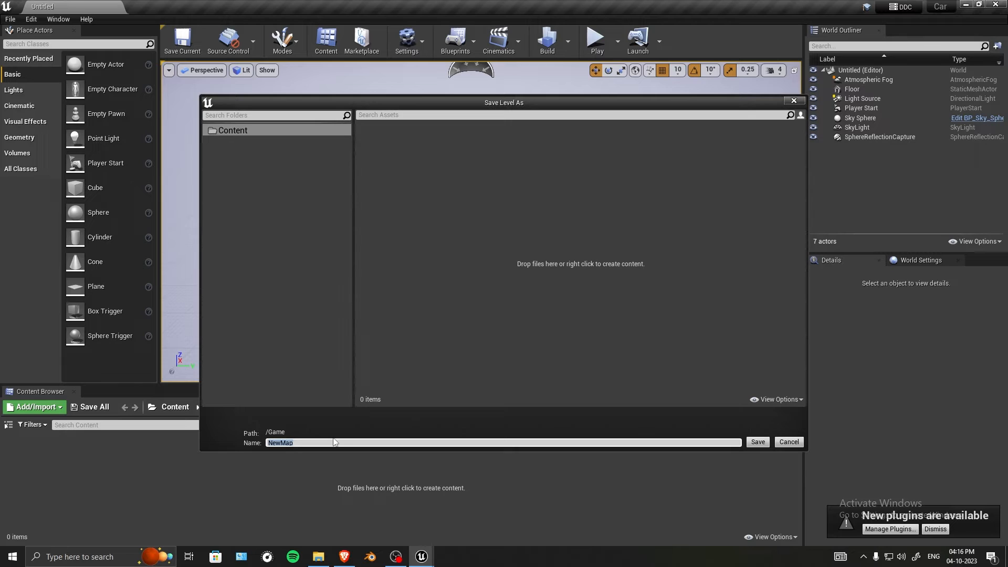
pyautogui.write('Level_1')
pyautogui.click(767, 440)
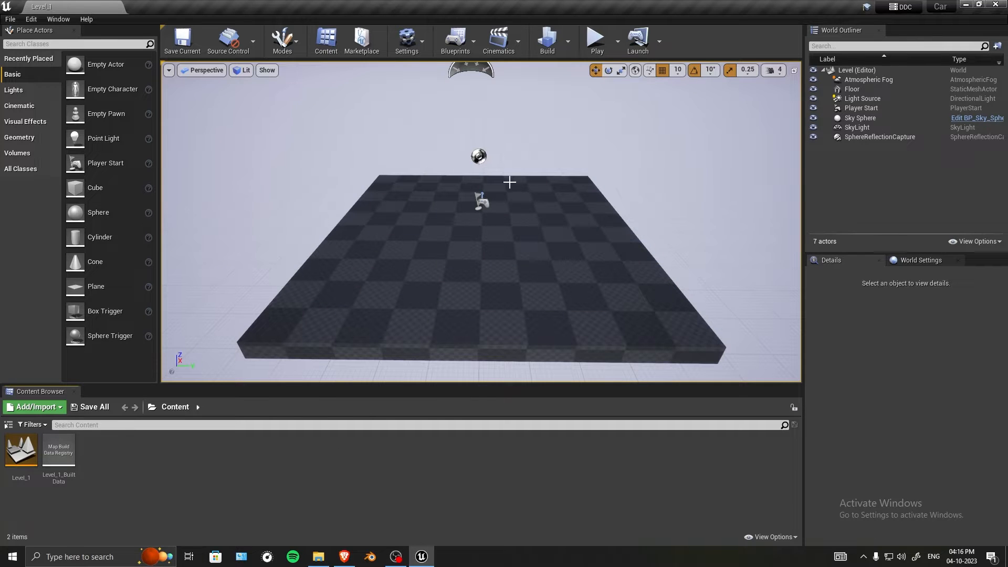
# Create a new folder named FBX in the project's Content folder.
pyautogui.moveTo(524, 188); pyautogui.dragTo(520, 273, button='middle')
pyautogui.moveTo(519, 273); pyautogui.dragTo(473, 210, button='right')
pyautogui.scroll(3, 394, 354)
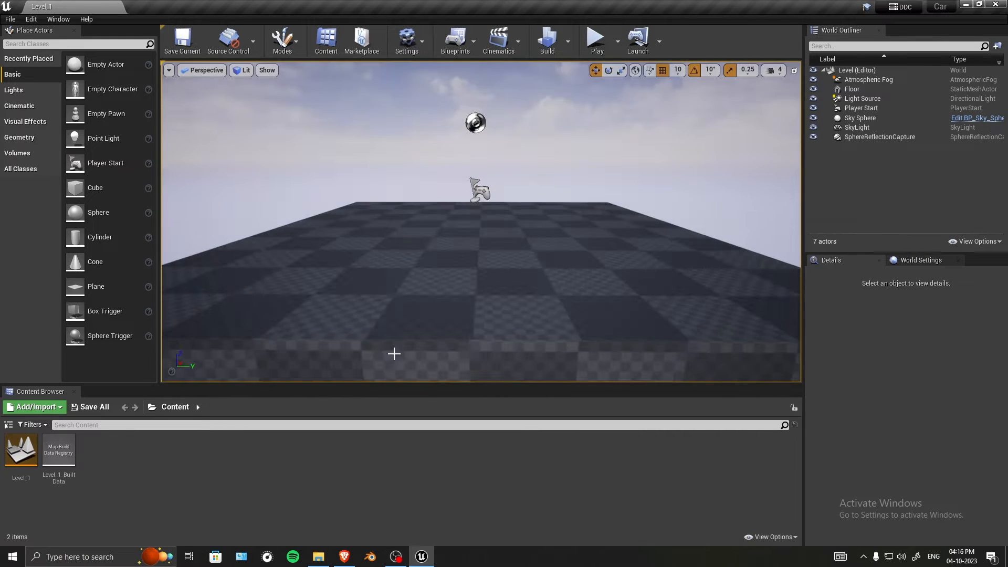
pyautogui.rightClick(272, 479)
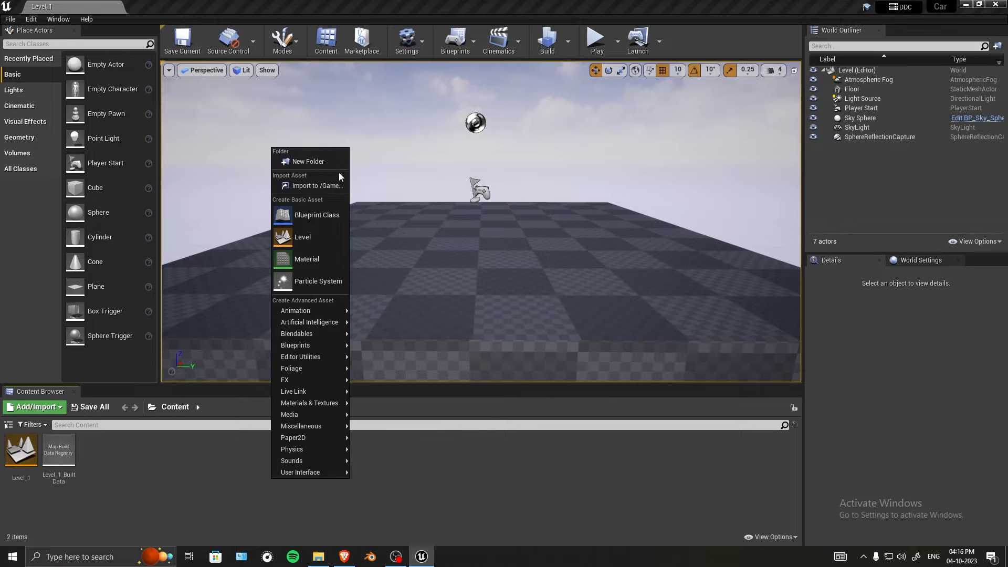
pyautogui.click(310, 161)
pyautogui.write('FBX')
pyautogui.press('Return')
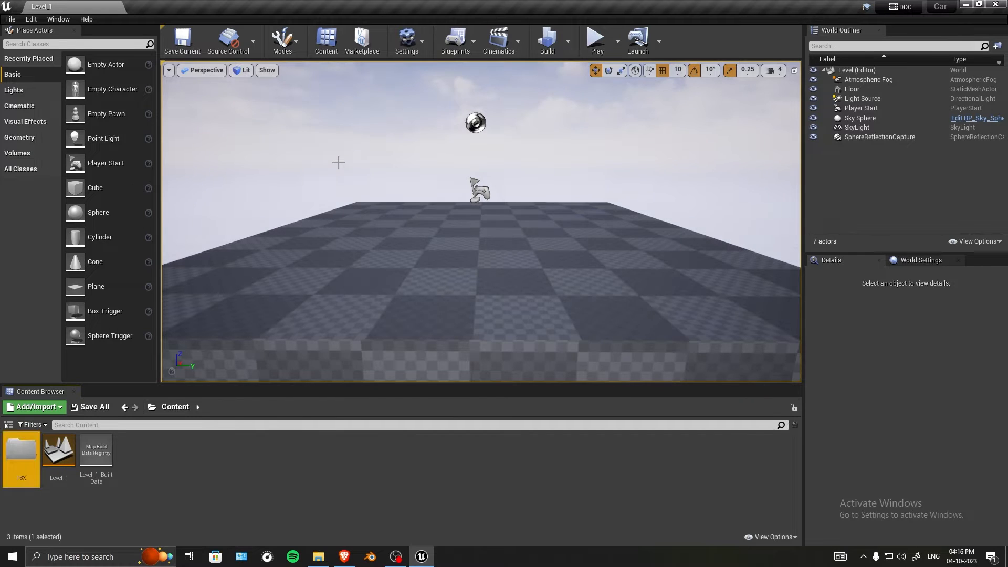
# Create a subfolder named CAR_1 inside the FBX folder, and open it.
pyautogui.doubleClick(21, 451)
pyautogui.rightClick(73, 463)
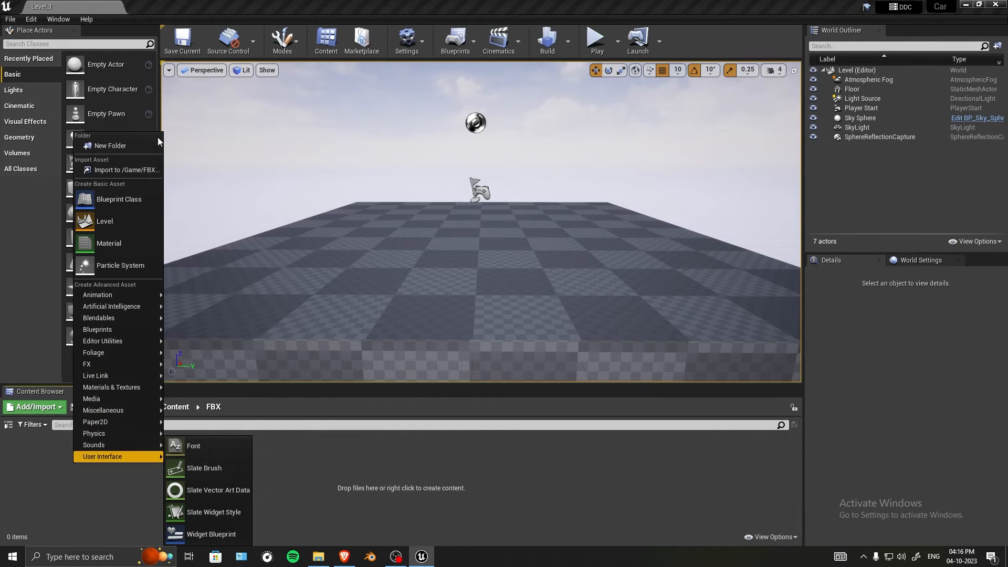
pyautogui.click(121, 146)
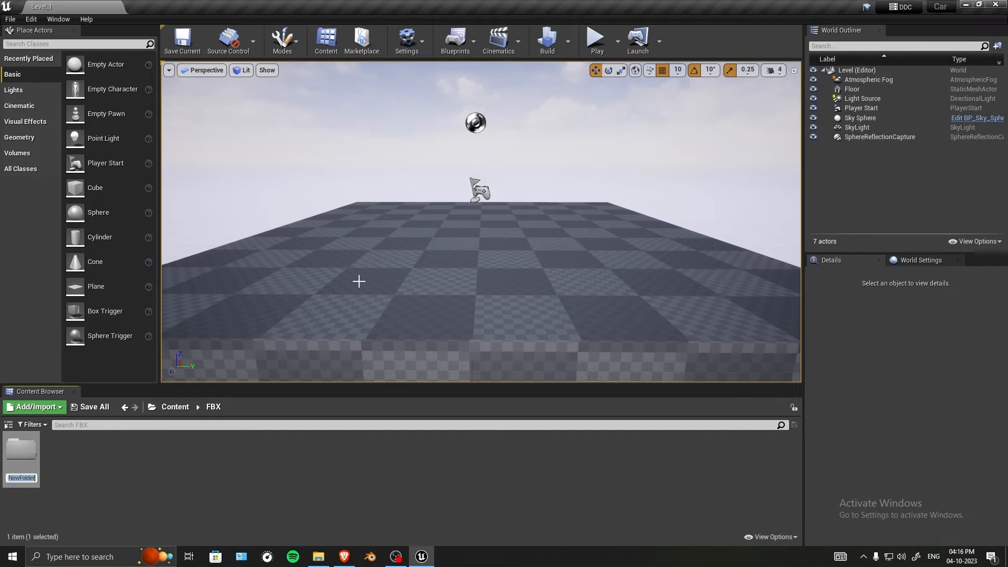
pyautogui.write('CAR_1')
pyautogui.press('Return')
pyautogui.doubleClick(31, 453)
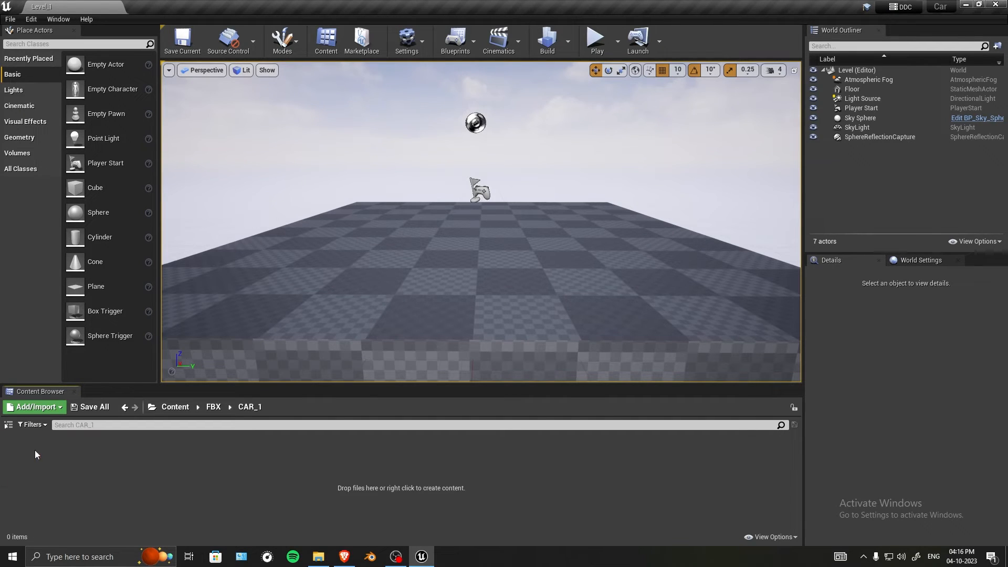
# Start importing CAR.fbx from D:\blender\CAR into the CAR_1 folder.
pyautogui.click(58, 409)
pyautogui.click(58, 109)
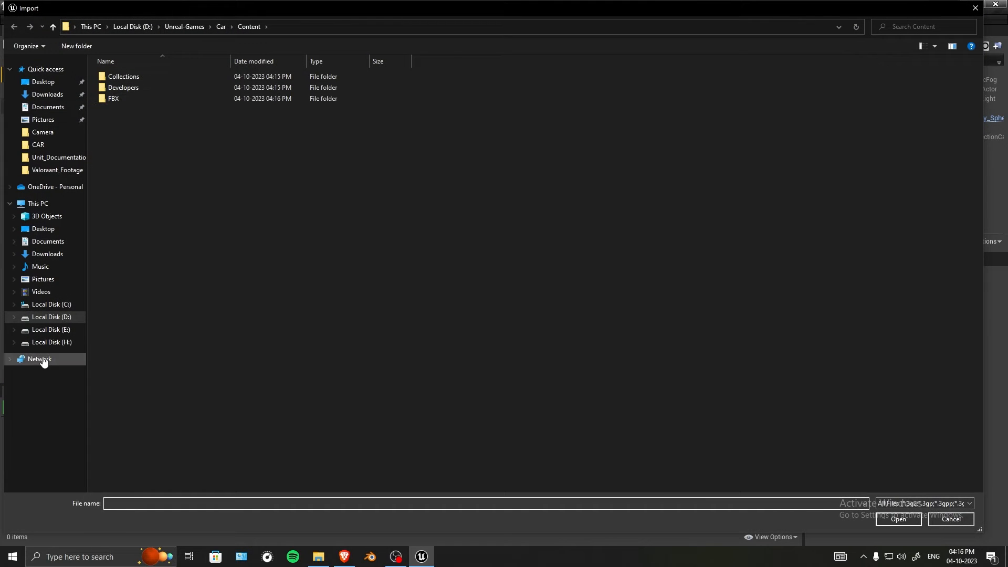
pyautogui.click(38, 144)
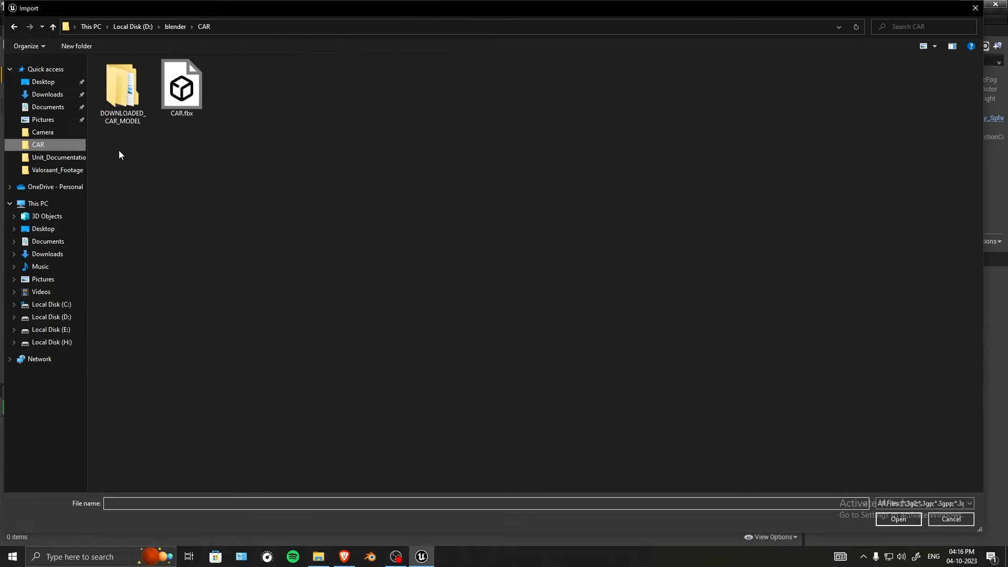
pyautogui.click(204, 98)
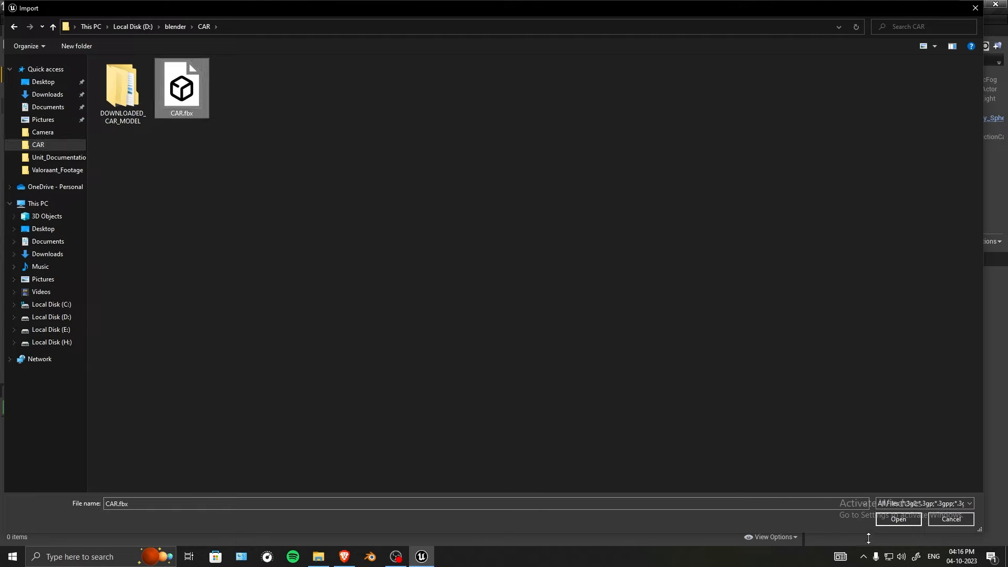
pyautogui.click(911, 521)
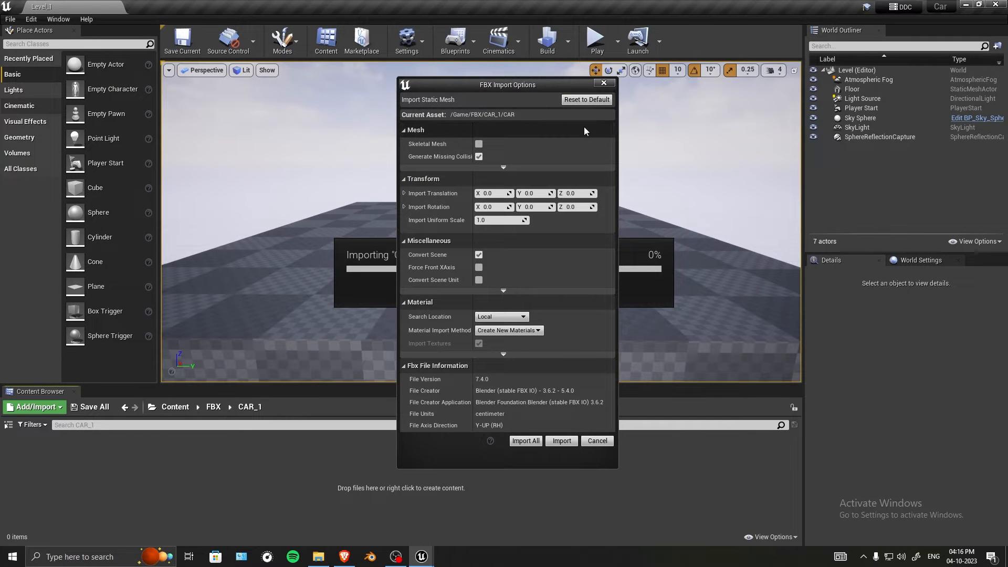
# Enable Skeletal Mesh in the FBX import options, import everything, and close the message log.
pyautogui.moveTo(523, 86); pyautogui.dragTo(240, 93)
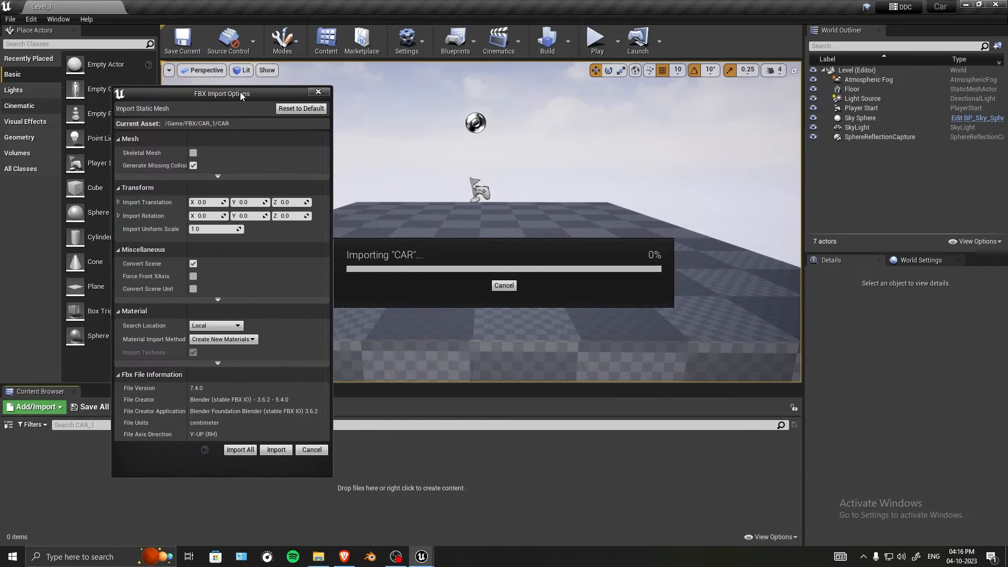
pyautogui.click(193, 153)
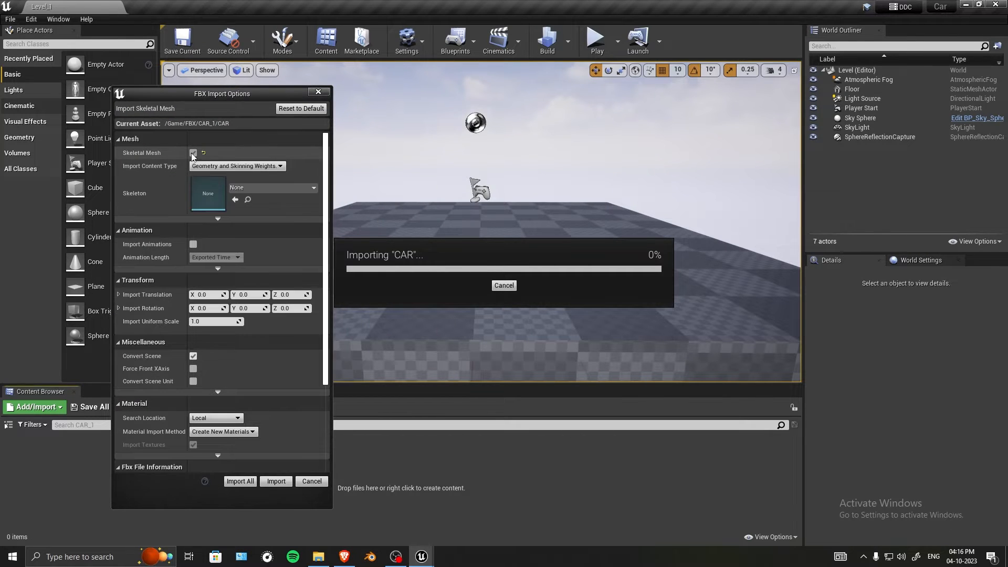
pyautogui.scroll(-4, 231, 283)
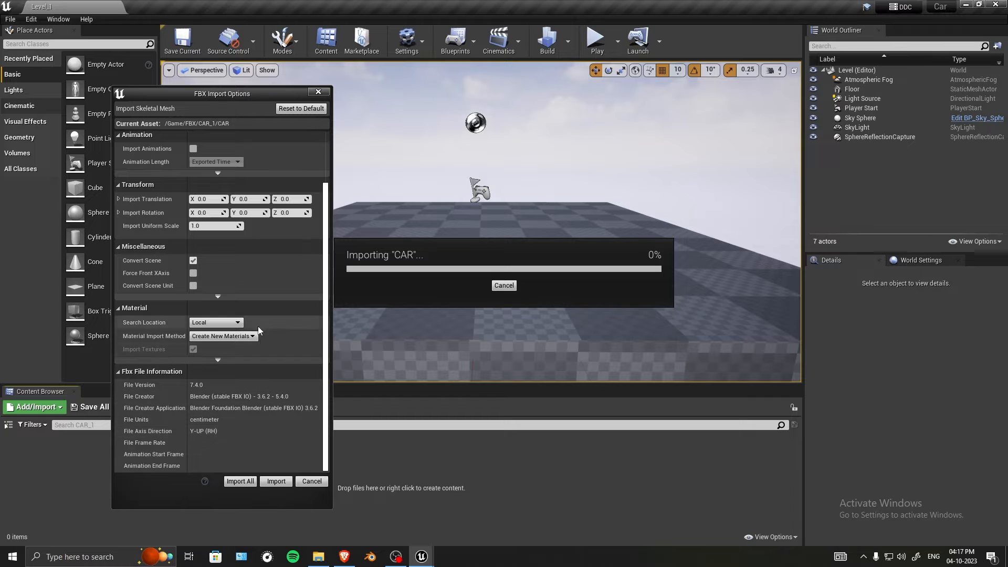
pyautogui.scroll(5, 206, 260)
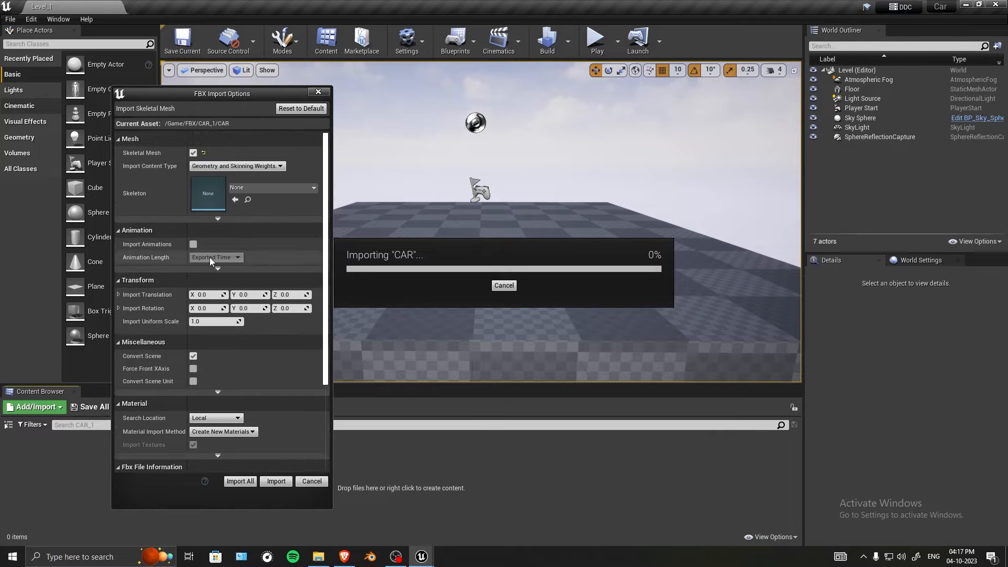
pyautogui.scroll(-5, 213, 259)
pyautogui.click(240, 481)
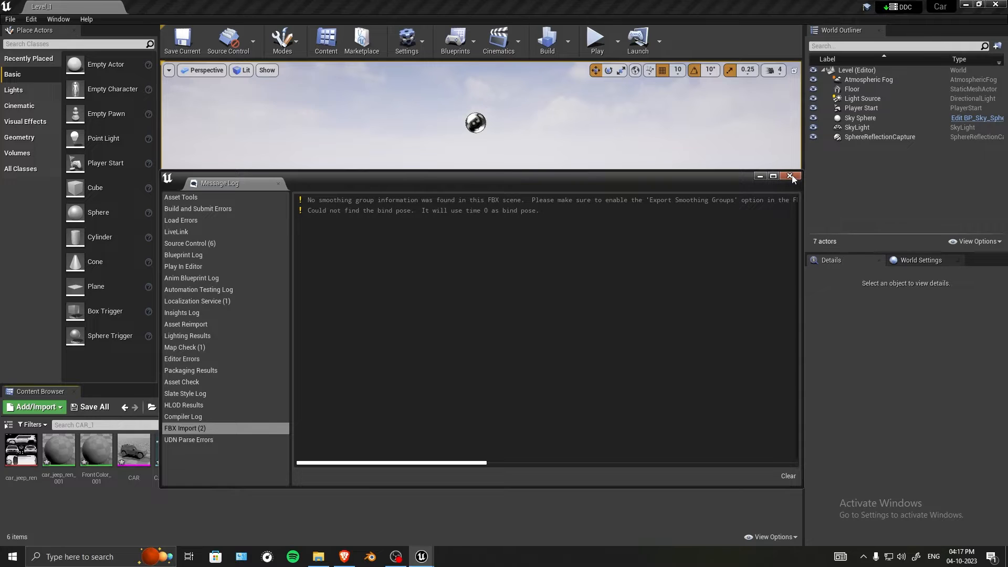
pyautogui.click(791, 174)
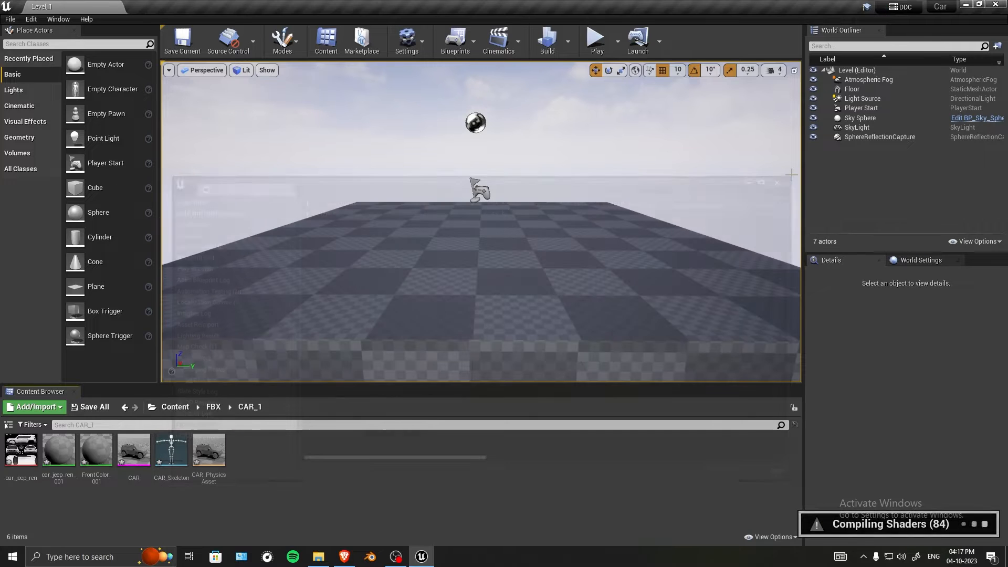
# Open the CAR_PhysicsAsset and inspect the physics bodies of CAR_BODY and the FL wheel.
pyautogui.doubleClick(212, 456)
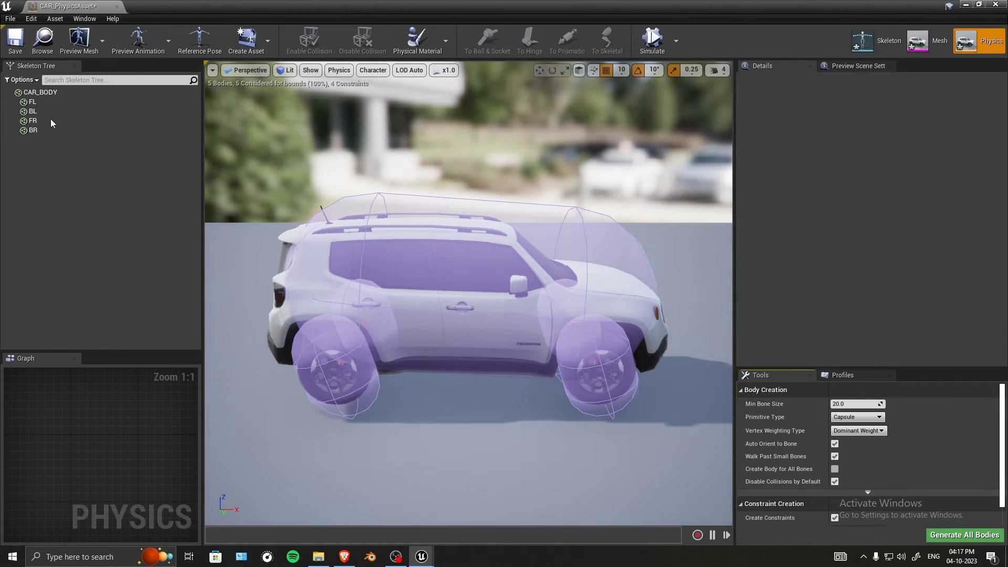
pyautogui.click(51, 95)
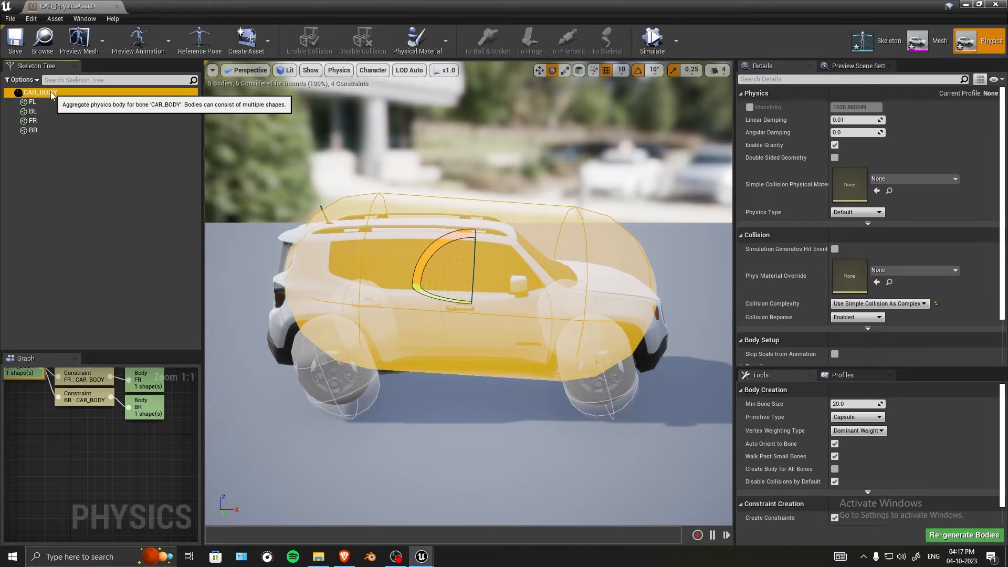
pyautogui.click(43, 103)
pyautogui.keyDown('shift'); pyautogui.click(46, 128); pyautogui.keyUp('shift')
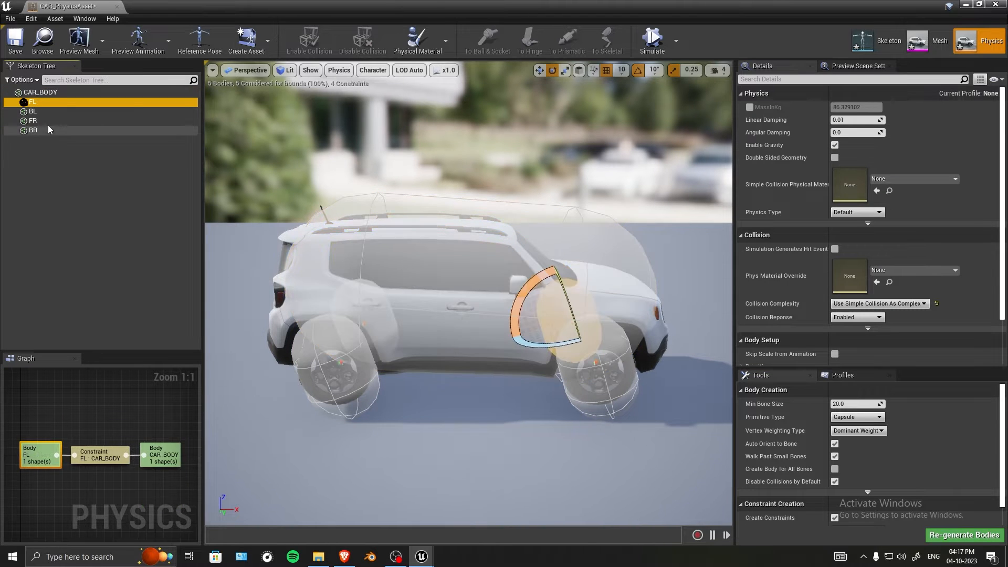
# Delete the physics bodies of CAR_BODY and the four wheels FL, BL, FR and BR.
pyautogui.click(58, 93)
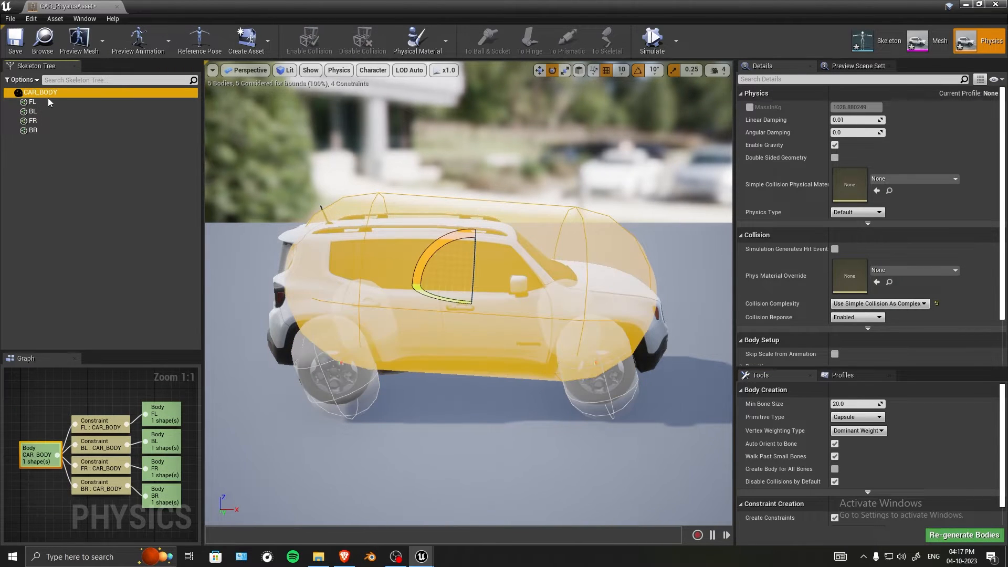
pyautogui.moveTo(537, 223); pyautogui.dragTo(433, 234, button='right')
pyautogui.press('a')
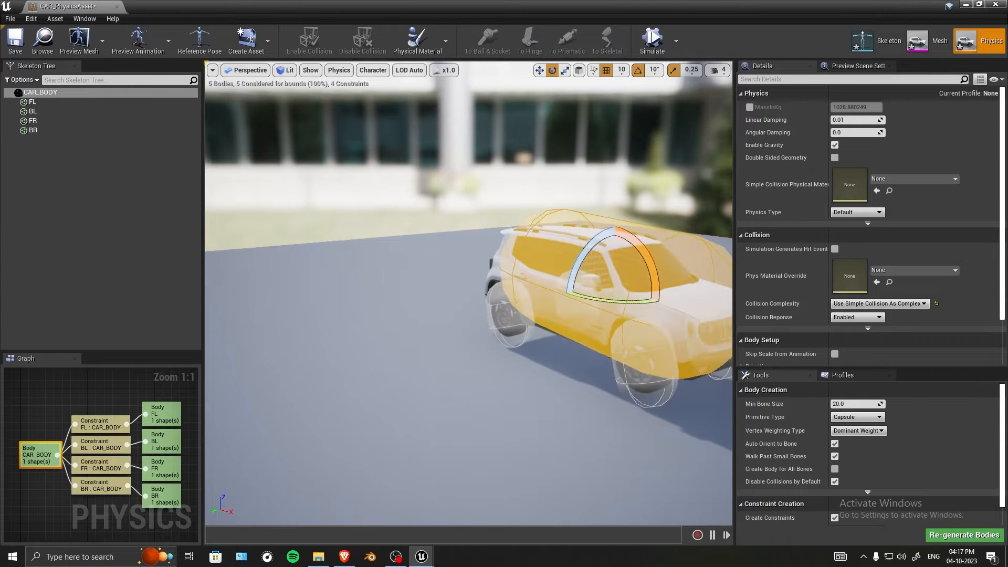
pyautogui.press('d')
pyautogui.keyDown('shift'); pyautogui.click(59, 130); pyautogui.keyUp('shift')
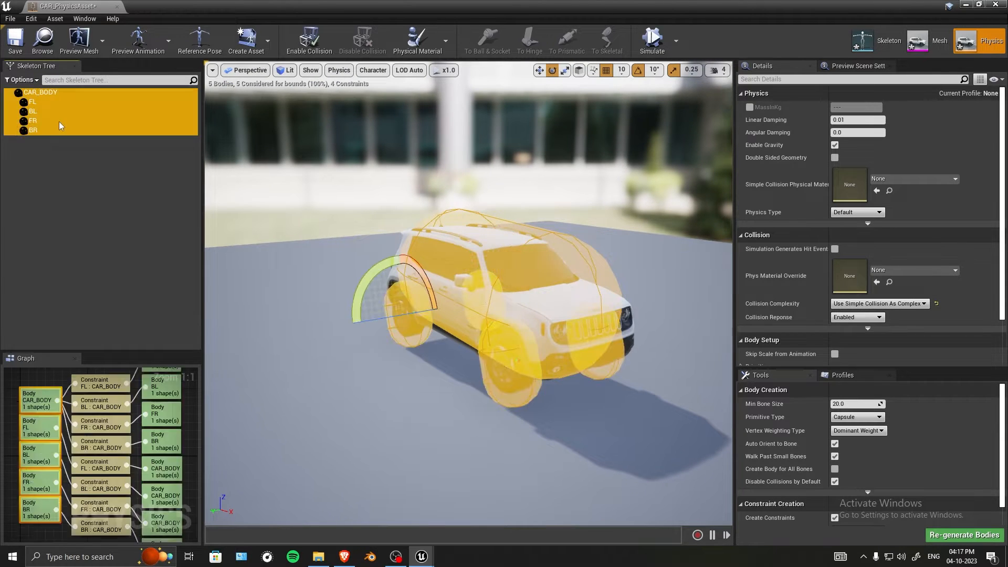
pyautogui.rightClick(59, 121)
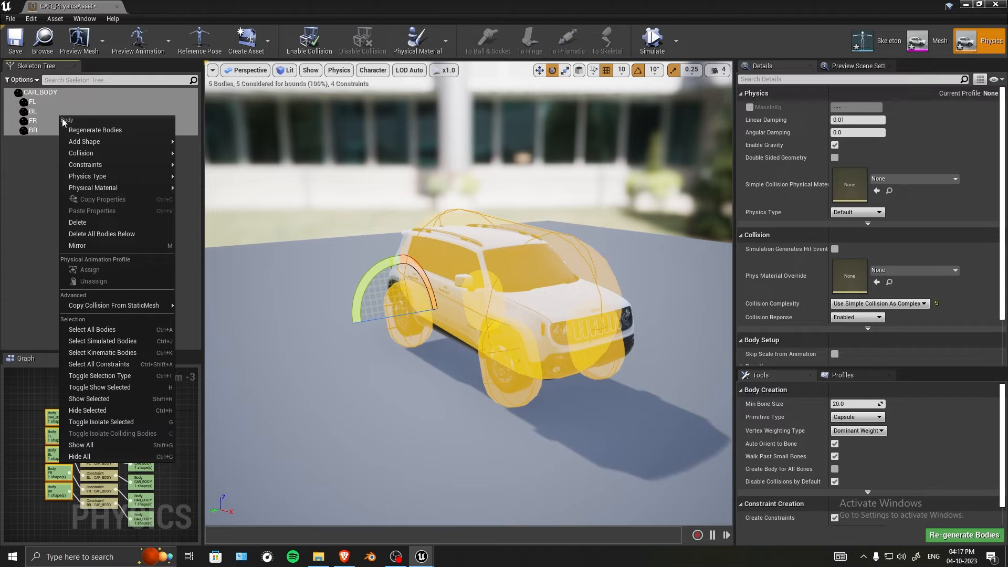
pyautogui.click(94, 222)
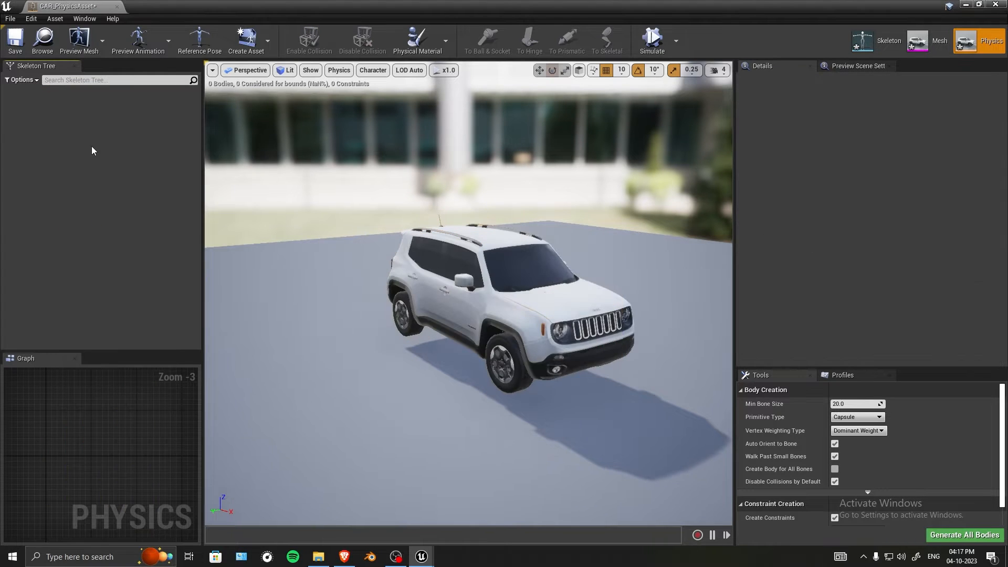
# Set the skeleton tree to show all bones.
pyautogui.click(31, 80)
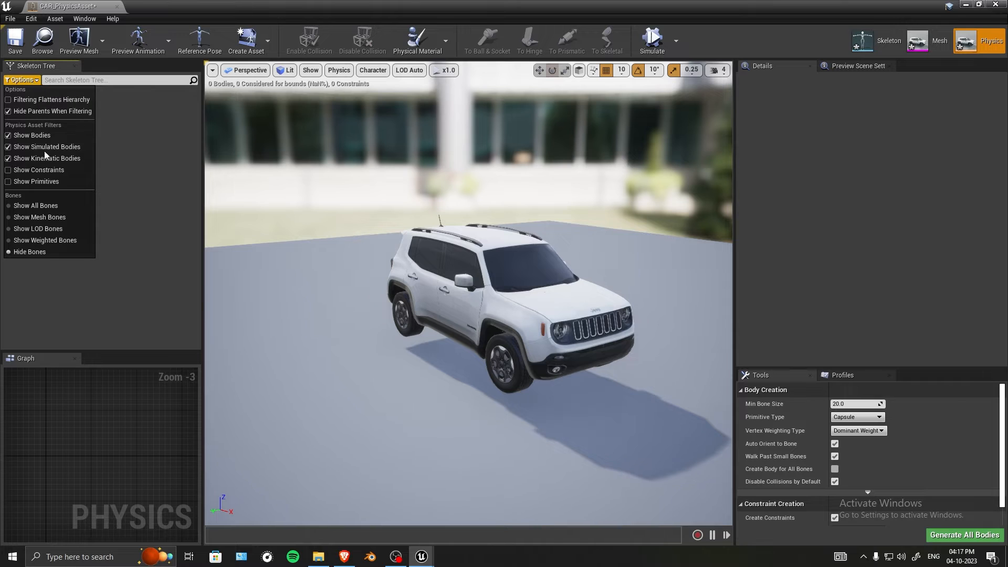
pyautogui.click(30, 207)
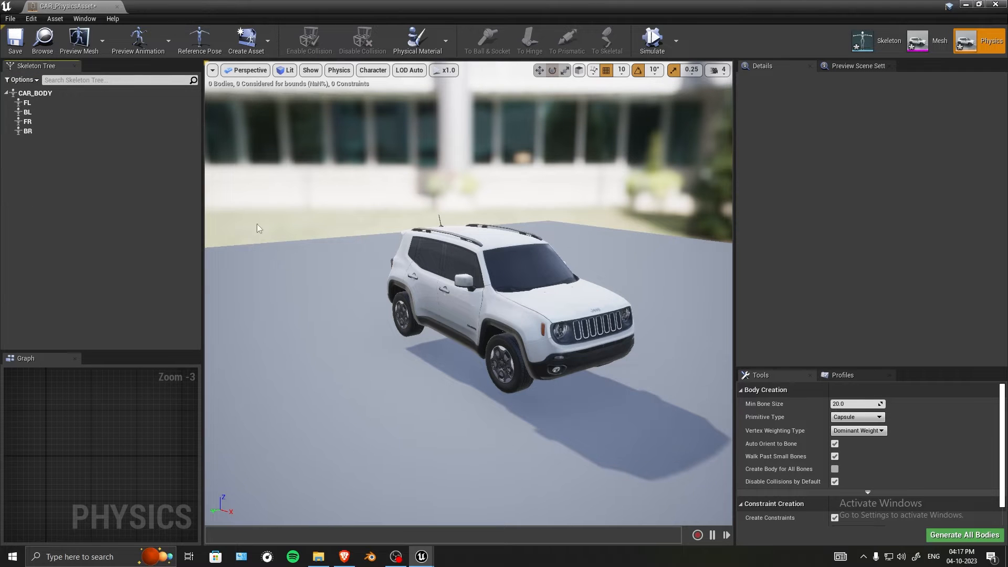
pyautogui.moveTo(359, 225); pyautogui.dragTo(409, 225, button='right')
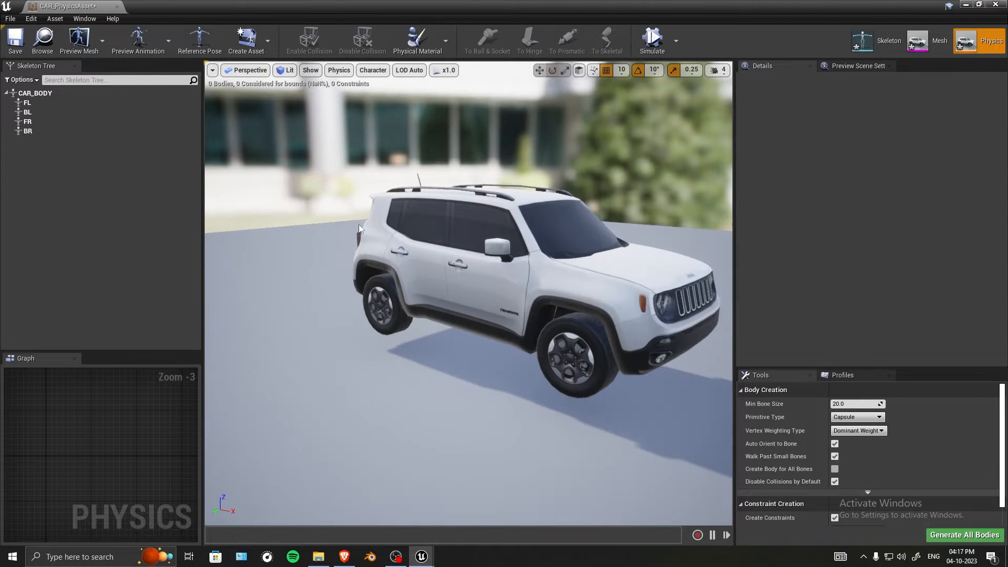
# Select the CAR_BODY bone and set the primitive type for body creation to Box.
pyautogui.click(58, 93)
pyautogui.click(926, 352)
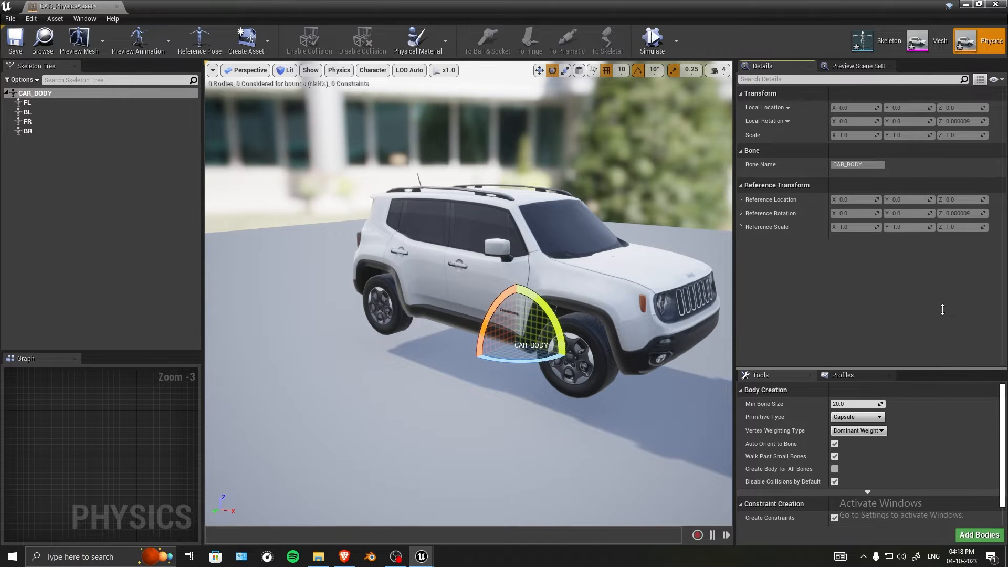
pyautogui.moveTo(945, 366); pyautogui.dragTo(945, 274)
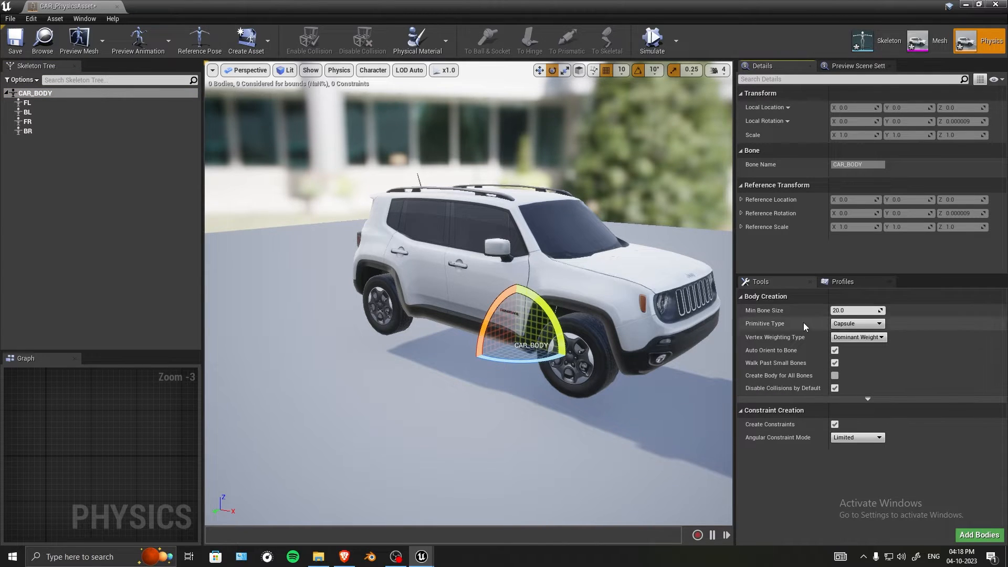
pyautogui.click(855, 323)
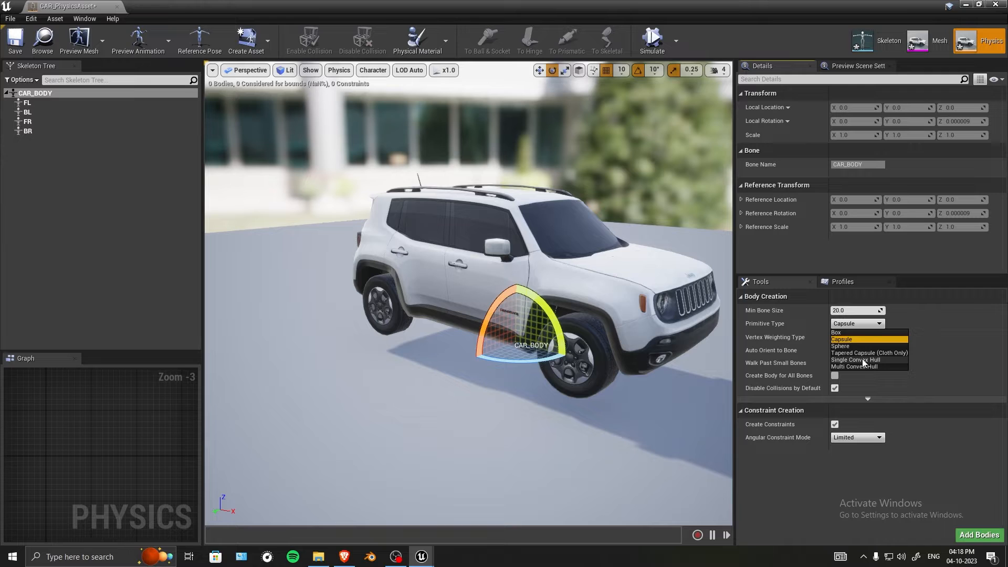
pyautogui.click(840, 333)
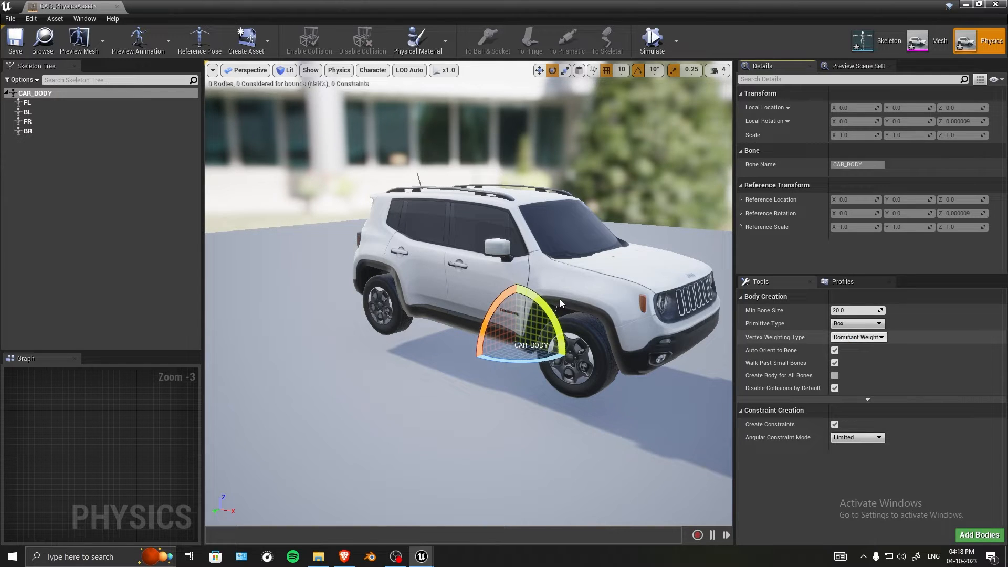
# Switch the viewport's view mode from Lit to Unlit with the car seen from the side.
pyautogui.moveTo(506, 277); pyautogui.dragTo(590, 273, button='right')
pyautogui.press('s')
pyautogui.press('a')
pyautogui.press('w')
pyautogui.press('d')
pyautogui.click(286, 70)
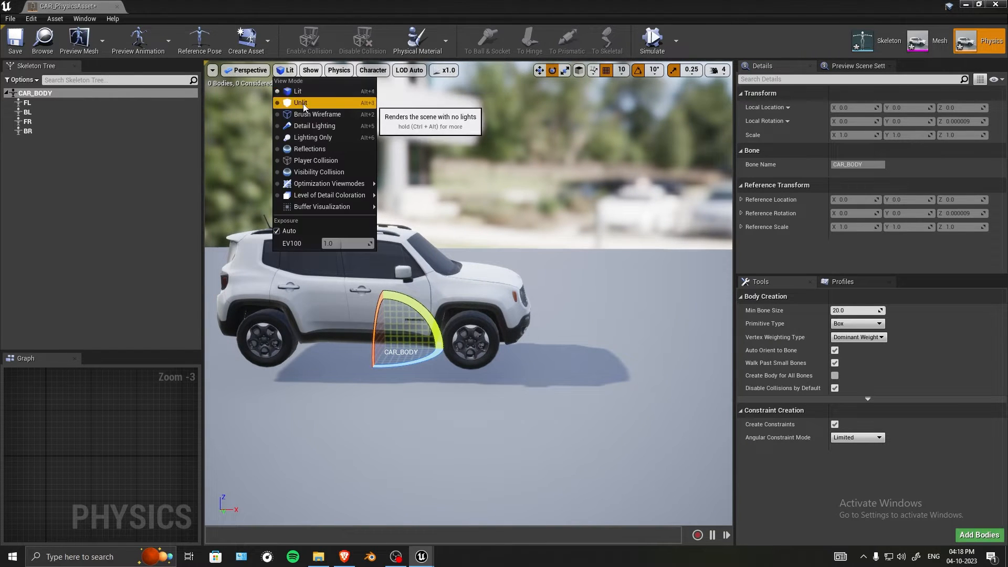
pyautogui.click(304, 106)
pyautogui.moveTo(399, 294)
pyautogui.mouseDown(button='right')
pyautogui.moveTo(415, 294)
pyautogui.moveTo(406, 294)
pyautogui.mouseUp(button='right')
pyautogui.press('a')
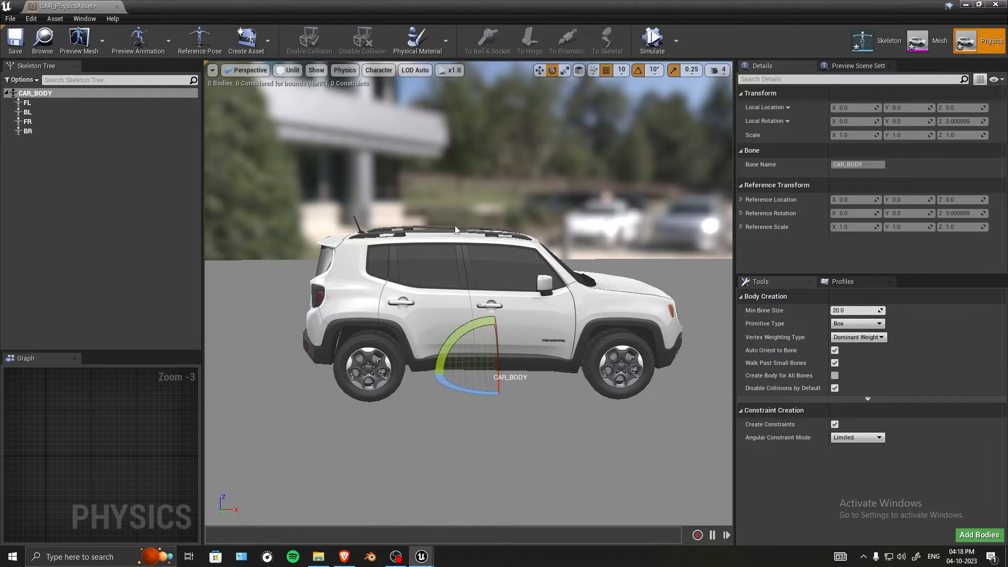
# In the left wireframe view, add a box body to CAR_BODY and regenerate it with Auto Orient to Bone turned off.
pyautogui.hotkey('alt', 'k')
pyautogui.scroll(-8, 474, 123)
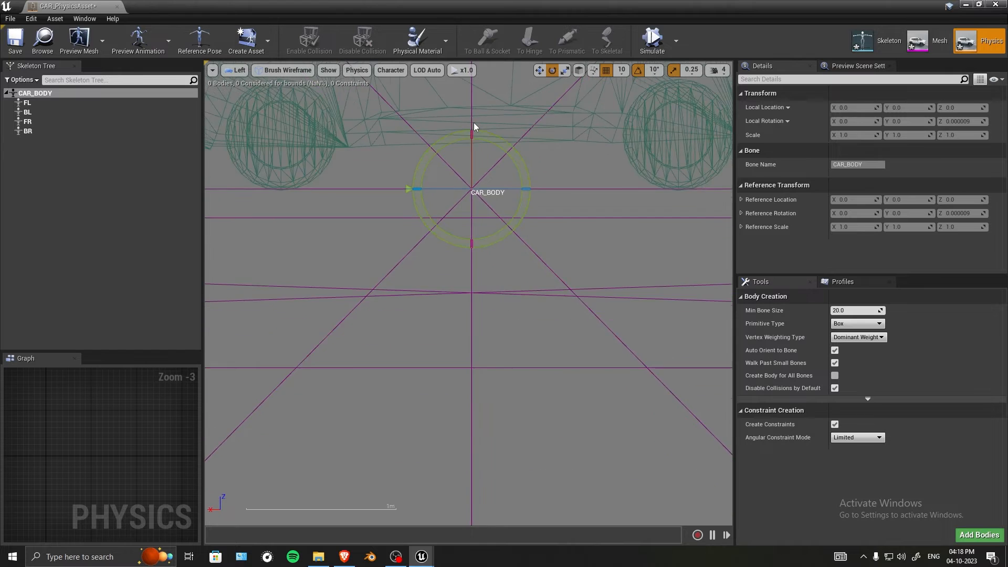
pyautogui.scroll(-6, 473, 122)
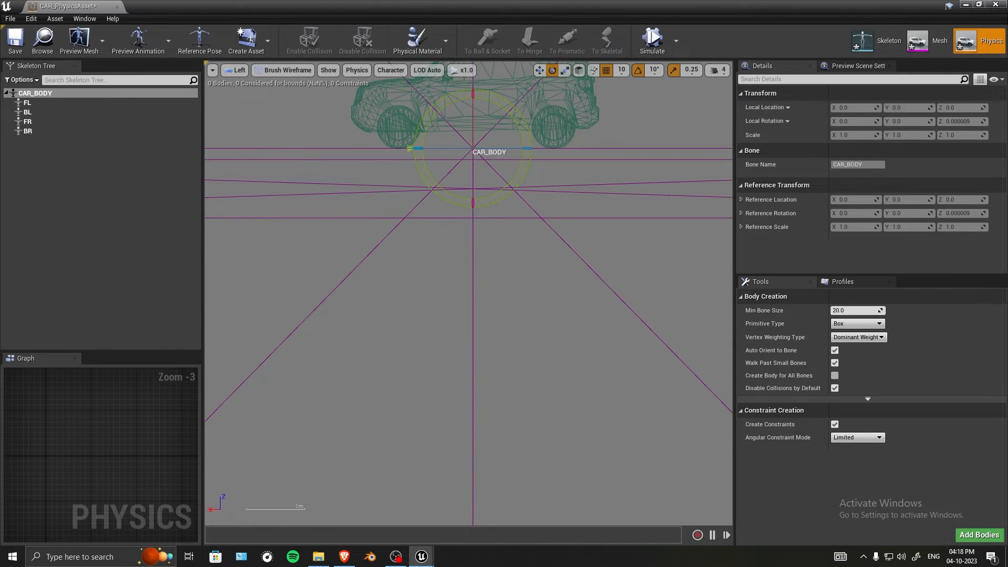
pyautogui.moveTo(563, 109); pyautogui.dragTo(557, 283, button='right')
pyautogui.scroll(2, 539, 262)
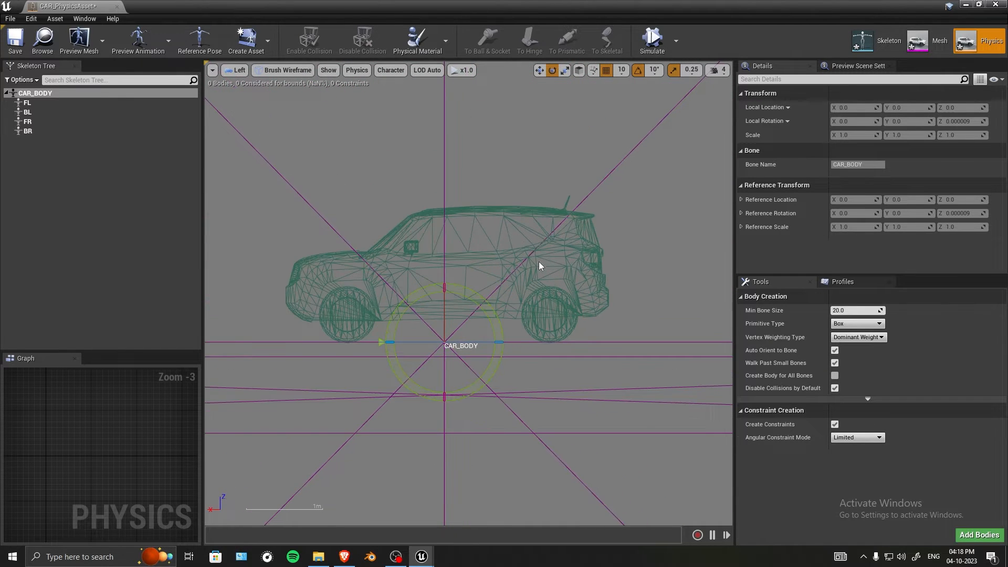
pyautogui.scroll(4, 489, 228)
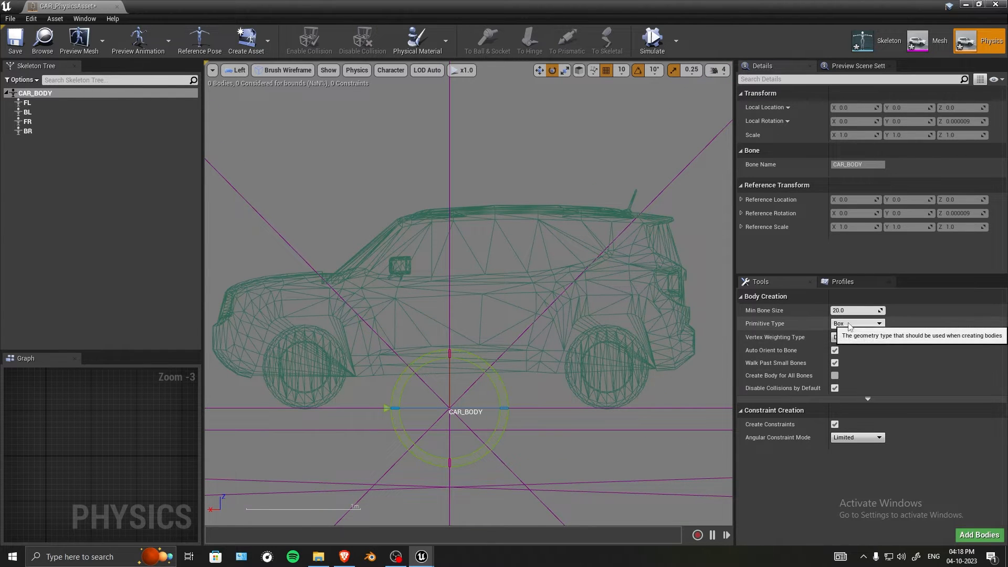
pyautogui.click(982, 538)
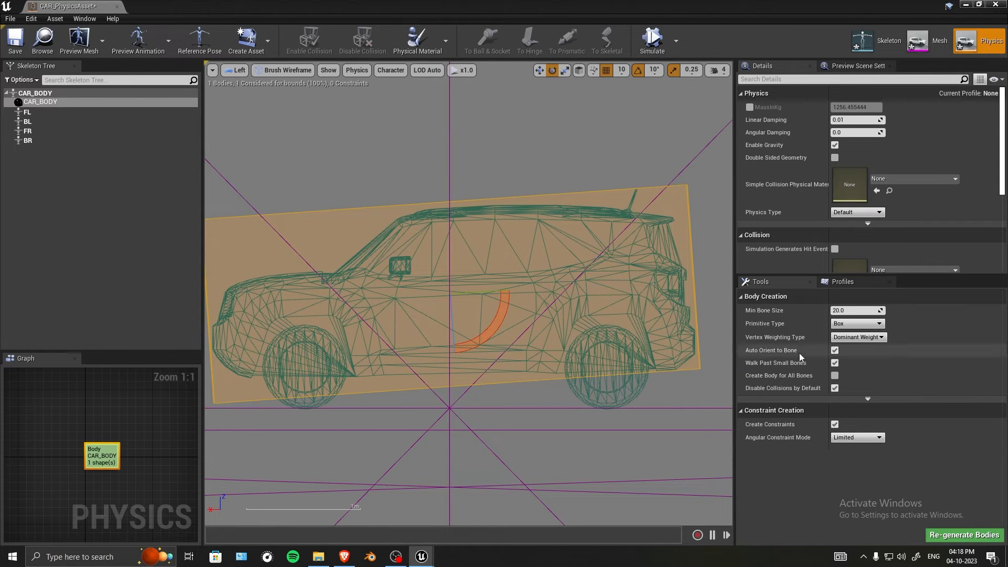
pyautogui.click(835, 350)
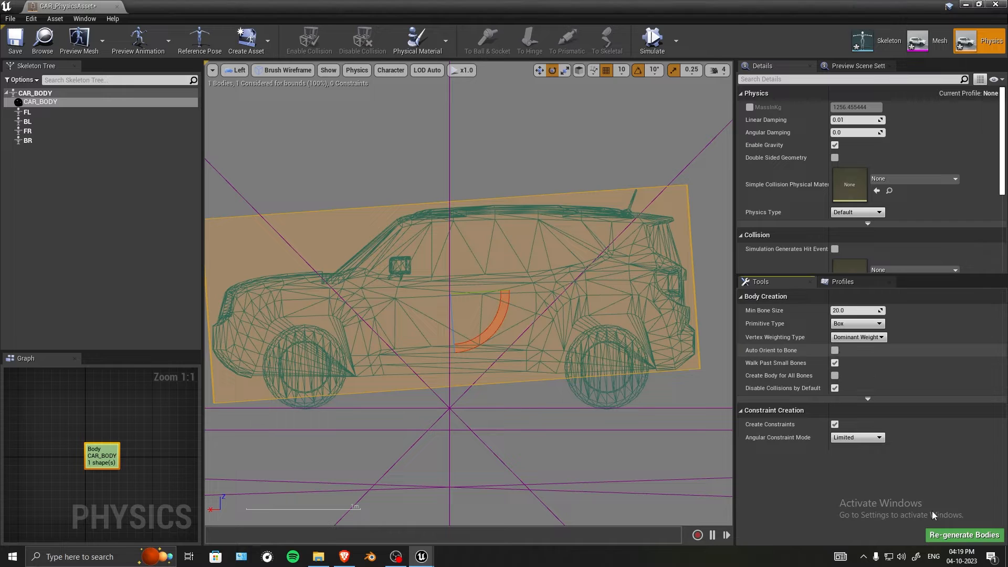
pyautogui.click(948, 536)
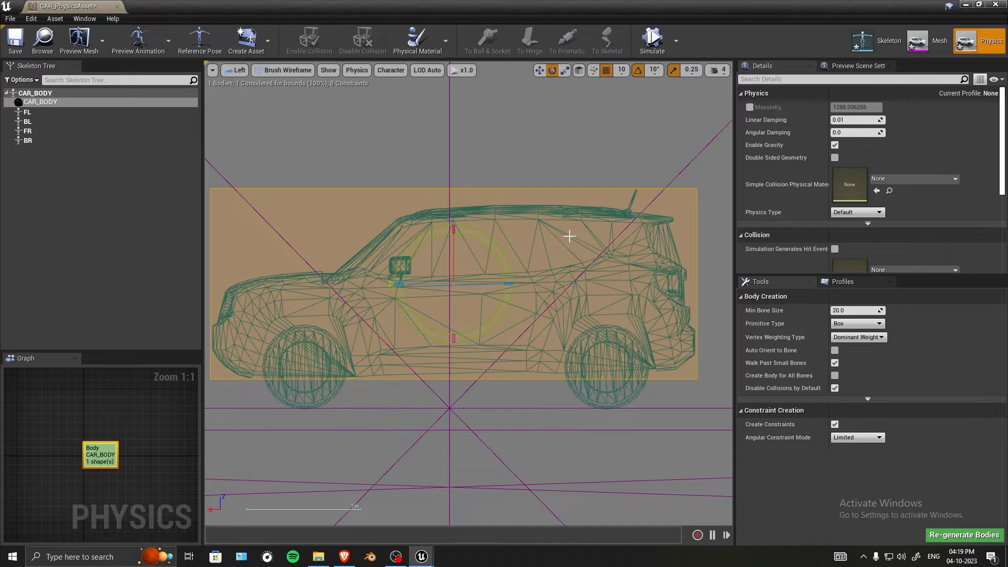
# Turn off grid, rotation and scale snapping so the CAR_BODY box can be scaled freely.
pyautogui.press('r')
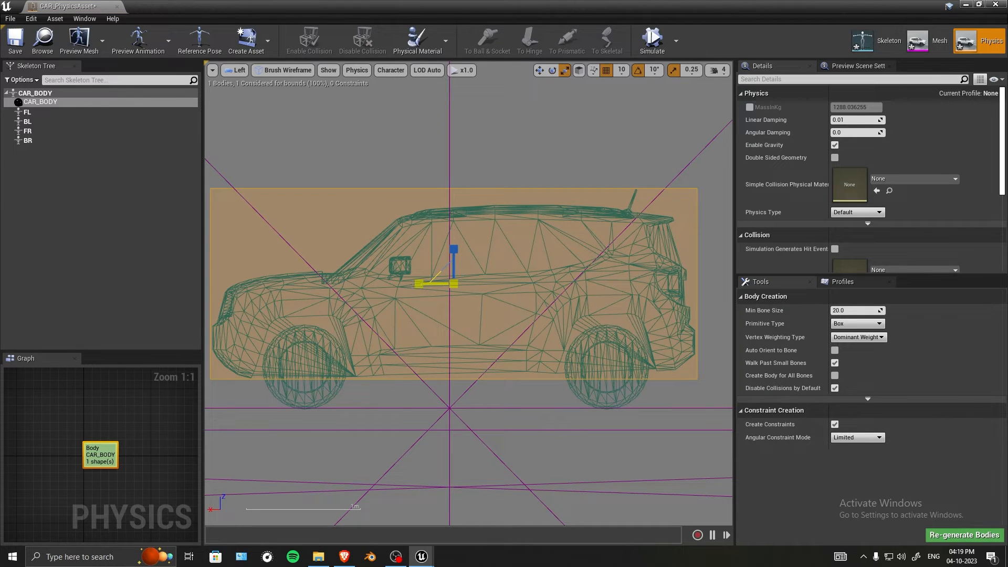
pyautogui.moveTo(503, 185); pyautogui.dragTo(504, 184)
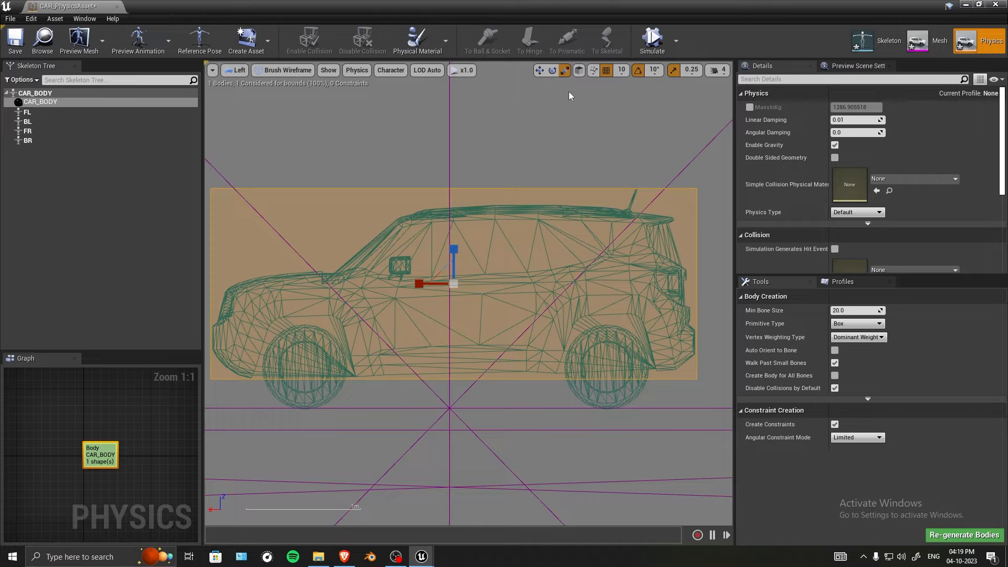
pyautogui.click(606, 70)
pyautogui.click(638, 70)
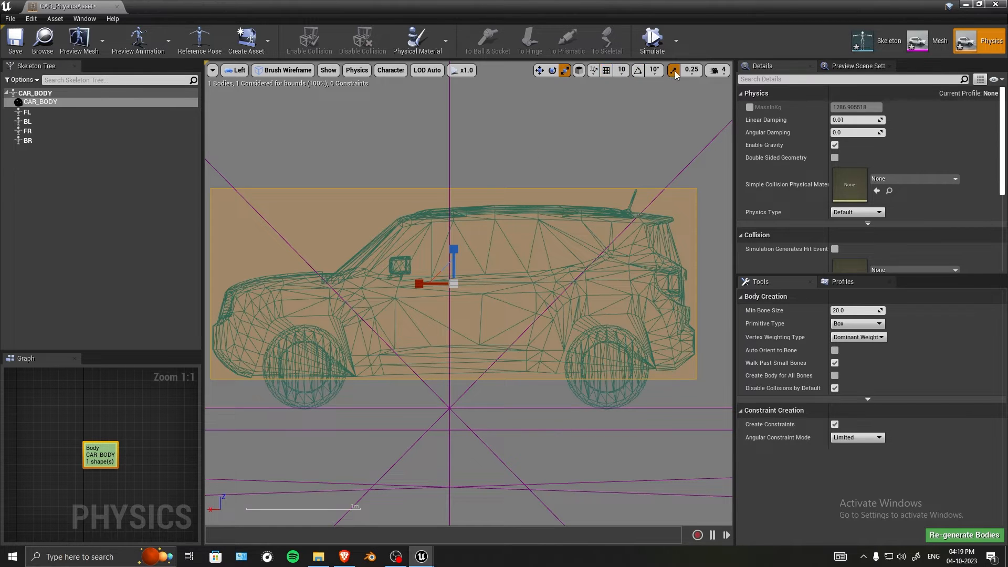
pyautogui.click(673, 70)
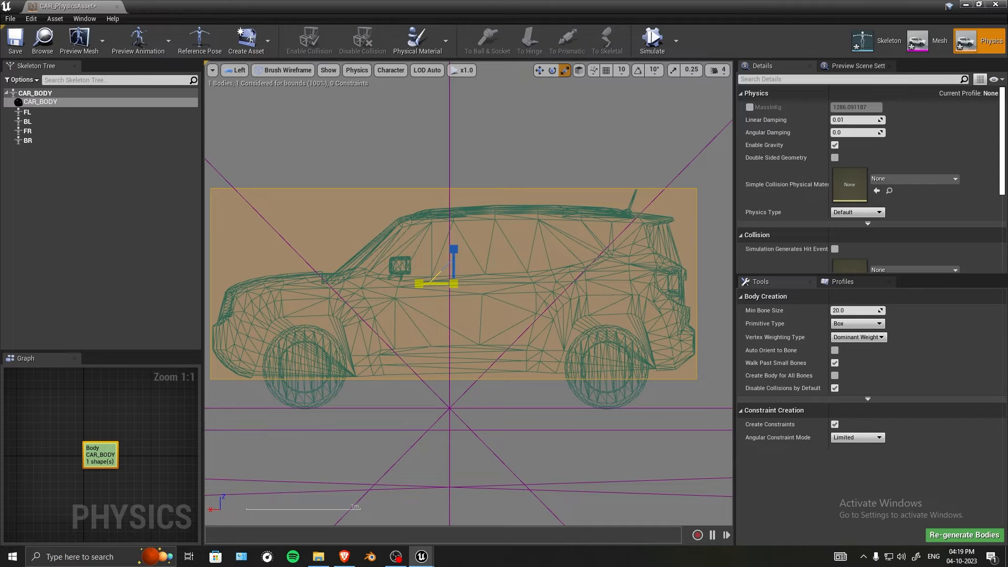
# Scale the CAR_BODY box down slightly along the car's length to fit the bumpers, and widen the viewport.
pyautogui.moveTo(420, 284); pyautogui.dragTo(425, 284)
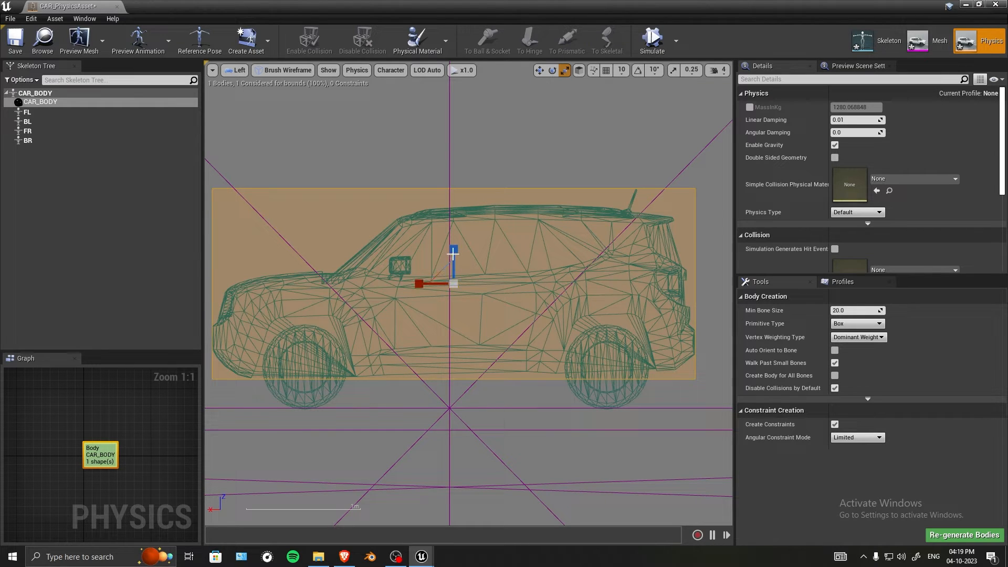
pyautogui.click(536, 297)
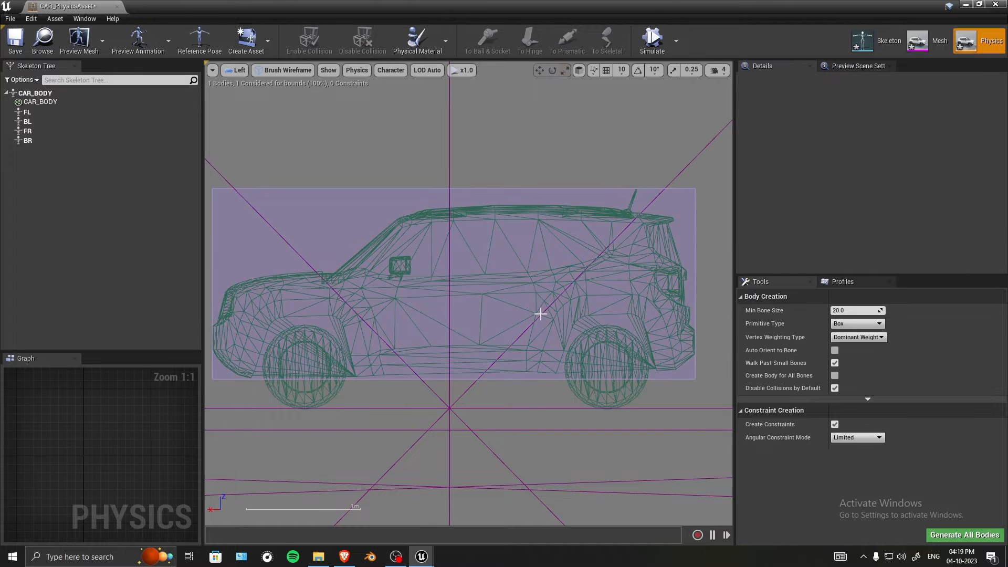
pyautogui.click(492, 194)
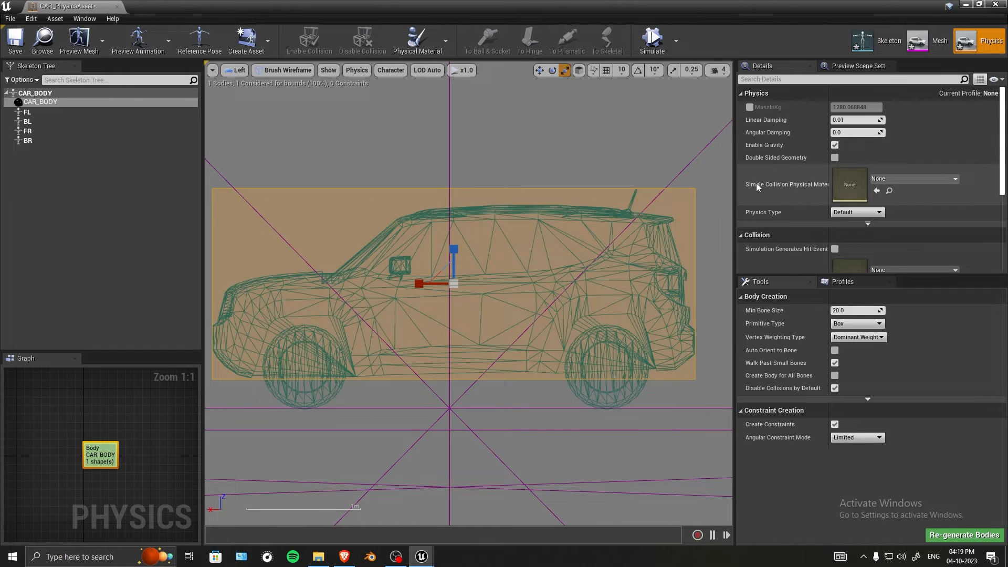
pyautogui.moveTo(735, 178); pyautogui.dragTo(765, 171)
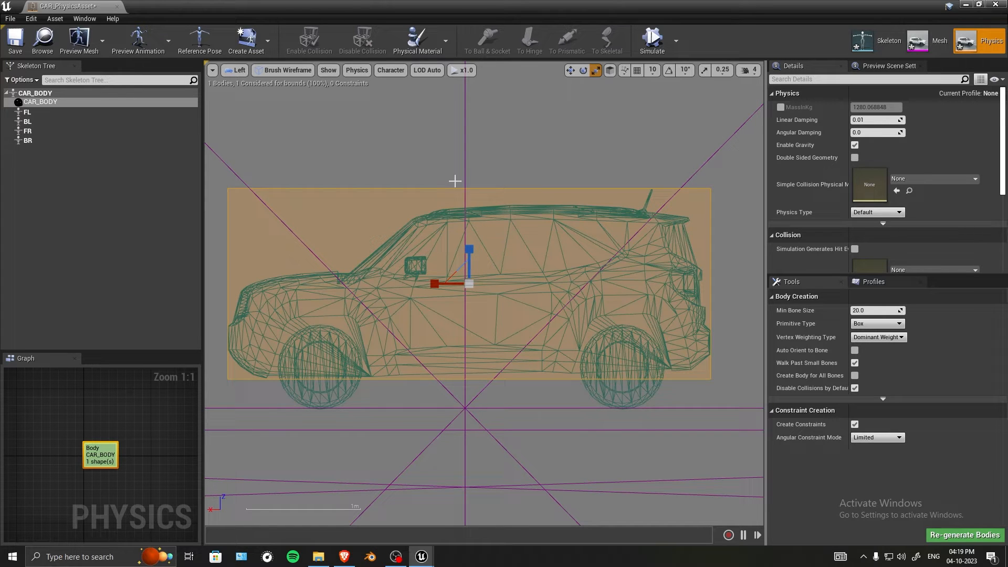
# View the shape types that can be added to the CAR_BODY physics body.
pyautogui.rightClick(55, 103)
pyautogui.moveTo(73, 129)
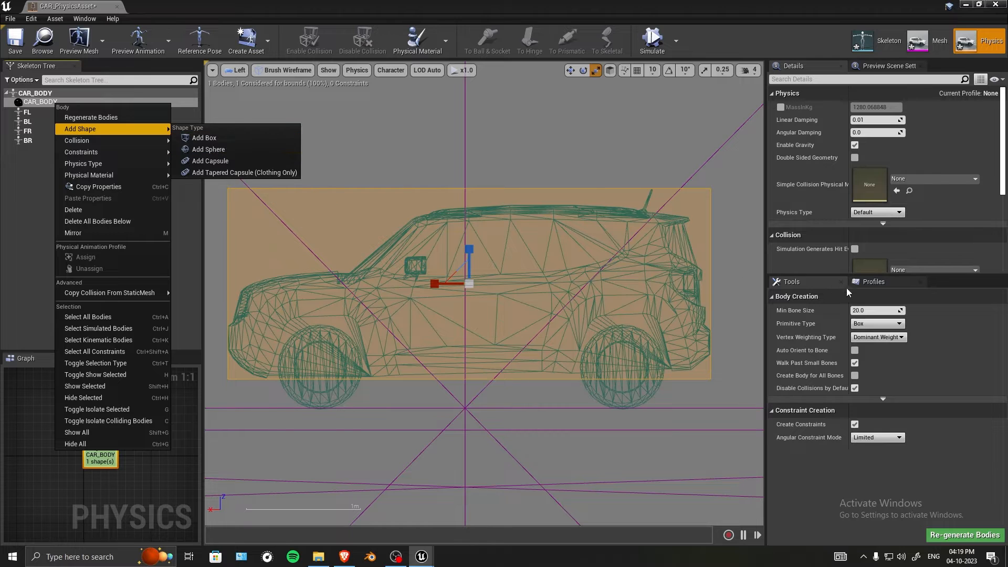
pyautogui.click(434, 284)
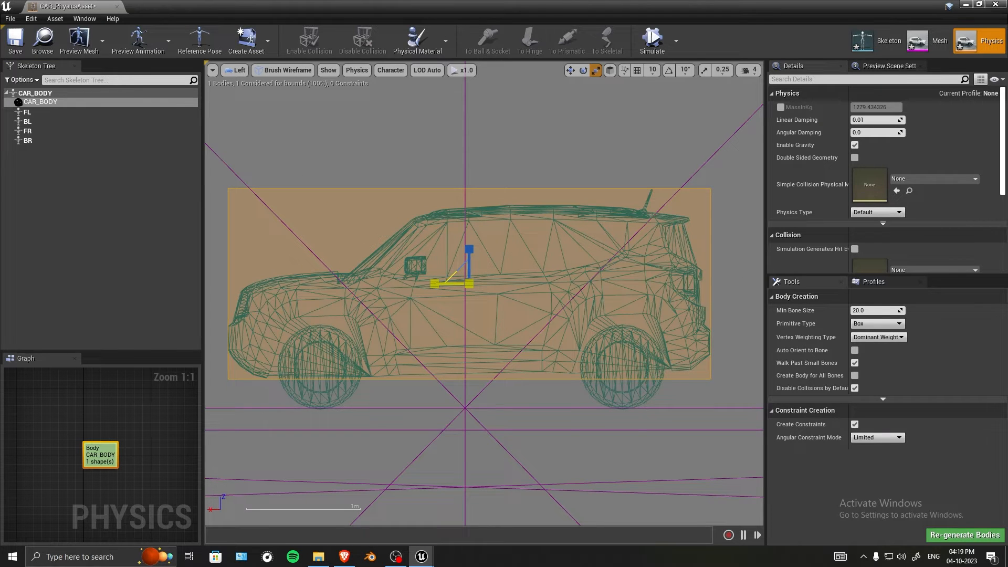
# Reduce the height of the CAR_BODY box and lower it so its upper edge meets the roof rails.
pyautogui.moveTo(434, 284); pyautogui.dragTo(434, 284)
pyautogui.moveTo(469, 249); pyautogui.dragTo(468, 251)
pyautogui.press('w')
pyautogui.press('e')
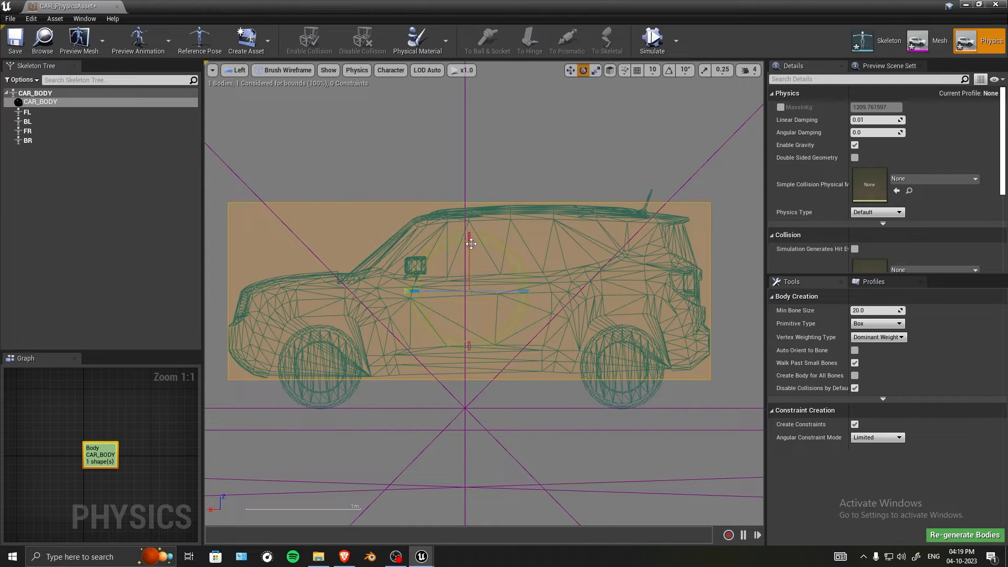
pyautogui.press('r')
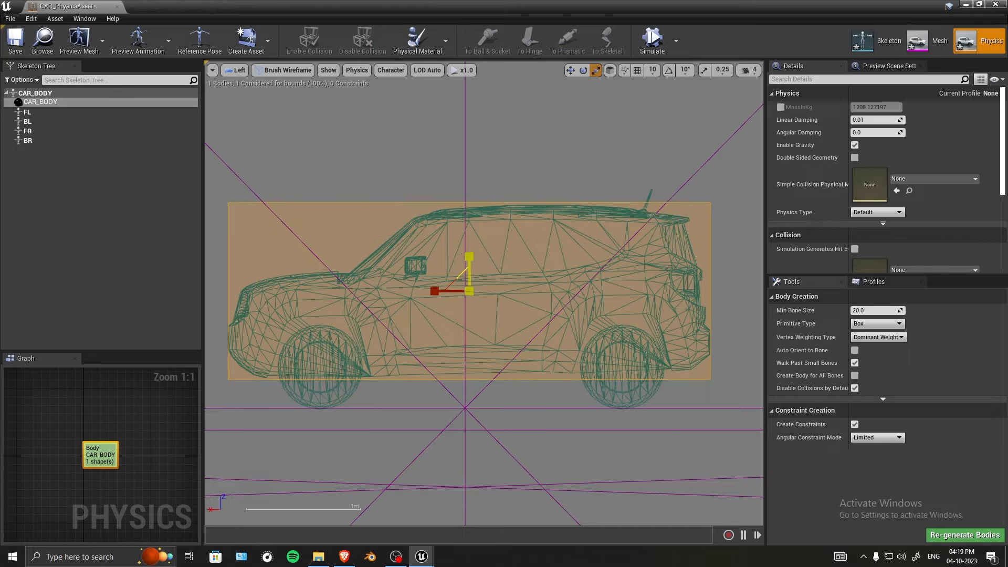
pyautogui.moveTo(469, 257); pyautogui.dragTo(469, 258)
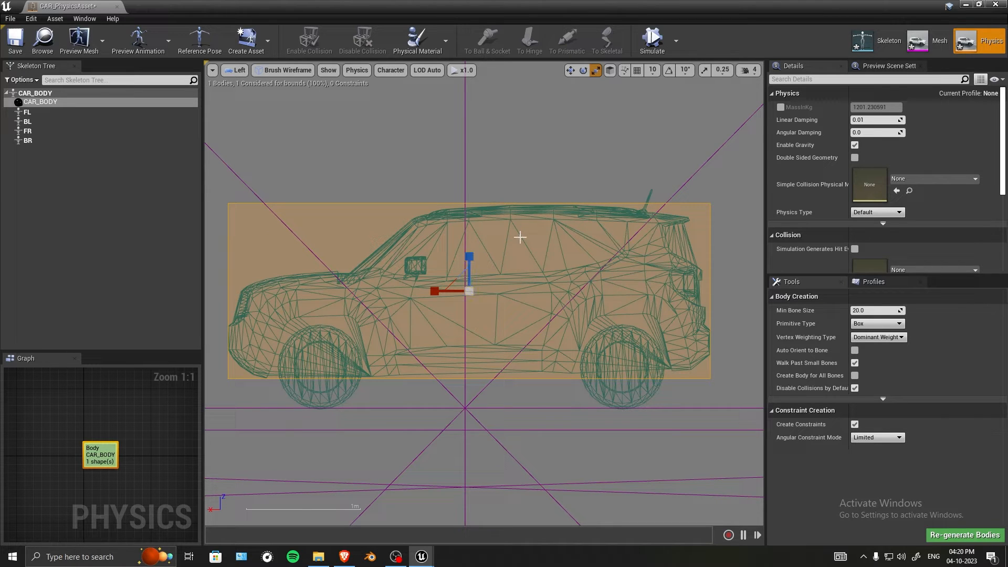
# Check the CAR_BODY box's fit around the car in the top, front and perspective views.
pyautogui.hotkey('alt', 'j')
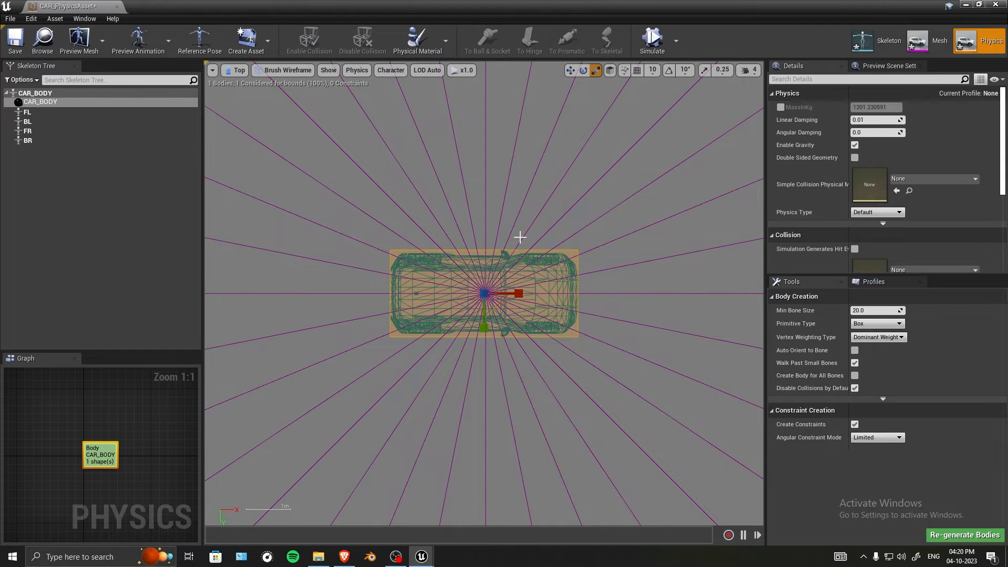
pyautogui.scroll(2, 520, 238)
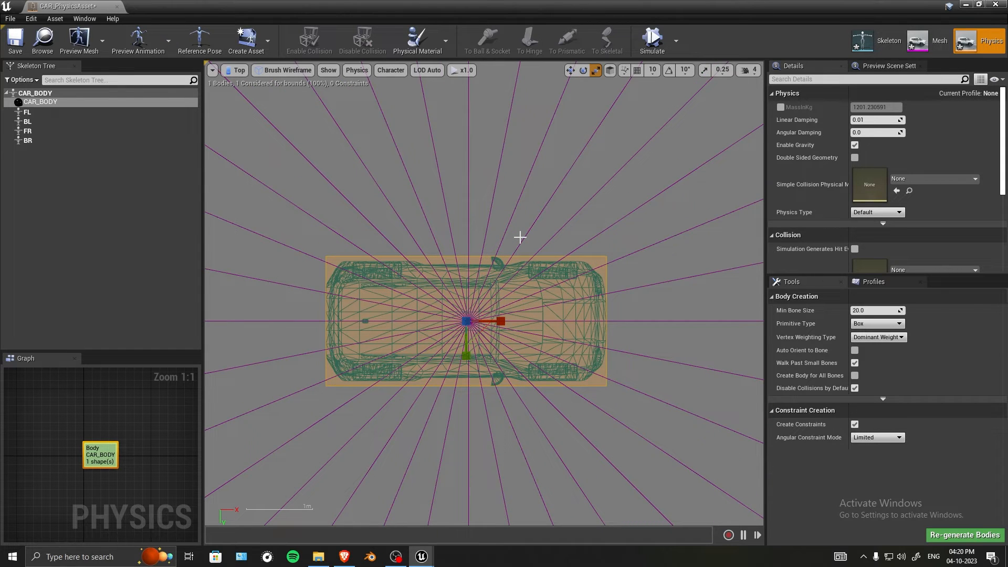
pyautogui.hotkey('alt', 'h')
pyautogui.scroll(5, 522, 260)
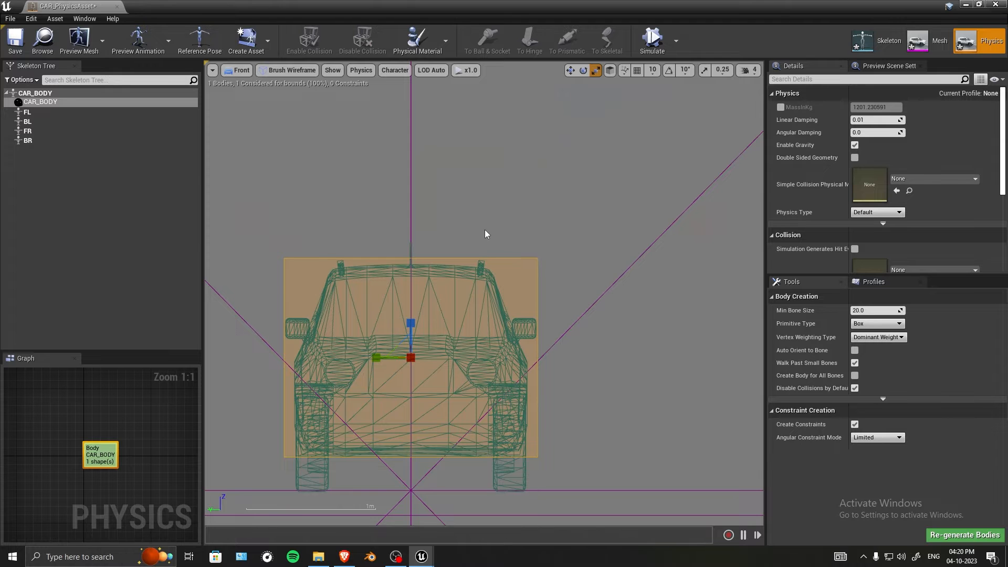
pyautogui.hotkey('alt', 'g')
pyautogui.moveTo(525, 210)
pyautogui.keyDown('alt'); pyautogui.mouseDown()
pyautogui.moveTo(436, 218)
pyautogui.moveTo(341, 208)
pyautogui.moveTo(420, 192)
pyautogui.moveTo(525, 225)
pyautogui.mouseUp(); pyautogui.keyUp('alt')
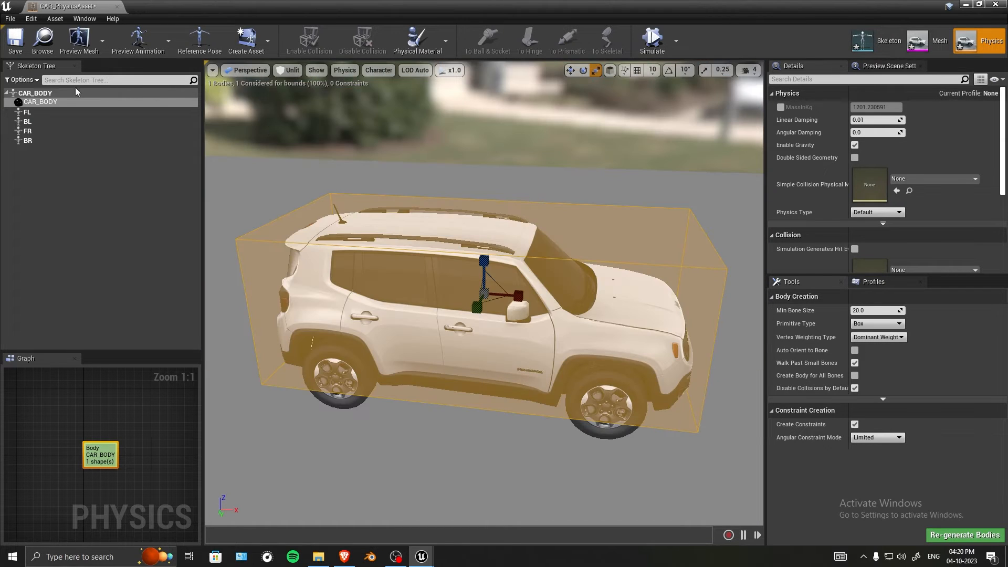
# Select the wheel bones FL, BL, FR and BR and set the primitive type for body creation to Sphere.
pyautogui.click(28, 112)
pyautogui.keyDown('shift'); pyautogui.click(32, 140); pyautogui.keyUp('shift')
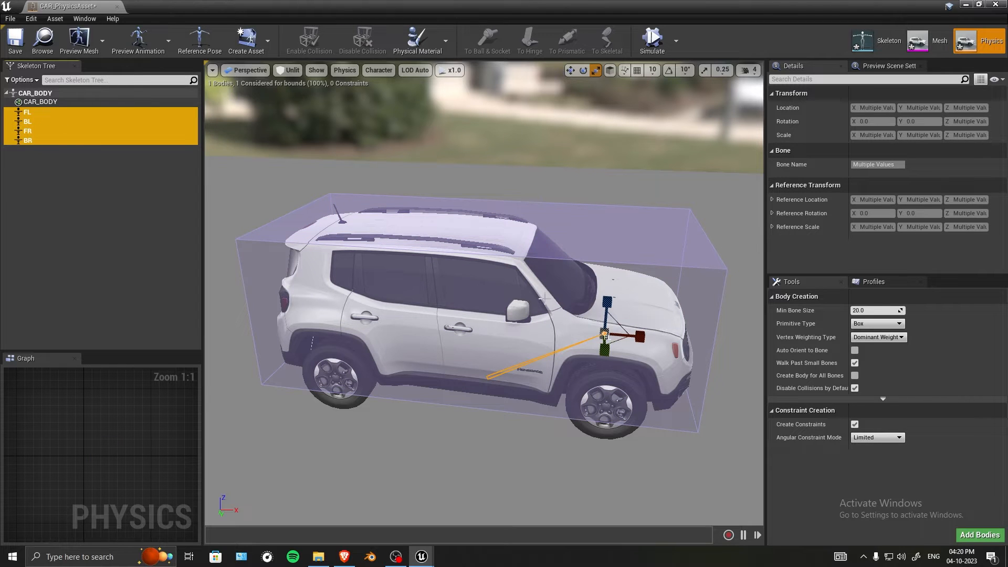
pyautogui.keyDown('alt'); pyautogui.moveTo(682, 245); pyautogui.dragTo(658, 326); pyautogui.keyUp('alt')
pyautogui.press('w')
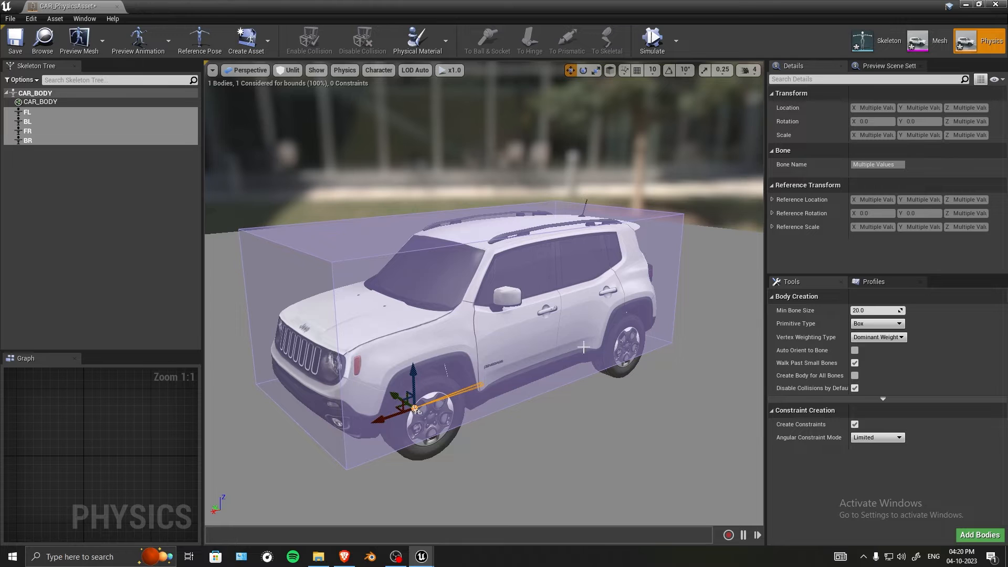
pyautogui.keyDown('alt'); pyautogui.moveTo(493, 376); pyautogui.dragTo(514, 387); pyautogui.keyUp('alt')
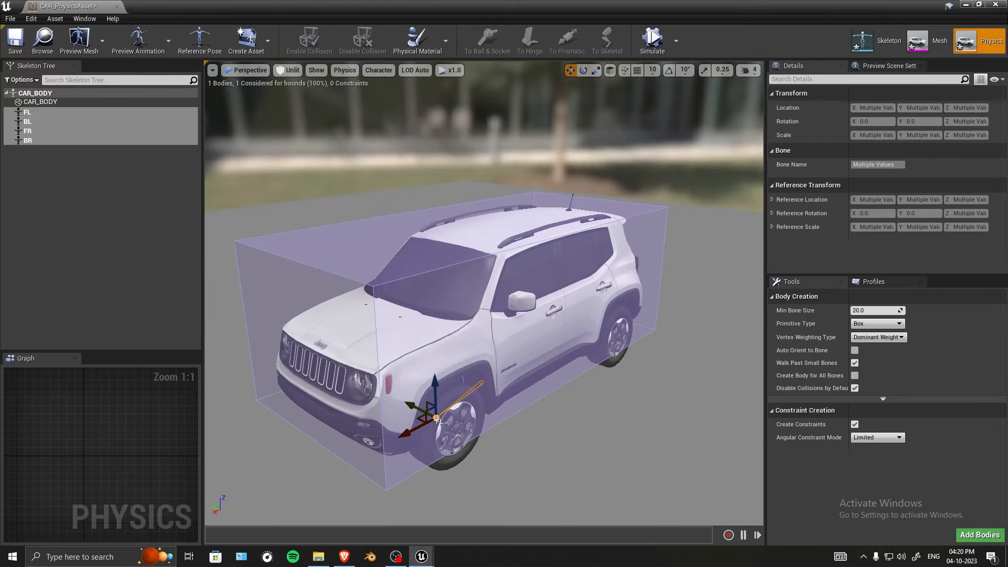
pyautogui.click(882, 322)
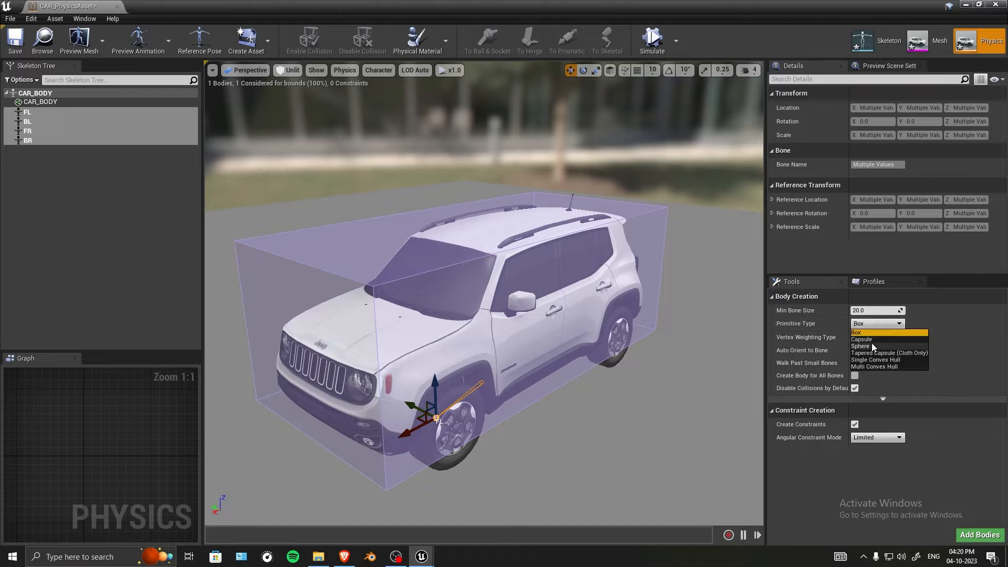
pyautogui.click(871, 346)
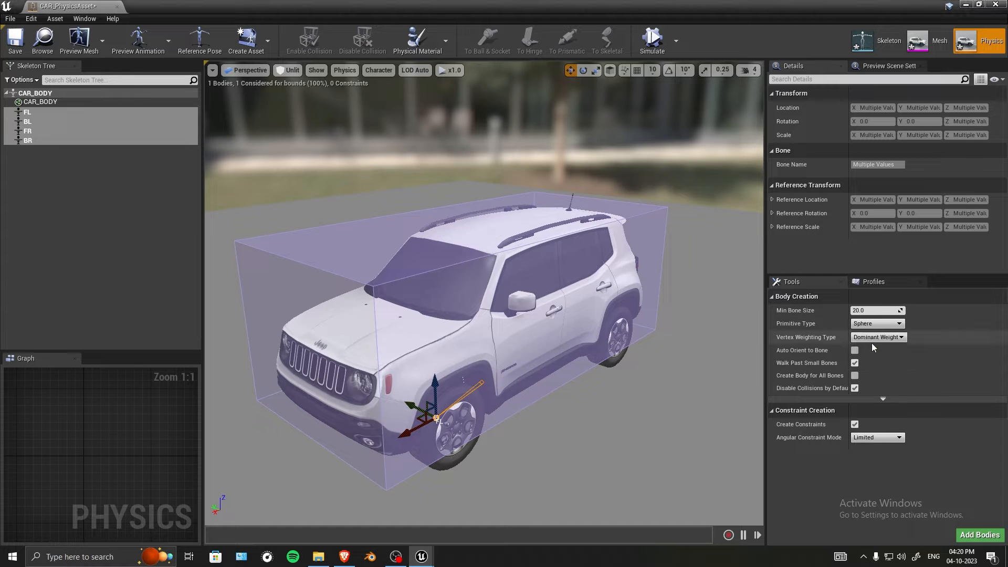
# Add sphere bodies to the selected wheel bones and inspect how they fit the wheels from below and above.
pyautogui.click(984, 538)
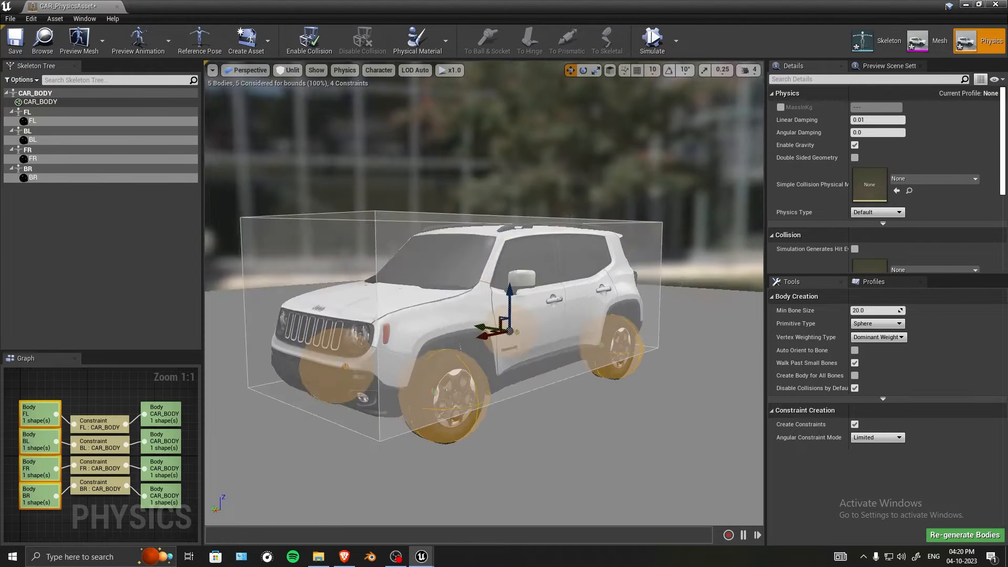
pyautogui.keyDown('alt'); pyautogui.moveTo(592, 336); pyautogui.dragTo(573, 231); pyautogui.keyUp('alt')
pyautogui.scroll(6, 589, 352)
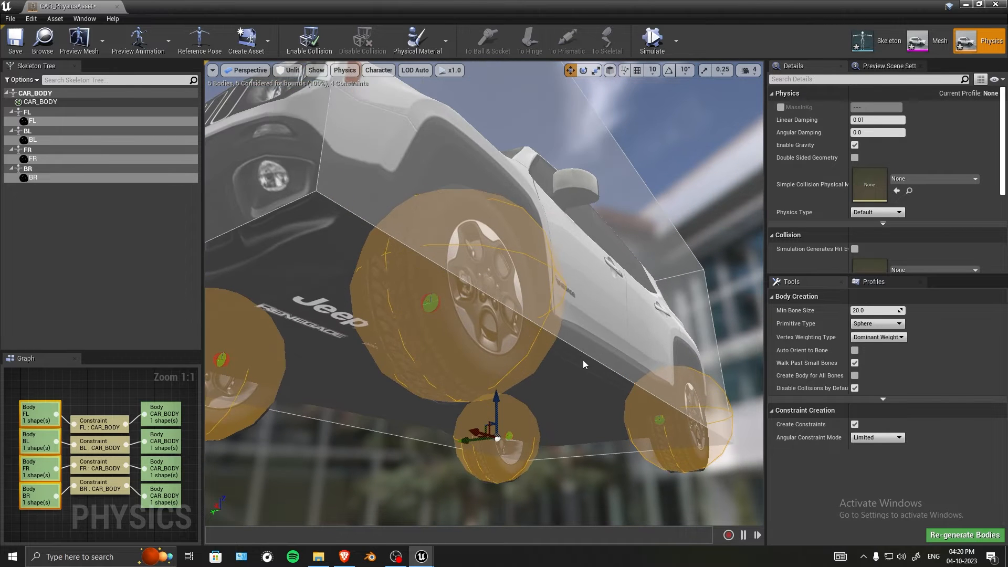
pyautogui.keyDown('alt'); pyautogui.moveTo(570, 286); pyautogui.dragTo(603, 446); pyautogui.keyUp('alt')
pyautogui.scroll(-8, 570, 287)
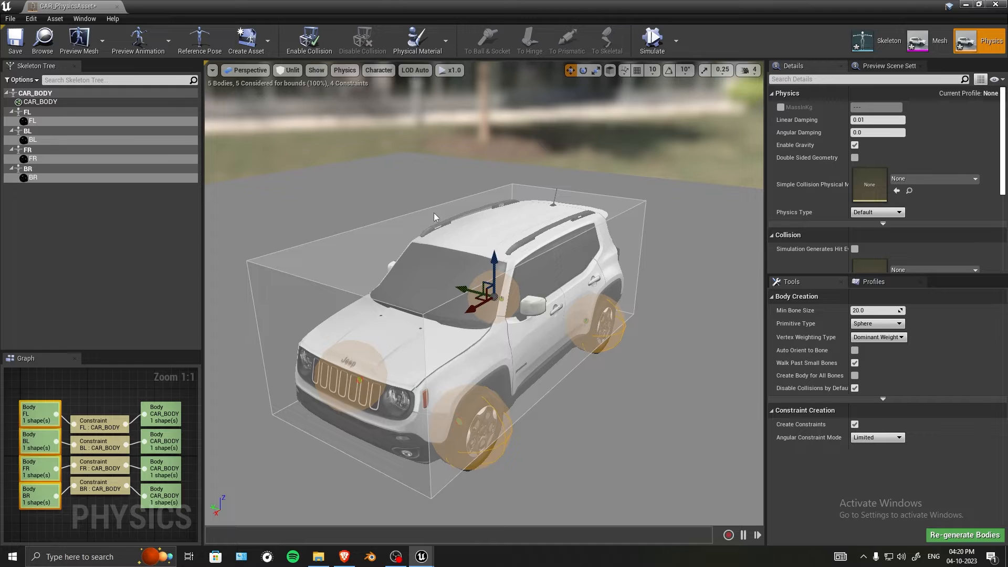
# Hide the bones in the skeleton tree so it lists only the physics bodies, and clear the selection.
pyautogui.click(21, 80)
pyautogui.click(42, 250)
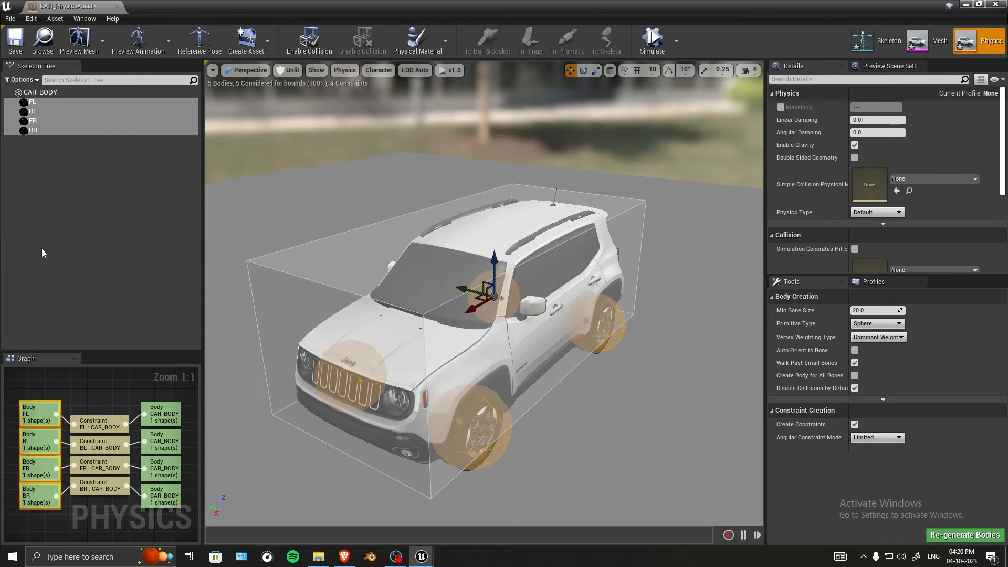
pyautogui.click(59, 184)
# Select all bodies from CAR_BODY to BR, enable collision between them and disable it again.
pyautogui.click(41, 93)
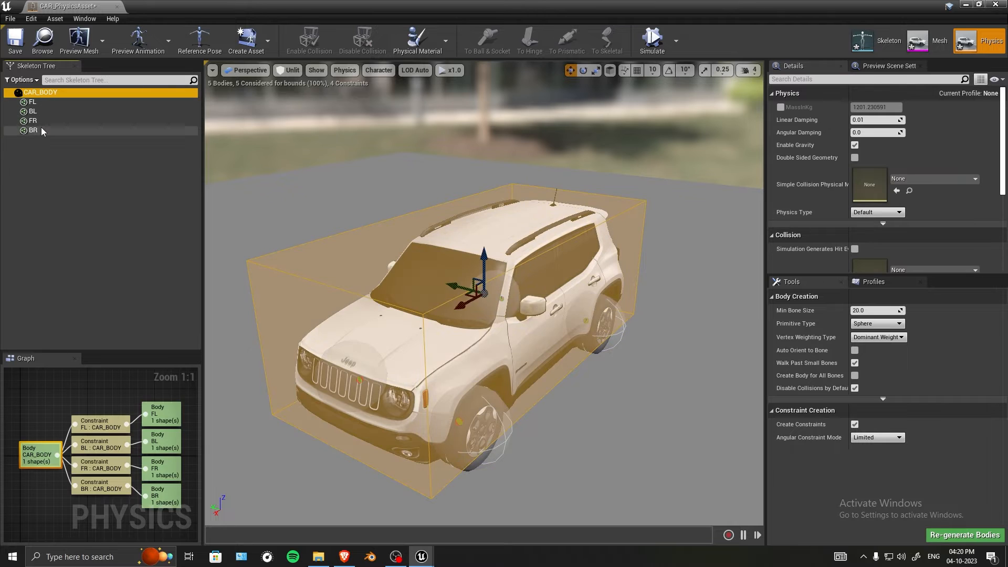
pyautogui.keyDown('shift'); pyautogui.click(41, 127); pyautogui.keyUp('shift')
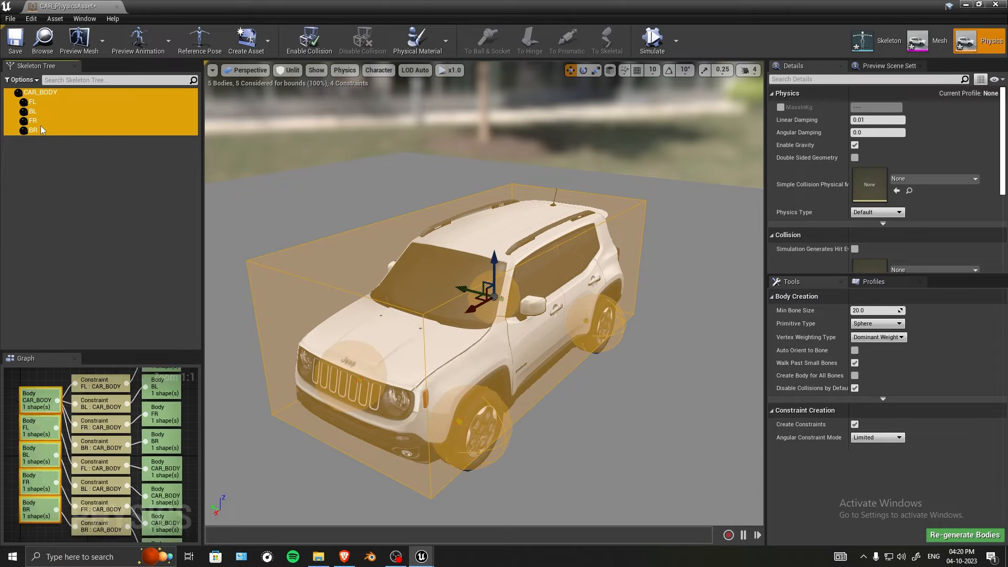
pyautogui.click(302, 51)
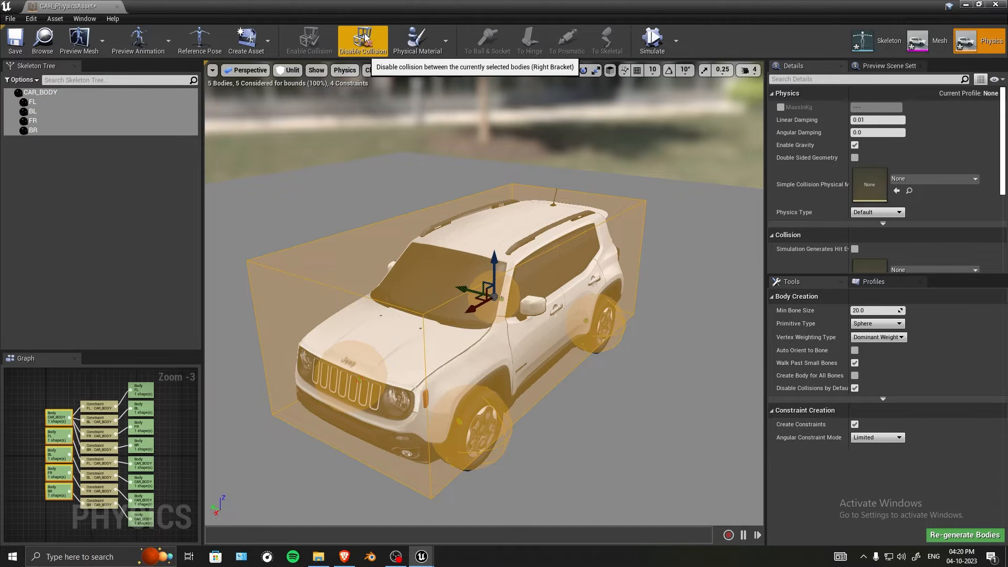
pyautogui.click(364, 39)
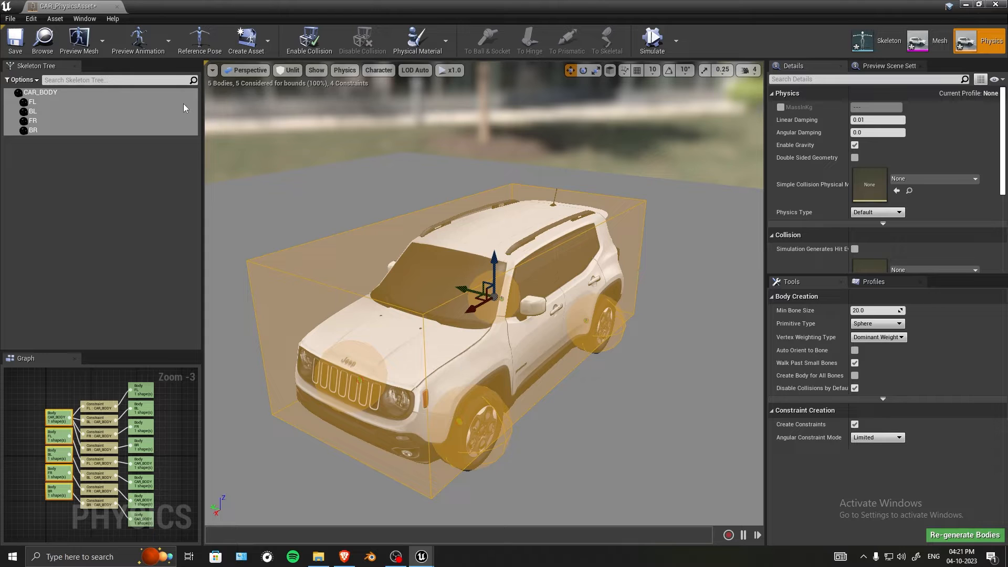
# Deselect the bodies and save the physics asset.
pyautogui.click(170, 179)
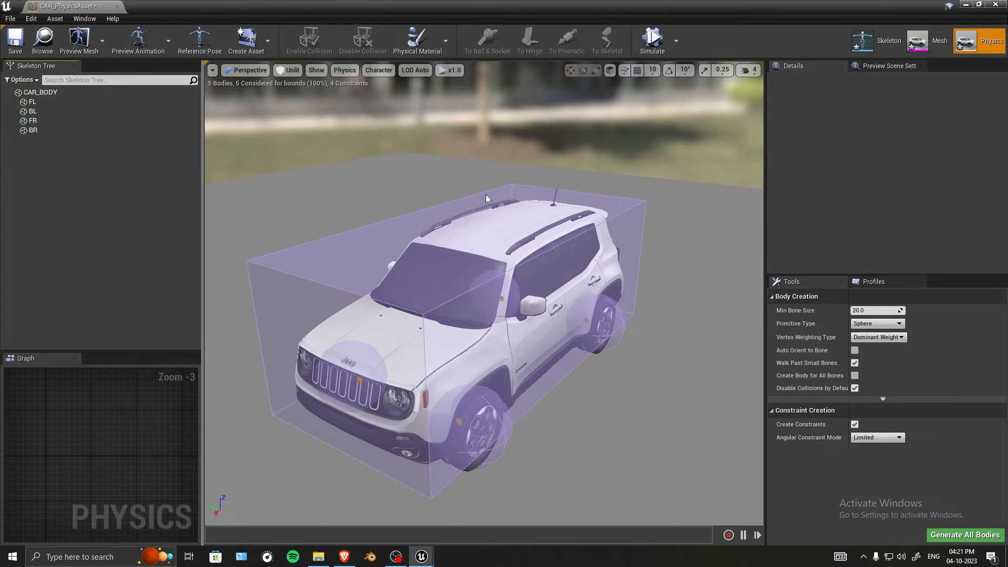
pyautogui.moveTo(529, 167); pyautogui.dragTo(346, 180)
pyautogui.hotkey('ctrl', 's')
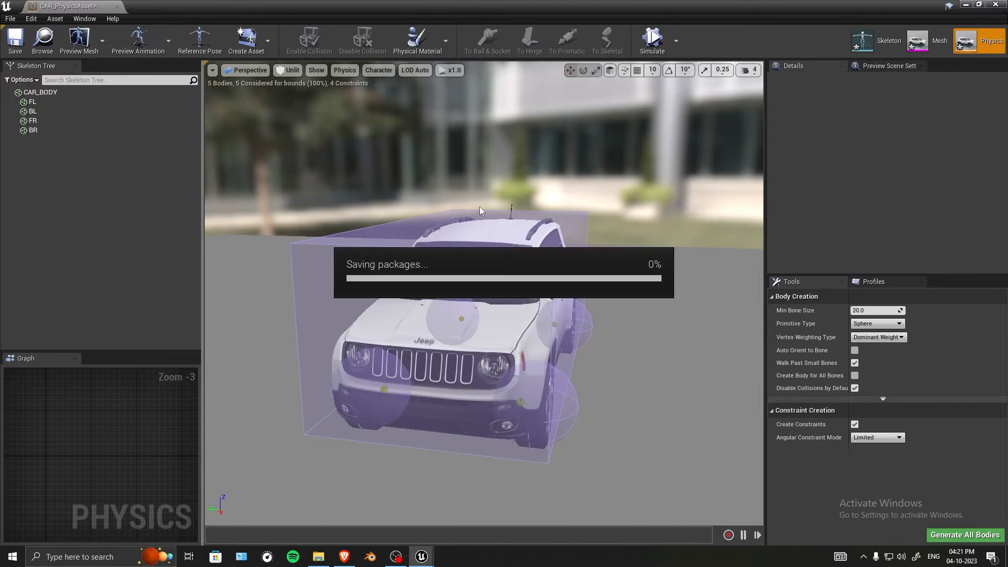
# Select the FL wheel body and dock the CAR_PhysicsAsset editor beside the Level_1 tab.
pyautogui.click(55, 102)
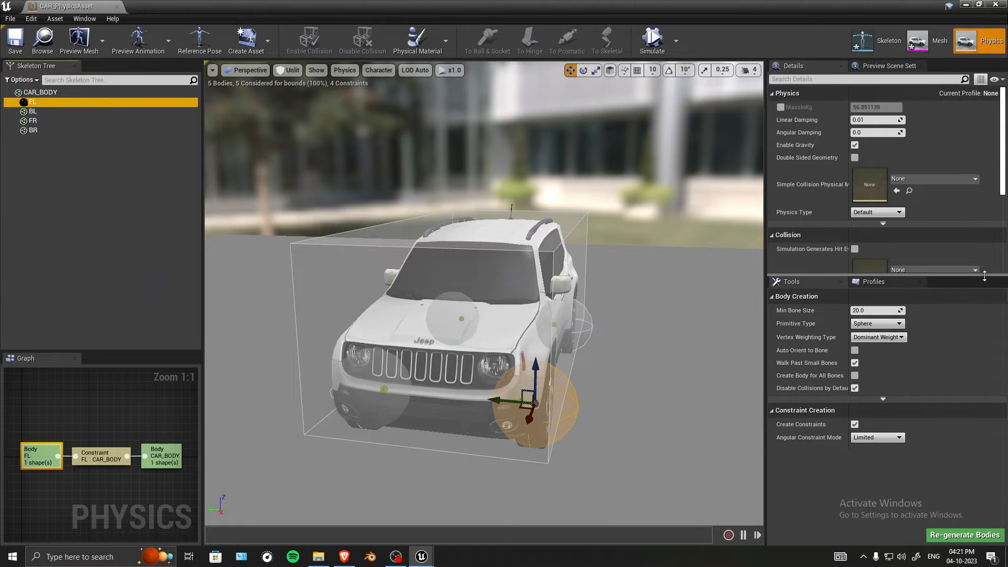
pyautogui.moveTo(985, 275); pyautogui.dragTo(983, 287)
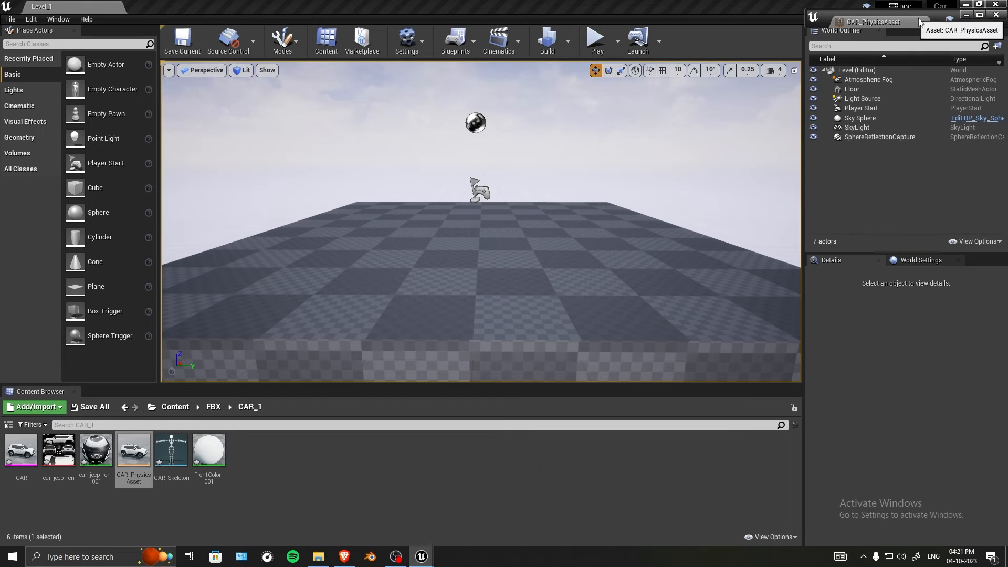
pyautogui.moveTo(872, 27); pyautogui.dragTo(163, 7)
pyautogui.moveTo(504, 314); pyautogui.dragTo(431, 320, button='right')
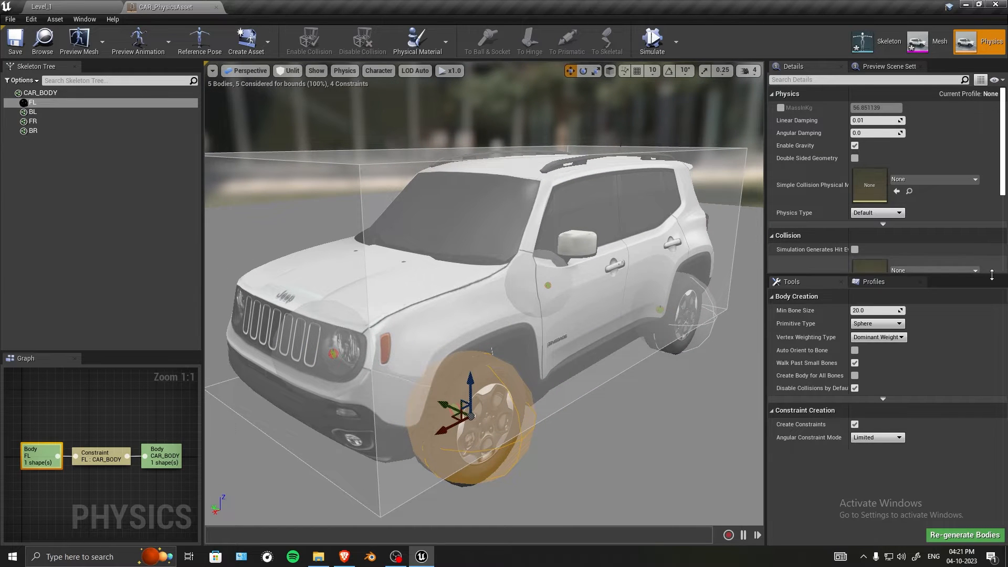
# Enlarge the details area and expand the FL body's sphere primitives under Body Setup.
pyautogui.moveTo(992, 277); pyautogui.dragTo(991, 404)
pyautogui.scroll(-2, 915, 293)
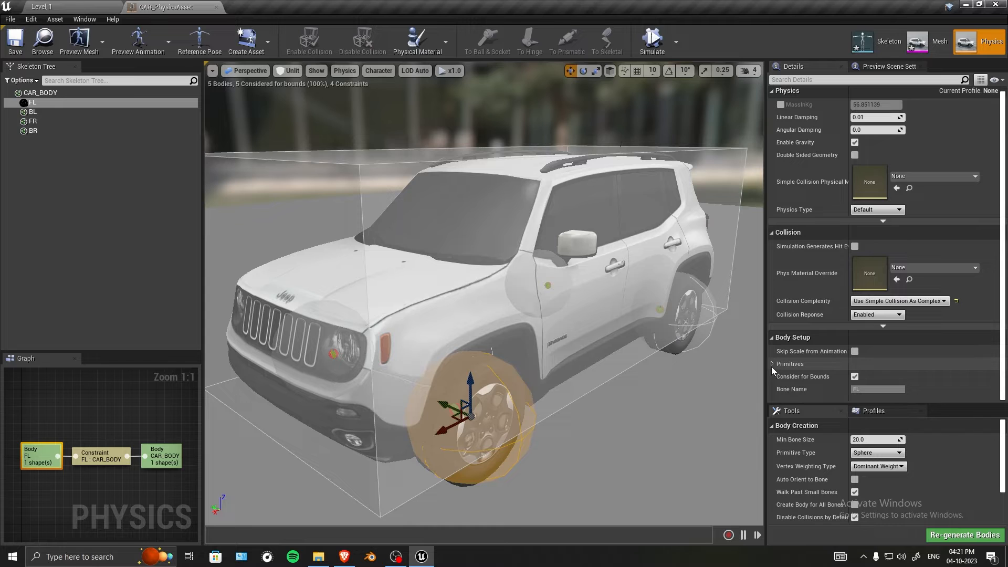
pyautogui.click(792, 363)
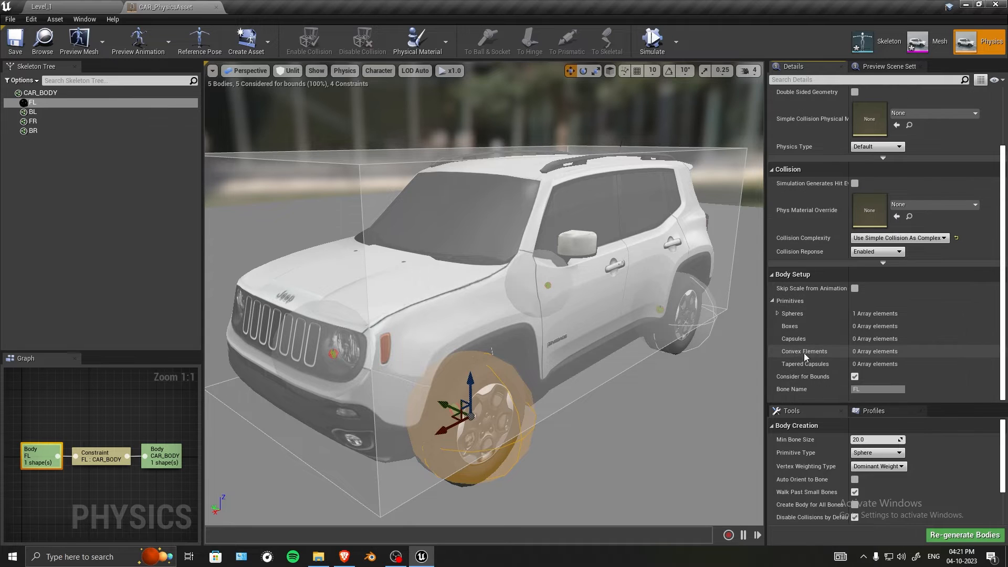
pyautogui.click(777, 314)
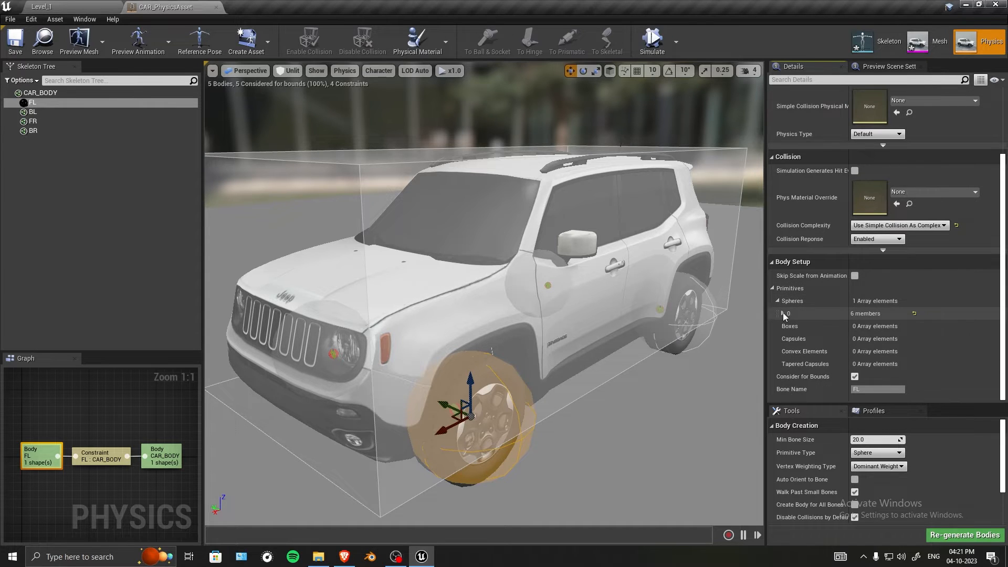
# Expand the FL body's sphere collision primitive and examine its center, radius and collision settings.
pyautogui.click(782, 314)
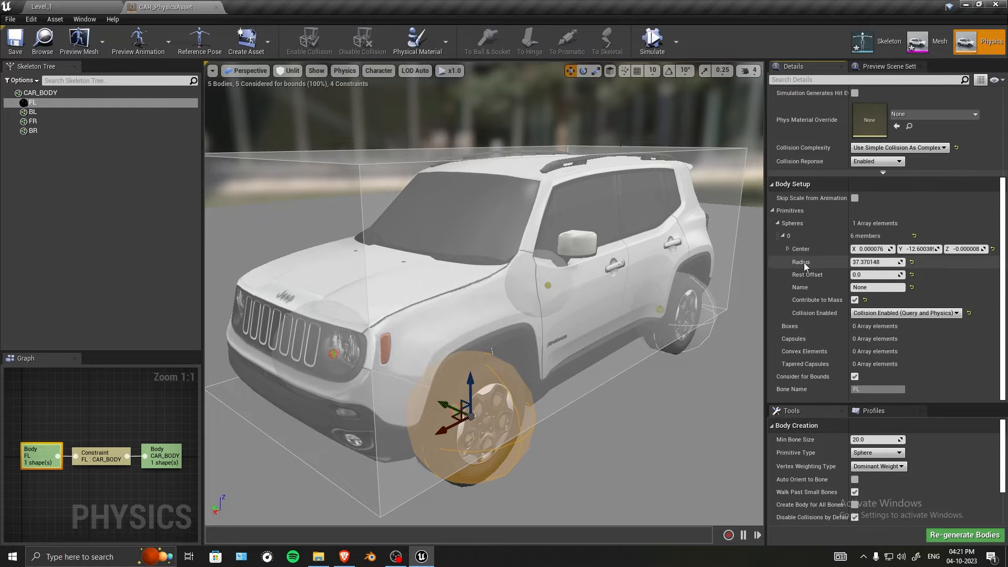
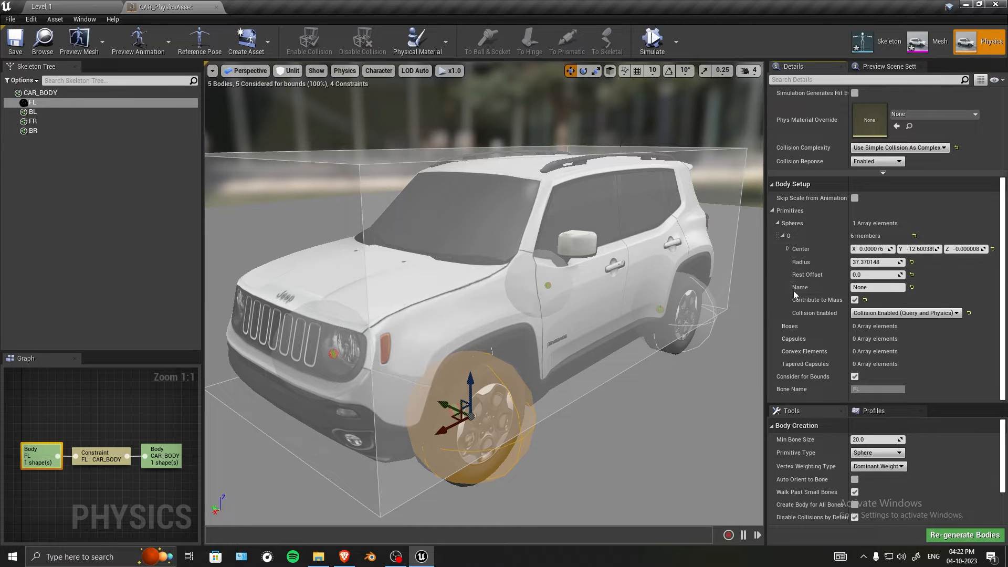
# Return to Level_1 and create a Blueprint class in the CAR_1 folder with VehicleWheel as its parent class.
pyautogui.click(64, 6)
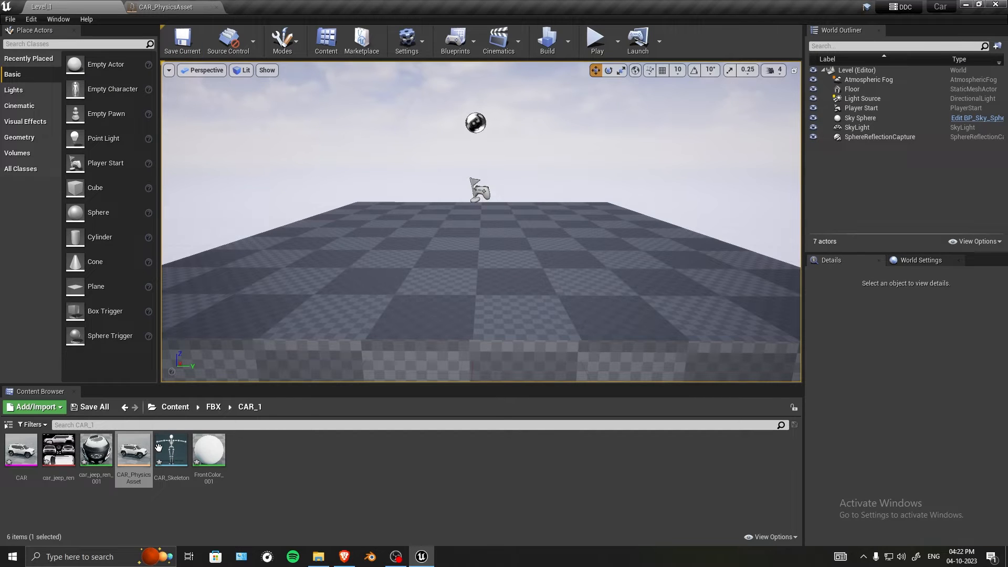
pyautogui.click(175, 519)
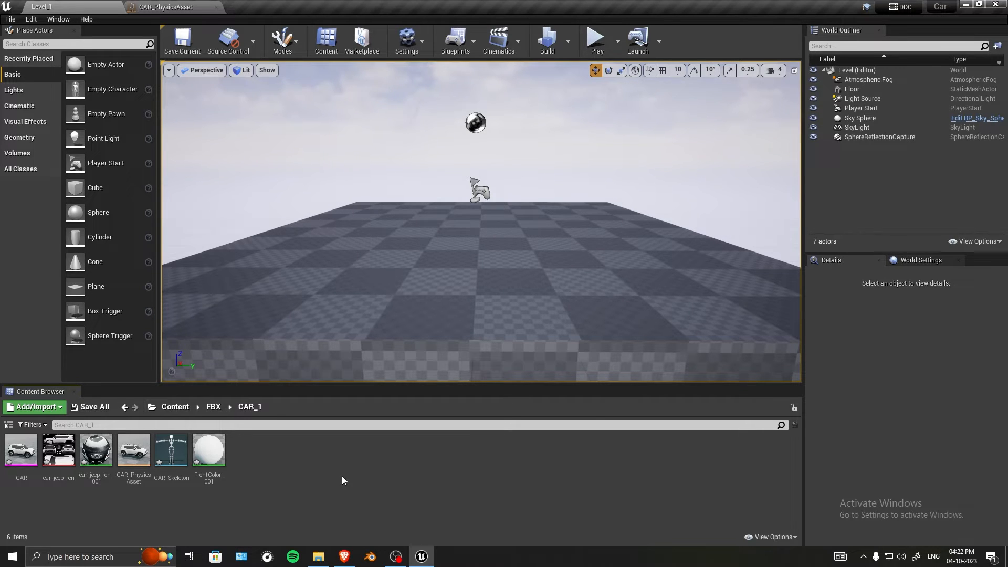
pyautogui.rightClick(341, 451)
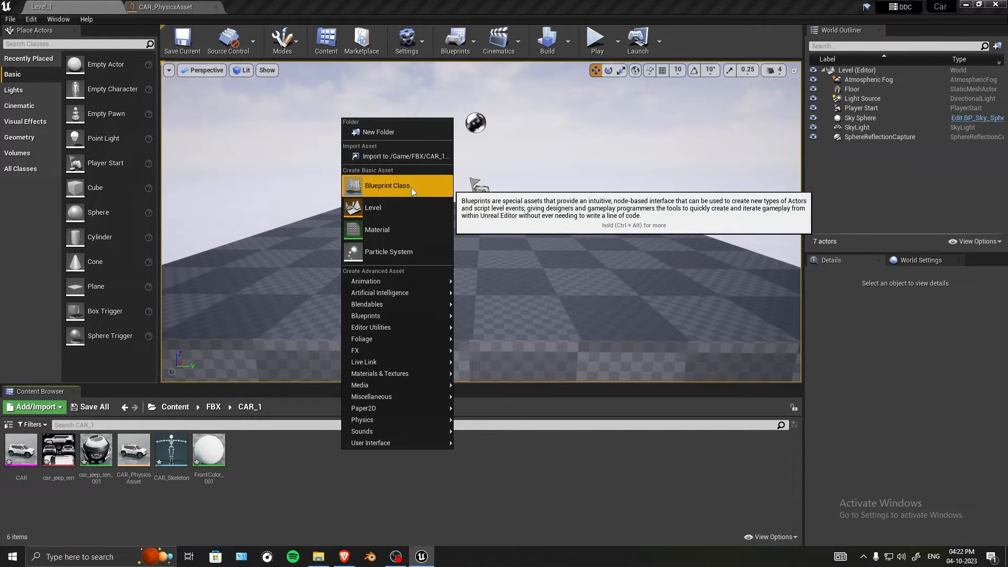
pyautogui.click(389, 185)
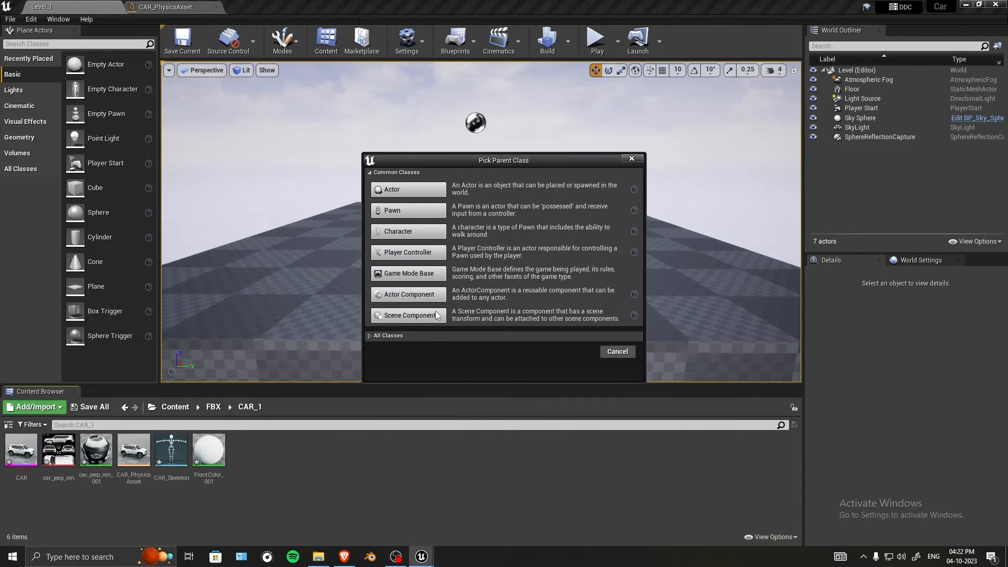
pyautogui.click(368, 335)
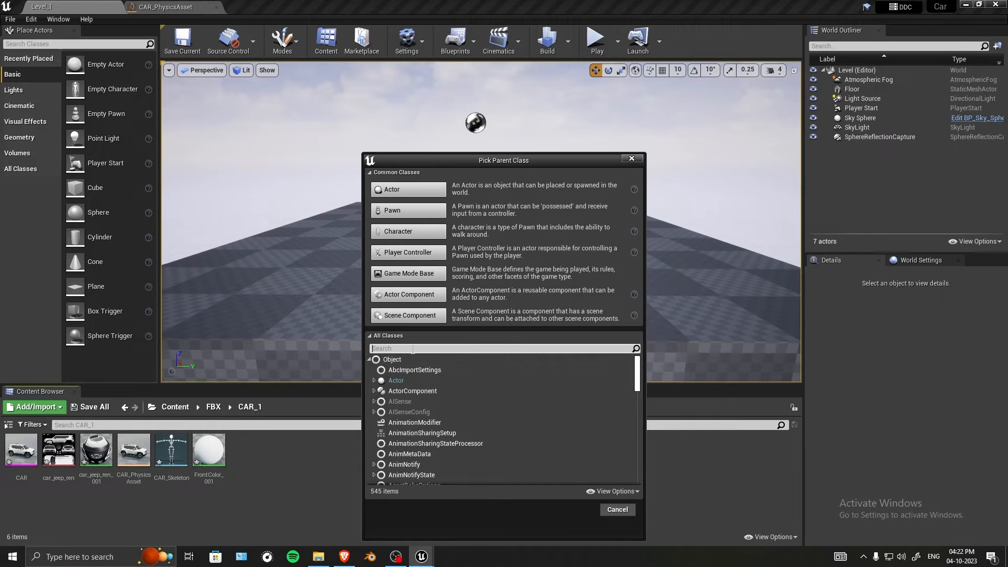
pyautogui.write('whe')
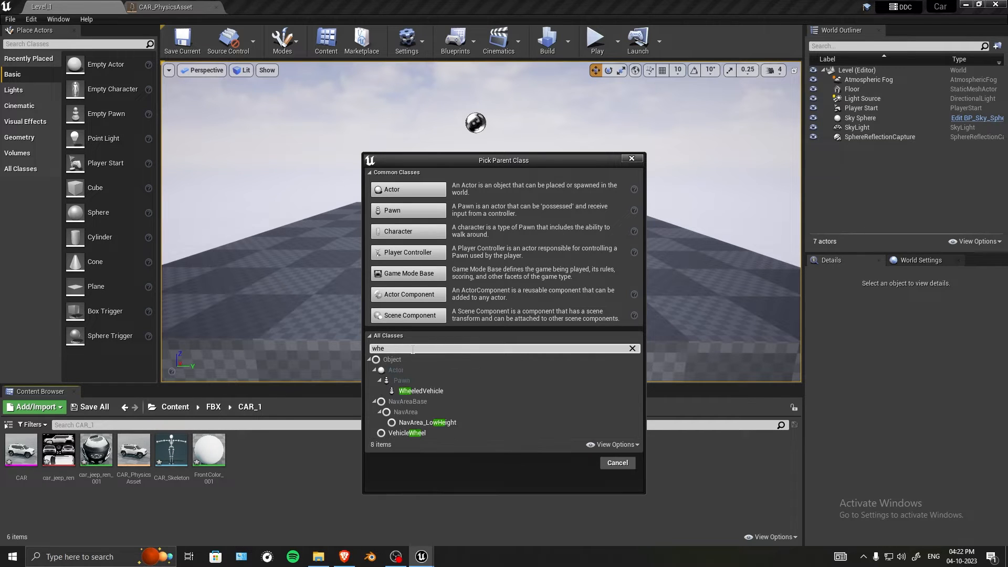
pyautogui.write('lel')
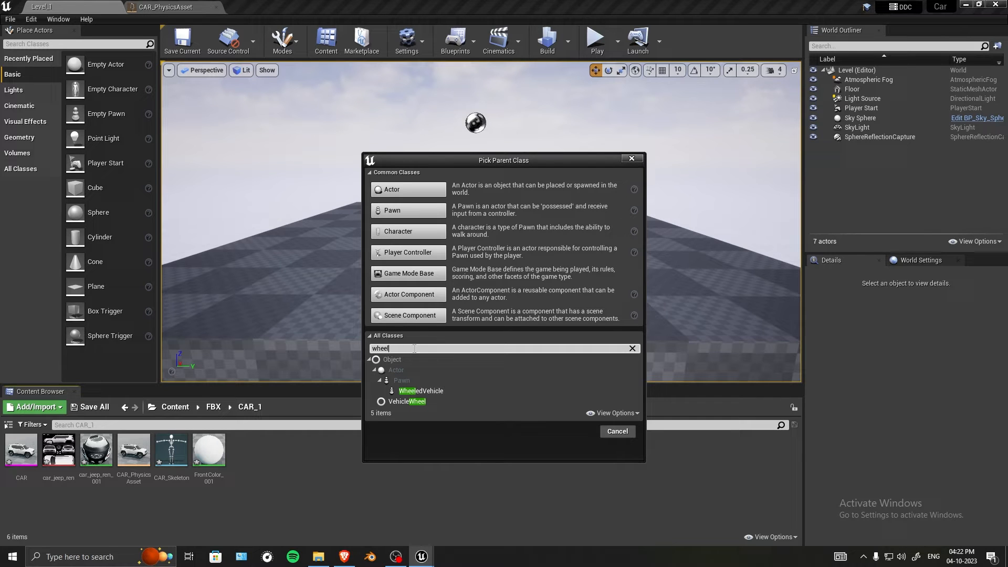
pyautogui.click(417, 403)
pyautogui.click(576, 436)
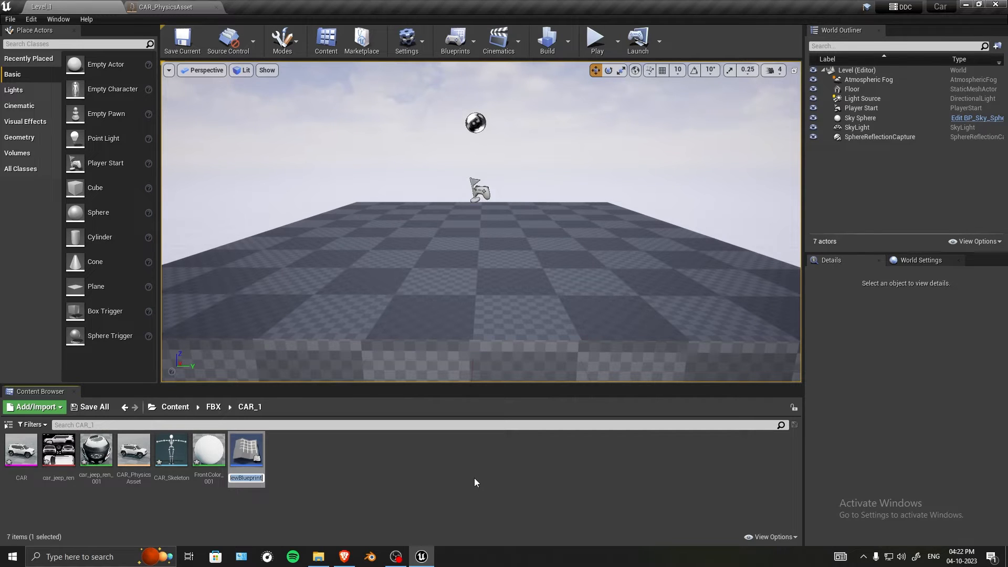
# Name the new wheel blueprint Front_Wheel_Collider.
pyautogui.write('Fornt')
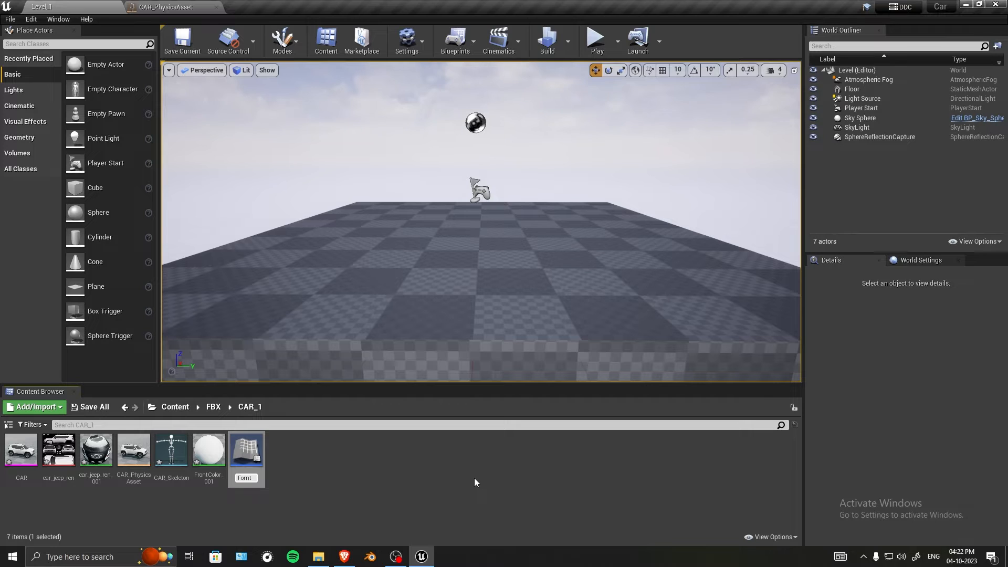
pyautogui.write('_Wheel_Collider')
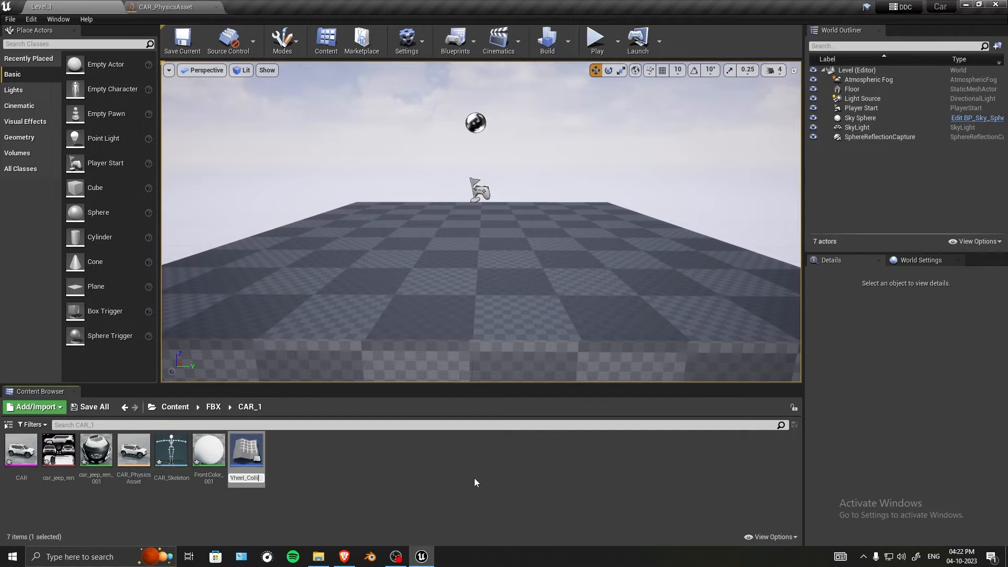
pyautogui.press('Return')
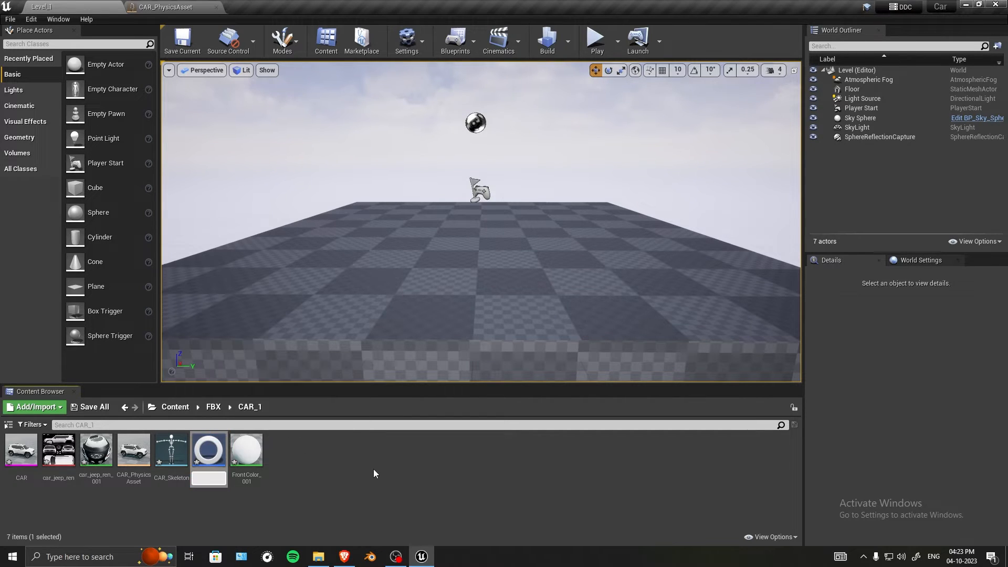
pyautogui.press('F2')
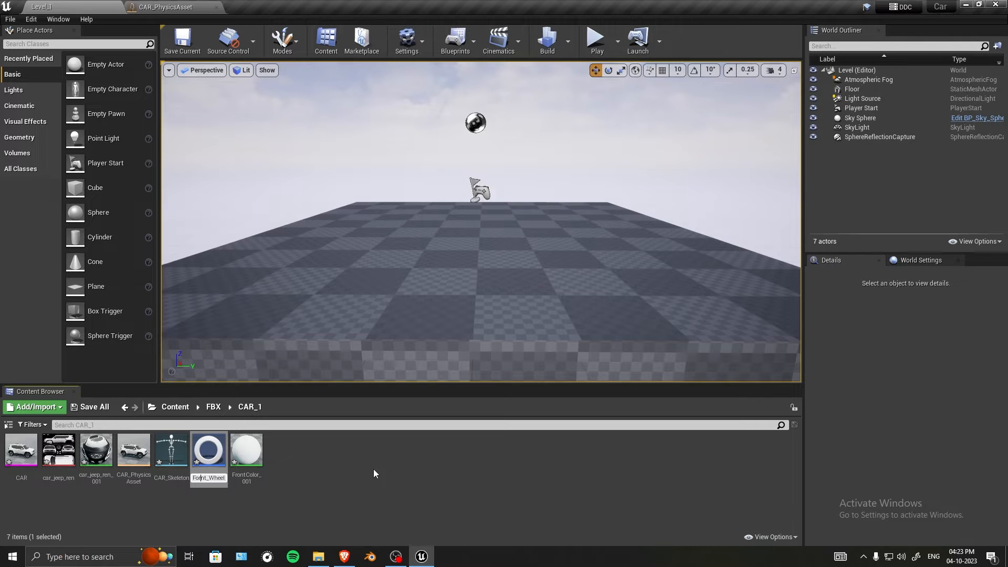
pyautogui.press('BackSpace')
pyautogui.press('Right')
pyautogui.write('o')
pyautogui.press('Return')
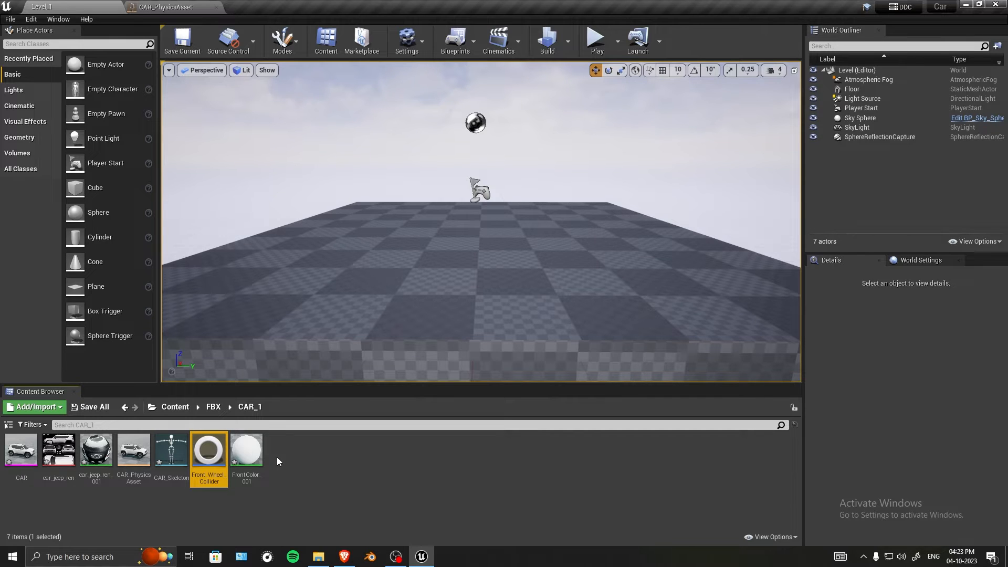
# Duplicate the front wheel collider blueprint and name the copy Back_Wheel_Collider.
pyautogui.hotkey('ctrl', 'w')
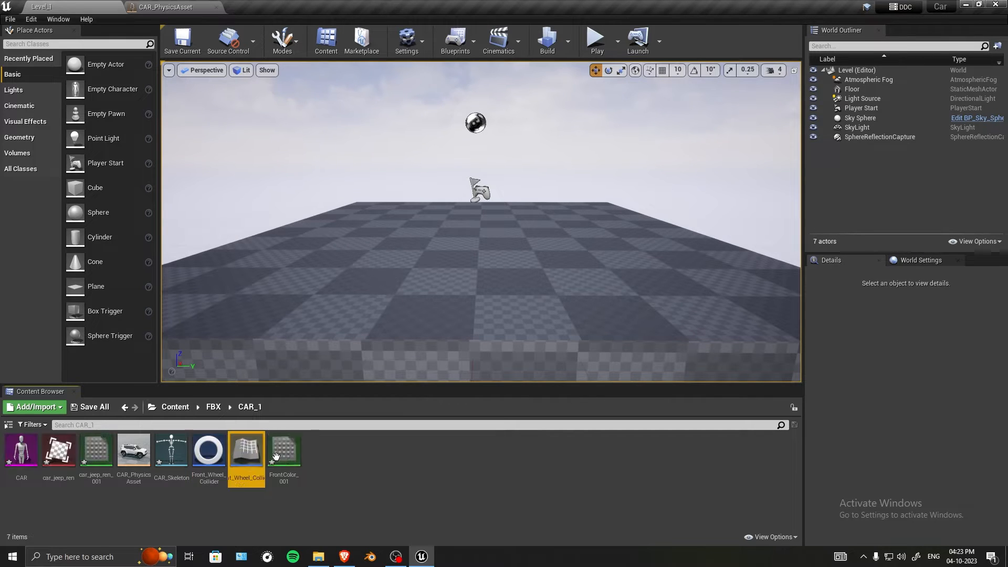
pyautogui.press('Right')
pyautogui.press('BackSpace')
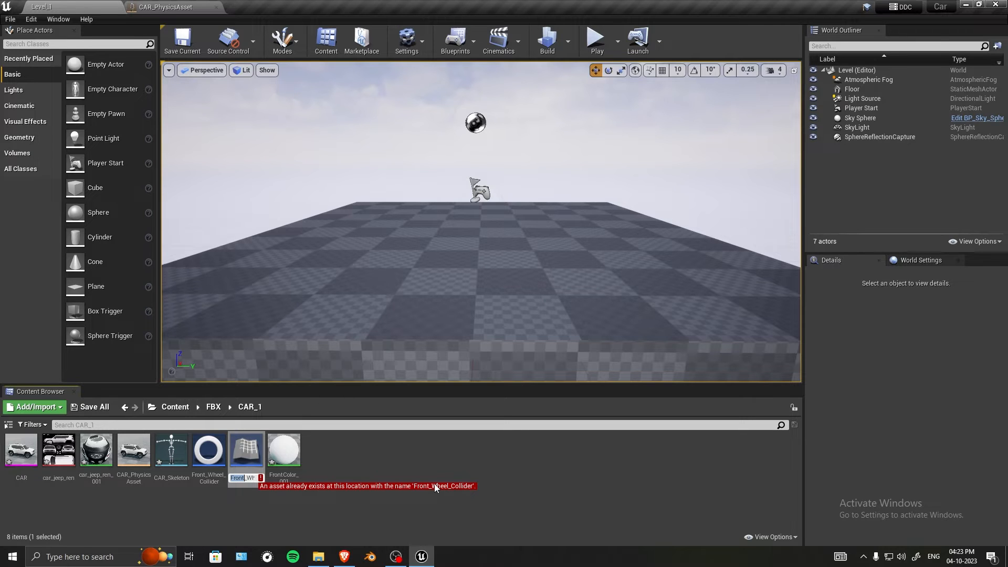
pyautogui.write('Back_Whee')
pyautogui.press('Return')
pyautogui.click(433, 484)
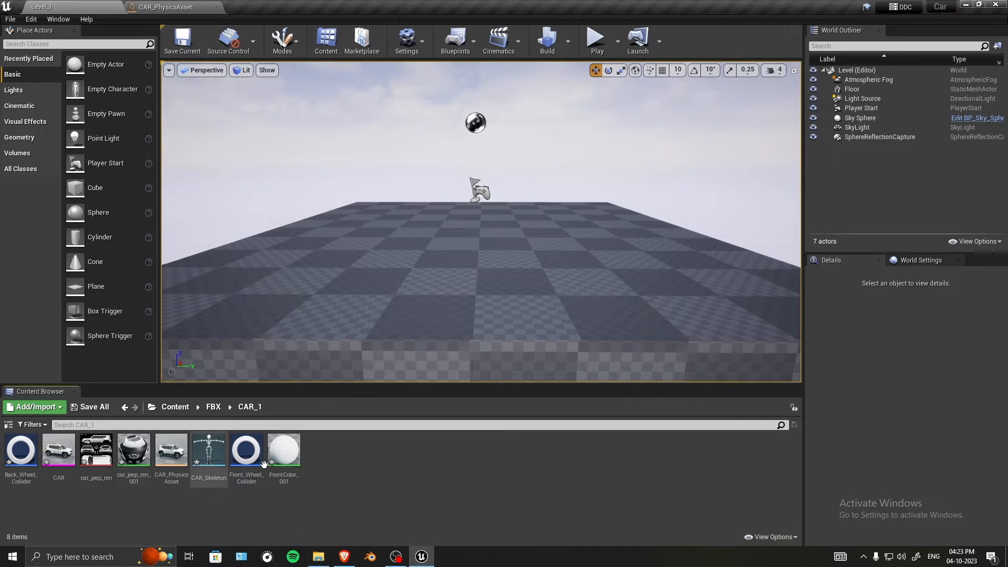
# Create a Blueprint class in the CAR_1 folder with WheeledVehicle as its parent class and name it Car_1_BP.
pyautogui.rightClick(381, 456)
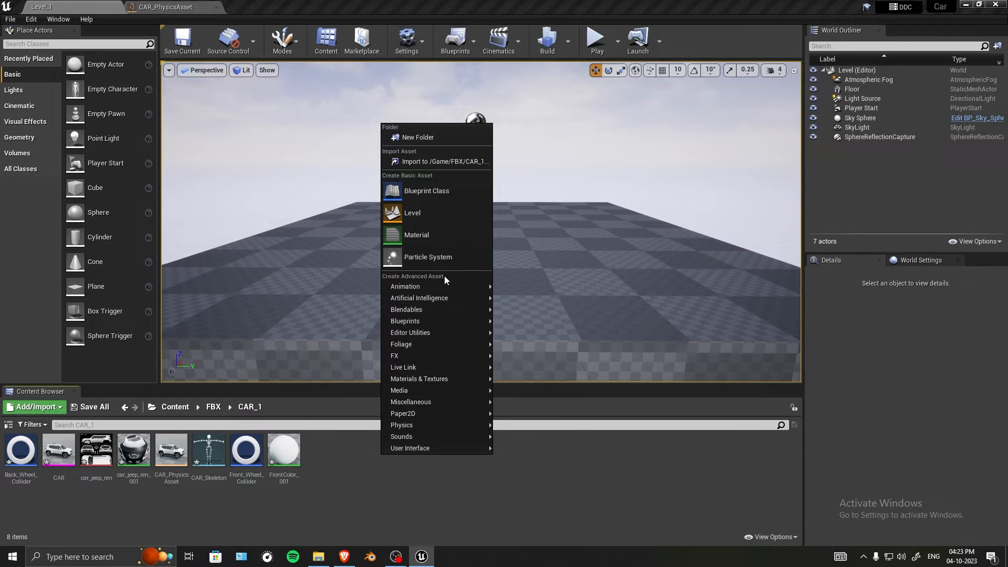
pyautogui.click(457, 190)
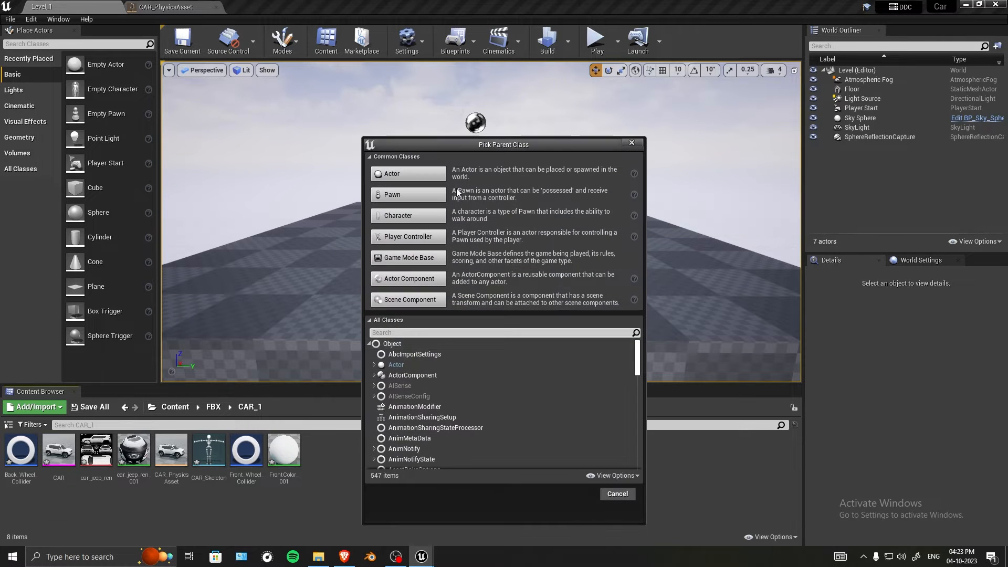
pyautogui.write('vehica')
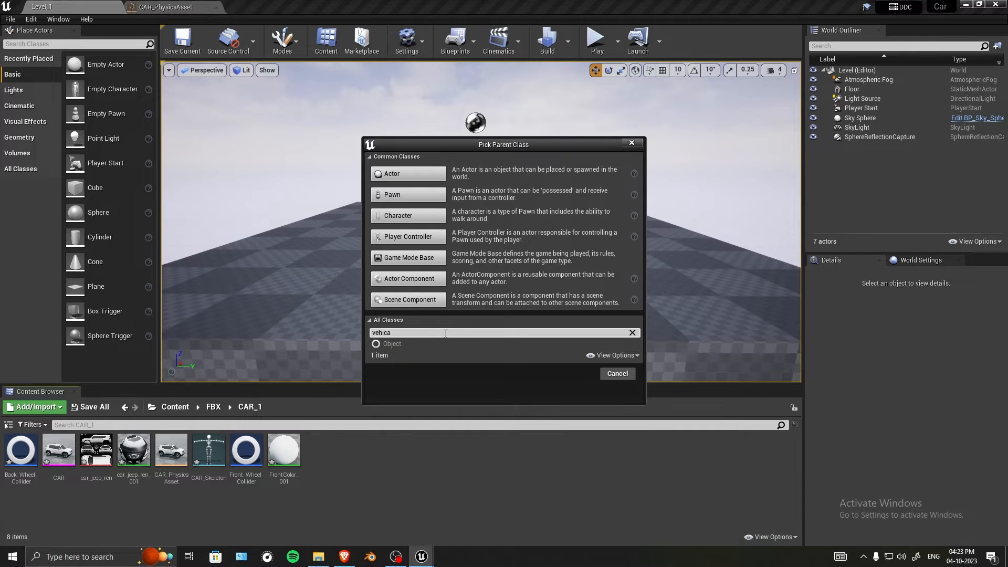
pyautogui.hotkey('ctrl', 'a')
pyautogui.press('BackSpace')
pyautogui.write('wheel')
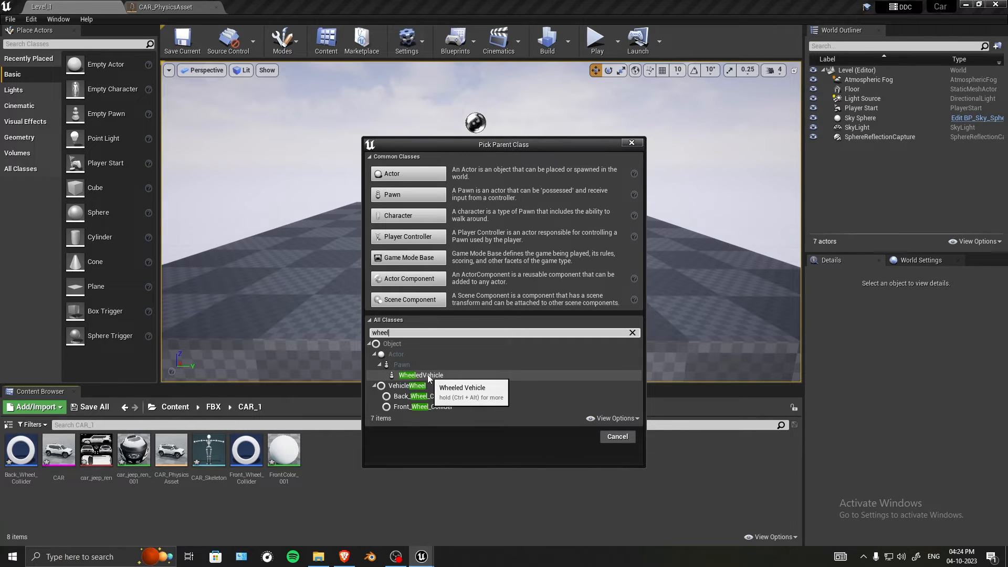
pyautogui.click(421, 376)
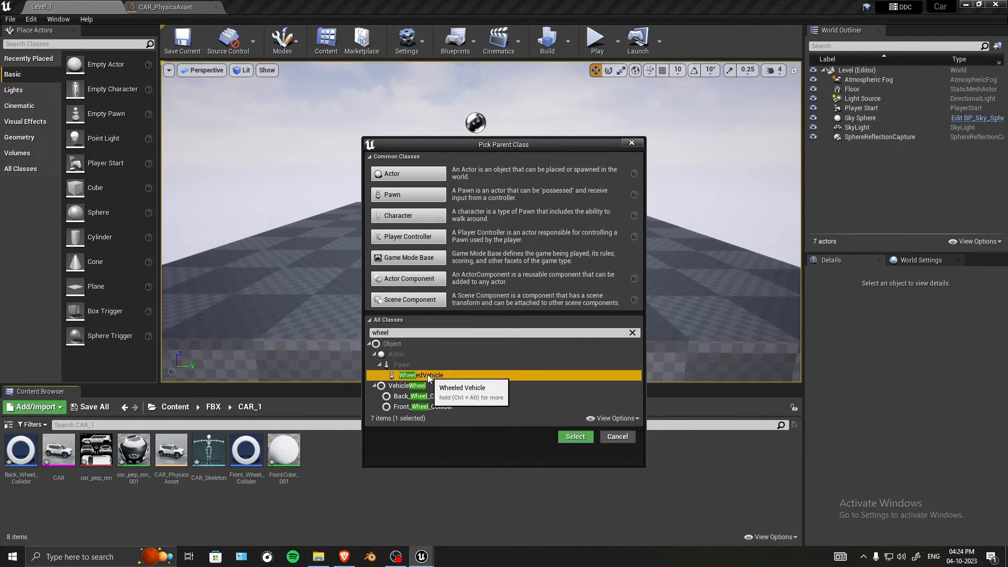
pyautogui.click(576, 438)
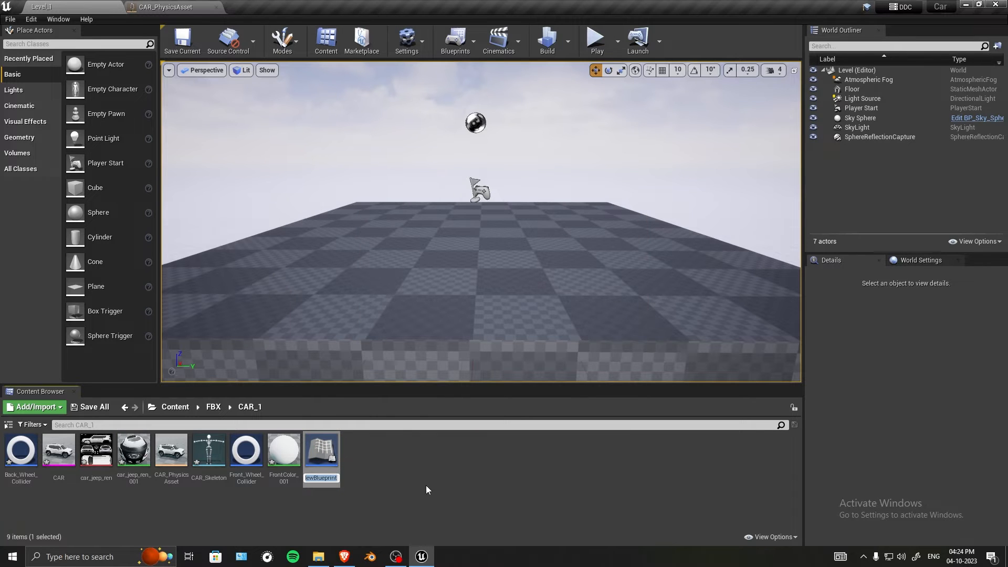
pyautogui.write('Car_1_BP')
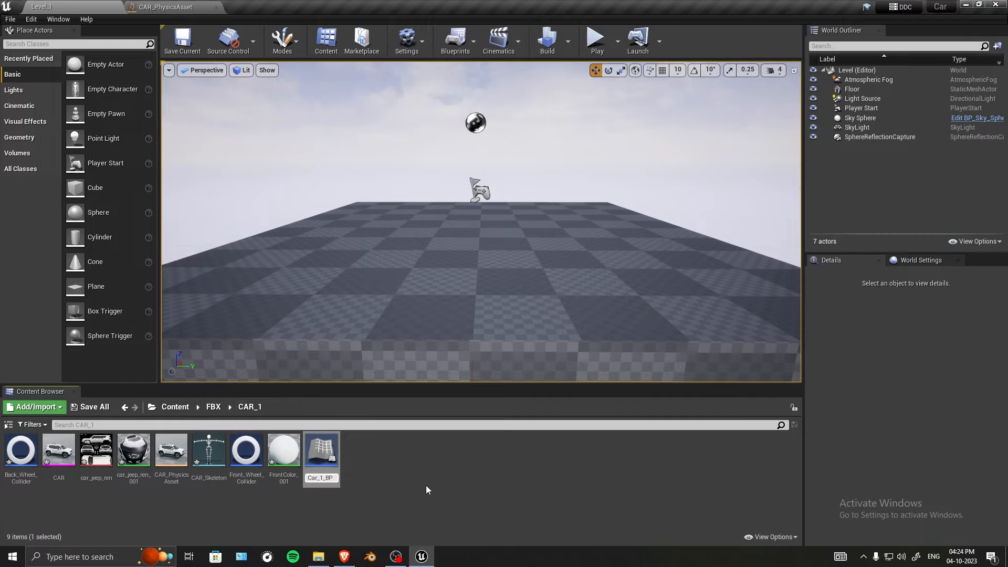
pyautogui.press('Return')
pyautogui.click(426, 485)
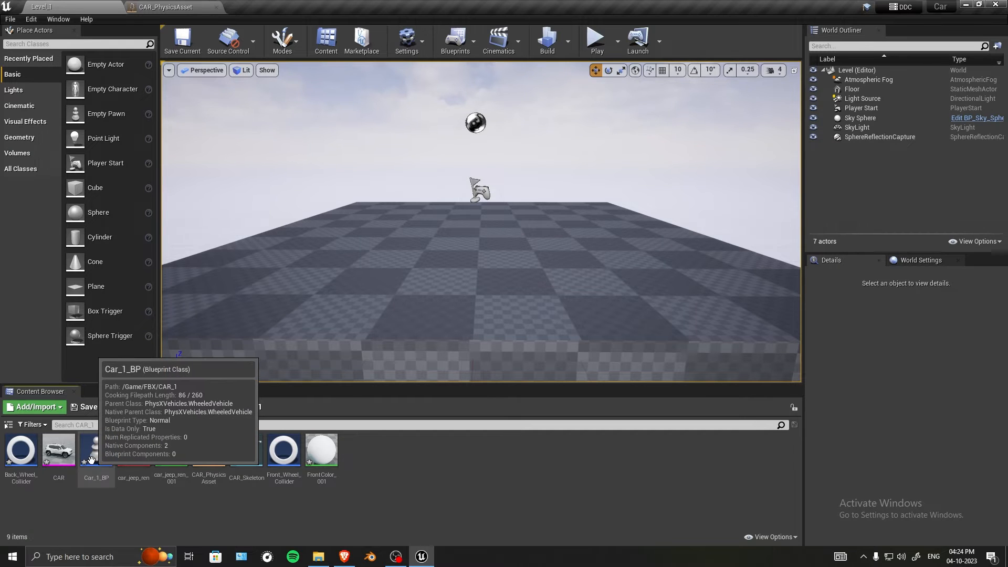
# Open Car_1_BP, assign the CAR skeletal mesh to its inherited Mesh component and compile the blueprint.
pyautogui.doubleClick(91, 460)
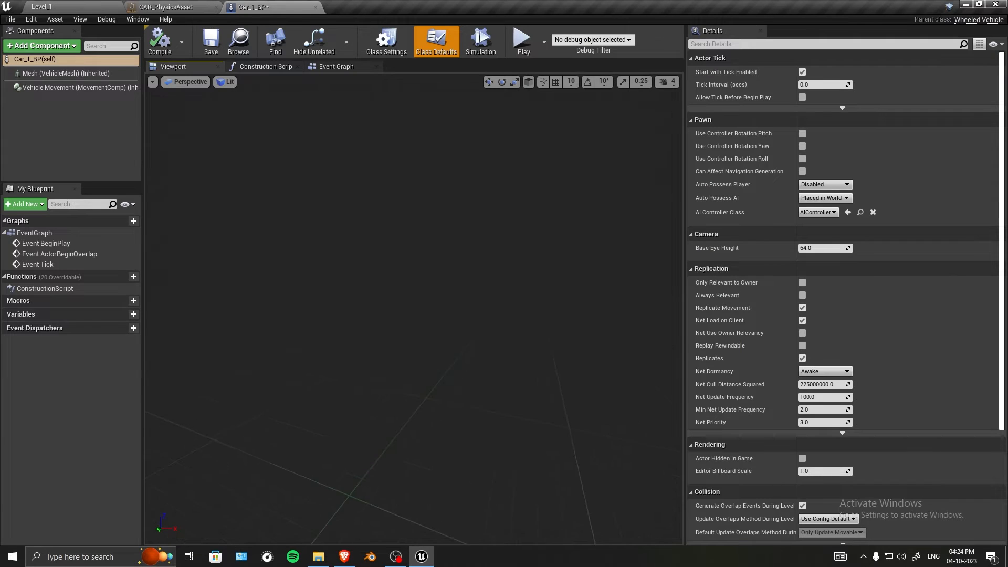
pyautogui.click(87, 72)
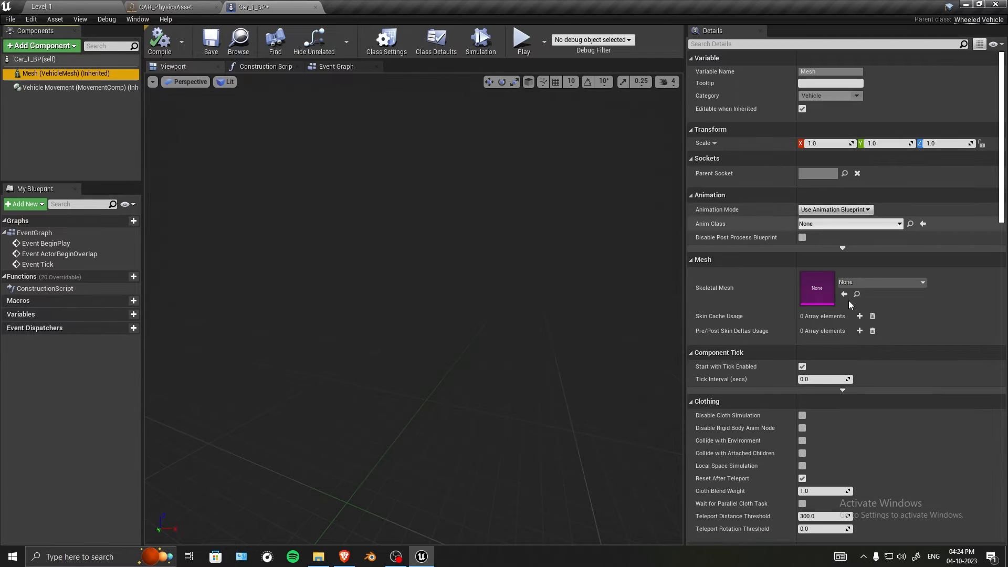
pyautogui.click(897, 282)
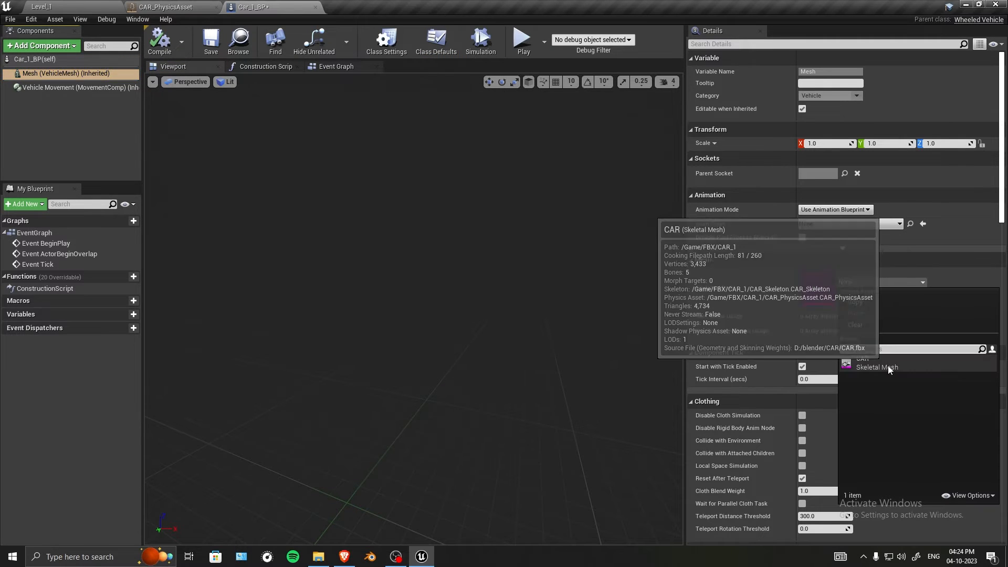
pyautogui.click(886, 365)
pyautogui.moveTo(415, 310); pyautogui.dragTo(399, 331)
pyautogui.click(164, 51)
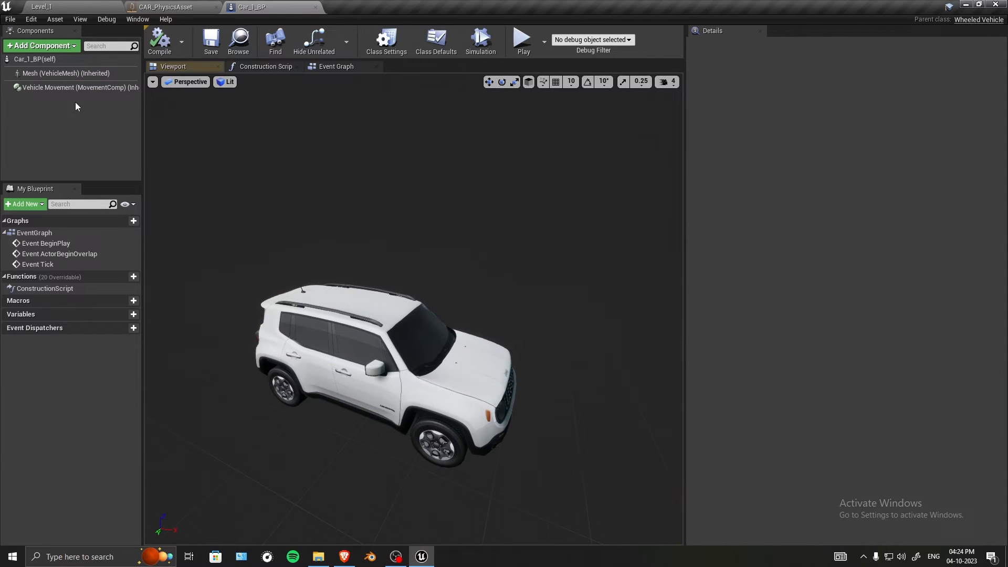
# Inspect the Mesh component's skeletal mesh and material assignments and view the car from its side.
pyautogui.click(68, 74)
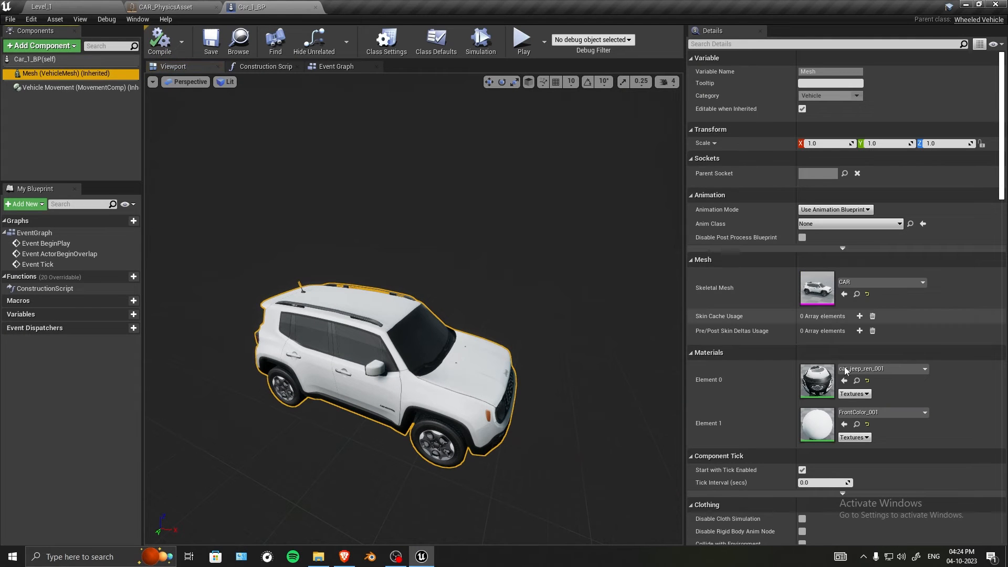
pyautogui.scroll(-2, 842, 362)
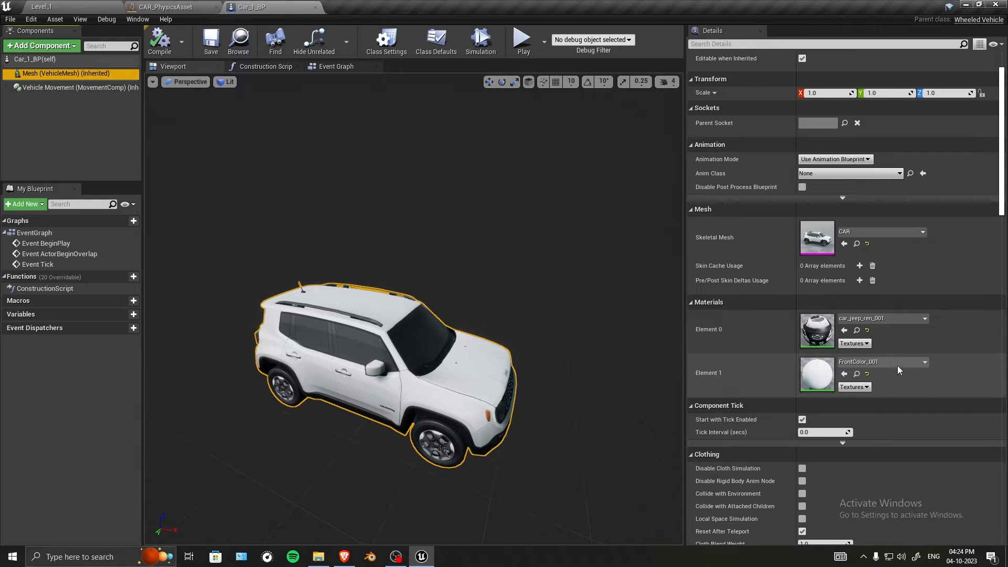
pyautogui.rightClick(714, 377)
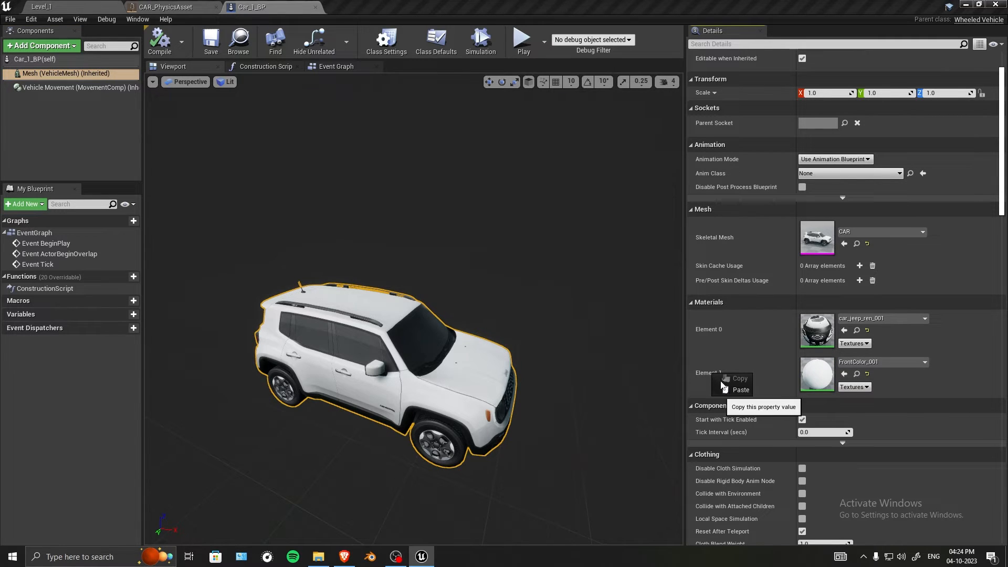
pyautogui.click(732, 378)
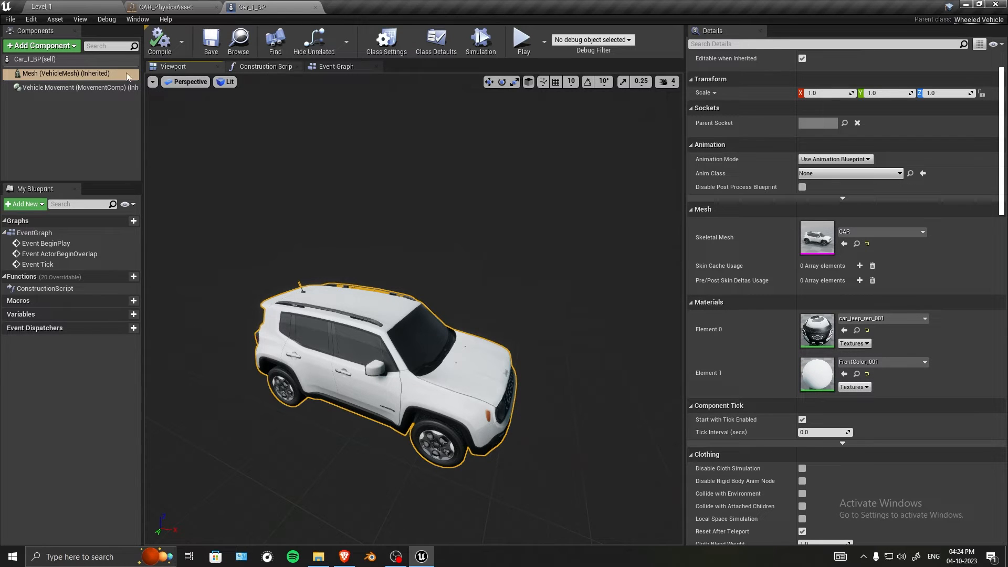
pyautogui.moveTo(392, 214); pyautogui.dragTo(472, 221, button='right')
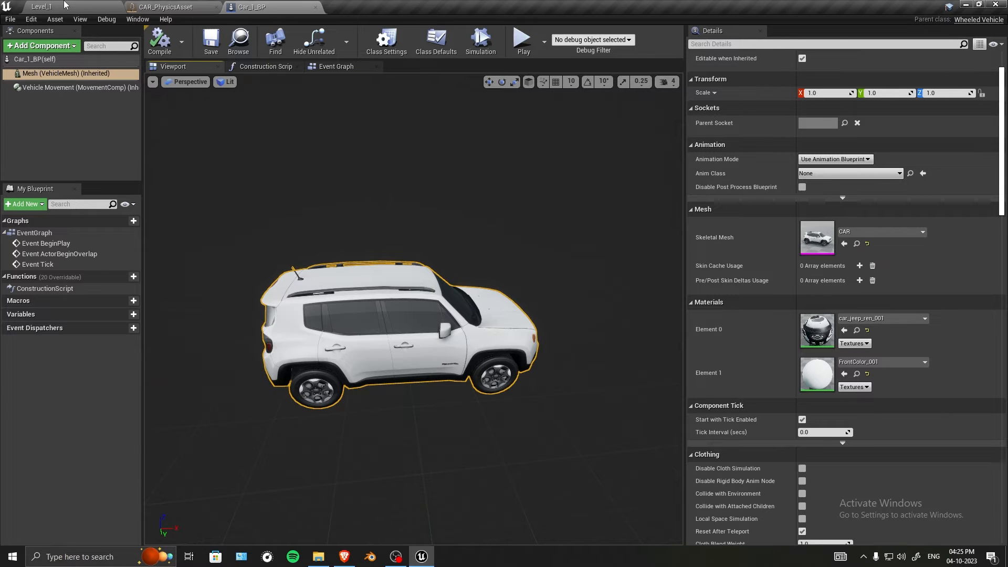
pyautogui.click(105, 7)
pyautogui.rightClick(440, 470)
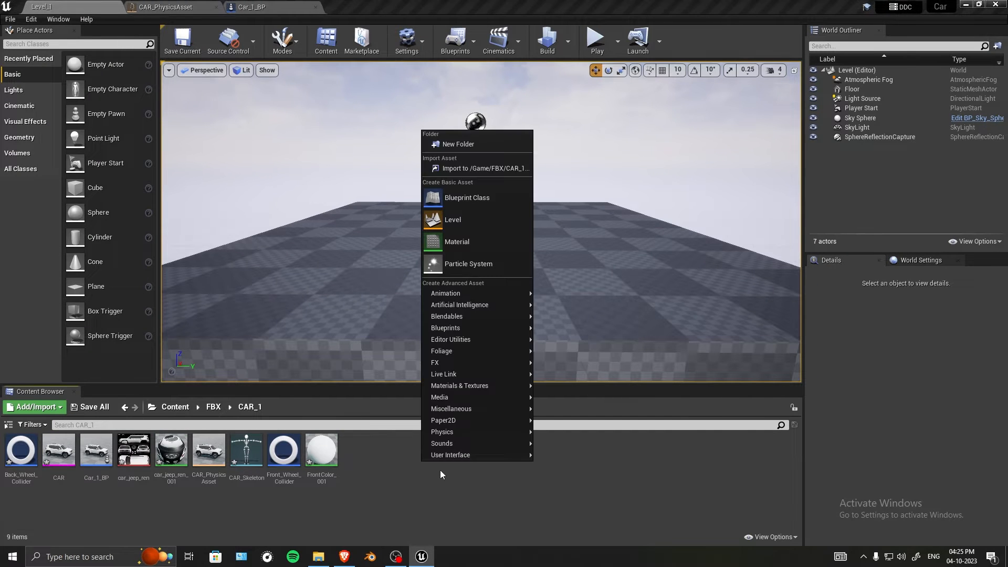
pyautogui.moveTo(478, 296)
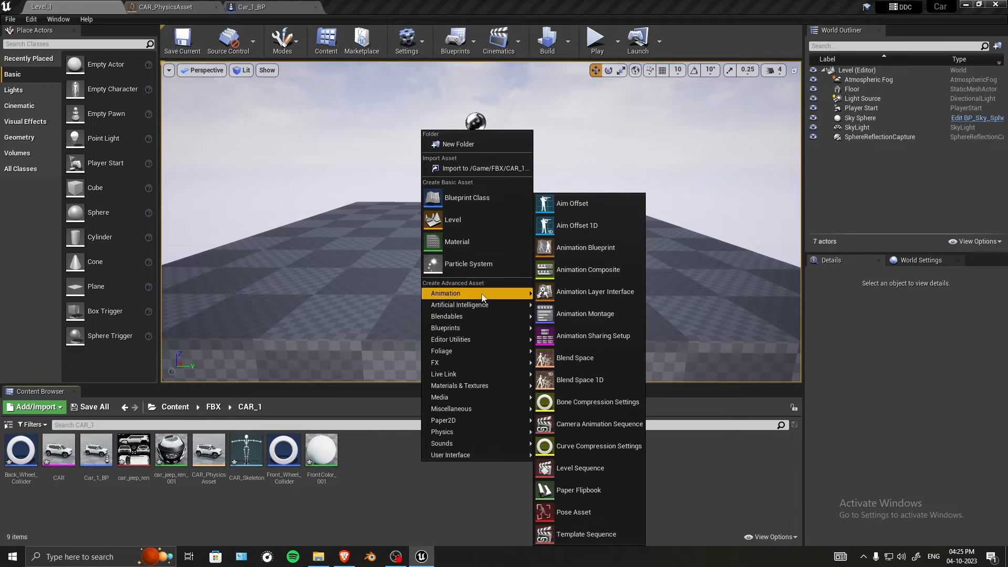
pyautogui.click(427, 483)
pyautogui.click(257, 7)
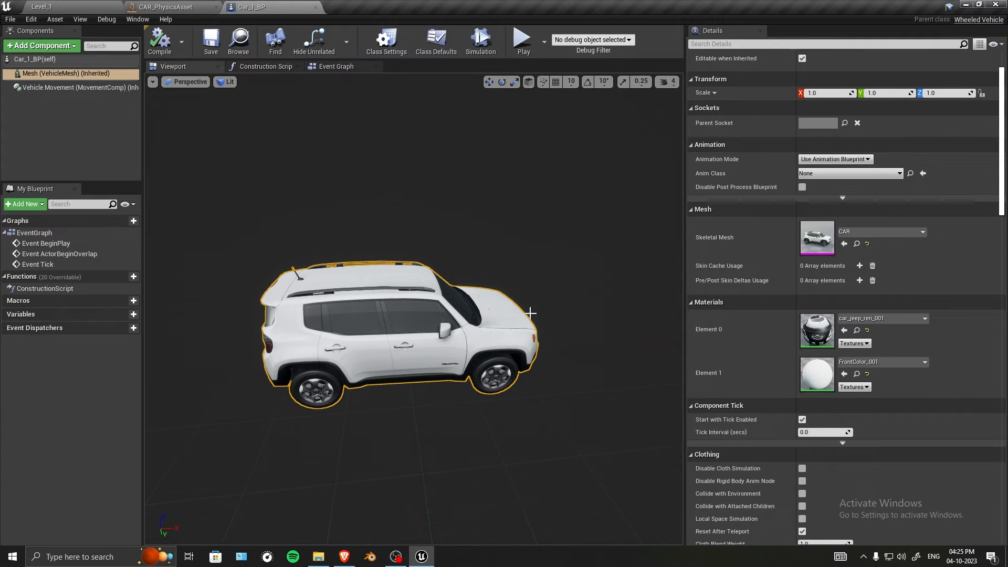
pyautogui.moveTo(490, 336); pyautogui.dragTo(486, 278, button='right')
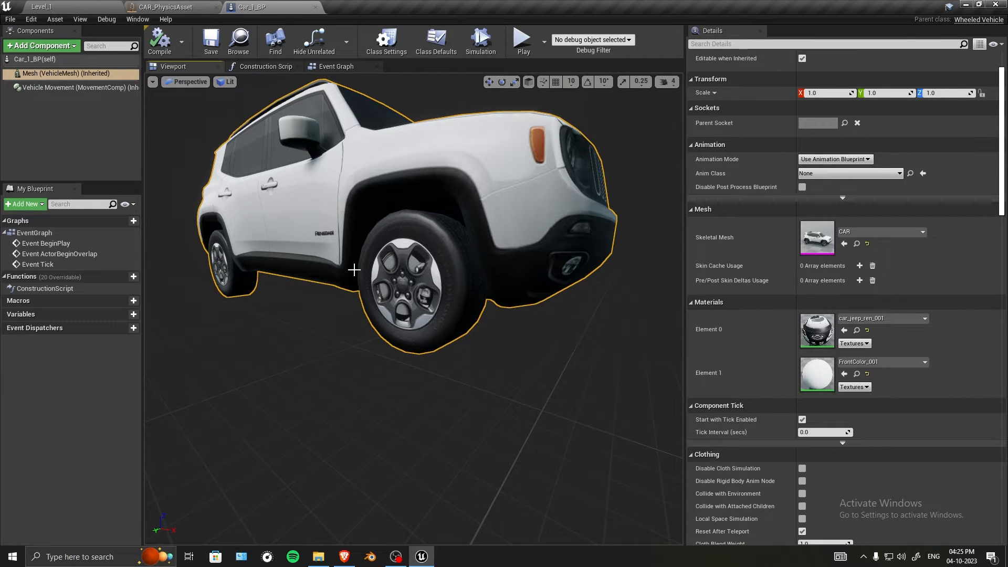
pyautogui.moveTo(374, 324)
pyautogui.mouseDown(button='right')
pyautogui.moveTo(375, 314)
pyautogui.moveTo(375, 324)
pyautogui.mouseUp(button='right')
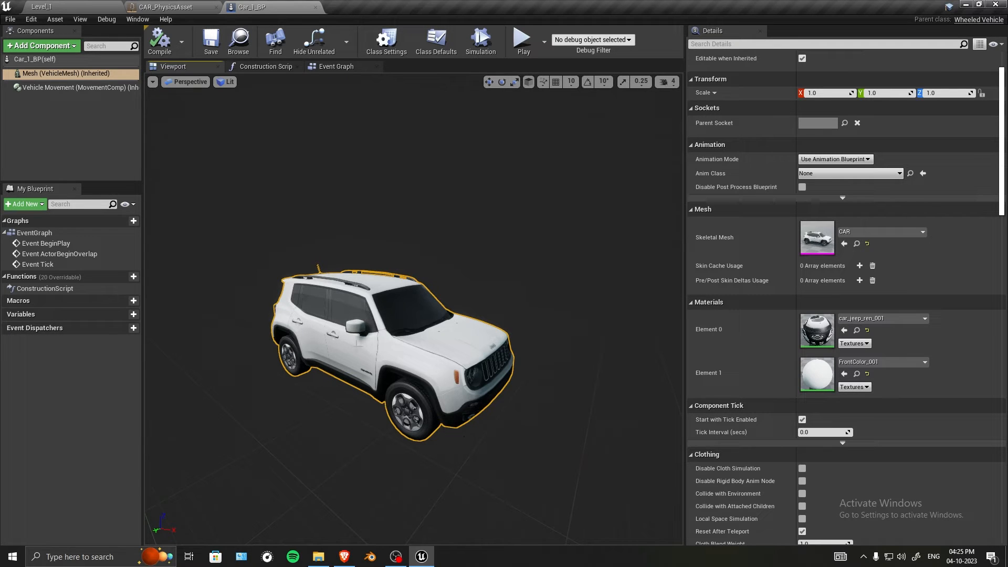
# Create an Animation Blueprint in the CAR_1 folder with parent class VehicleAnimInstance and target skeleton CAR_Skeleton, and name it CAR1_Anim.
pyautogui.click(58, 6)
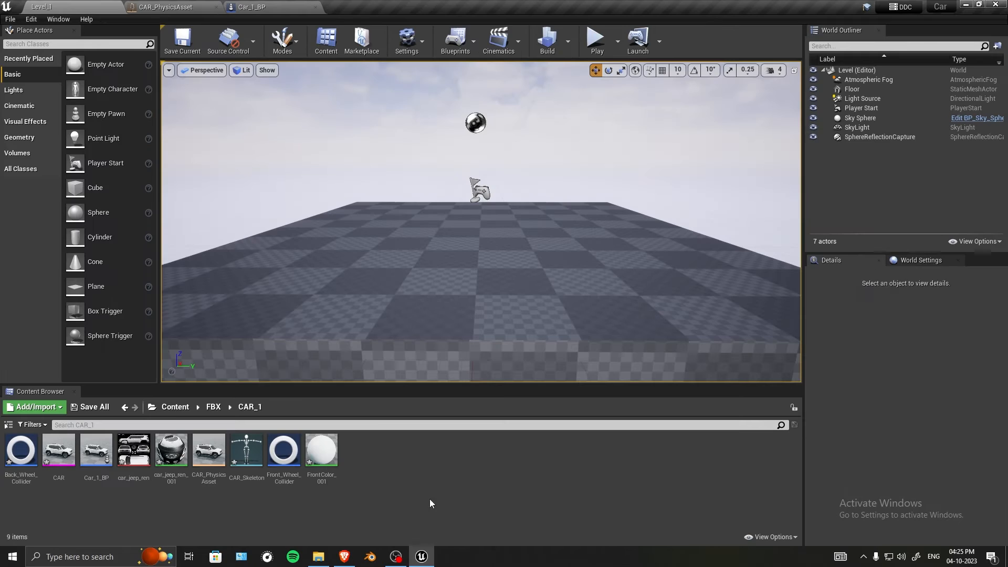
pyautogui.rightClick(414, 481)
pyautogui.moveTo(475, 309)
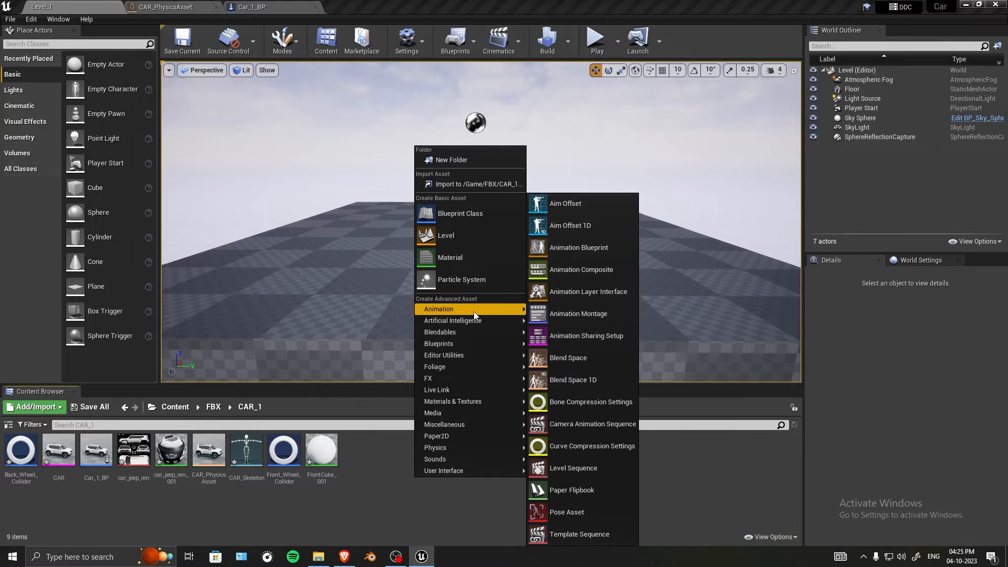
pyautogui.click(578, 247)
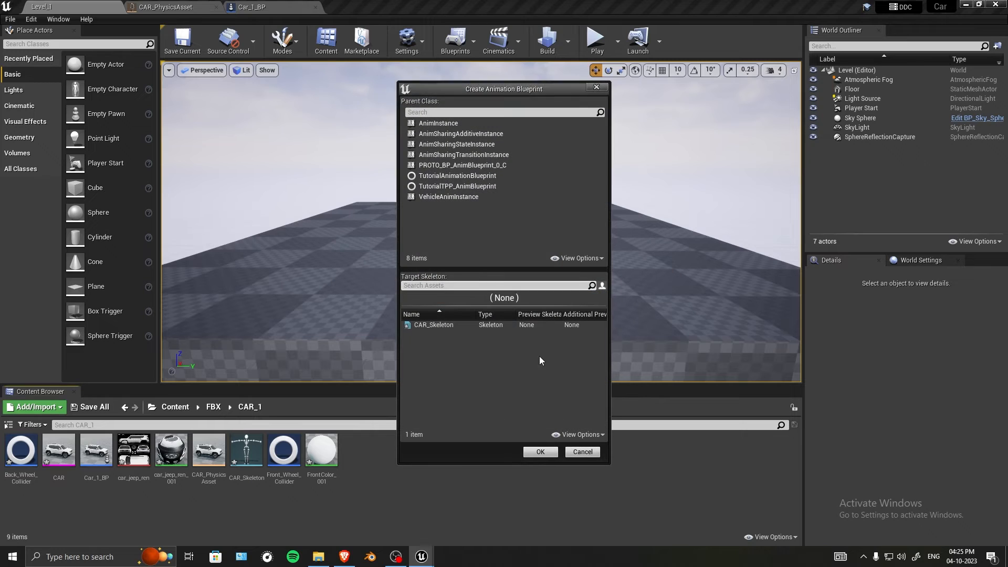
pyautogui.click(437, 197)
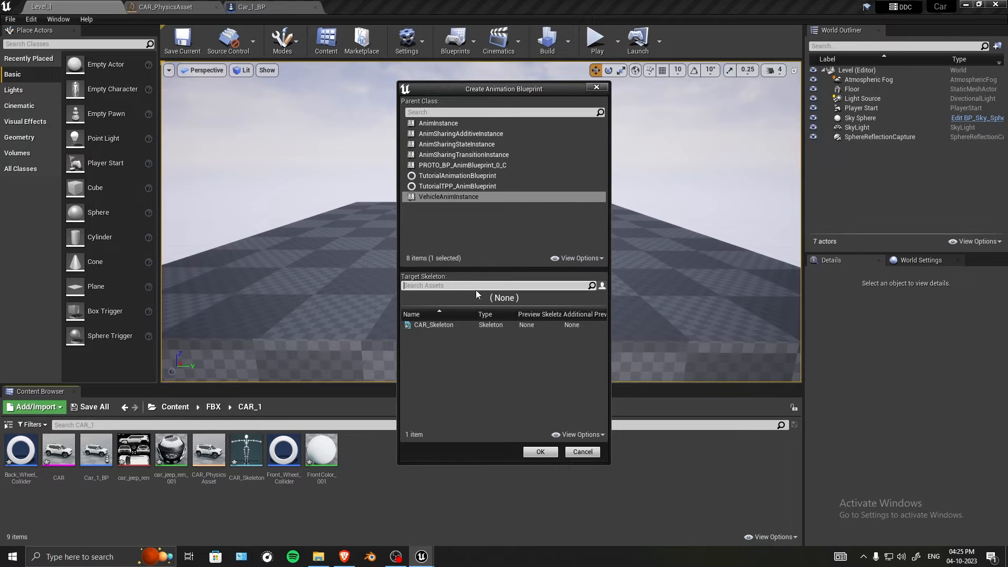
pyautogui.click(442, 325)
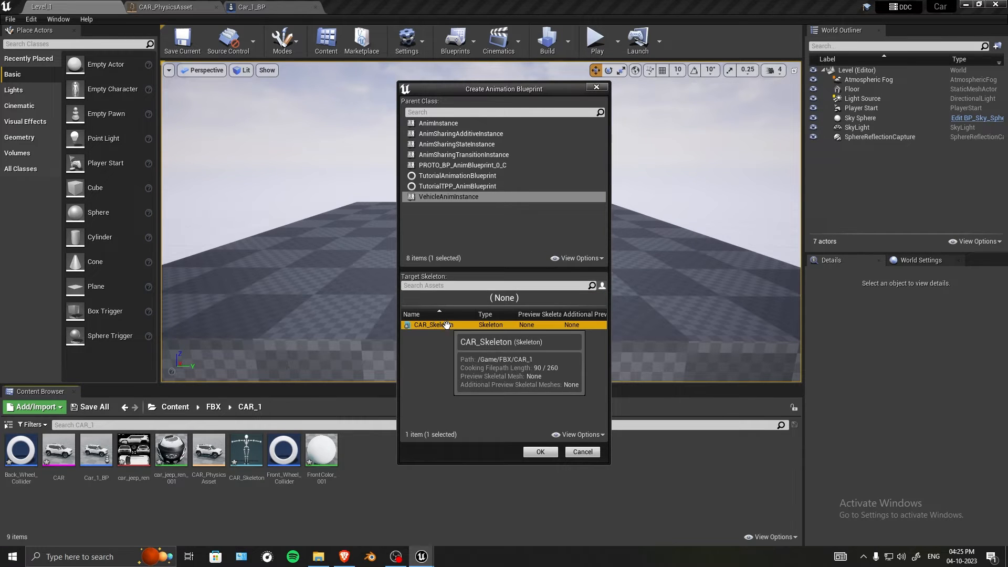
pyautogui.click(541, 452)
pyautogui.write('CA')
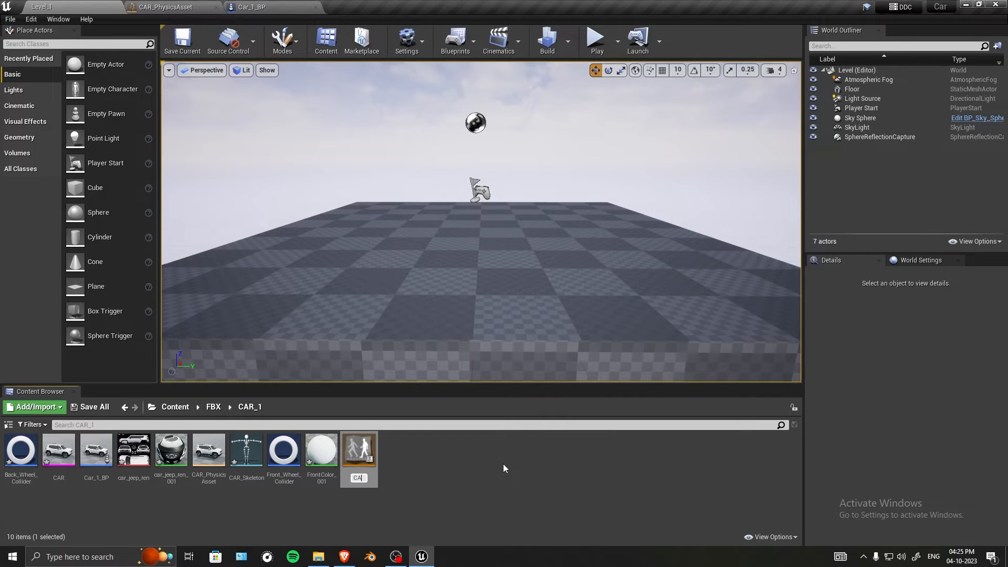
pyautogui.write('R1_Anim')
pyautogui.press('Return')
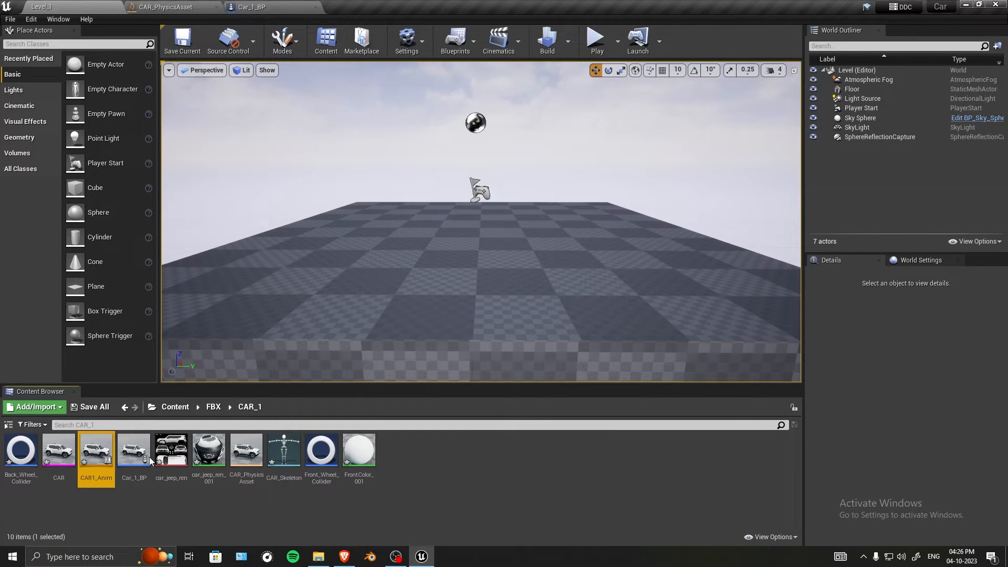
# Open CAR1_Anim, add a Wheel Handler for WheeledVehicle node to the AnimGraph and connect it to the Output Pose result.
pyautogui.doubleClick(96, 449)
pyautogui.moveTo(306, 241); pyautogui.dragTo(477, 226, button='right')
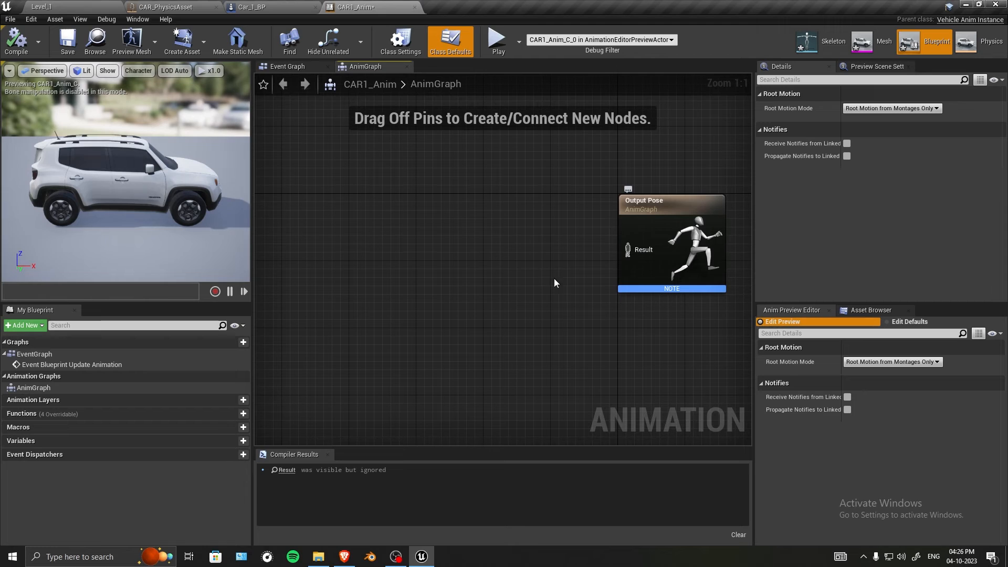
pyautogui.rightClick(436, 229)
pyautogui.write('wh')
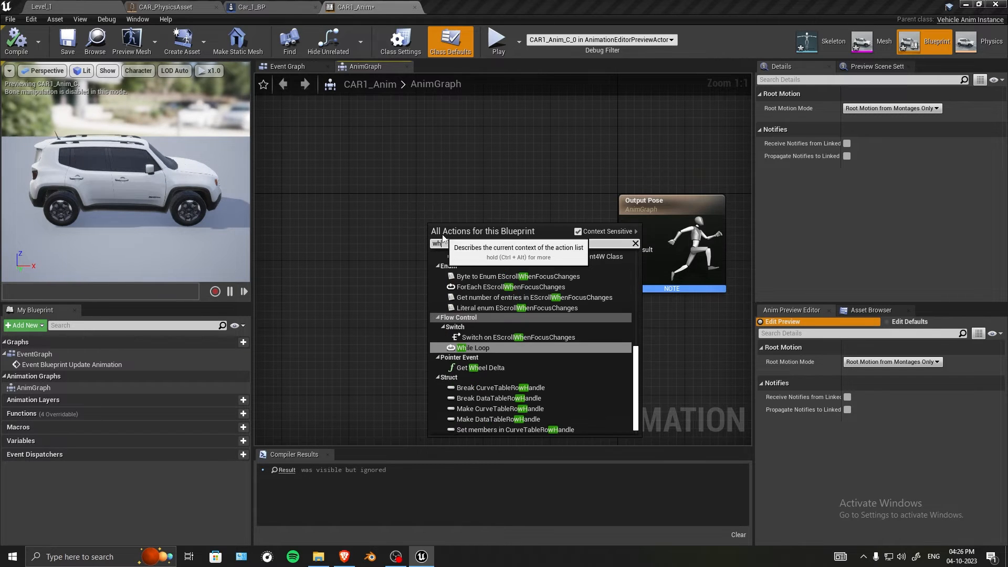
pyautogui.write('eel')
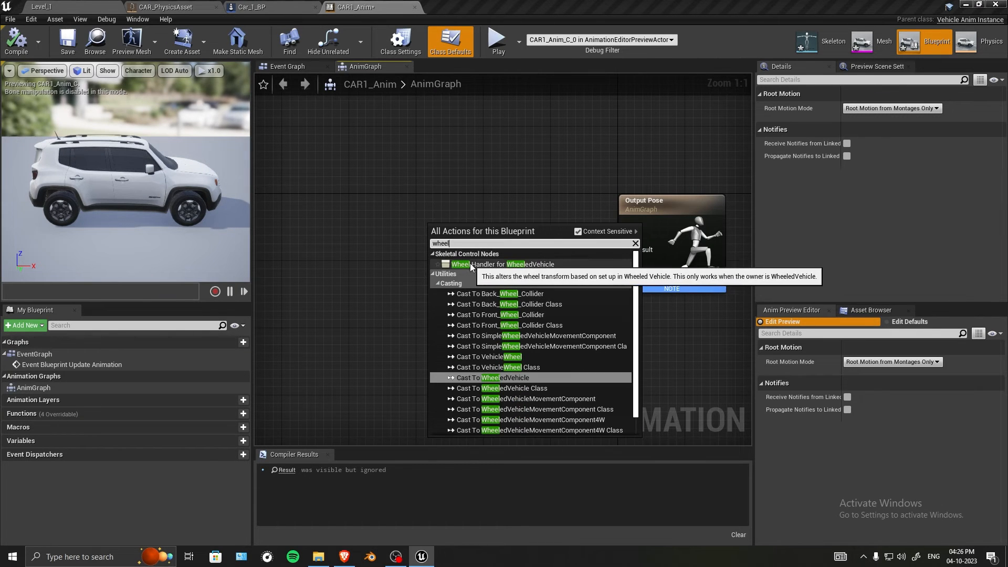
pyautogui.click(531, 264)
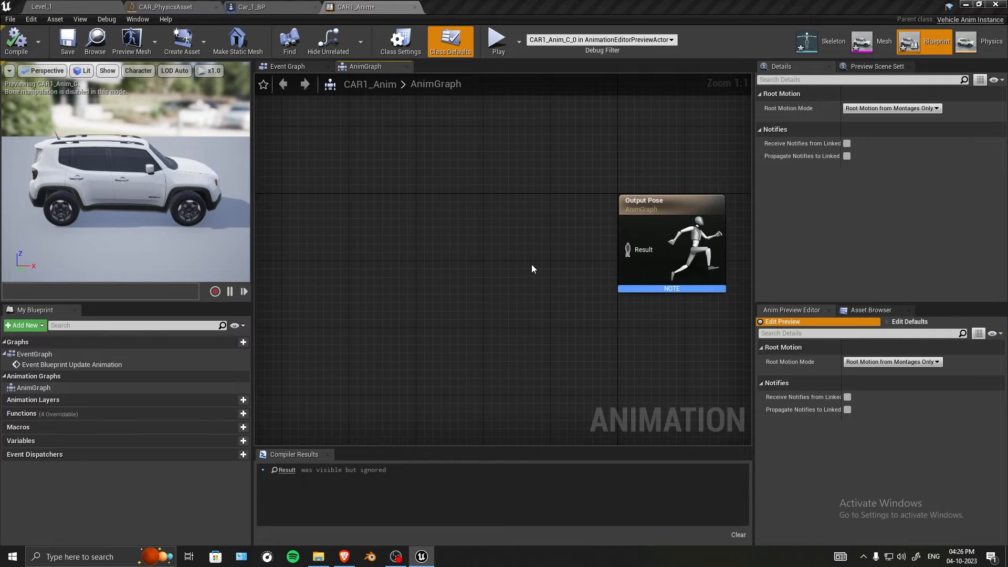
pyautogui.moveTo(466, 225); pyautogui.dragTo(634, 253)
pyautogui.moveTo(440, 316); pyautogui.dragTo(539, 335, button='right')
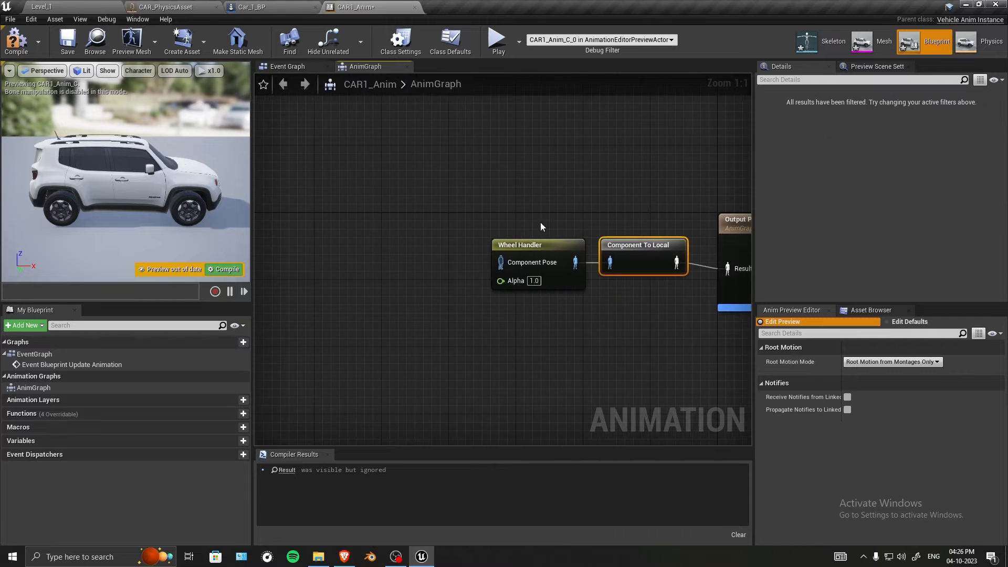
# Add a Mesh Space Ref Pose node feeding the Wheel Handler's Component Pose input and line up the nodes.
pyautogui.moveTo(497, 263); pyautogui.dragTo(412, 260)
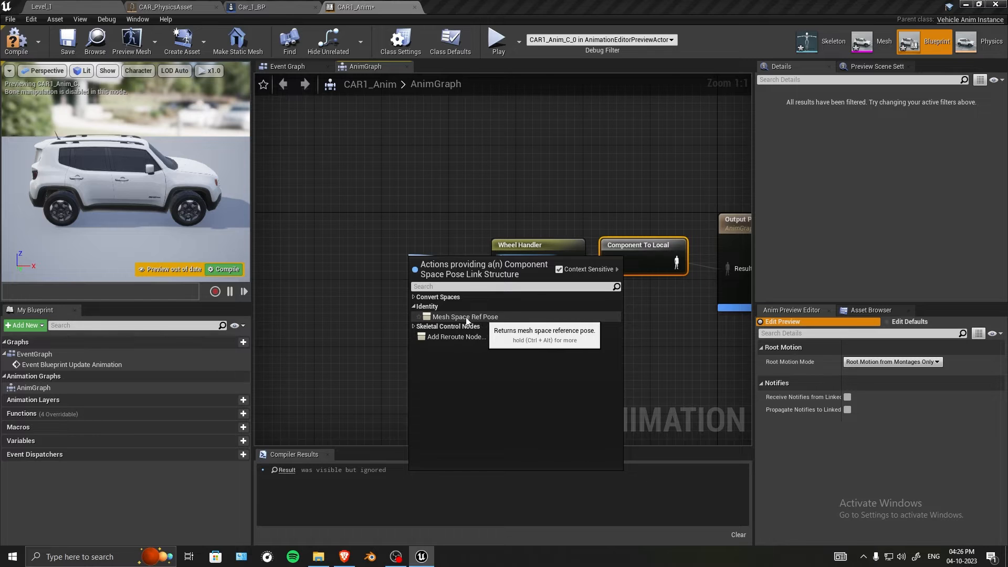
pyautogui.click(467, 317)
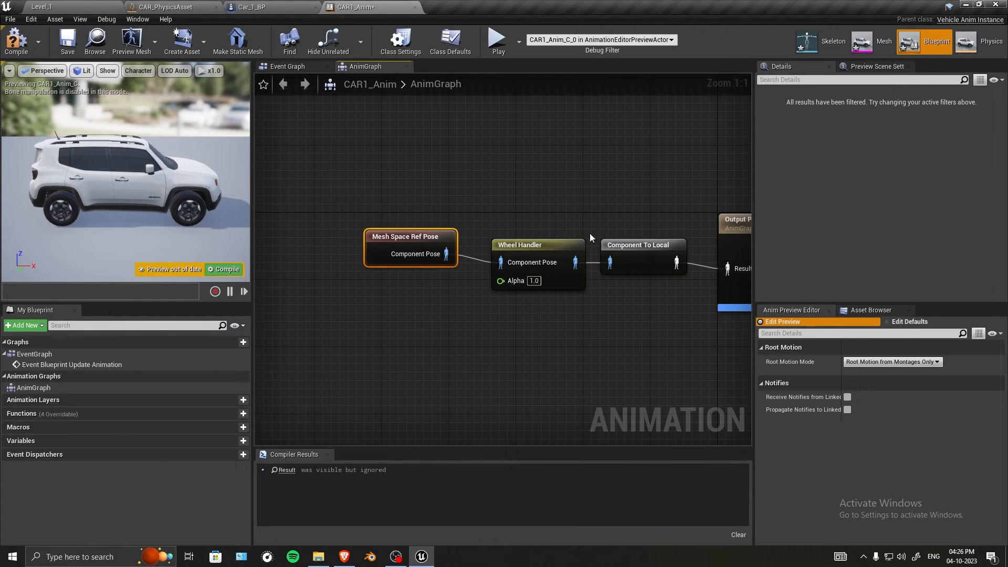
pyautogui.moveTo(590, 234); pyautogui.dragTo(526, 215, button='right')
pyautogui.moveTo(366, 223)
pyautogui.mouseDown()
pyautogui.moveTo(367, 242)
pyautogui.moveTo(383, 230)
pyautogui.mouseUp()
pyautogui.moveTo(467, 228); pyautogui.dragTo(458, 227)
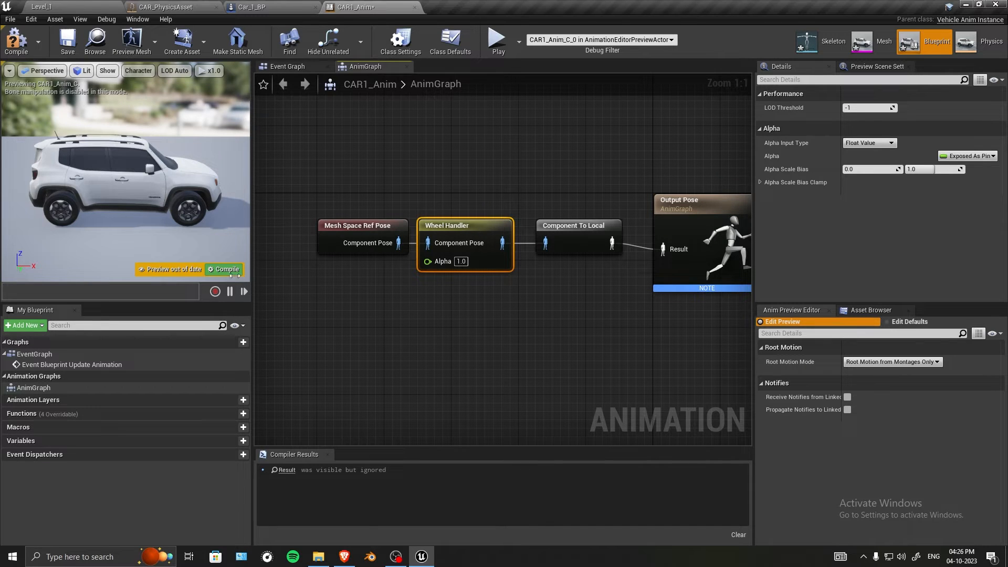
# Compile CAR1_Anim, adjust the Wheel Handler node's spacing, then save and close the animation blueprint.
pyautogui.click(231, 271)
pyautogui.moveTo(527, 308); pyautogui.dragTo(491, 317, button='right')
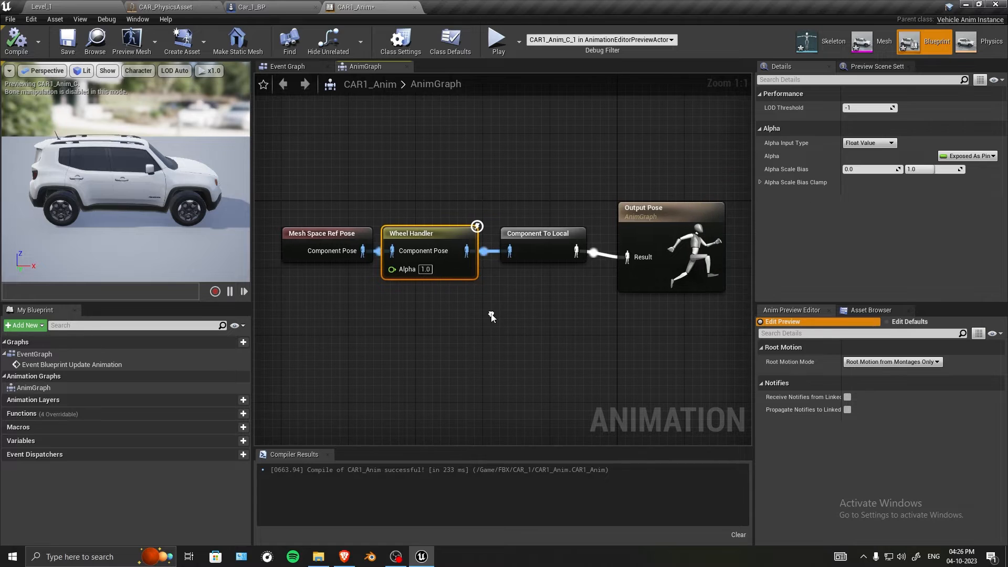
pyautogui.moveTo(400, 235); pyautogui.dragTo(409, 235)
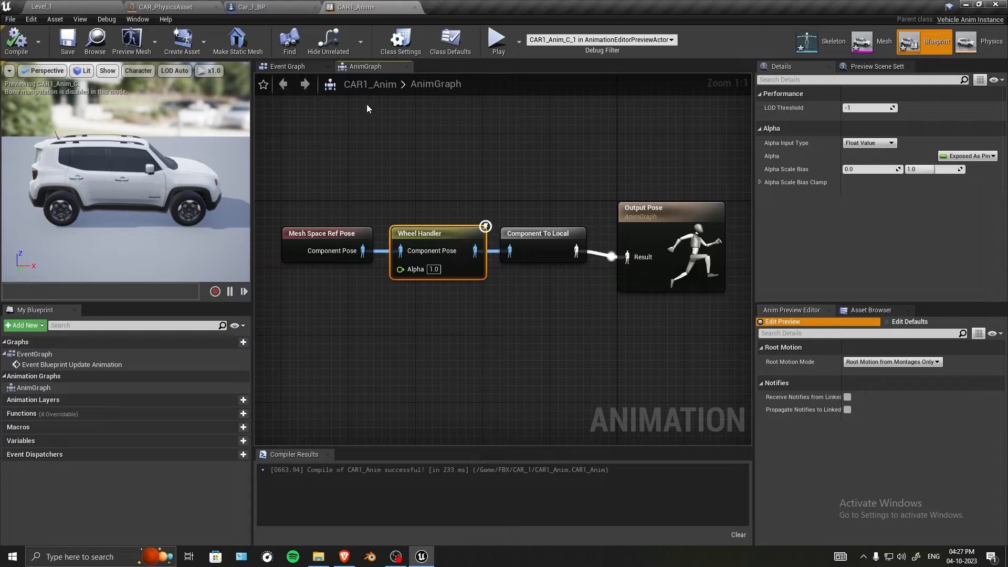
pyautogui.click(67, 39)
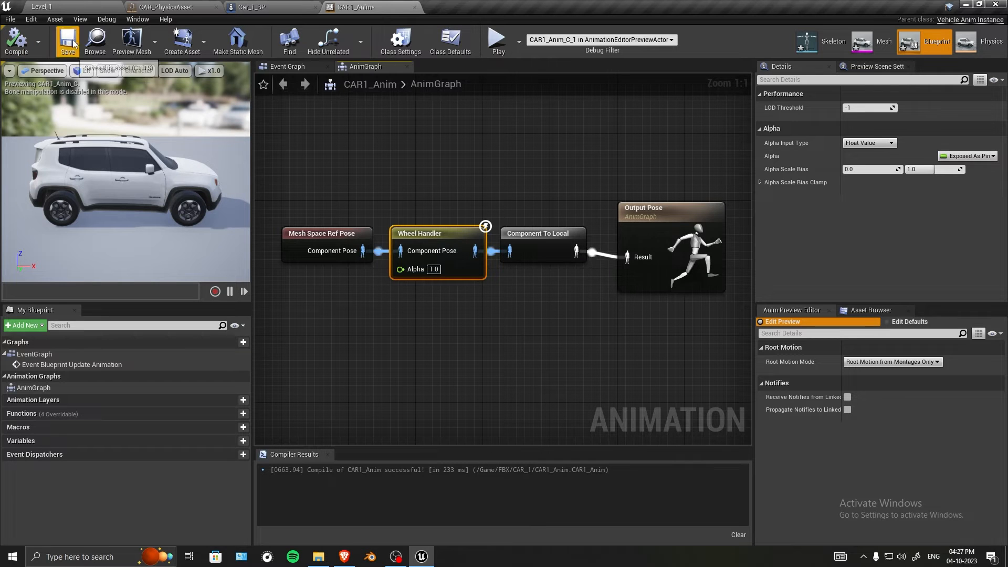
pyautogui.click(414, 7)
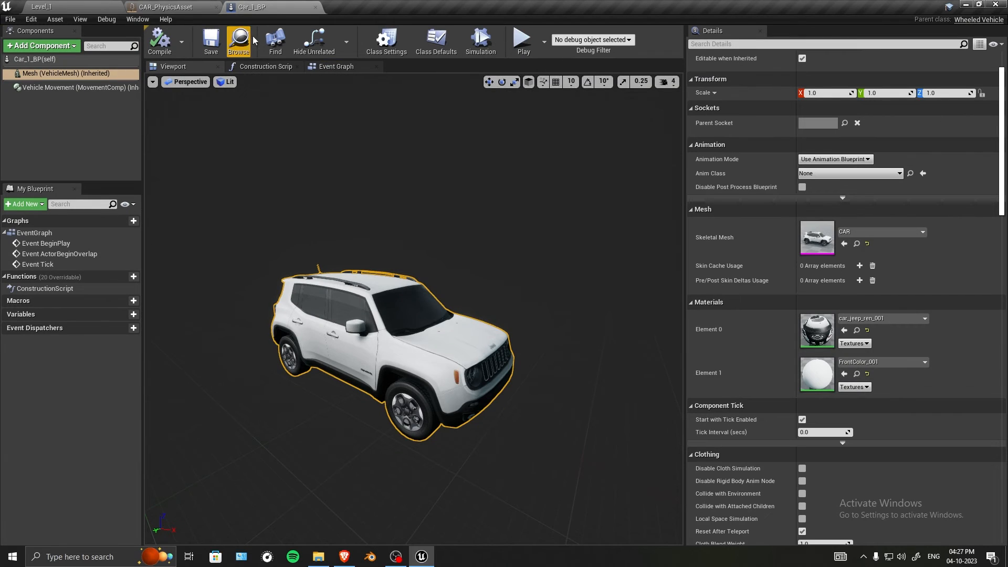
# Set the Anim Class of Car_1_BP's inherited Mesh component to CAR1_Anim and save the blueprint.
pyautogui.keyDown('alt'); pyautogui.moveTo(289, 189); pyautogui.dragTo(388, 175); pyautogui.keyUp('alt')
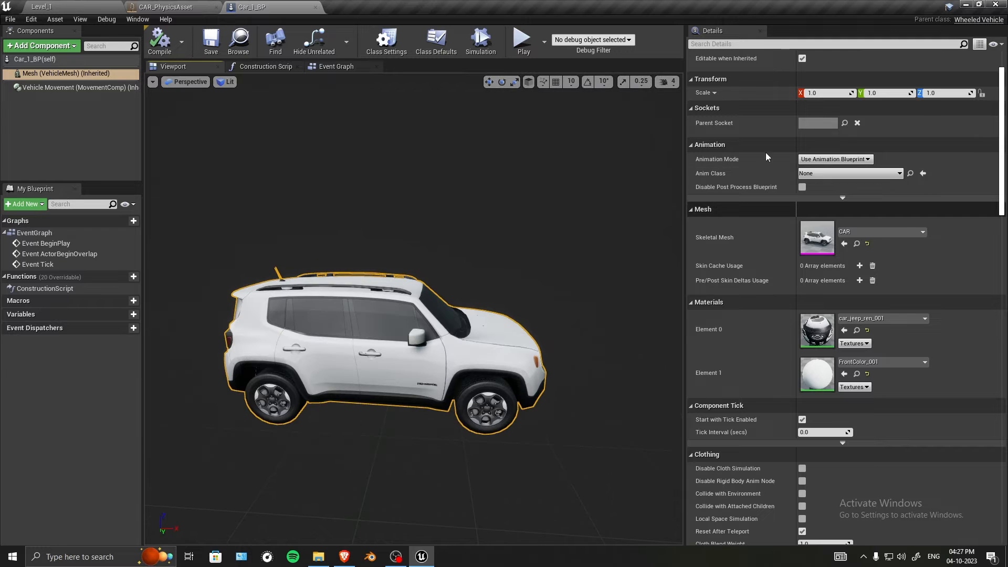
pyautogui.scroll(2, 765, 157)
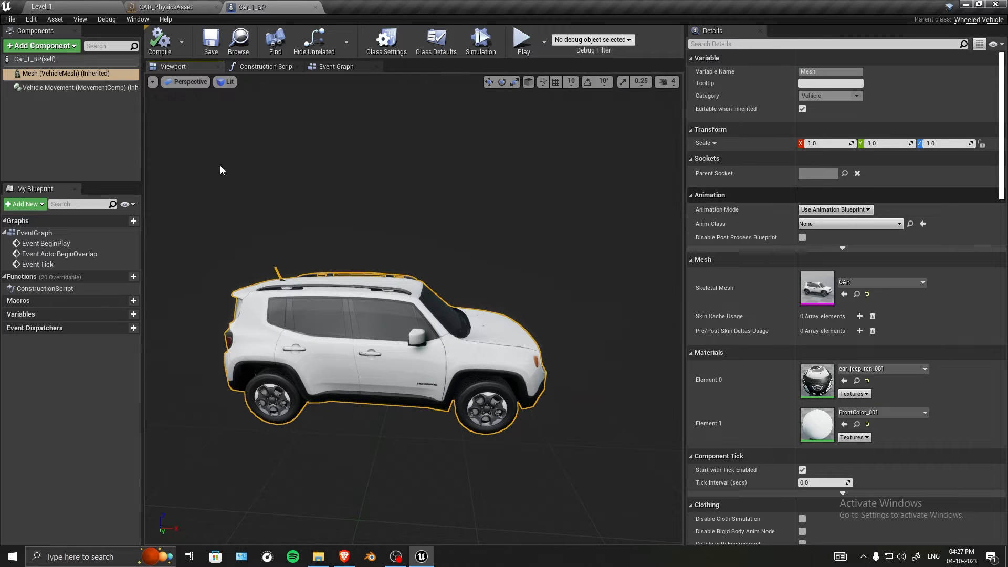
pyautogui.click(67, 76)
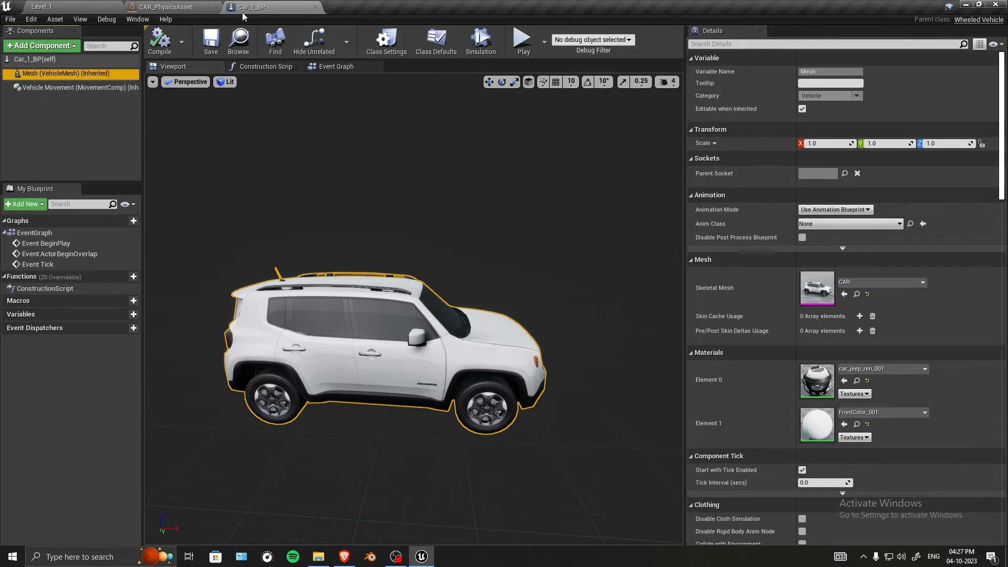
pyautogui.click(844, 225)
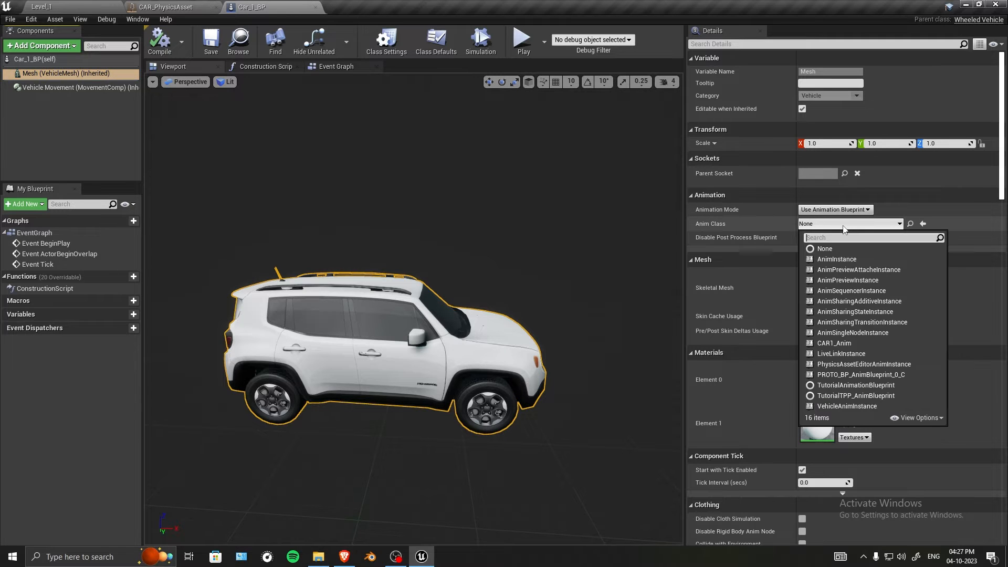
pyautogui.click(839, 343)
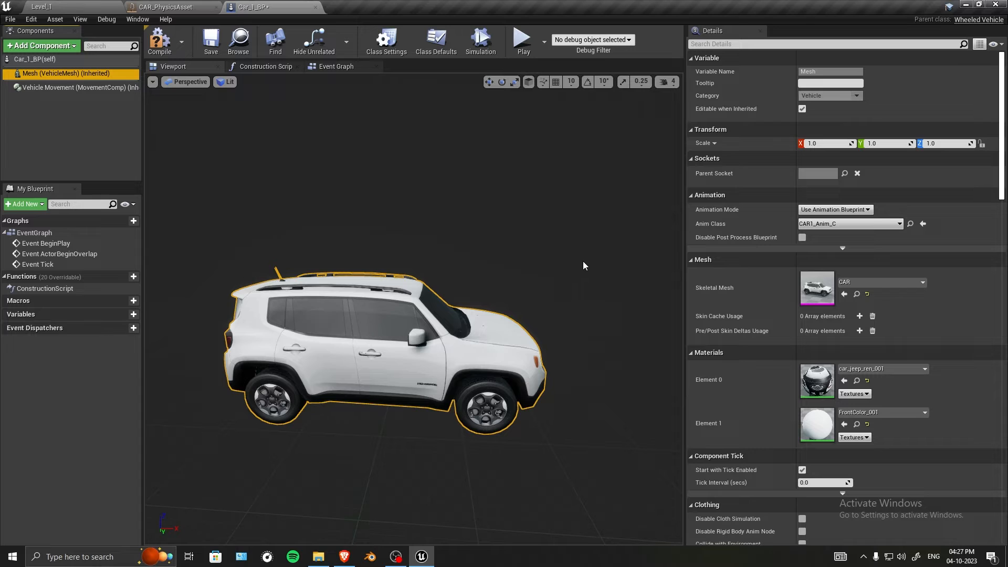
pyautogui.hotkey('ctrl', 's')
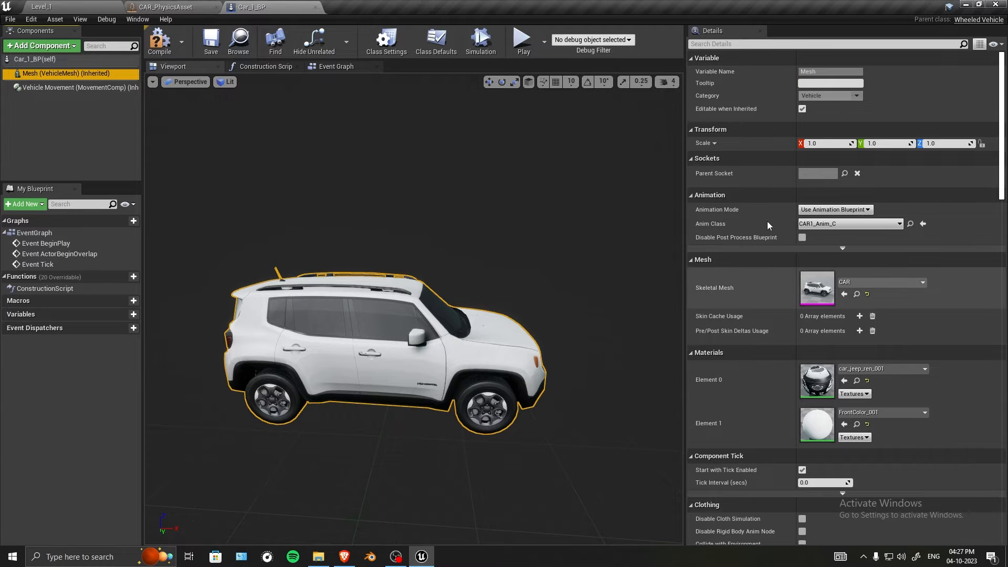
# Show the Vehicle Movement component's settings and expand Wheel Setups elements 0 to 3.
pyautogui.click(76, 88)
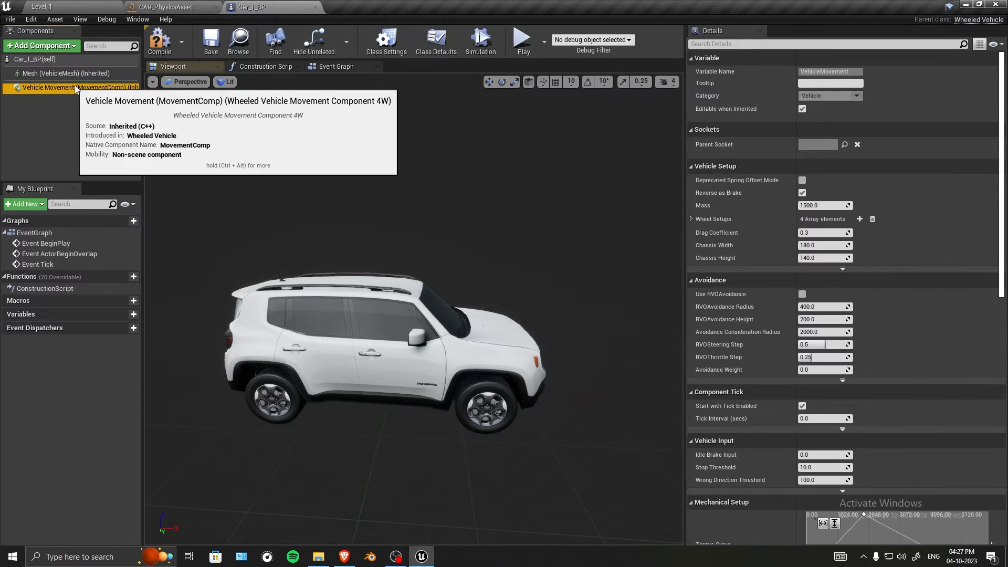
pyautogui.scroll(-2, 789, 254)
pyautogui.scroll(2, 790, 255)
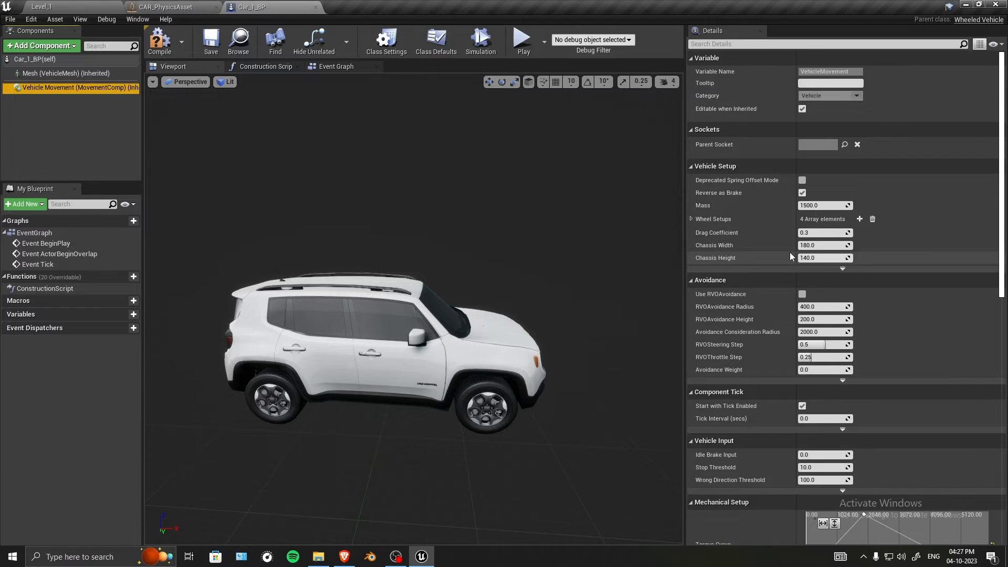
pyautogui.scroll(-4, 789, 255)
pyautogui.click(691, 152)
pyautogui.scroll(3, 702, 157)
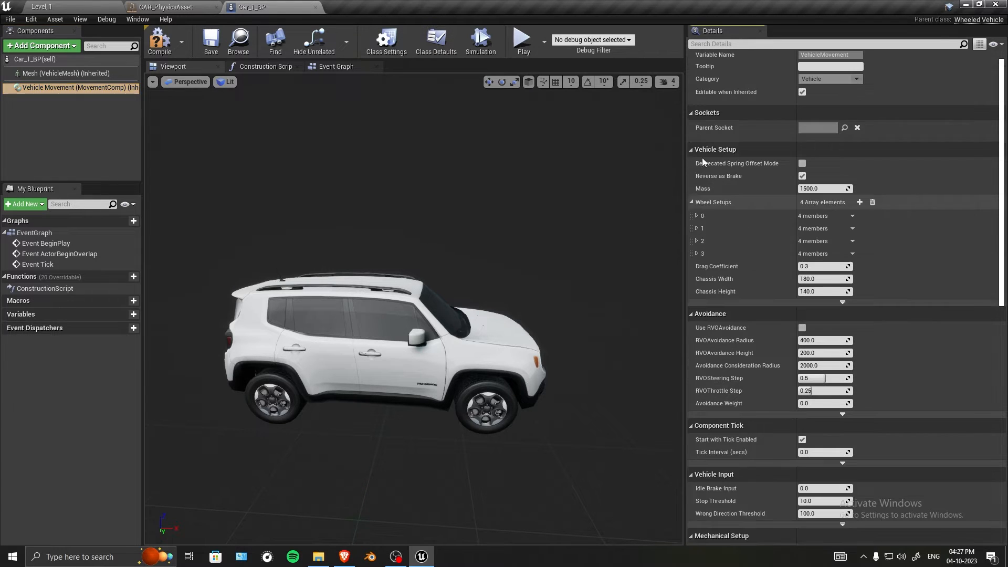
pyautogui.scroll(1, 703, 163)
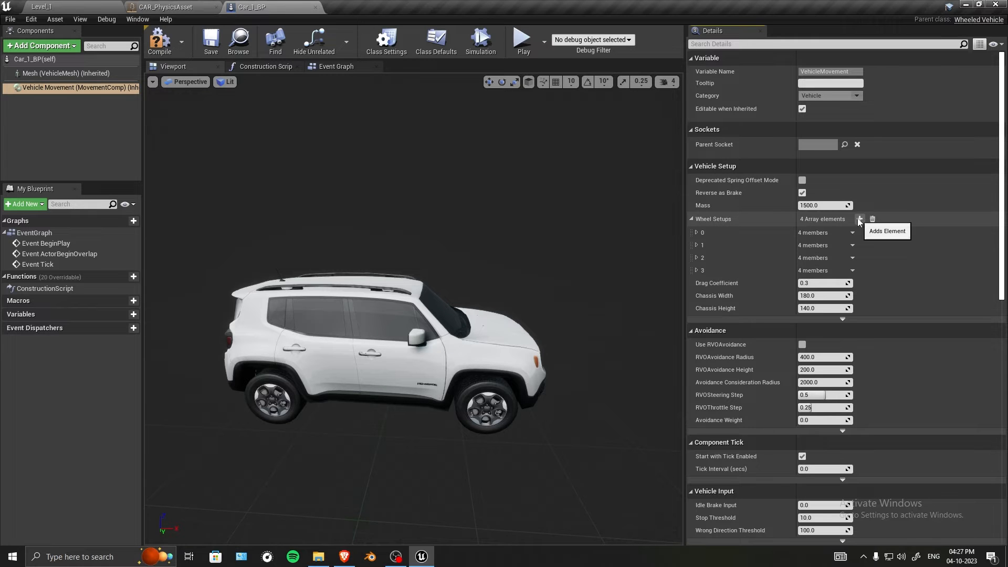
pyautogui.click(696, 233)
pyautogui.click(696, 299)
pyautogui.click(696, 365)
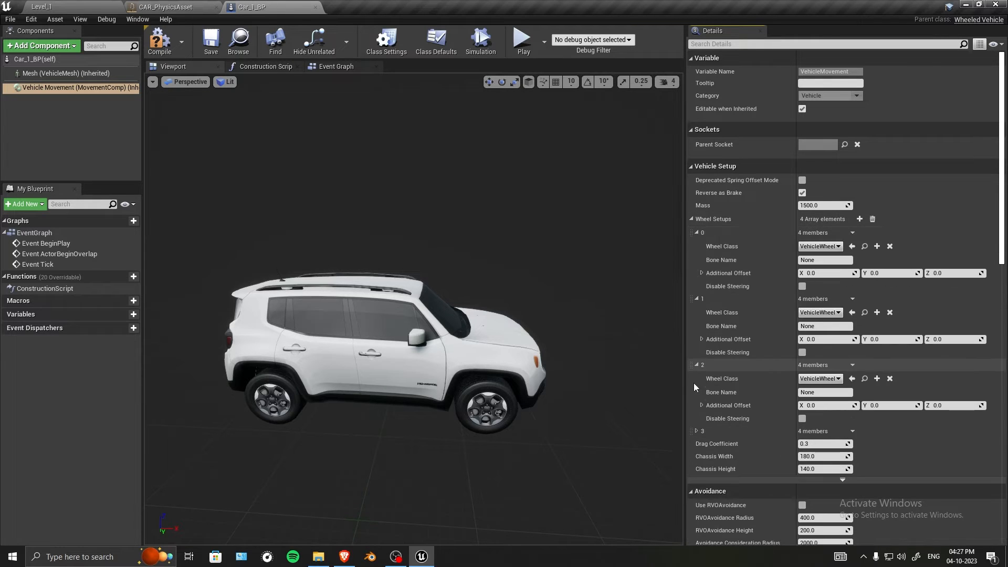
pyautogui.click(697, 431)
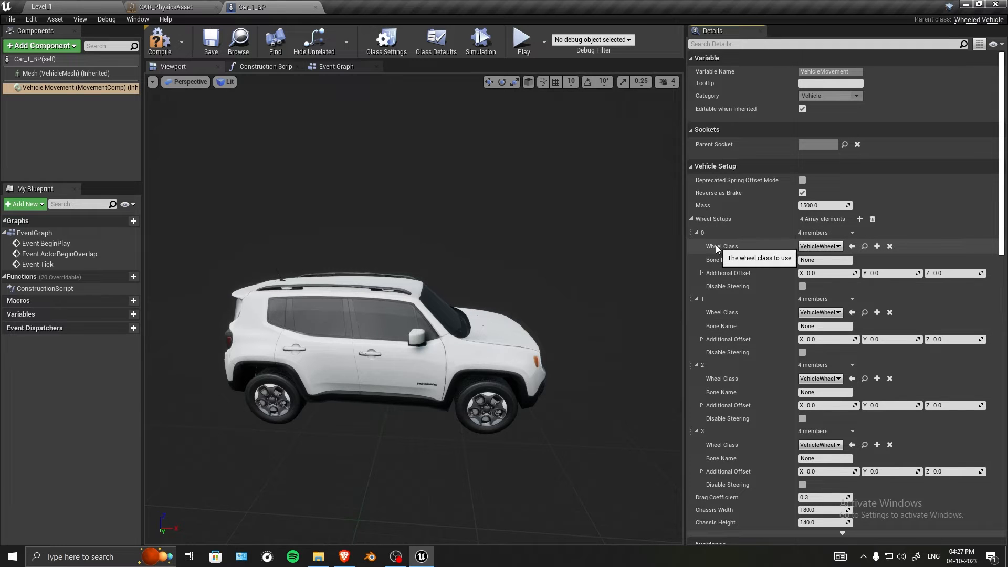
pyautogui.click(836, 248)
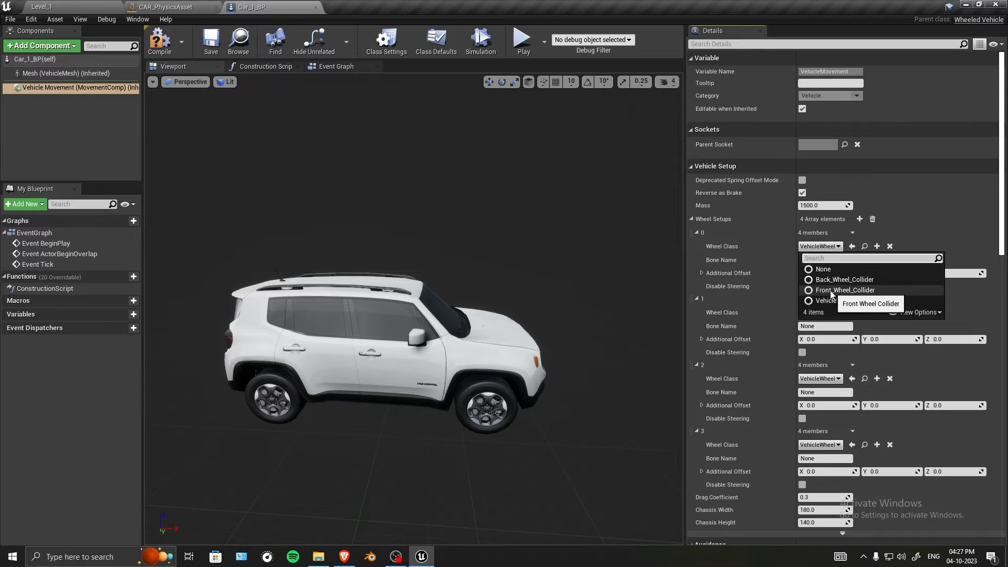
pyautogui.click(845, 280)
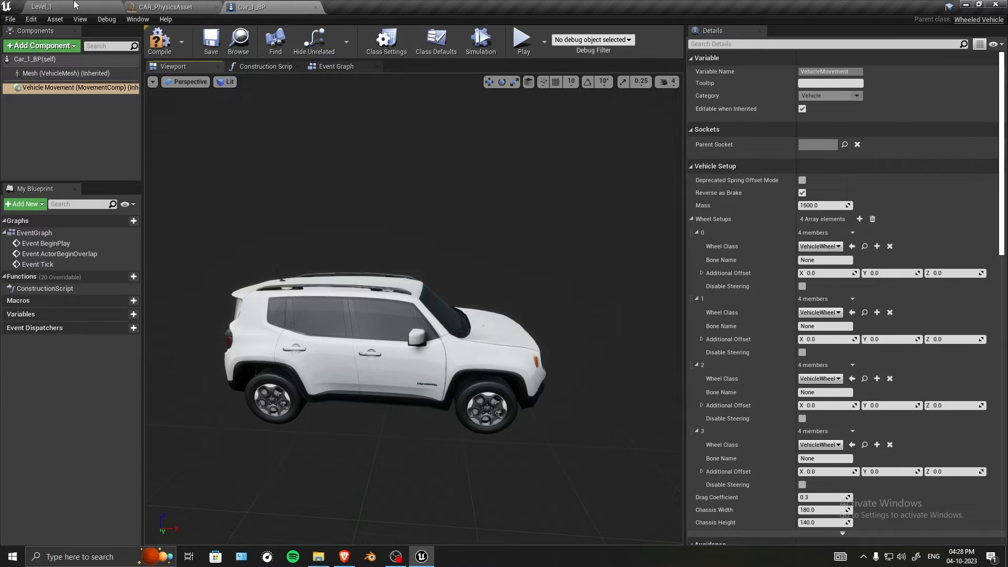
pyautogui.click(74, 7)
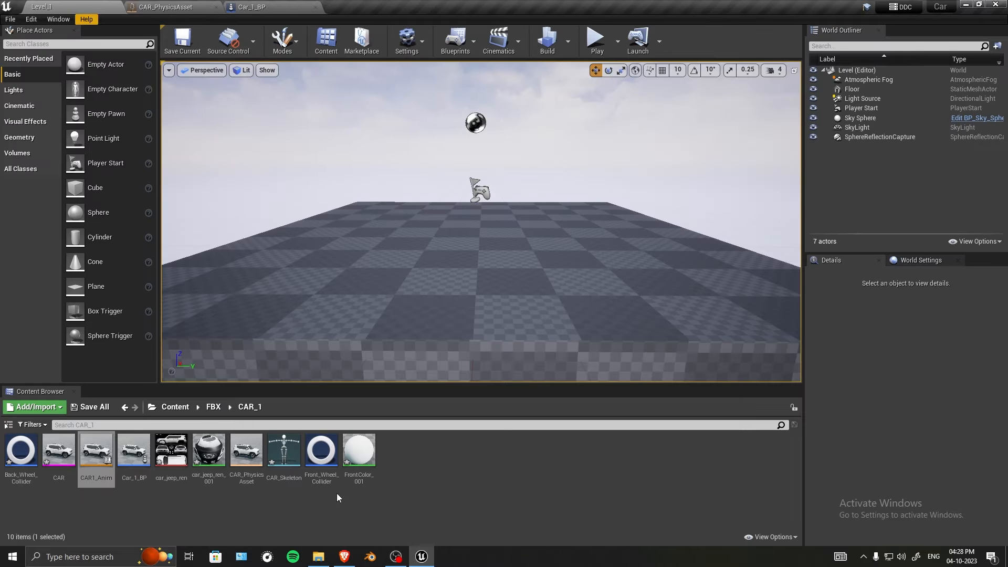
pyautogui.click(245, 5)
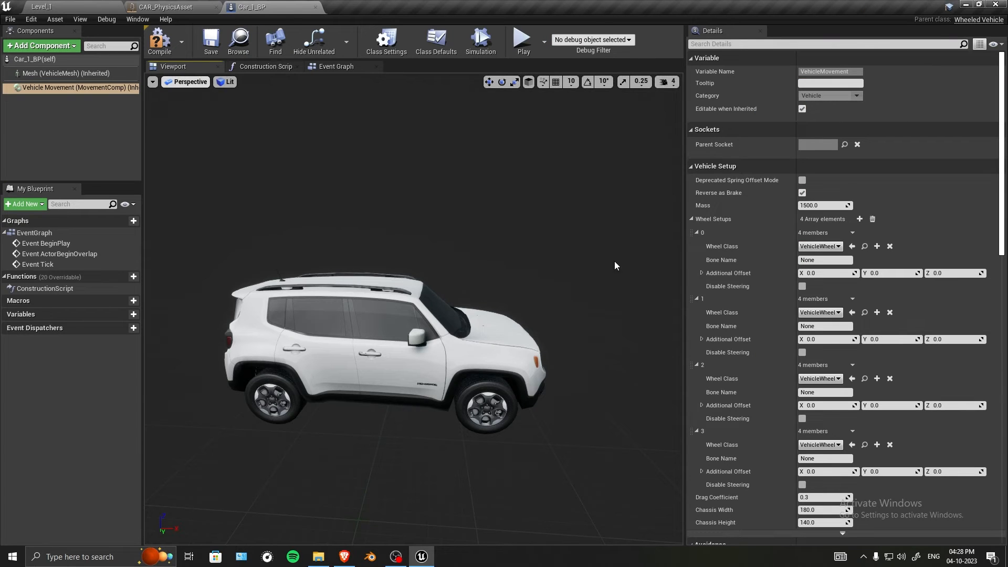
# Open Car_1_BP's Event Graph, then compile and save the blueprint.
pyautogui.click(332, 68)
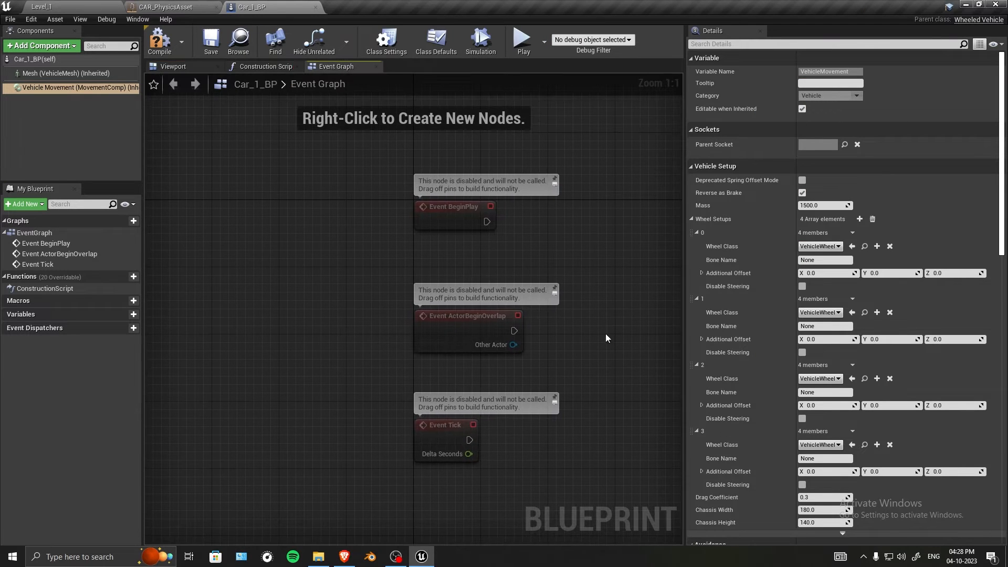
pyautogui.moveTo(607, 338); pyautogui.dragTo(354, 228, button='right')
pyautogui.click(162, 44)
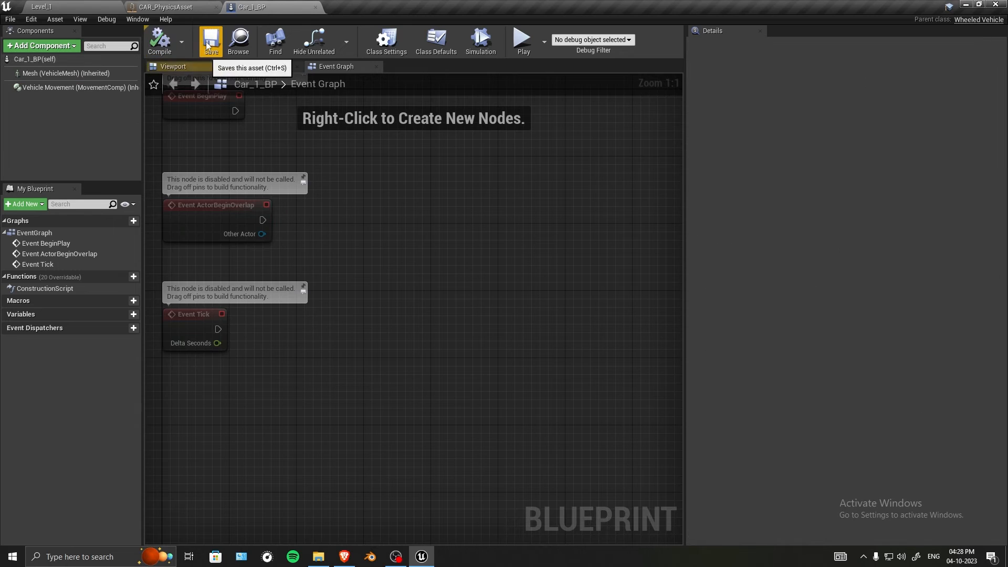
pyautogui.click(207, 46)
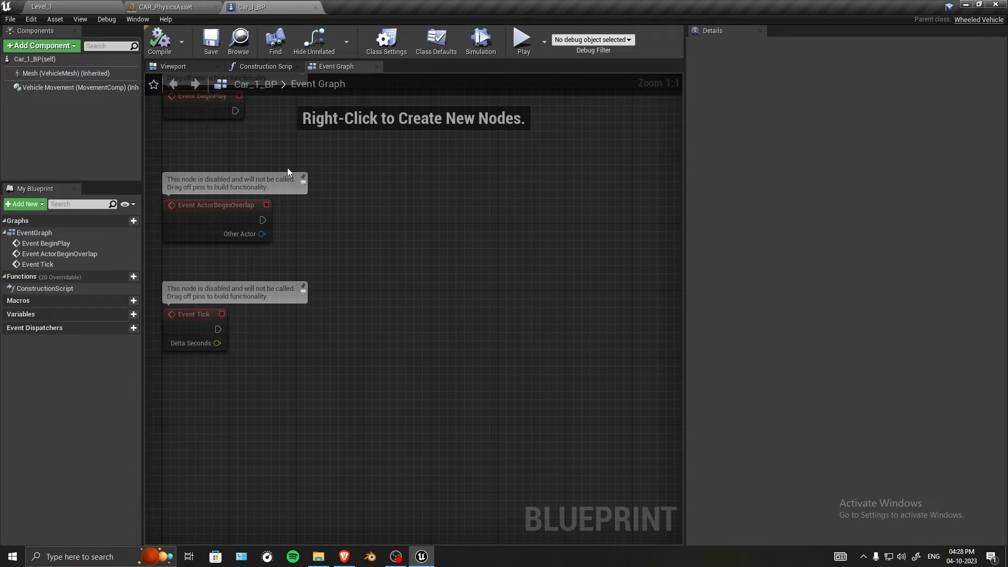
# Open the engine Input settings in the Project Settings.
pyautogui.click(31, 19)
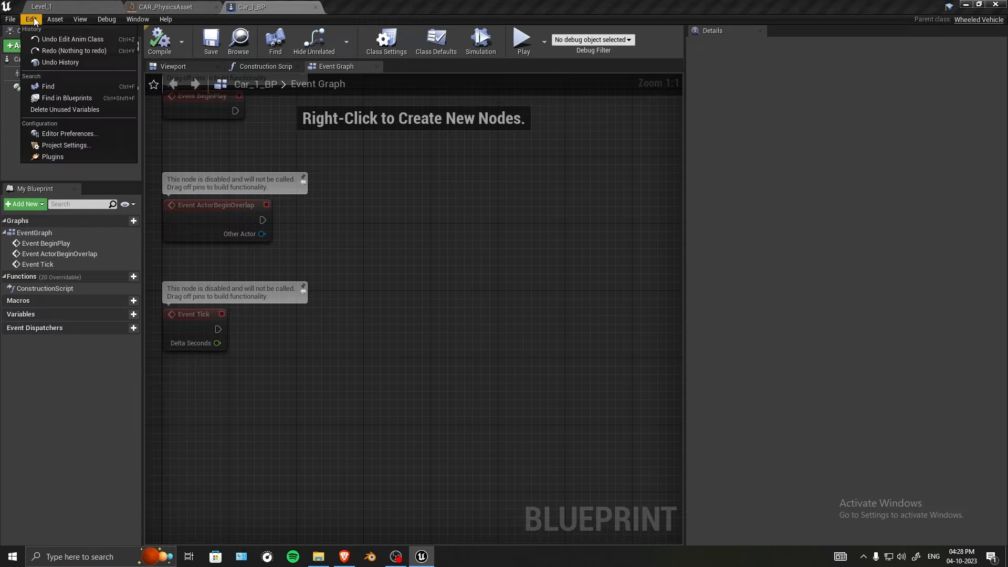
pyautogui.click(62, 145)
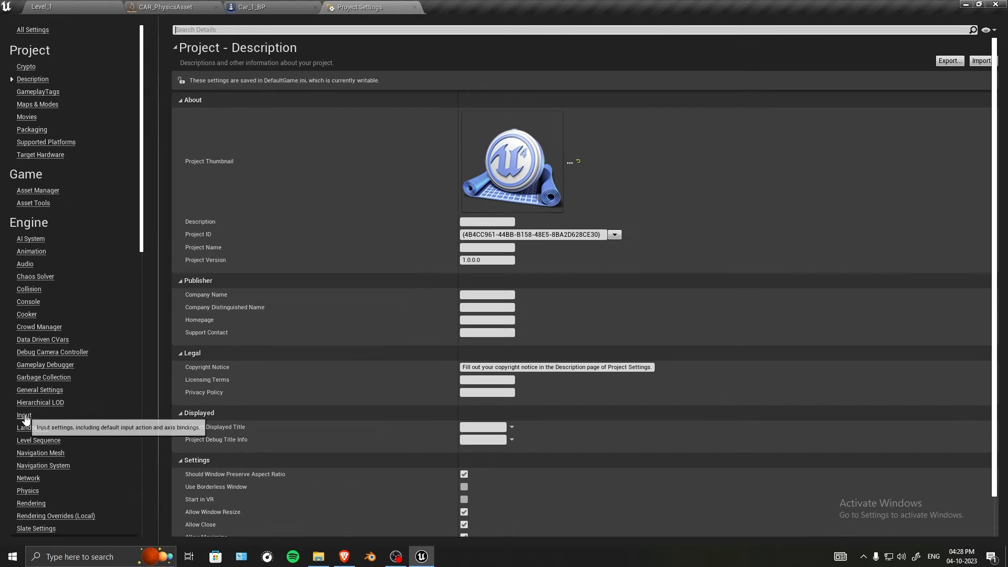
pyautogui.click(24, 415)
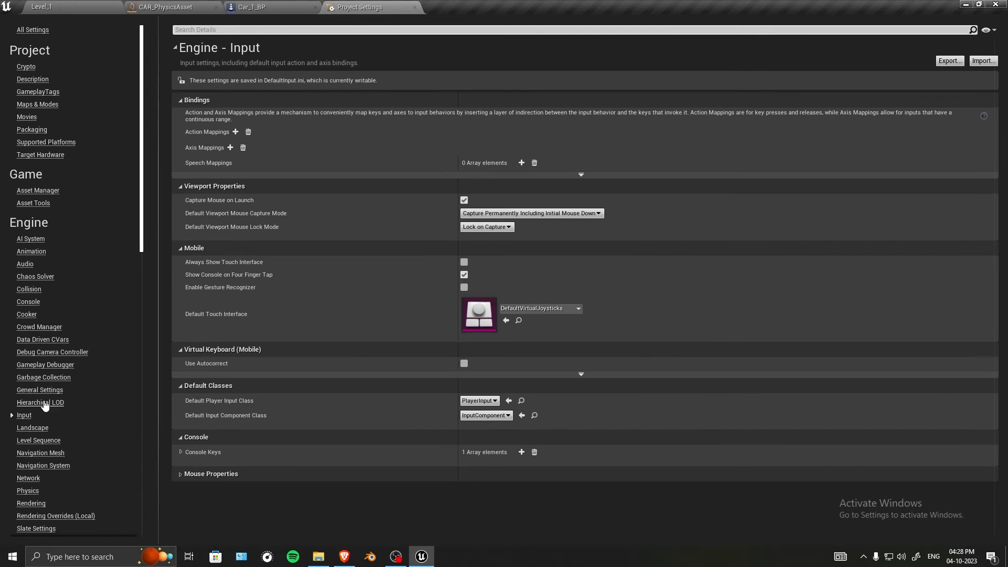
# Add two axis mappings and name them Throttle and Steer.
pyautogui.click(230, 147)
pyautogui.click(230, 147)
pyautogui.click(234, 165)
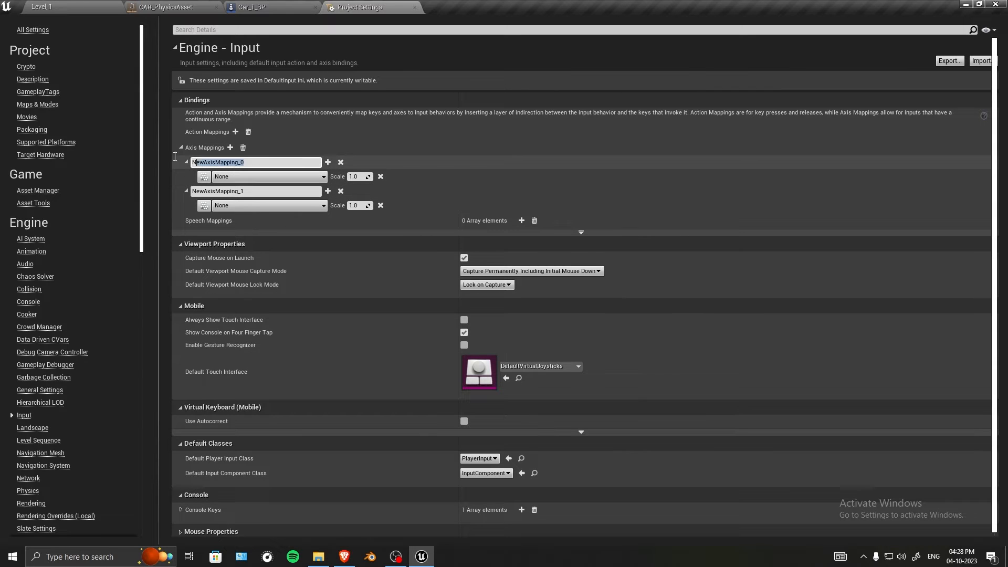
pyautogui.write('Throttle')
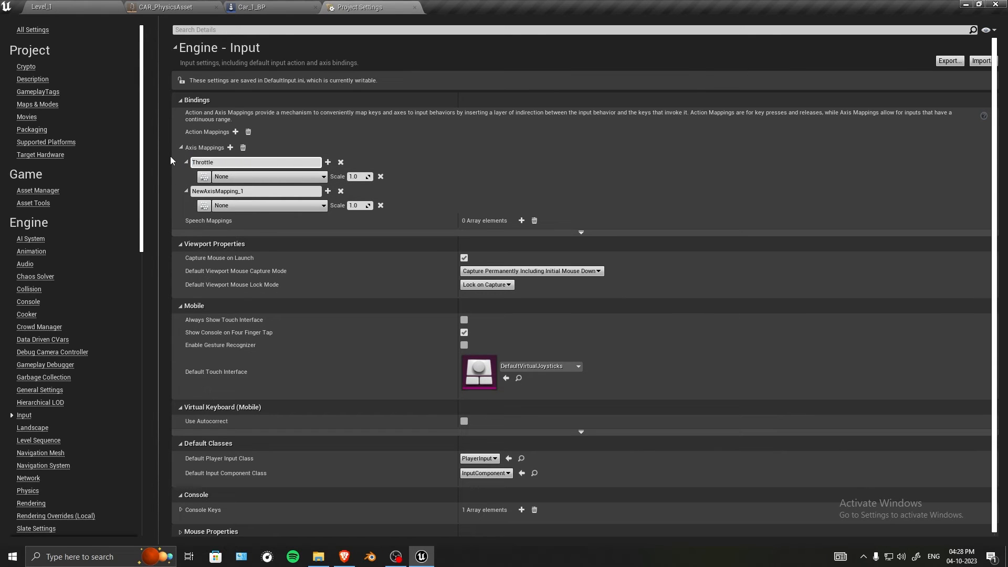
pyautogui.press('Return')
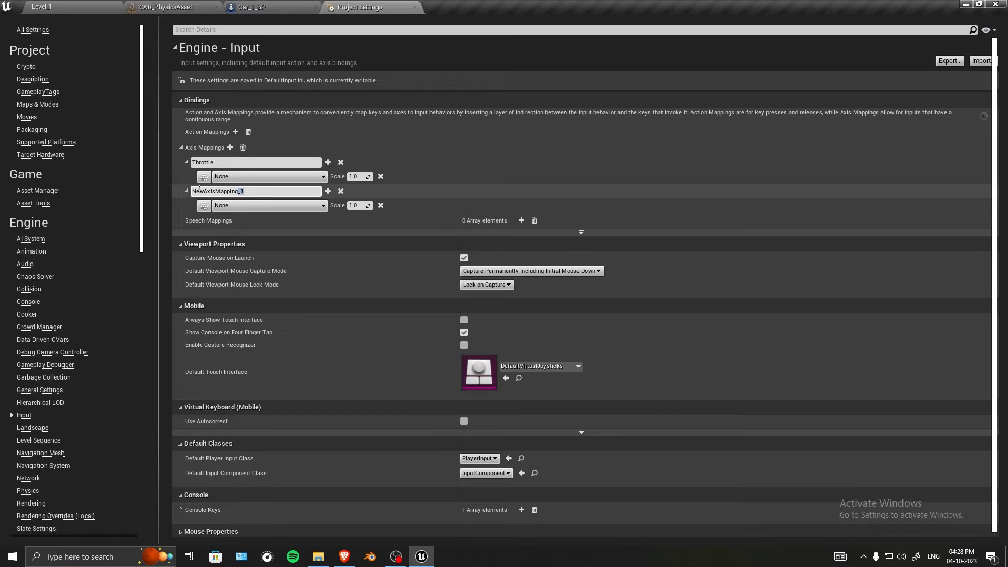
pyautogui.click(241, 192)
pyautogui.write('Steer')
pyautogui.press('Return')
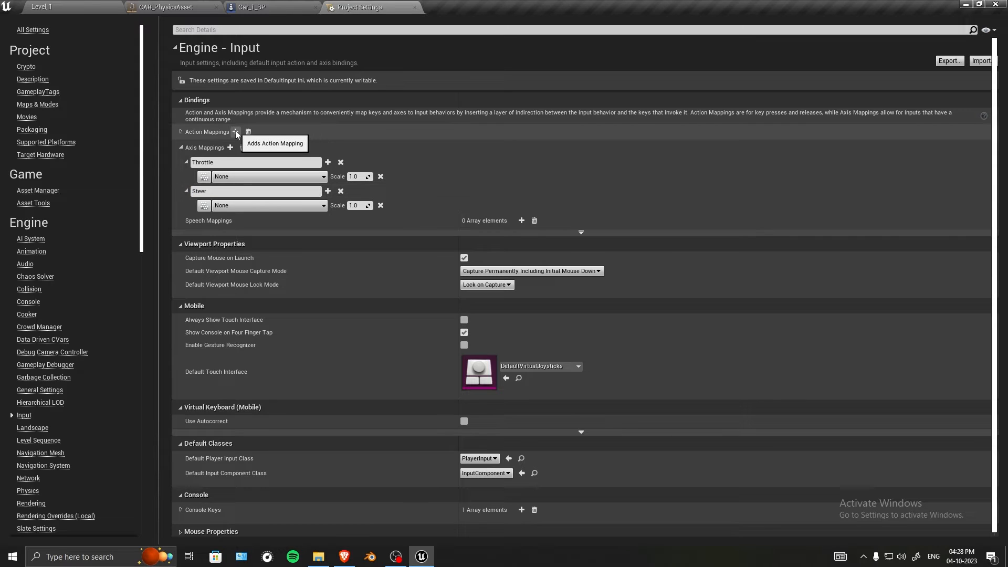
# Add an action mapping named HandBreak and bind it to Space Bar.
pyautogui.click(235, 132)
pyautogui.click(181, 132)
pyautogui.click(231, 146)
pyautogui.write('HandBreak')
pyautogui.press('Return')
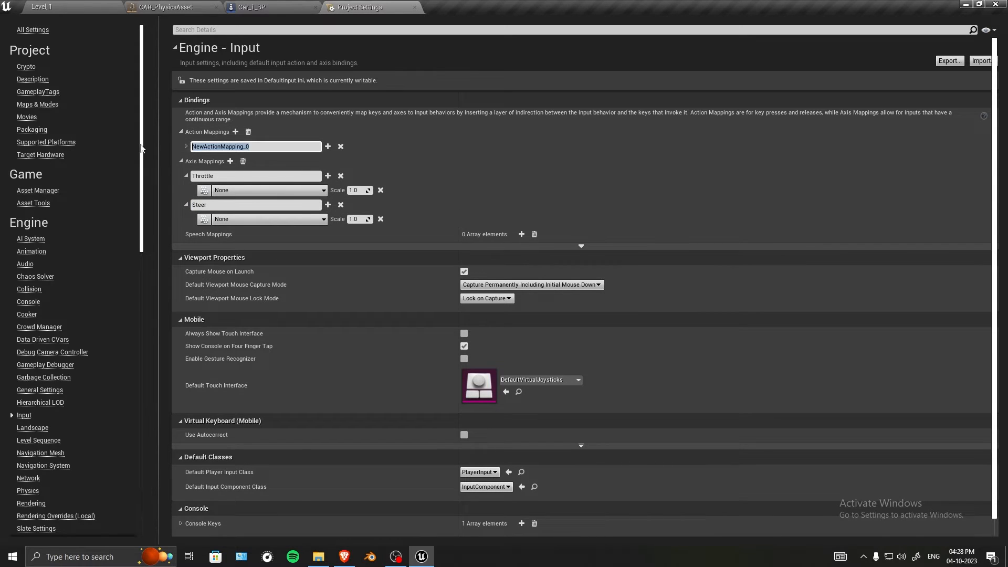
pyautogui.click(186, 147)
pyautogui.click(207, 162)
pyautogui.press('space')
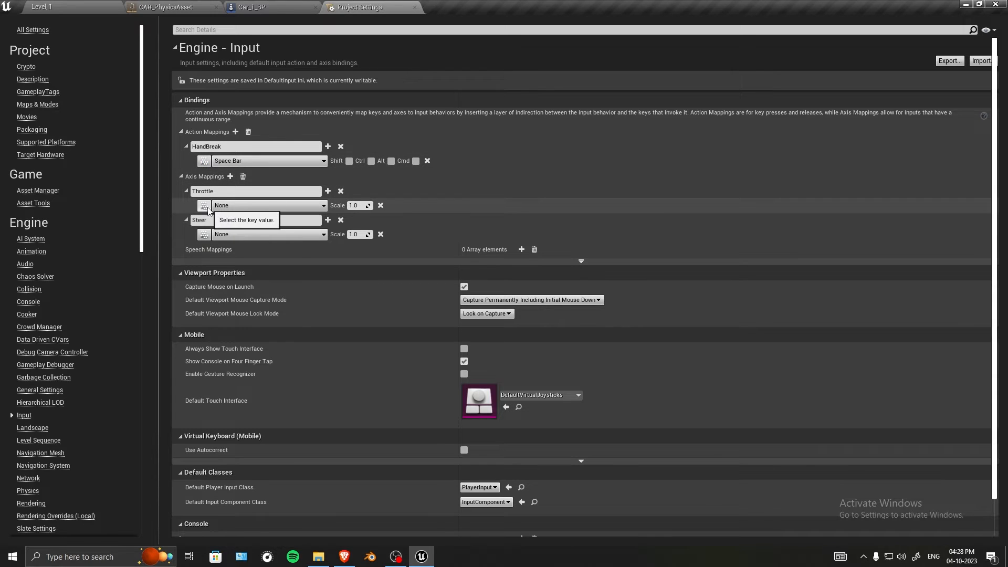
# Bind the Throttle axis mapping to W and to S, with a scale of -1 for S.
pyautogui.click(328, 191)
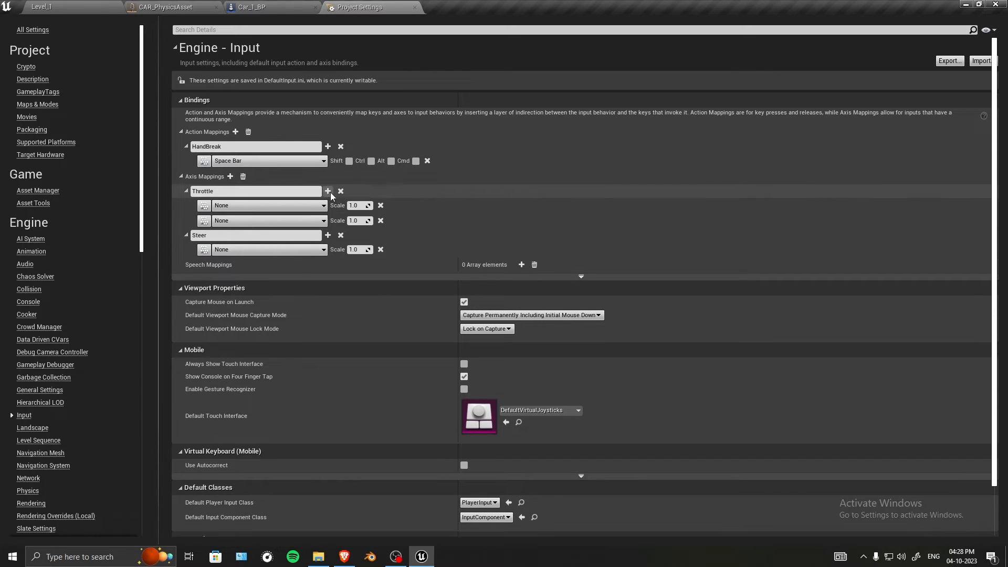
pyautogui.click(204, 205)
pyautogui.press('w')
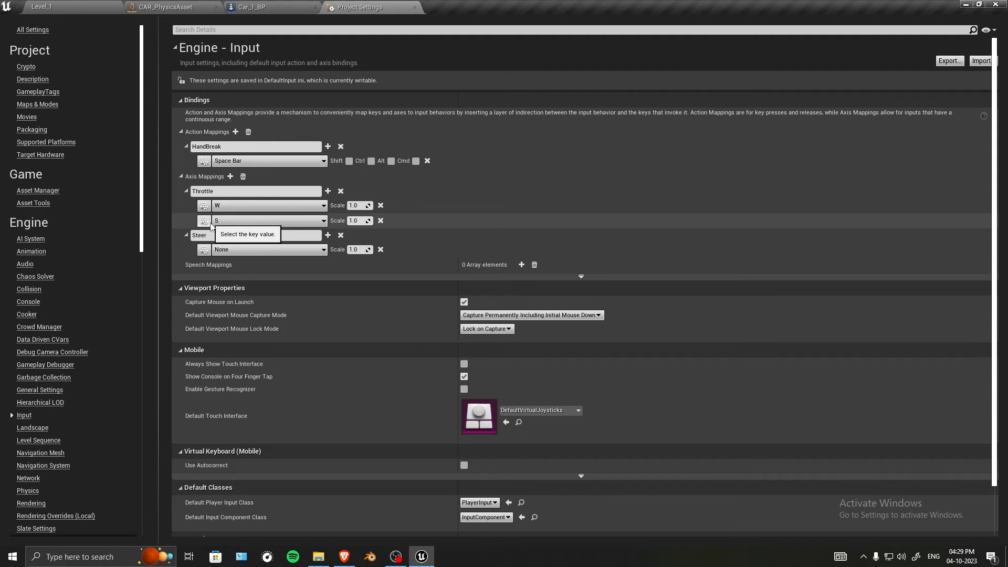
pyautogui.click(204, 220)
pyautogui.press('s')
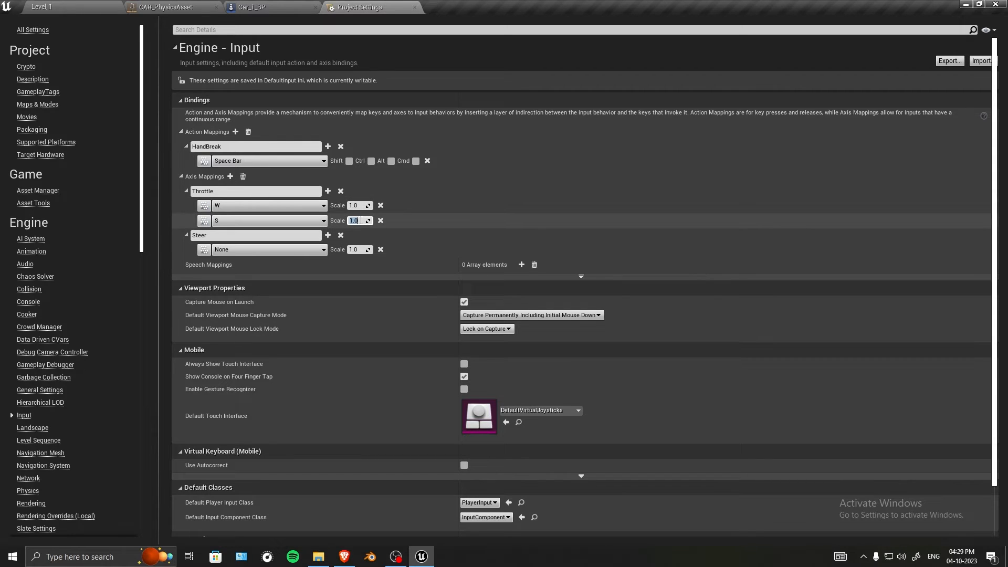
pyautogui.click(361, 221)
pyautogui.write('-1')
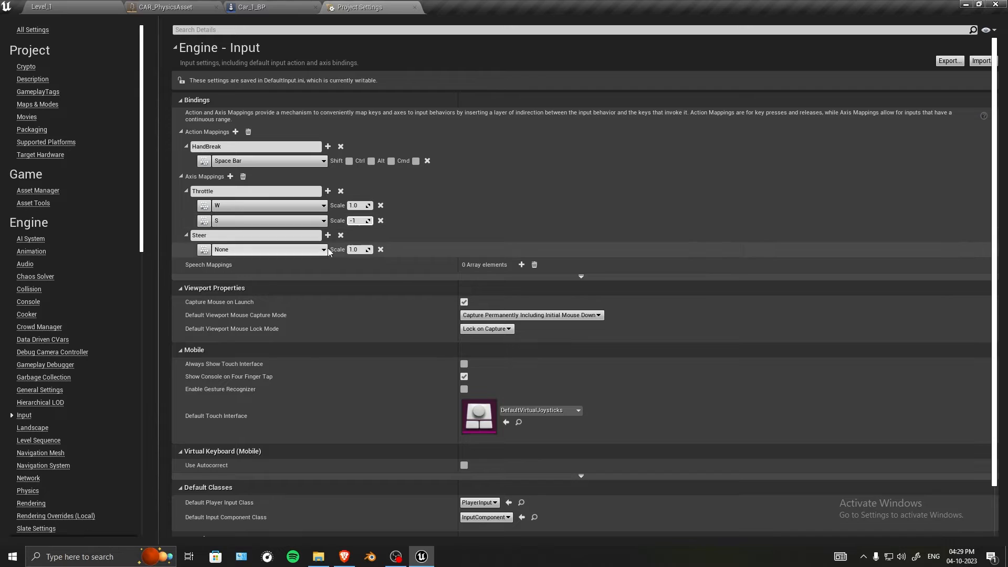
# Bind the Steer axis mapping to D and A, then close the Project Settings.
pyautogui.click(328, 235)
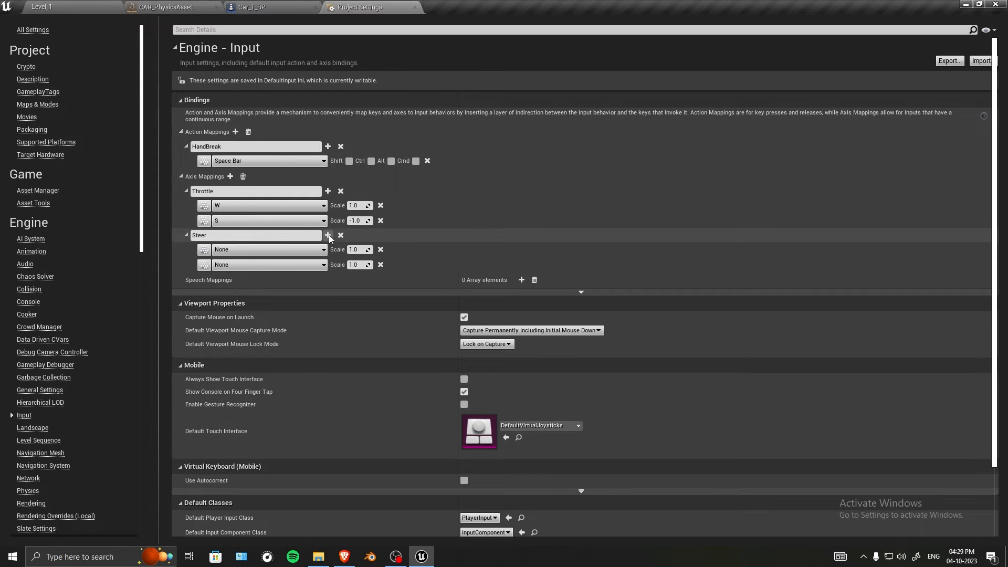
pyautogui.click(203, 264)
pyautogui.press('a')
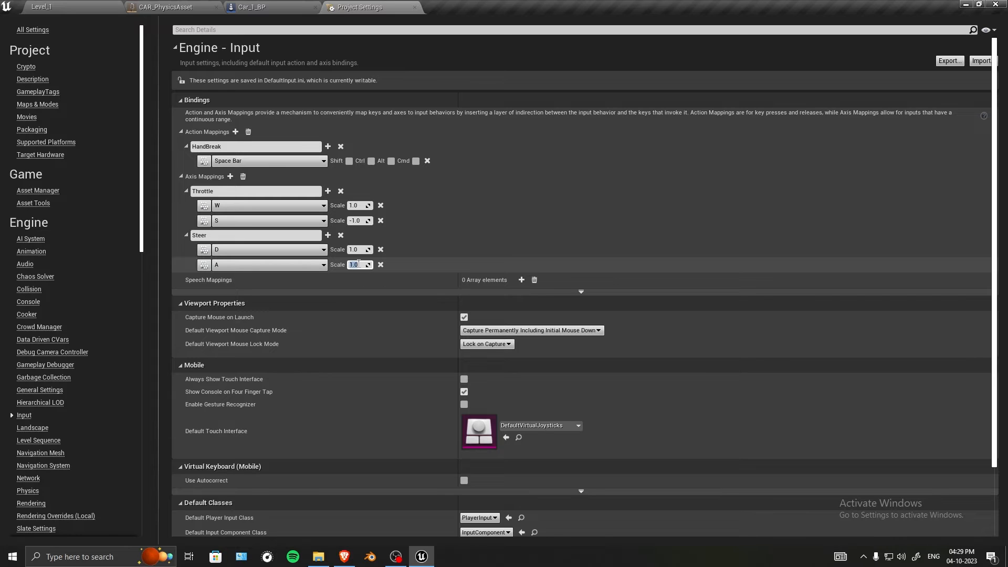
pyautogui.click(415, 9)
# Add a Vehicle Movement reference to Car_1_BP's Event Graph and connect it to a new Set Throttle Input node.
pyautogui.moveTo(333, 326); pyautogui.dragTo(356, 339, button='right')
pyautogui.moveTo(683, 304); pyautogui.dragTo(798, 304)
pyautogui.click(52, 87)
pyautogui.moveTo(52, 87); pyautogui.dragTo(421, 329)
pyautogui.write('throttle')
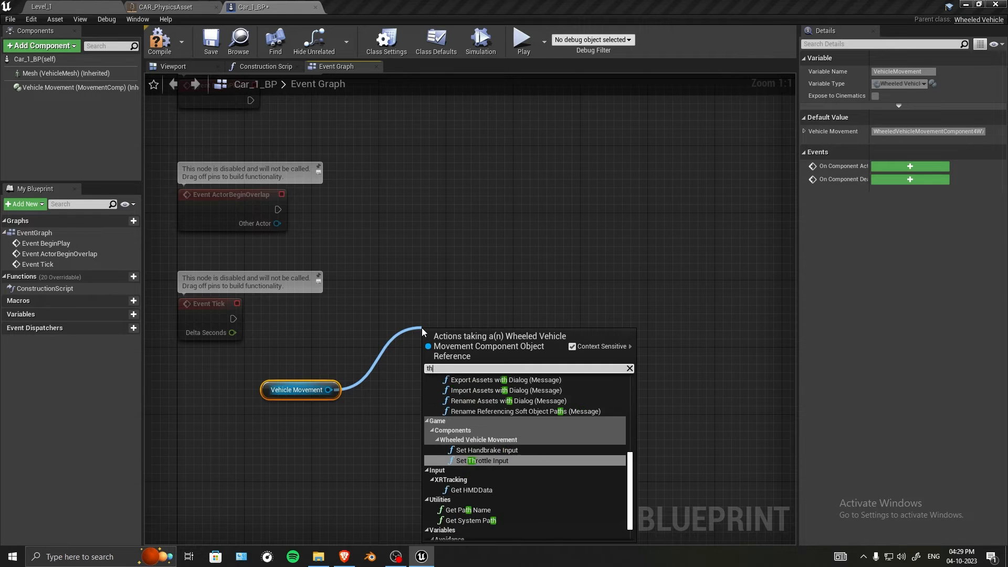
pyautogui.click(489, 410)
pyautogui.moveTo(490, 354); pyautogui.dragTo(507, 274, button='right')
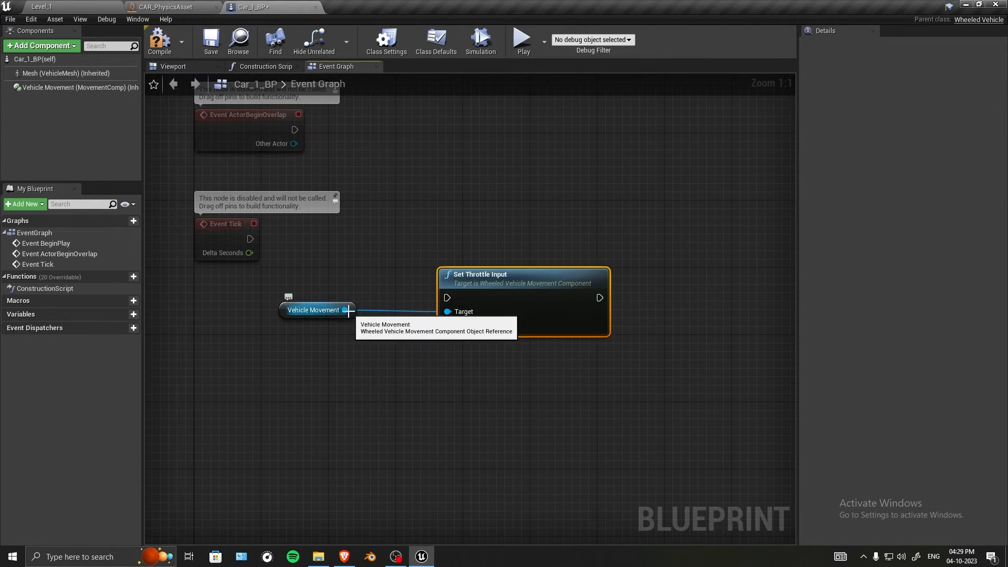
# Add a Set Steering Input node below Set Throttle Input with Vehicle Movement connected as its target.
pyautogui.moveTo(344, 310); pyautogui.dragTo(444, 385)
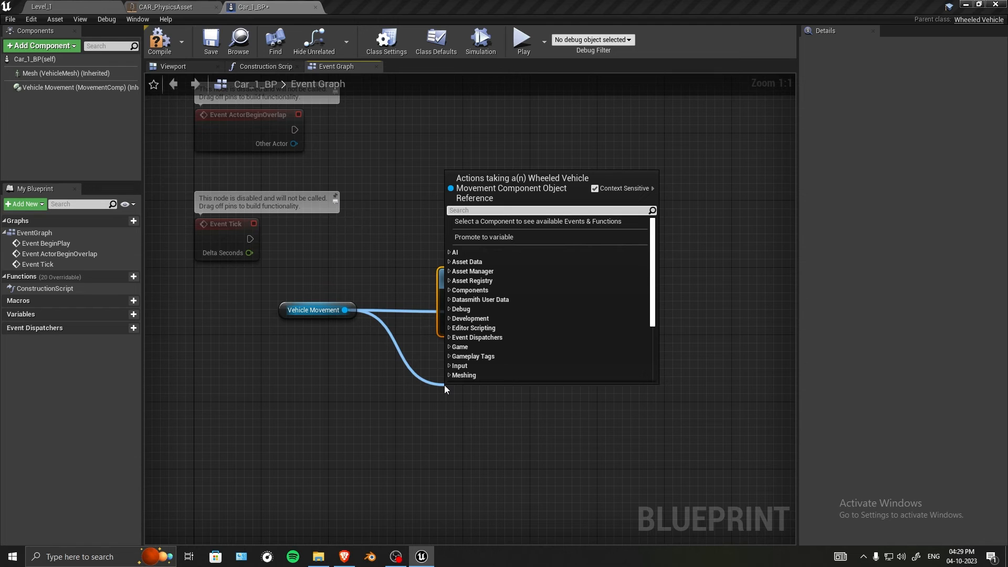
pyautogui.write('steering')
pyautogui.click(488, 279)
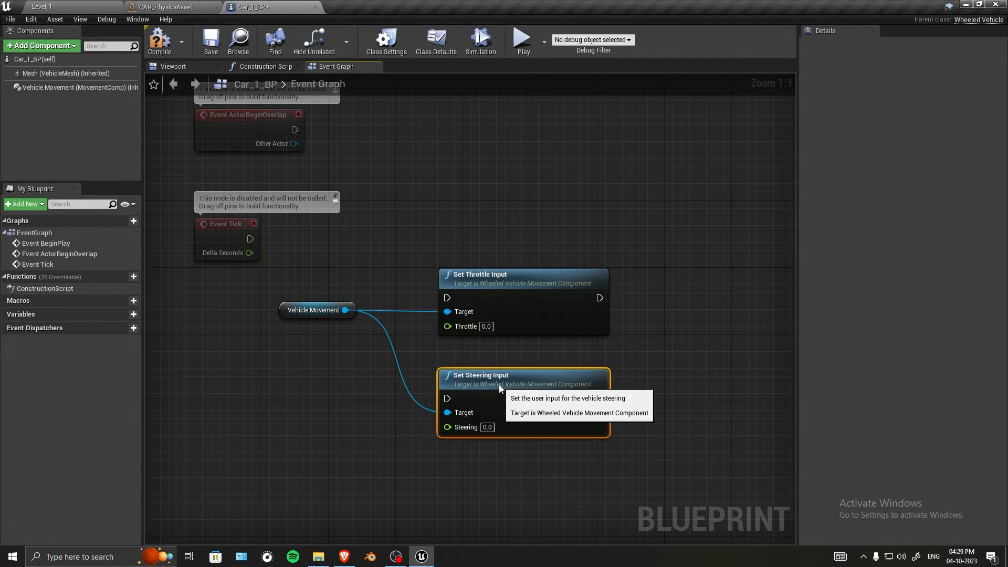
# Add a Set Handbrake Input node targeting Vehicle Movement below the steering node and place a copy of it underneath.
pyautogui.moveTo(499, 384); pyautogui.dragTo(493, 295, button='right')
pyautogui.moveTo(340, 220); pyautogui.dragTo(407, 430)
pyautogui.write('handbrake')
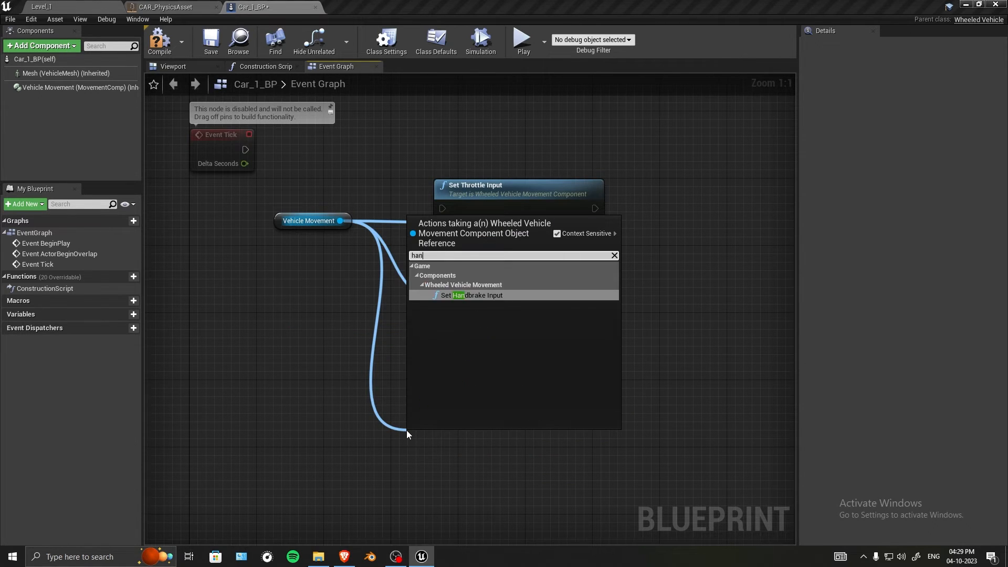
pyautogui.press('Return')
pyautogui.moveTo(506, 455); pyautogui.dragTo(501, 392)
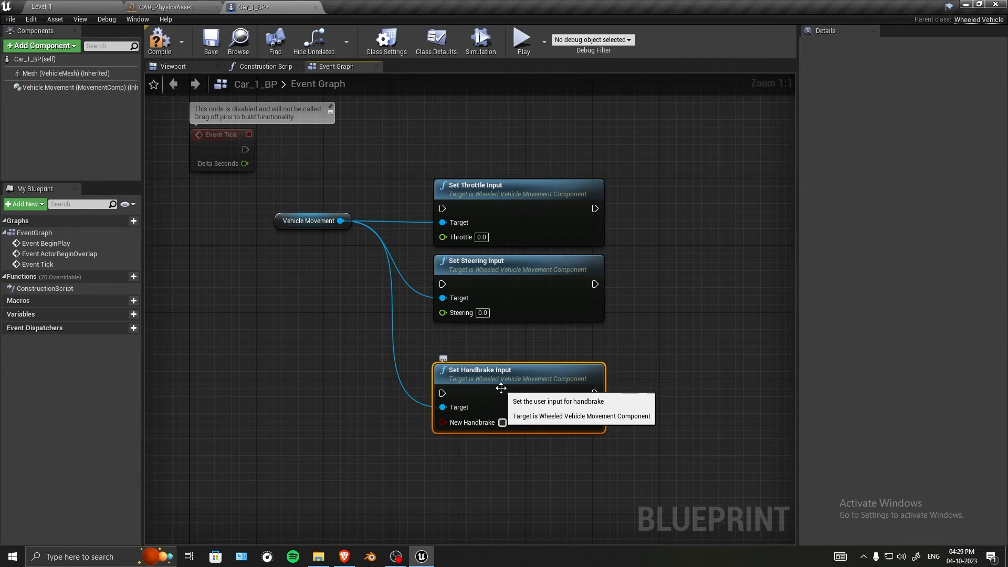
pyautogui.hotkey('ctrl', 'c')
pyautogui.hotkey('ctrl', 'v')
pyautogui.moveTo(610, 405); pyautogui.dragTo(541, 456)
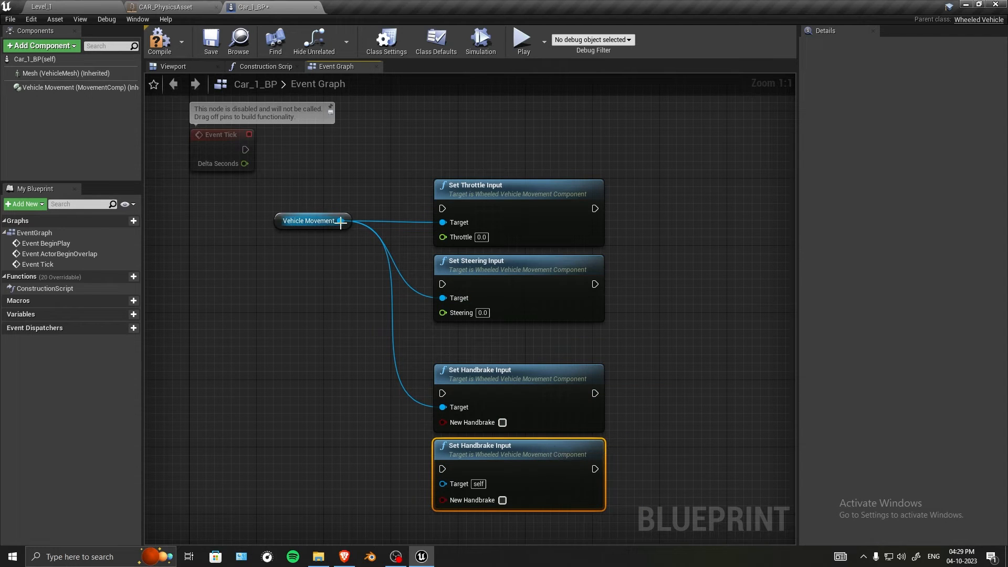
# Connect Vehicle Movement to the copied Set Handbrake Input node's target and move all four Set nodes farther from the reference.
pyautogui.moveTo(341, 221); pyautogui.dragTo(443, 483)
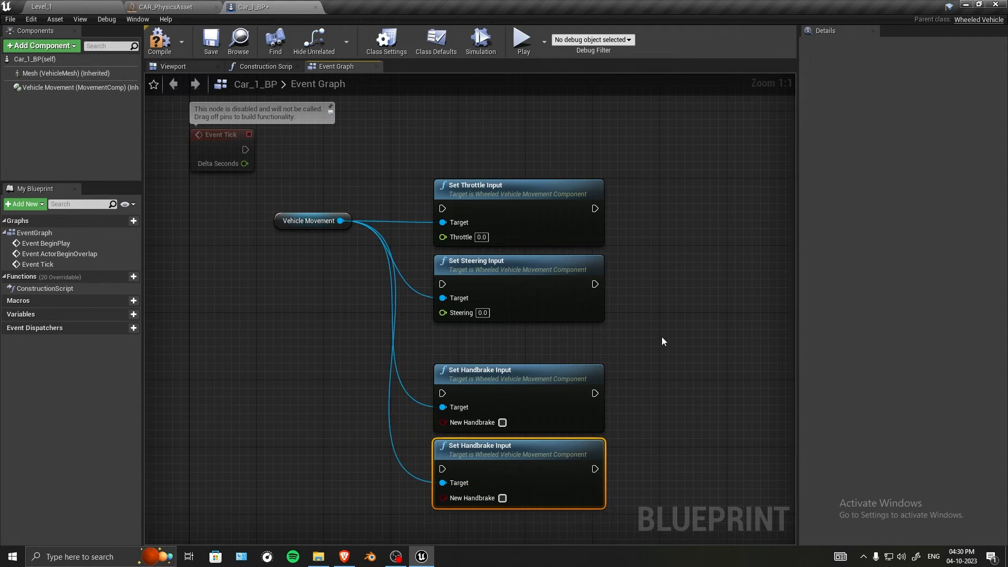
pyautogui.moveTo(514, 355); pyautogui.dragTo(464, 378, button='right')
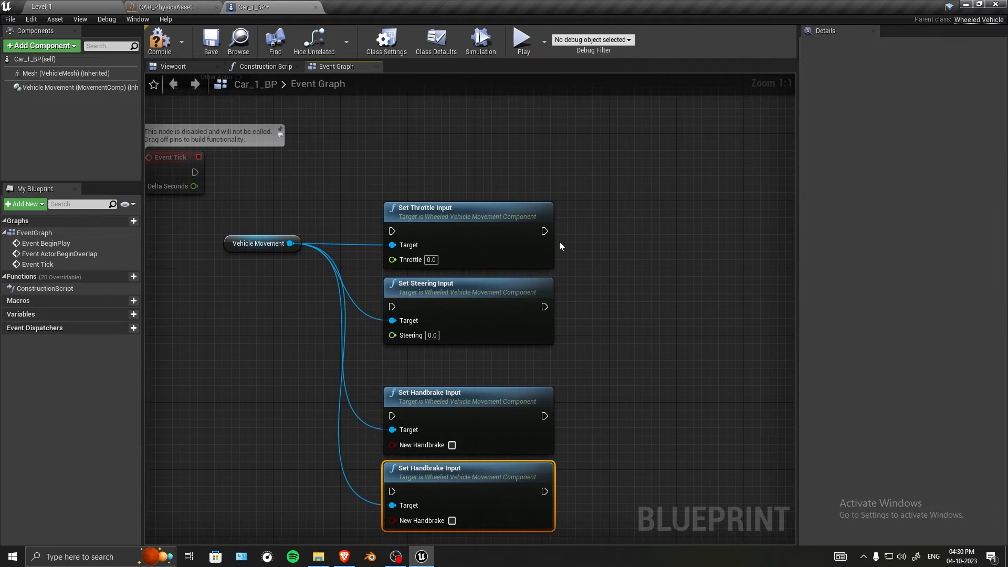
pyautogui.moveTo(585, 196); pyautogui.dragTo(431, 520)
pyautogui.moveTo(486, 402); pyautogui.dragTo(587, 387)
# Add an InputAxis Throttle event and wire its execution output and Axis Value to the Set Throttle Input node.
pyautogui.moveTo(308, 258); pyautogui.dragTo(352, 330, button='right')
pyautogui.click(345, 268)
pyautogui.rightClick(345, 258)
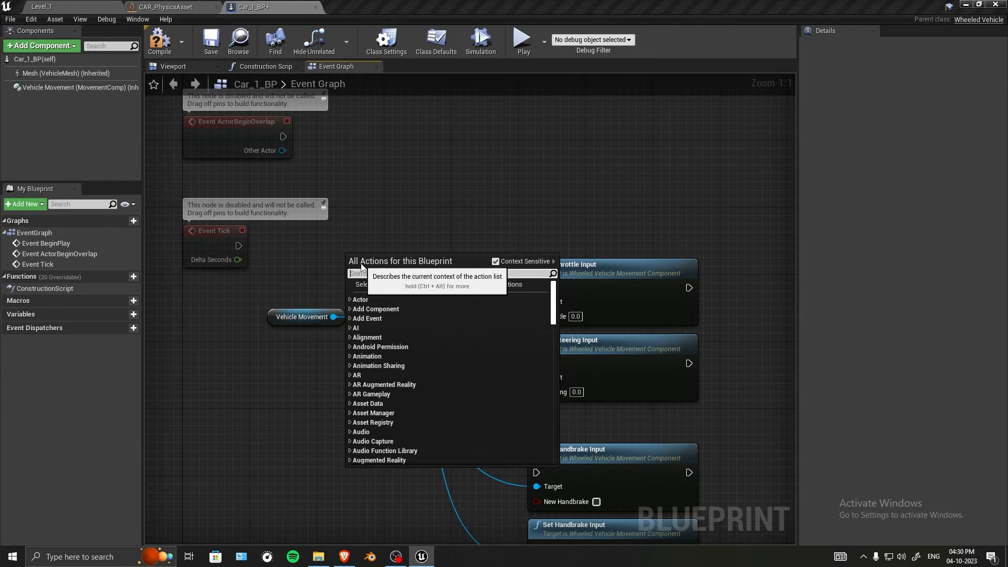
pyautogui.write('throttle')
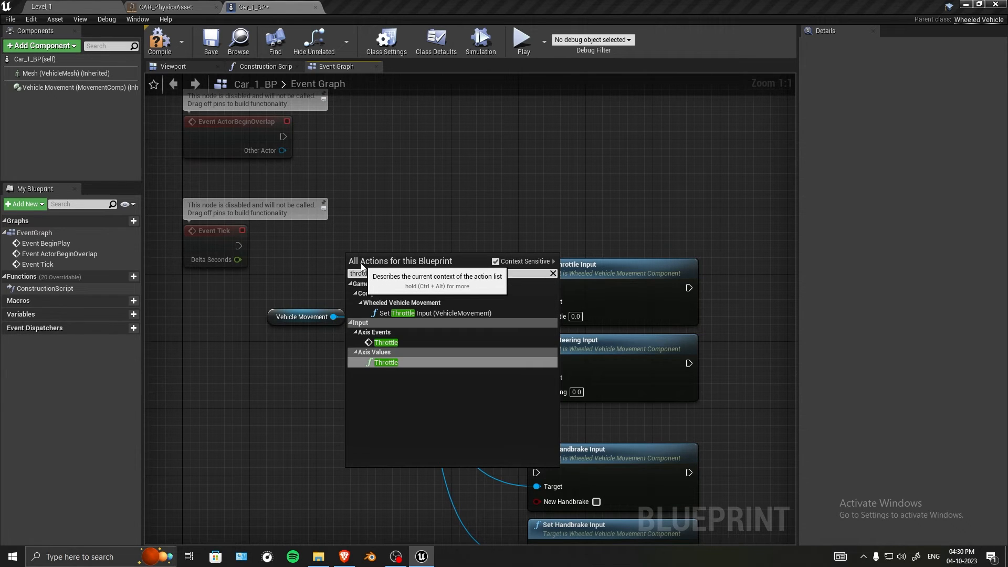
pyautogui.click(386, 343)
pyautogui.moveTo(346, 287); pyautogui.dragTo(541, 289)
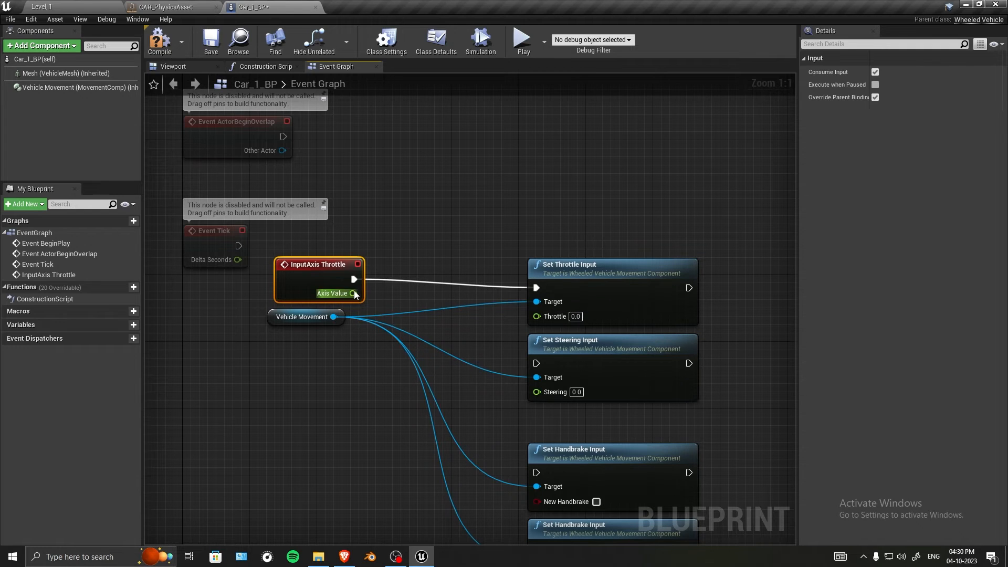
pyautogui.moveTo(356, 295); pyautogui.dragTo(546, 321)
# Add an InputAxis Steer event and wire its execution output and Axis Value to the Set Steering Input node.
pyautogui.moveTo(336, 402); pyautogui.dragTo(309, 349, button='right')
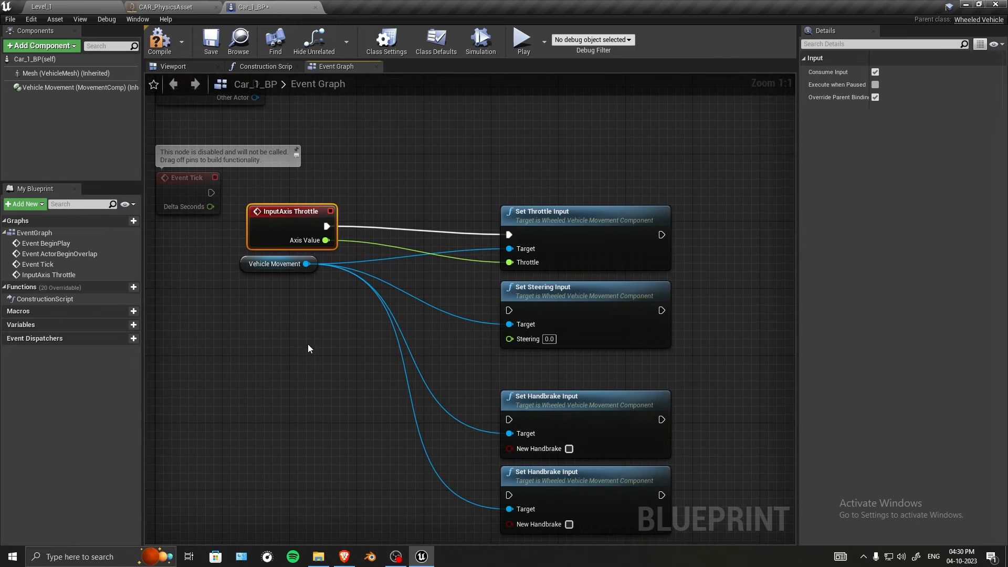
pyautogui.rightClick(275, 328)
pyautogui.write('steer')
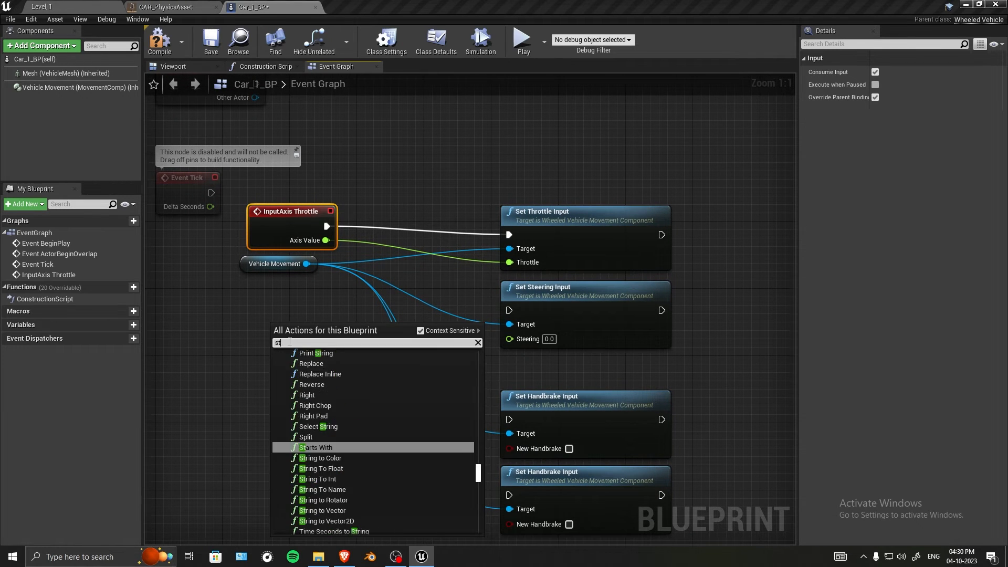
pyautogui.click(326, 414)
pyautogui.moveTo(308, 341); pyautogui.dragTo(509, 309)
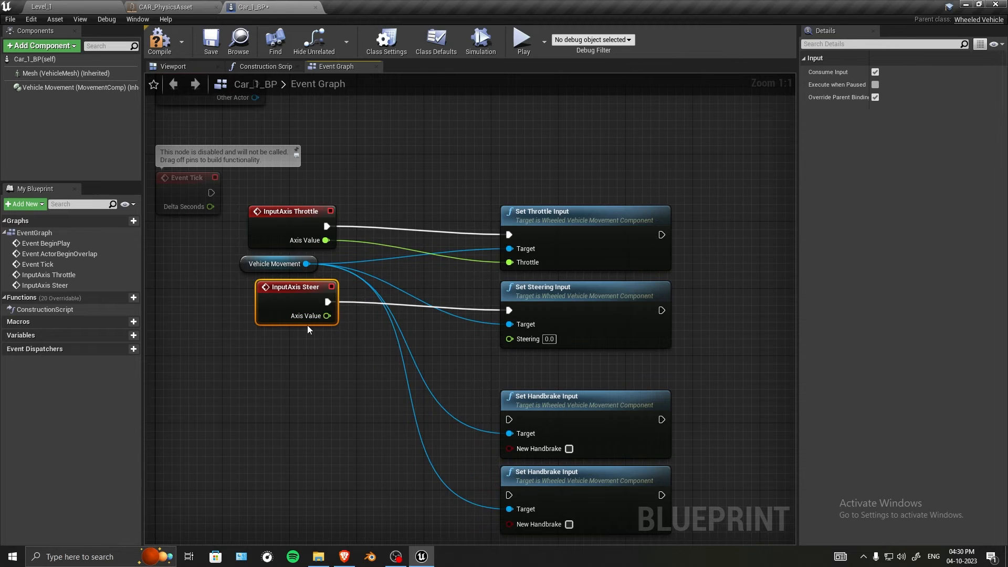
pyautogui.moveTo(326, 316); pyautogui.dragTo(509, 340)
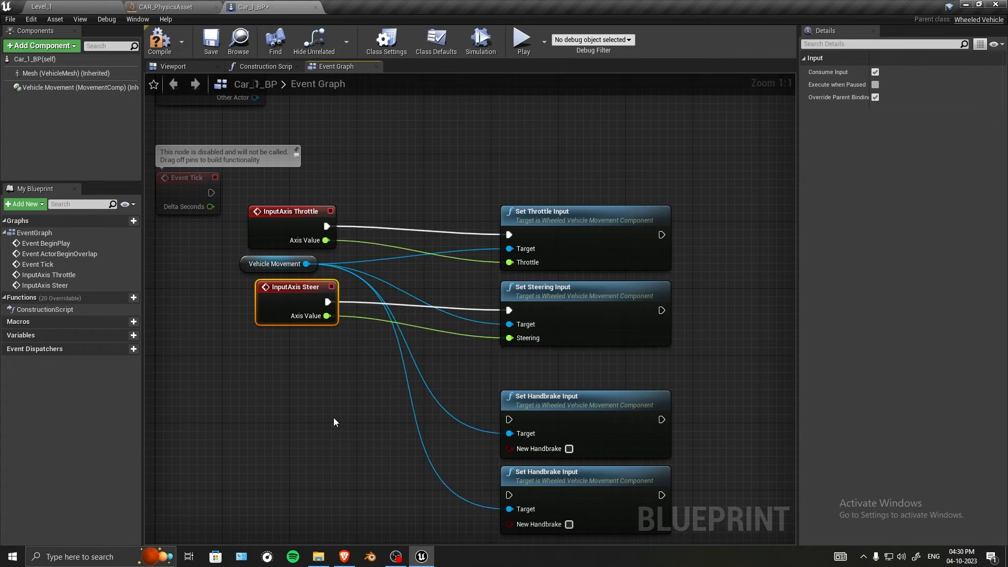
# Add an InputAction HandBreak event below the Steer event, ahead of the two Set Handbrake Input nodes.
pyautogui.moveTo(293, 303); pyautogui.dragTo(292, 191, button='right')
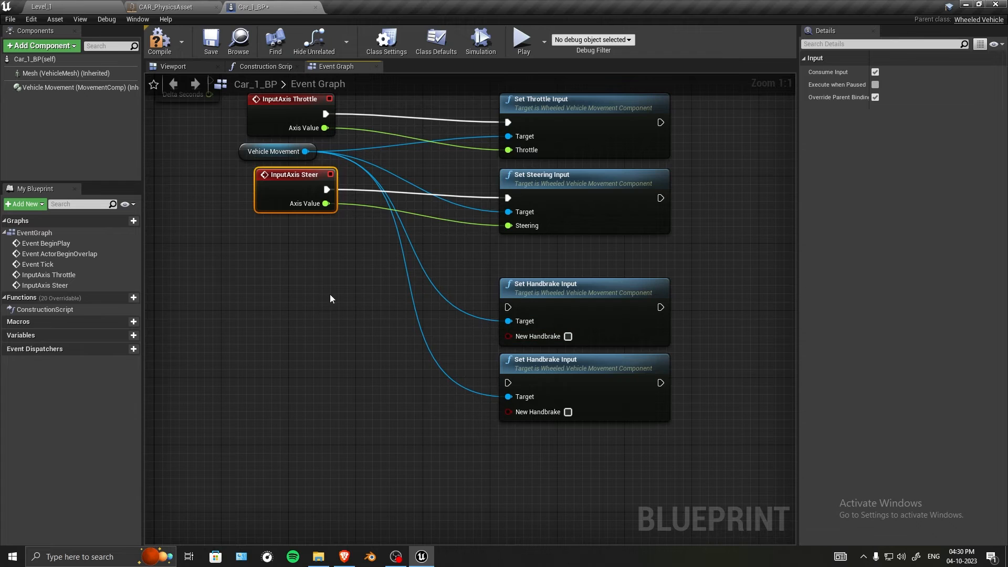
pyautogui.rightClick(299, 292)
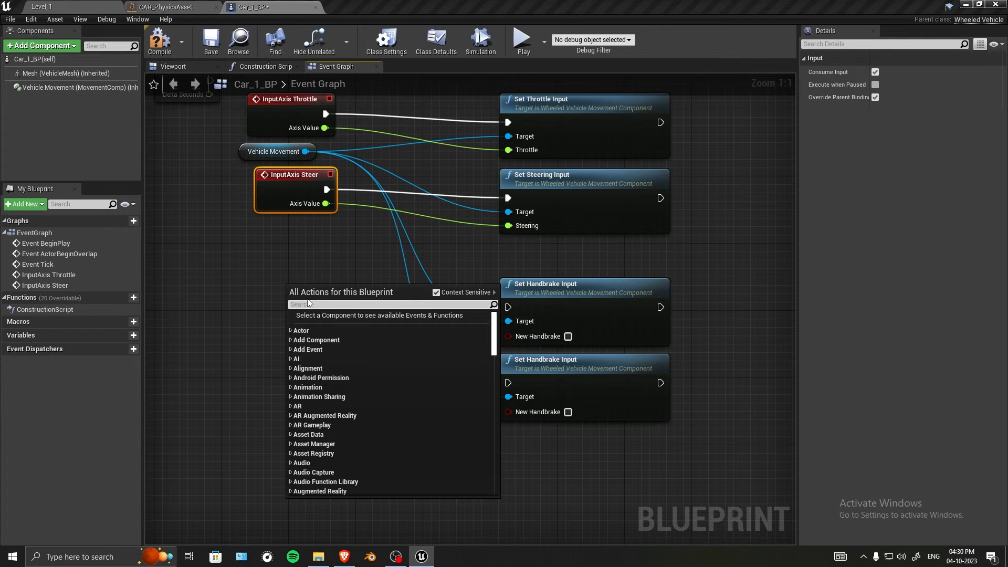
pyautogui.write('handbreak')
pyautogui.click(318, 324)
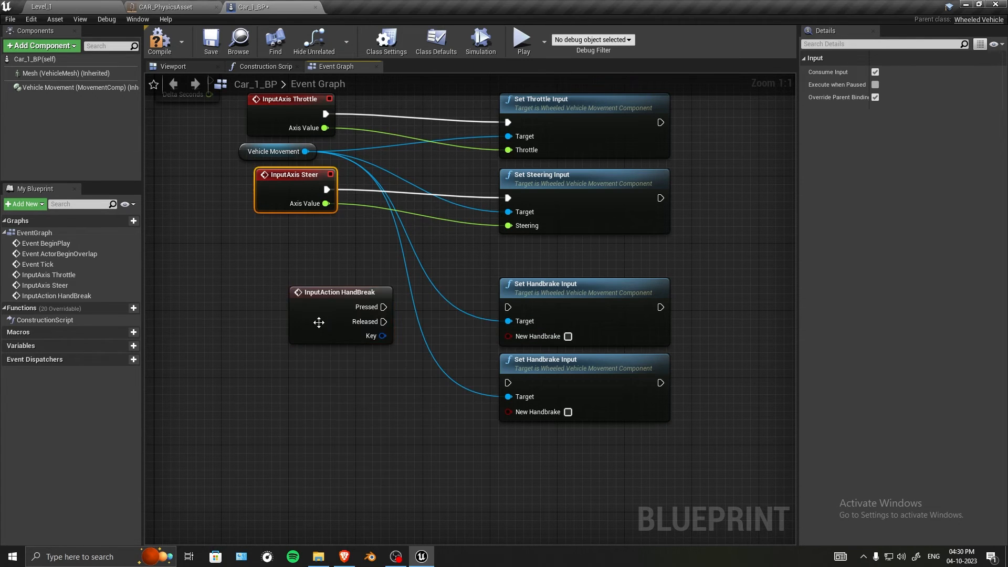
pyautogui.moveTo(319, 323); pyautogui.dragTo(250, 306)
# Wire Pressed to the upper Set Handbrake Input with New Handbrake enabled, and Released to the lower one with it disabled.
pyautogui.moveTo(317, 290); pyautogui.dragTo(512, 307)
pyautogui.click(567, 336)
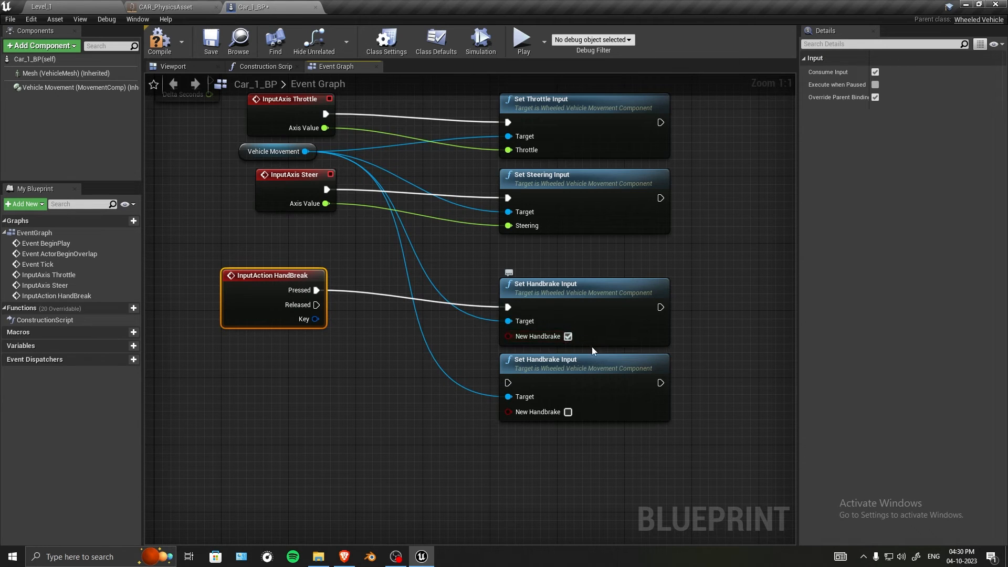
pyautogui.moveTo(315, 304); pyautogui.dragTo(508, 383)
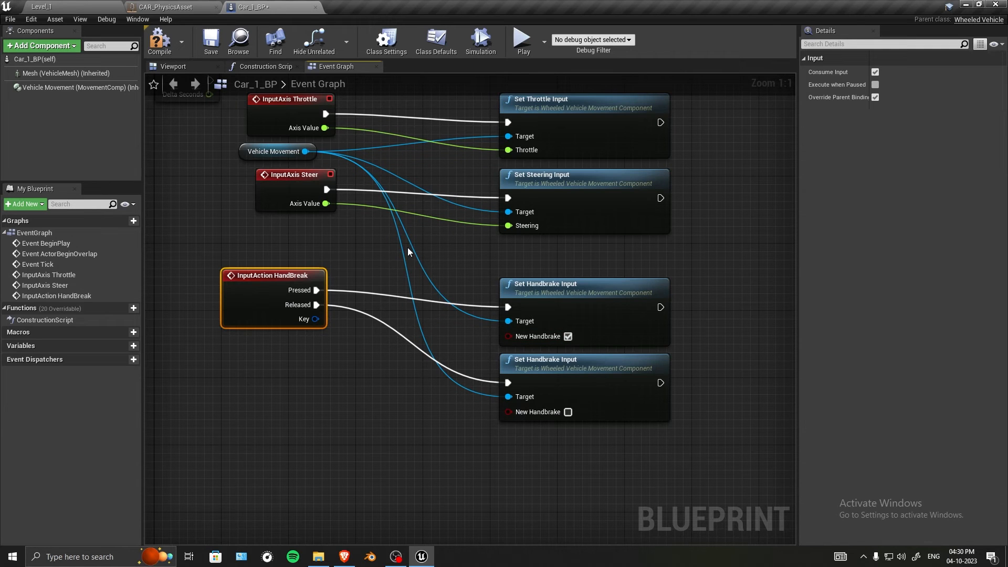
pyautogui.moveTo(408, 247); pyautogui.dragTo(394, 435, button='right')
pyautogui.scroll(-3, 394, 434)
pyautogui.moveTo(417, 301); pyautogui.dragTo(369, 241, button='right')
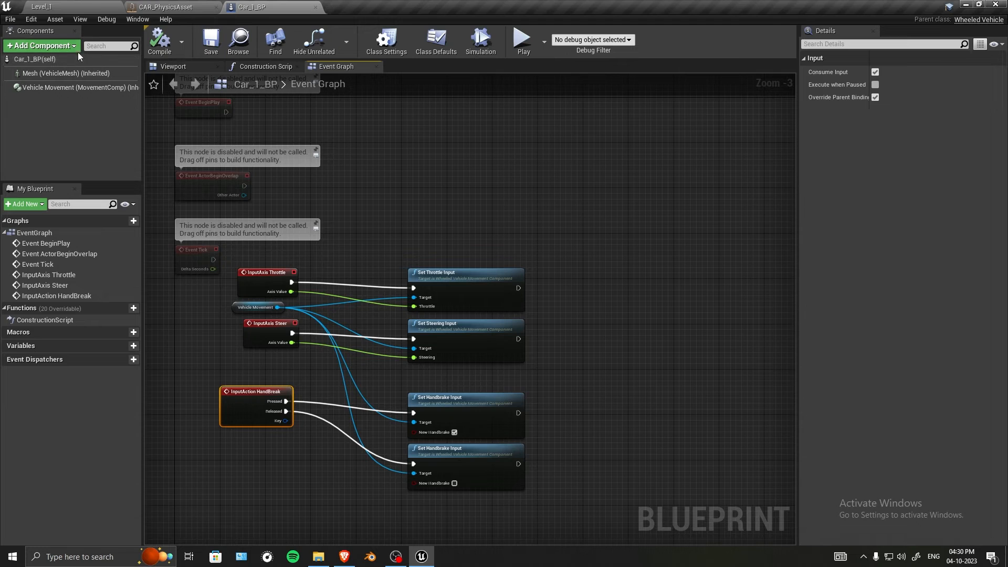
# Switch to the car's 3D preview and add a Spring Arm component to Car_1_BP, keeping the name SpringArm.
pyautogui.click(181, 66)
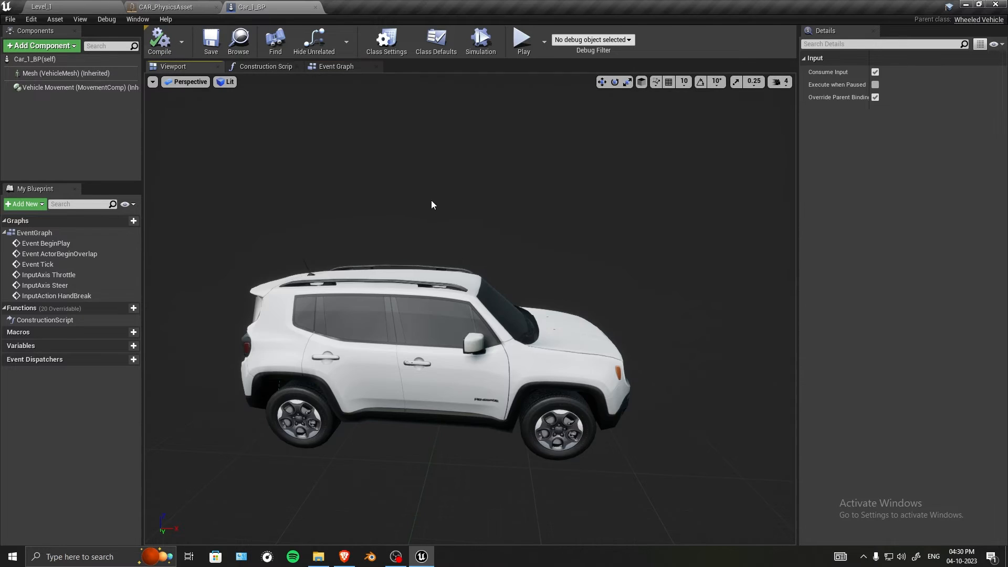
pyautogui.scroll(-5, 433, 203)
pyautogui.moveTo(434, 204)
pyautogui.mouseDown(button='right')
pyautogui.moveTo(468, 212)
pyautogui.moveTo(419, 215)
pyautogui.mouseUp(button='right')
pyautogui.press('s')
pyautogui.press('w')
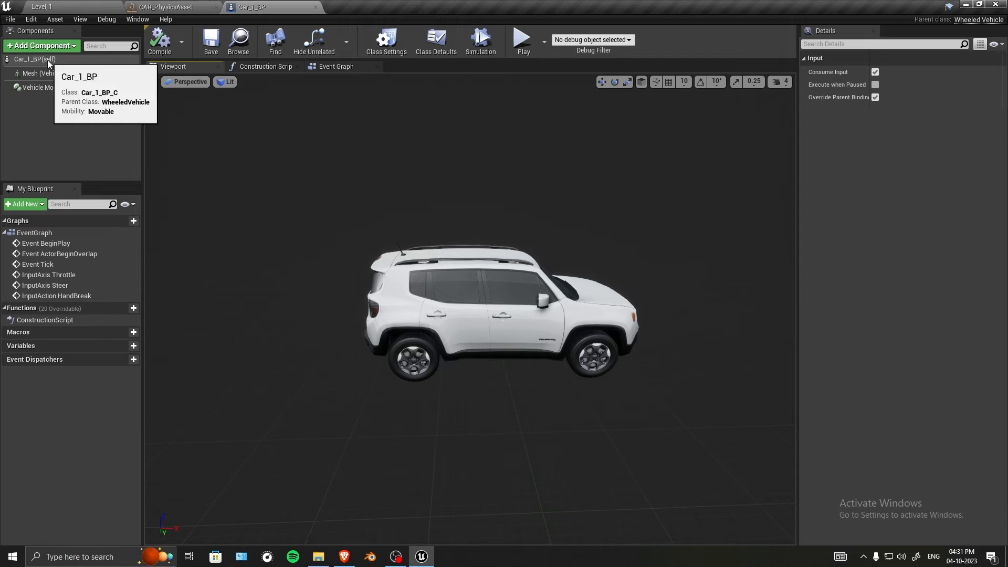
pyautogui.click(59, 59)
pyautogui.click(64, 48)
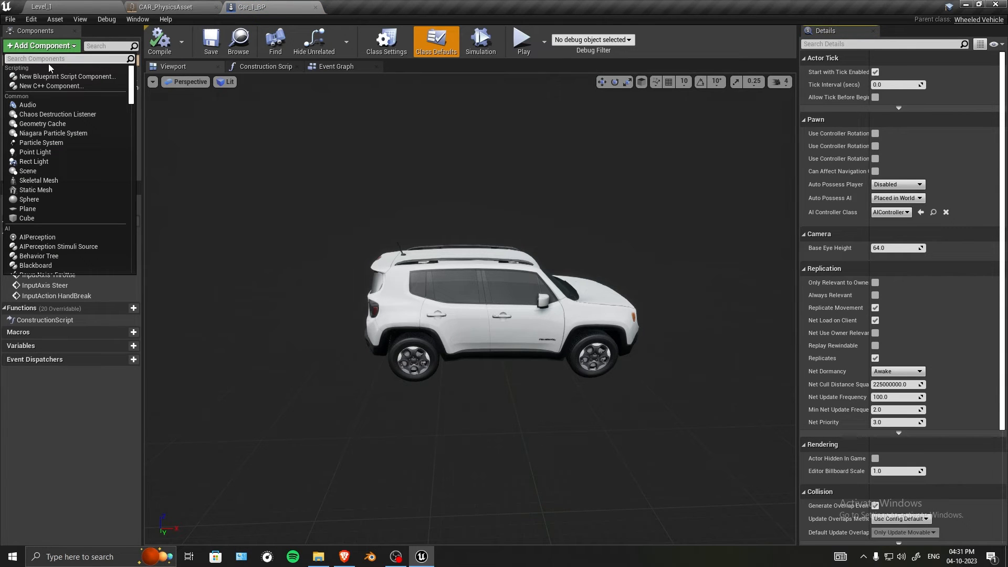
pyautogui.write('spring')
pyautogui.click(46, 79)
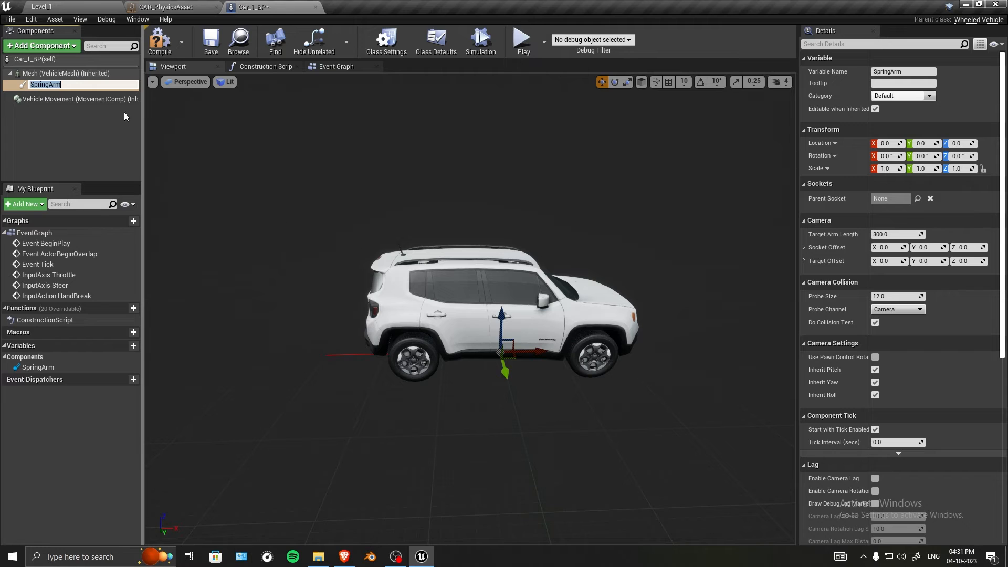
pyautogui.click(124, 112)
# Add a Camera component to Car_1_BP and attach it as a child of SpringArm.
pyautogui.click(61, 72)
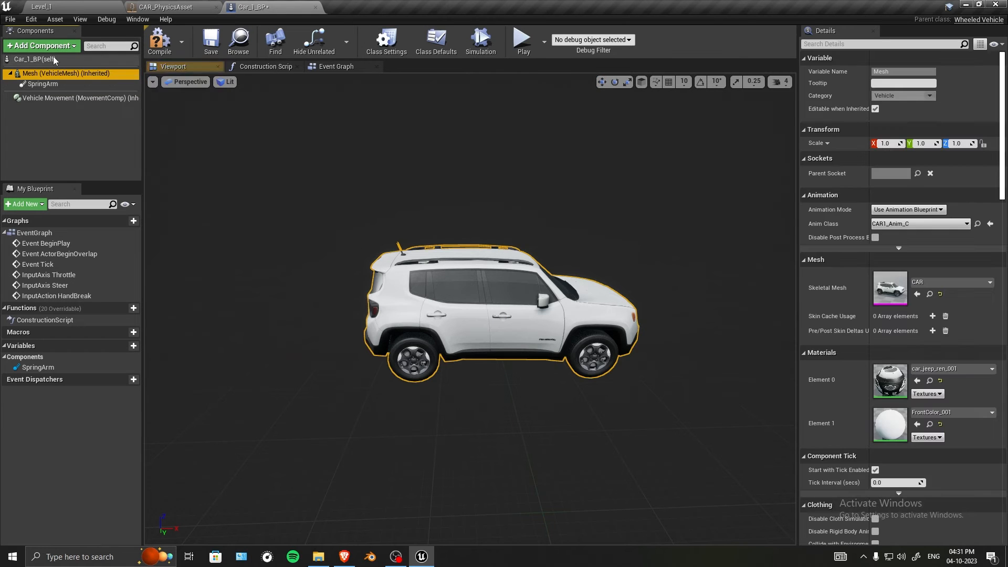
pyautogui.click(53, 59)
pyautogui.click(42, 45)
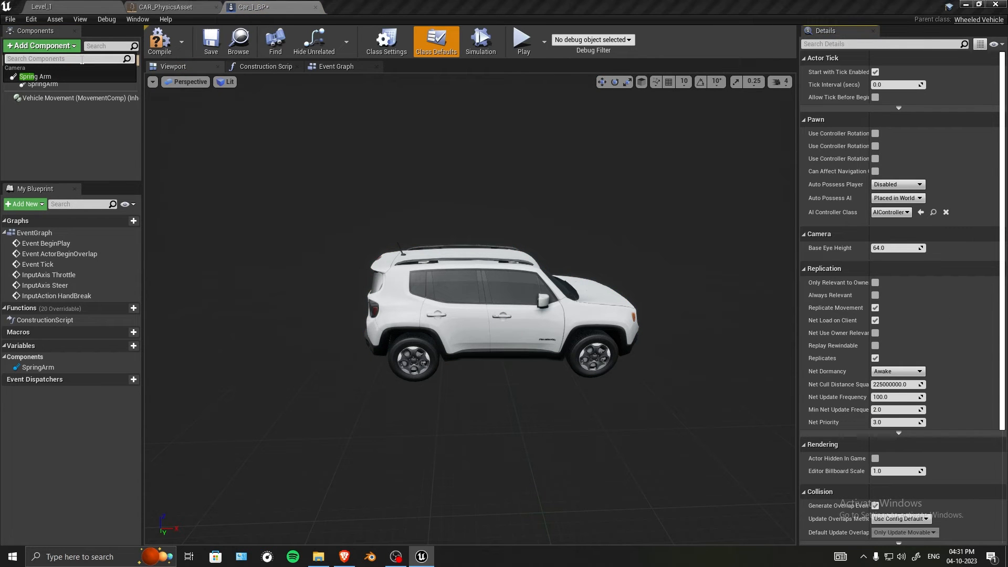
pyautogui.write('camera')
pyautogui.press('Return')
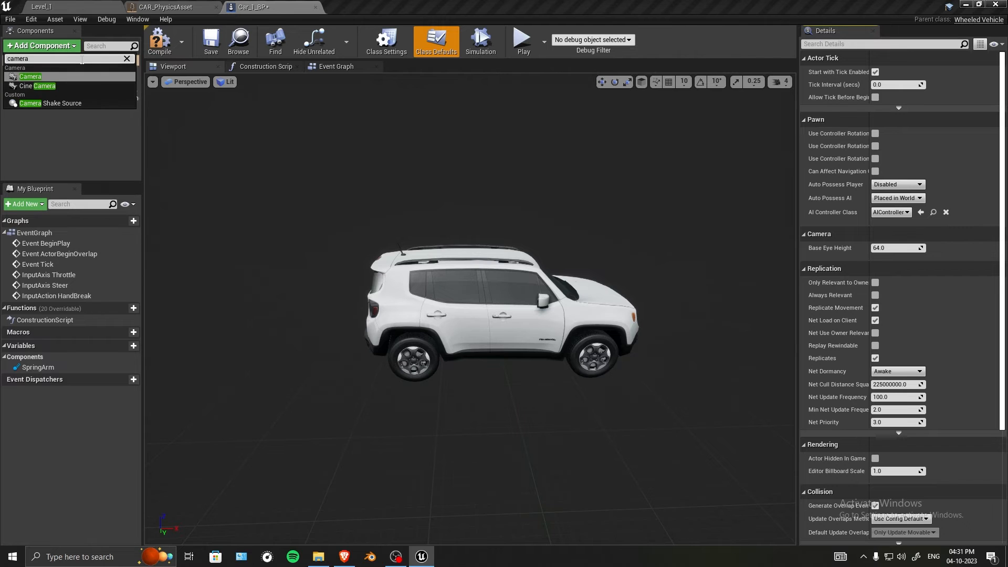
pyautogui.click(51, 158)
pyautogui.moveTo(43, 96); pyautogui.dragTo(52, 89)
# Raise the SpringArm to about Z 124.3 and shift it forward to about X 24.1.
pyautogui.click(47, 84)
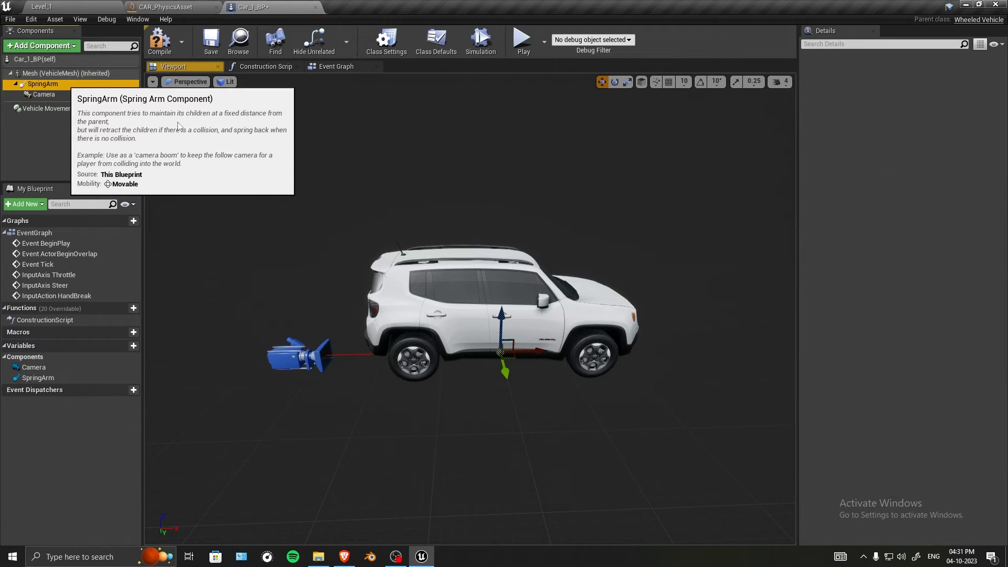
pyautogui.moveTo(502, 315); pyautogui.dragTo(517, 243)
pyautogui.moveTo(516, 243); pyautogui.dragTo(503, 230, button='right')
pyautogui.moveTo(581, 357); pyautogui.dragTo(563, 360, button='right')
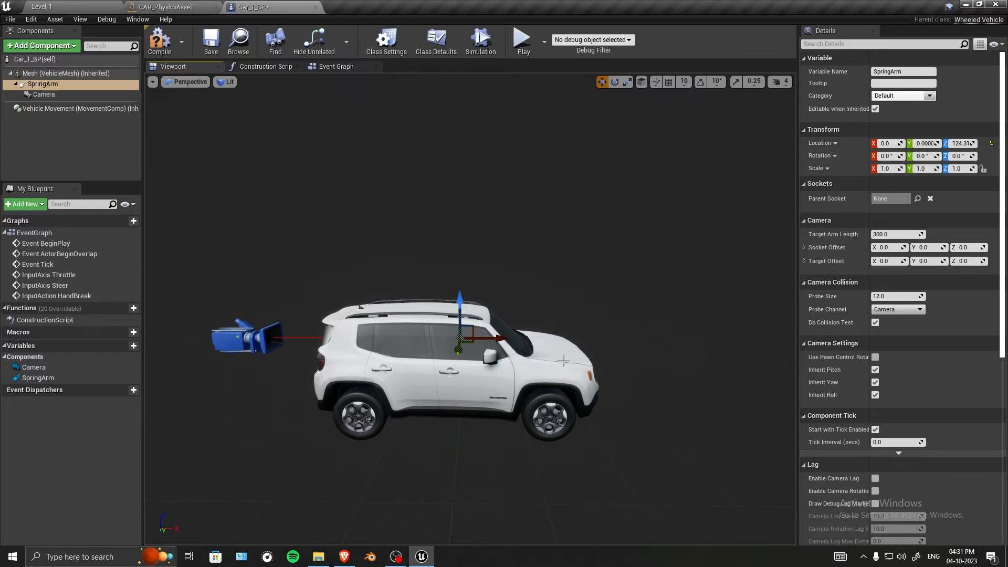
pyautogui.moveTo(502, 336); pyautogui.dragTo(518, 335)
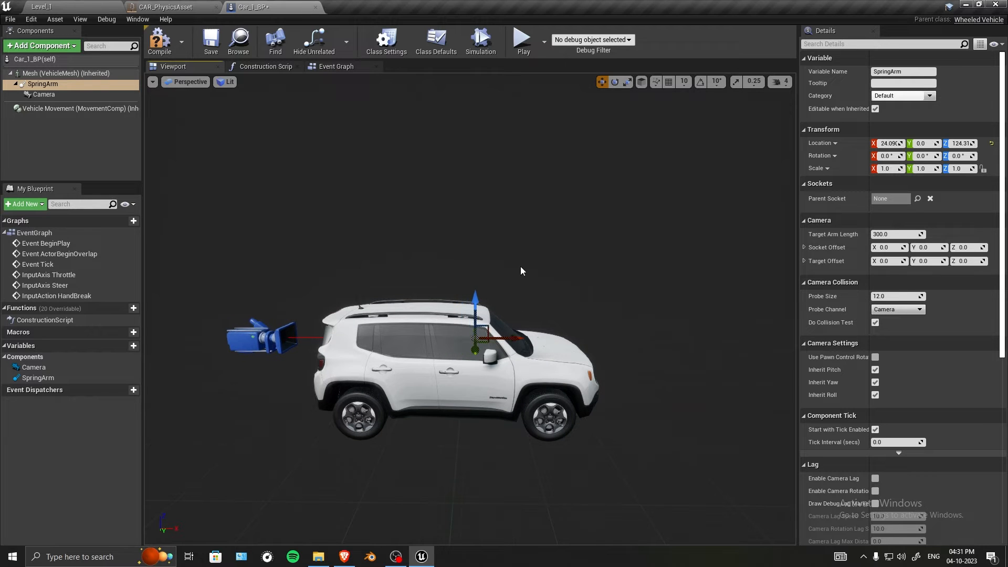
# Tilt the SpringArm to about -12.24° around Y and set its Target Arm Length to 600.
pyautogui.press('e')
pyautogui.moveTo(521, 286); pyautogui.dragTo(537, 353)
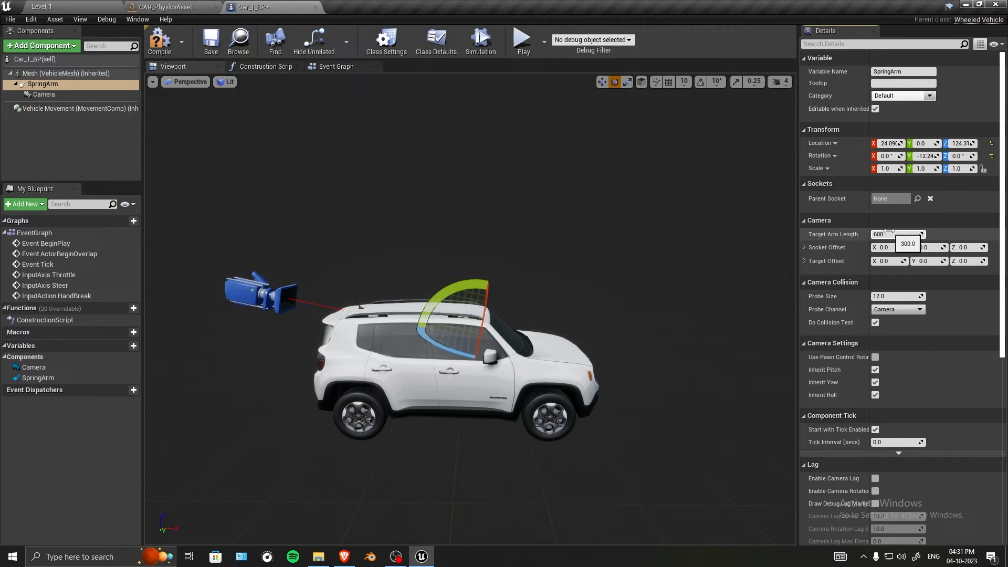
pyautogui.press('Return')
pyautogui.moveTo(578, 315); pyautogui.dragTo(485, 315, button='right')
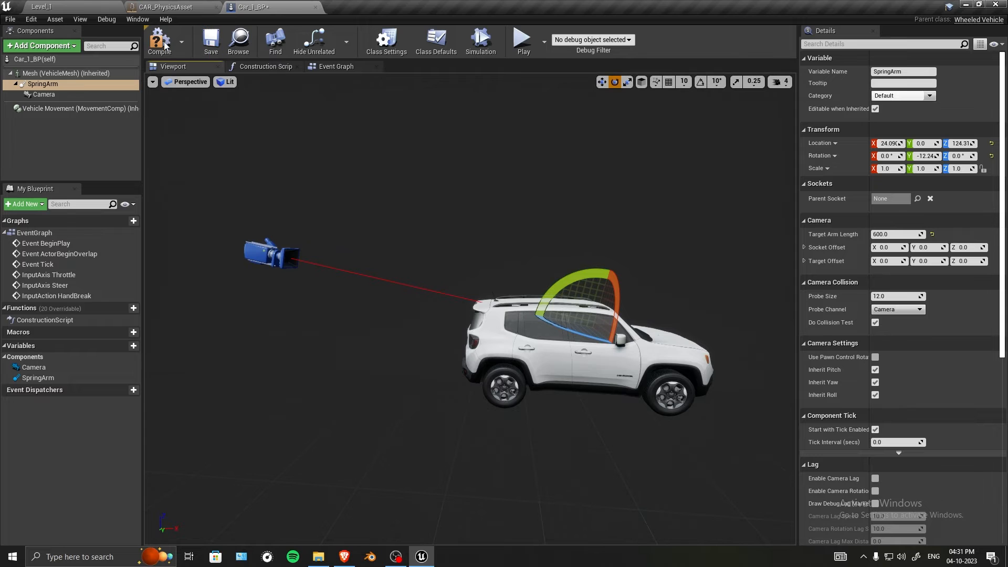
# Return to the Event Graph and place a SpringArm reference in the empty area beyond the Set nodes.
pyautogui.click(334, 67)
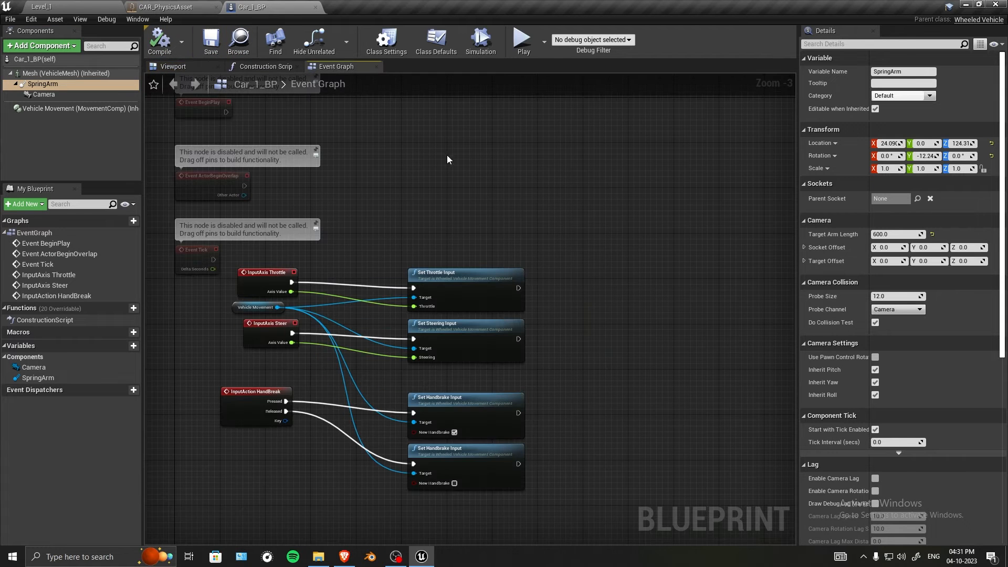
pyautogui.moveTo(590, 353); pyautogui.dragTo(464, 285, button='right')
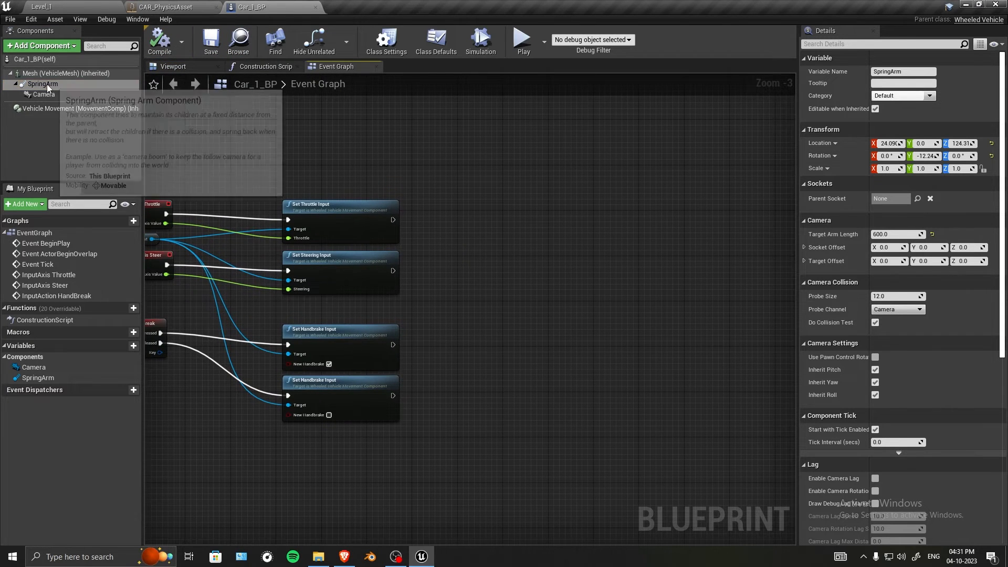
pyautogui.moveTo(42, 84); pyautogui.dragTo(496, 281)
pyautogui.scroll(3, 480, 326)
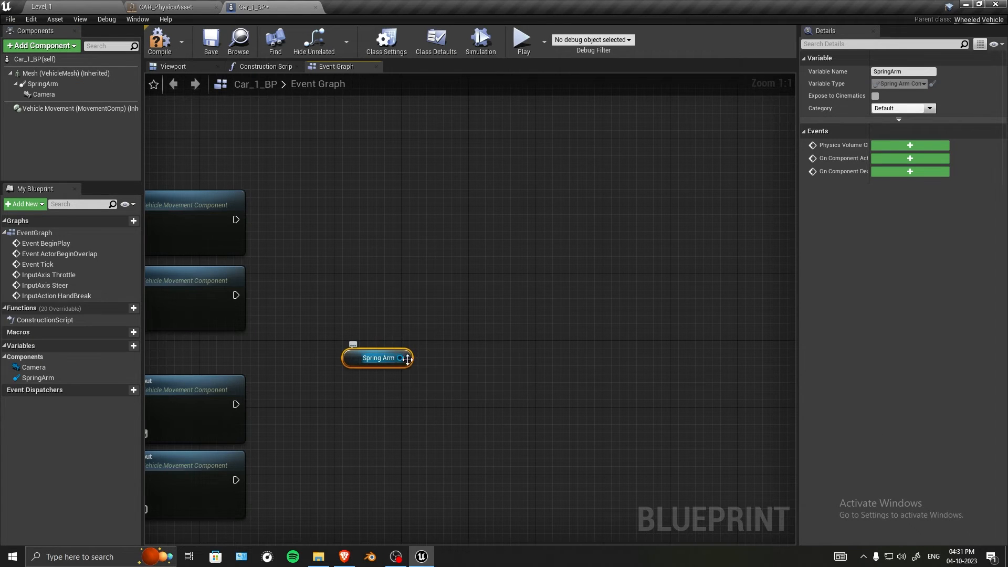
# Add a Mouse XY 2D-Axis event and place it just above the Spring Arm reference.
pyautogui.rightClick(418, 318)
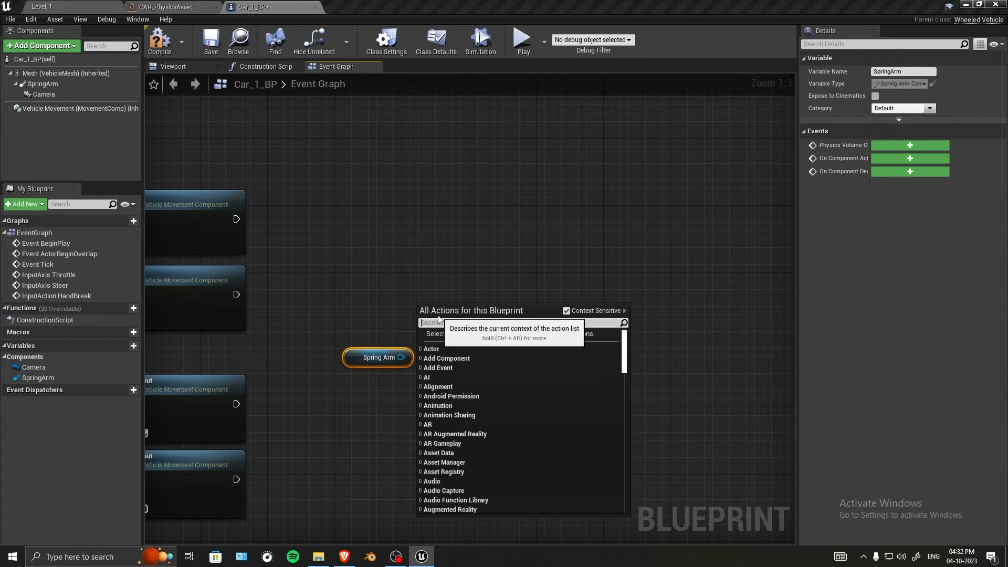
pyautogui.write('mouse')
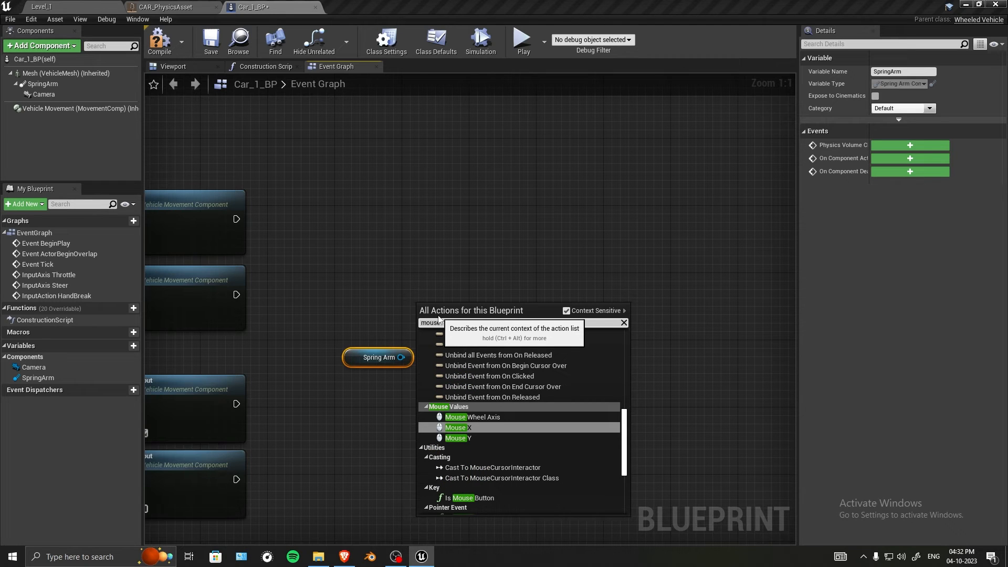
pyautogui.write(' xy')
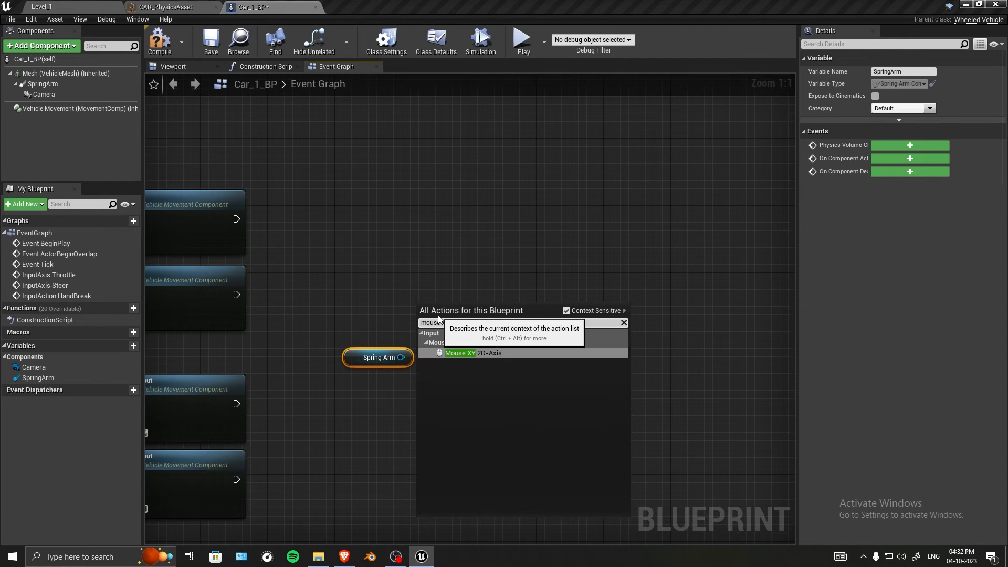
pyautogui.click(460, 353)
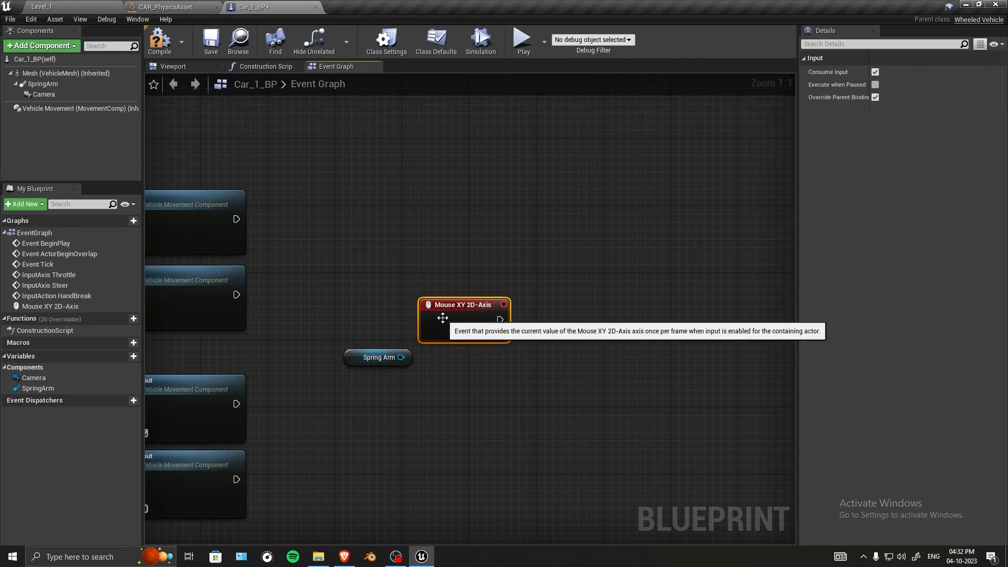
pyautogui.moveTo(447, 315); pyautogui.dragTo(335, 309)
pyautogui.moveTo(516, 342); pyautogui.dragTo(441, 336, button='right')
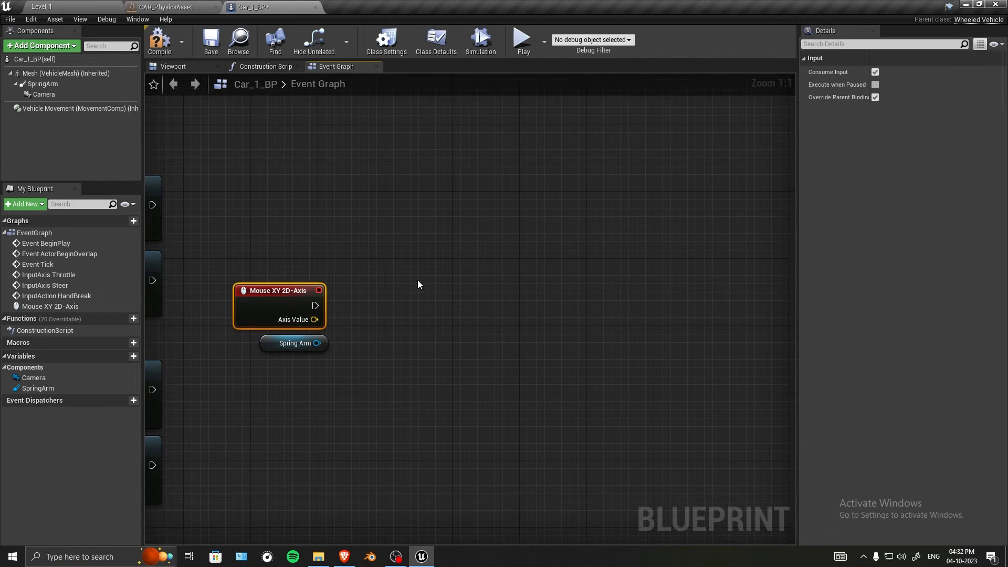
# Add an AddRelativeRotation node targeting the Spring Arm and split its Delta Rotation into roll, pitch and yaw inputs.
pyautogui.rightClick(418, 283)
pyautogui.press('Escape')
pyautogui.moveTo(317, 343); pyautogui.dragTo(421, 307)
pyautogui.write('rotat')
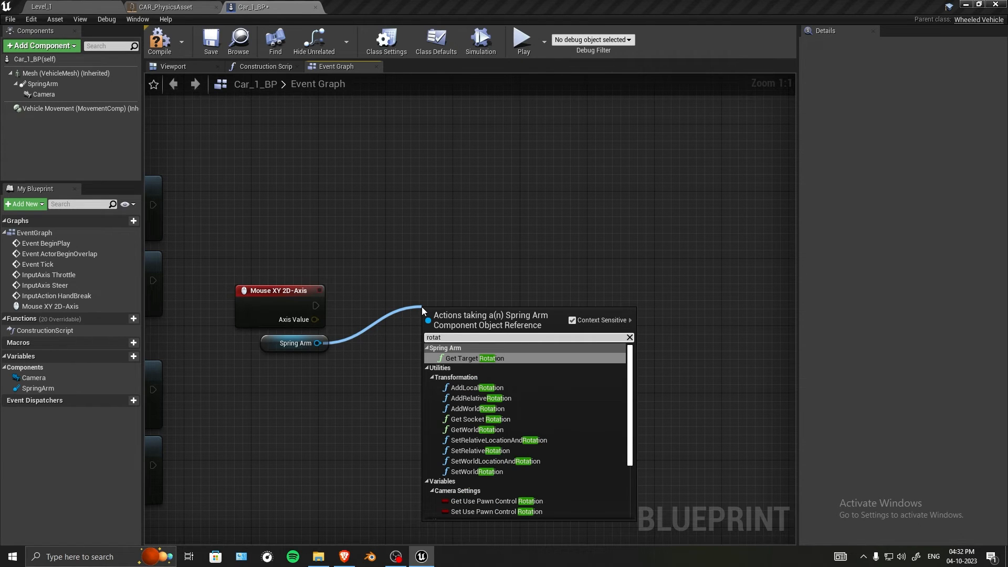
pyautogui.click(472, 397)
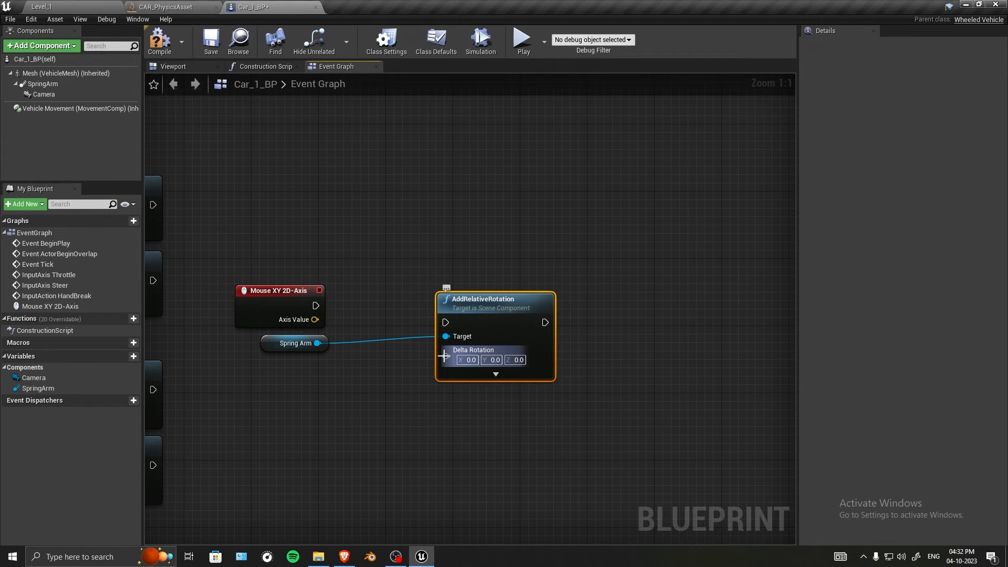
pyautogui.rightClick(444, 356)
pyautogui.click(470, 383)
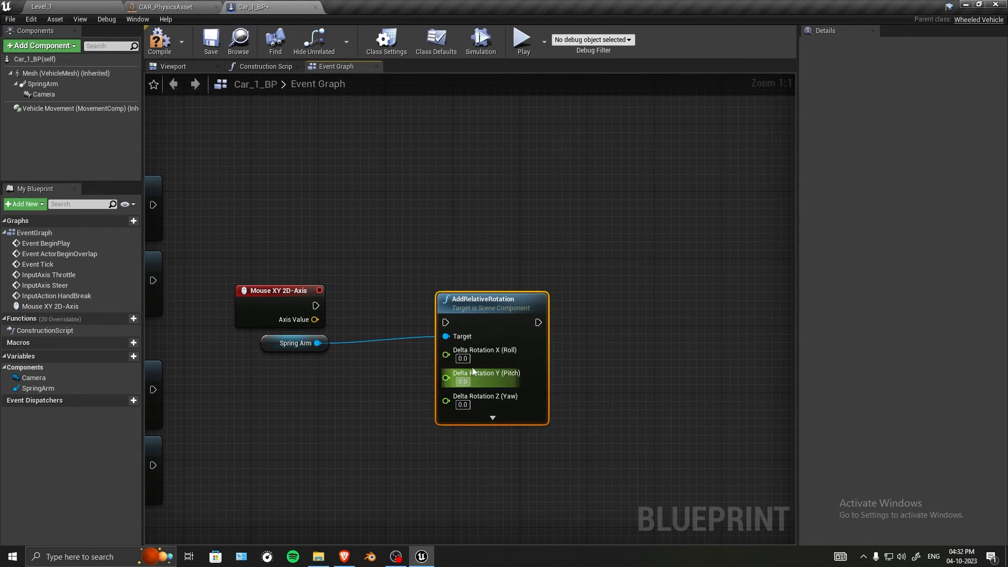
# Connect the Mouse XY 2D-Axis execution output to AddRelativeRotation and split the event's Axis Value into X, Y and Z.
pyautogui.moveTo(495, 313); pyautogui.dragTo(486, 287)
pyautogui.moveTo(316, 306); pyautogui.dragTo(437, 298)
pyautogui.rightClick(315, 320)
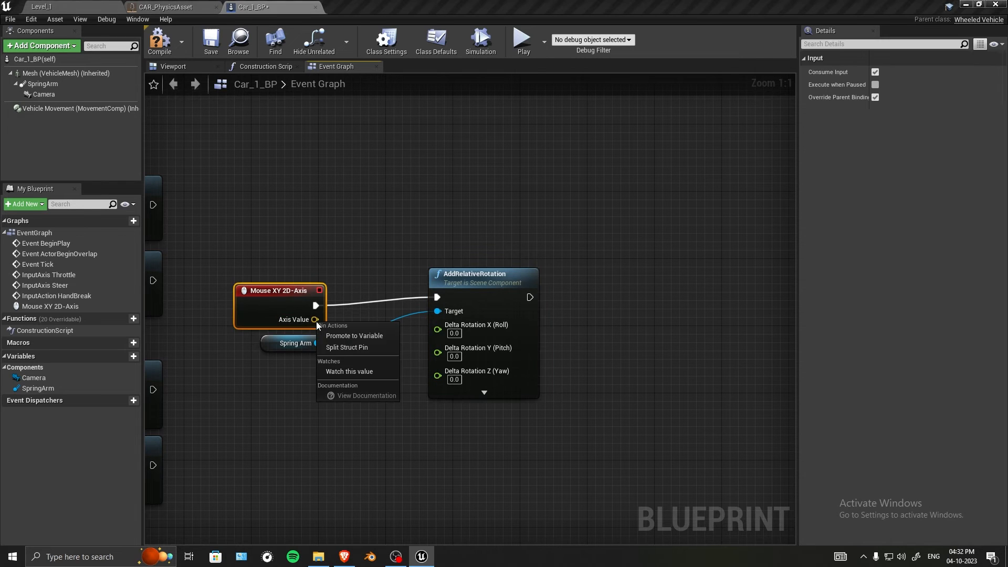
pyautogui.click(353, 347)
pyautogui.moveTo(280, 313); pyautogui.dragTo(290, 288)
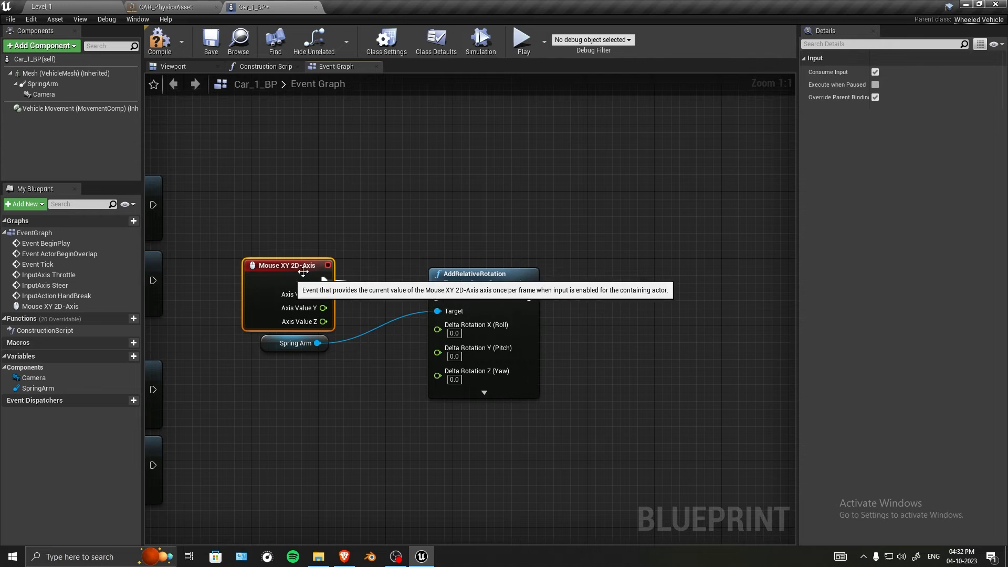
# Wire Axis Value X to Delta Rotation Z (Yaw) and Axis Value Y to Delta Rotation Y (Pitch), and compile the blueprint.
pyautogui.click(363, 285)
pyautogui.moveTo(323, 294); pyautogui.dragTo(437, 375)
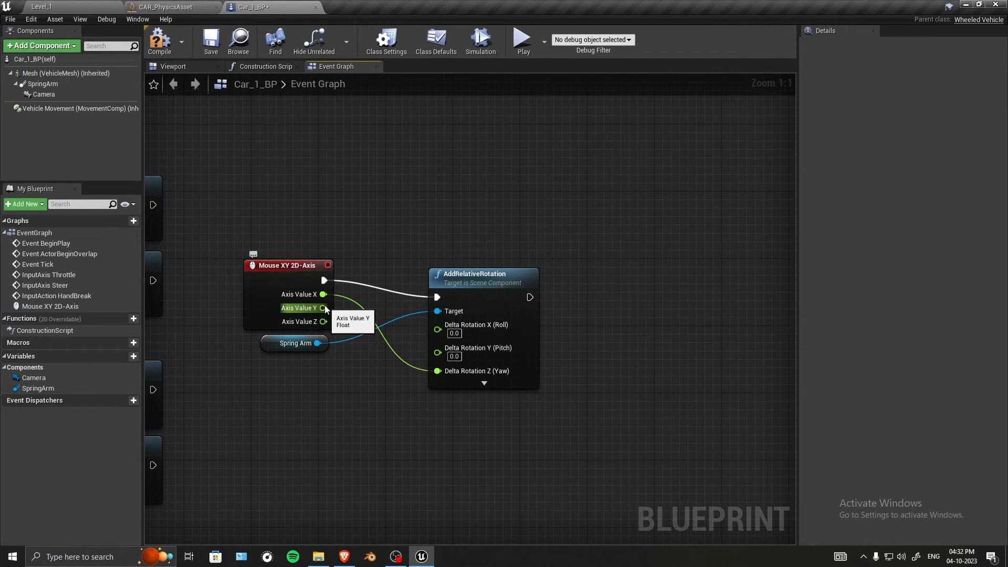
pyautogui.moveTo(323, 307); pyautogui.dragTo(454, 355)
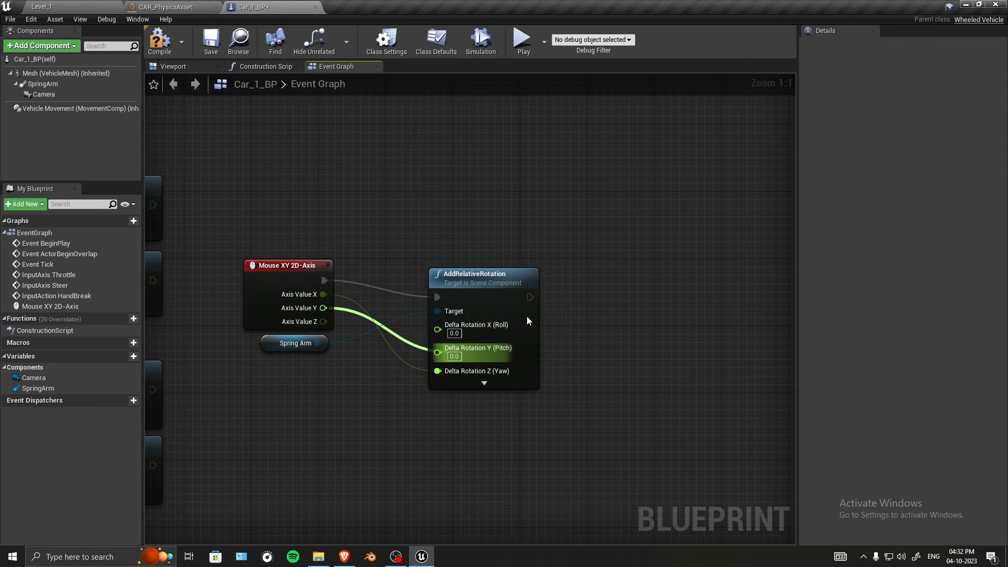
pyautogui.moveTo(467, 295); pyautogui.dragTo(458, 287)
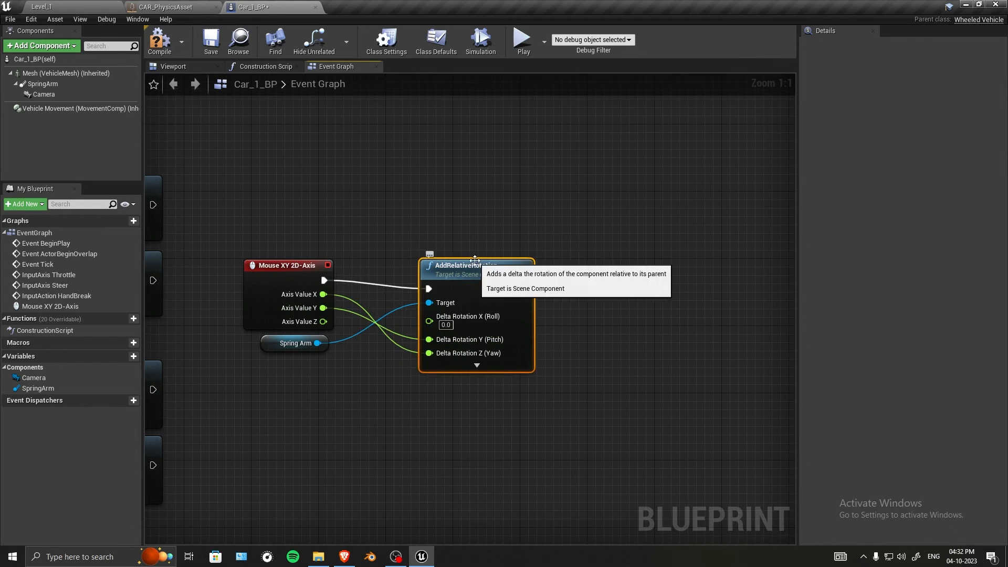
pyautogui.click(160, 41)
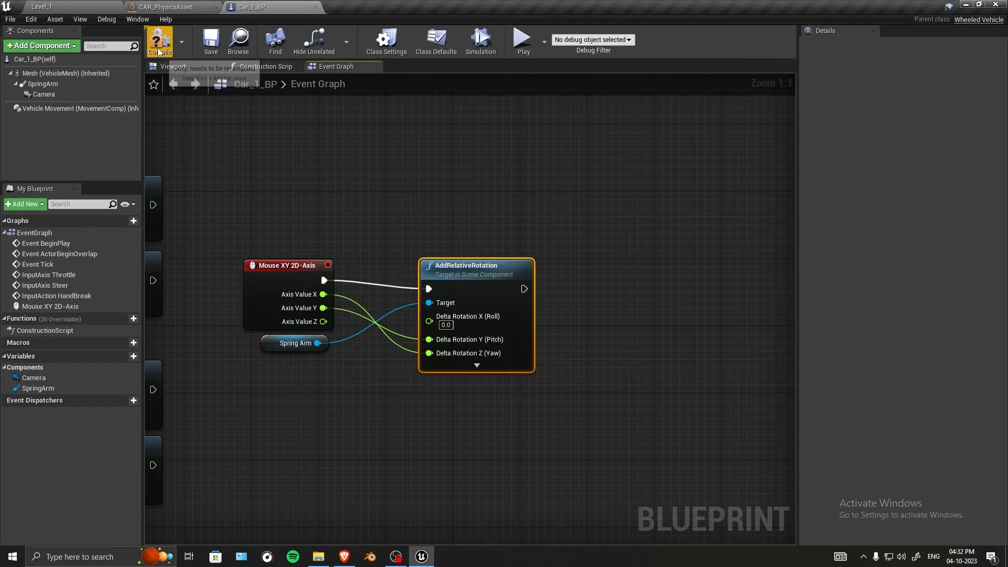
# Close the CAR_PhysicsAsset editor, reopen the asset from the CAR_1 folder and return to Level_1.
pyautogui.click(93, 4)
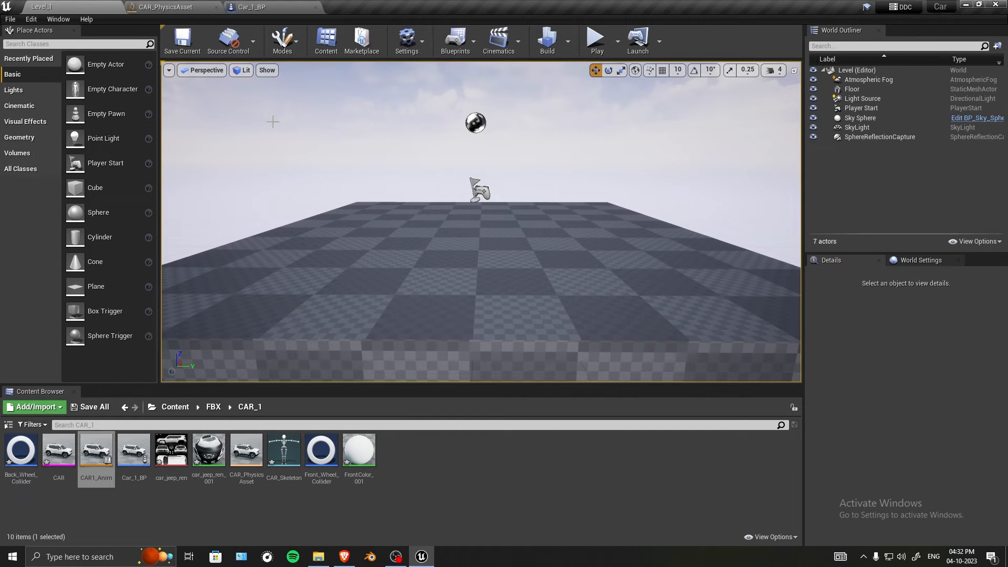
pyautogui.click(176, 7)
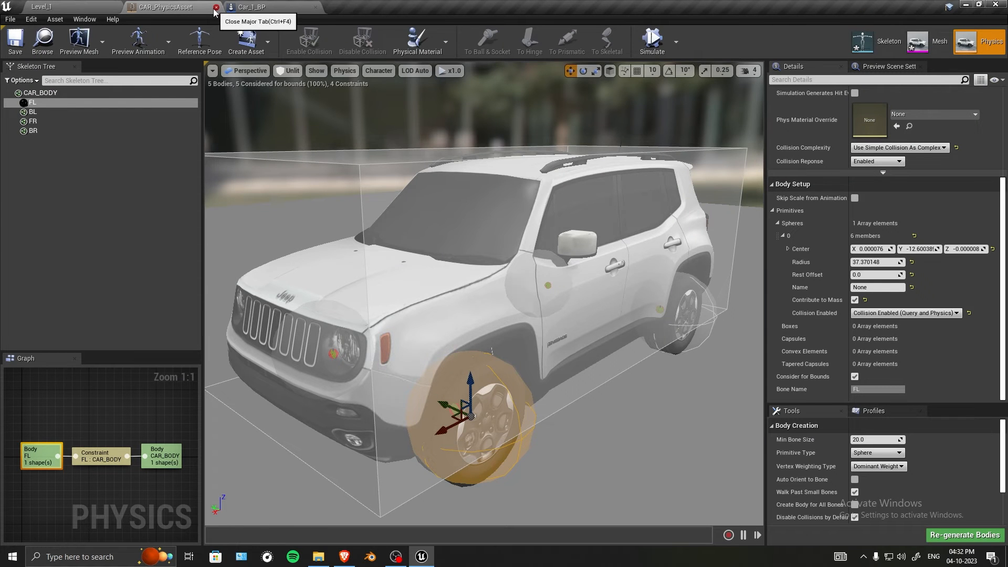
pyautogui.click(215, 7)
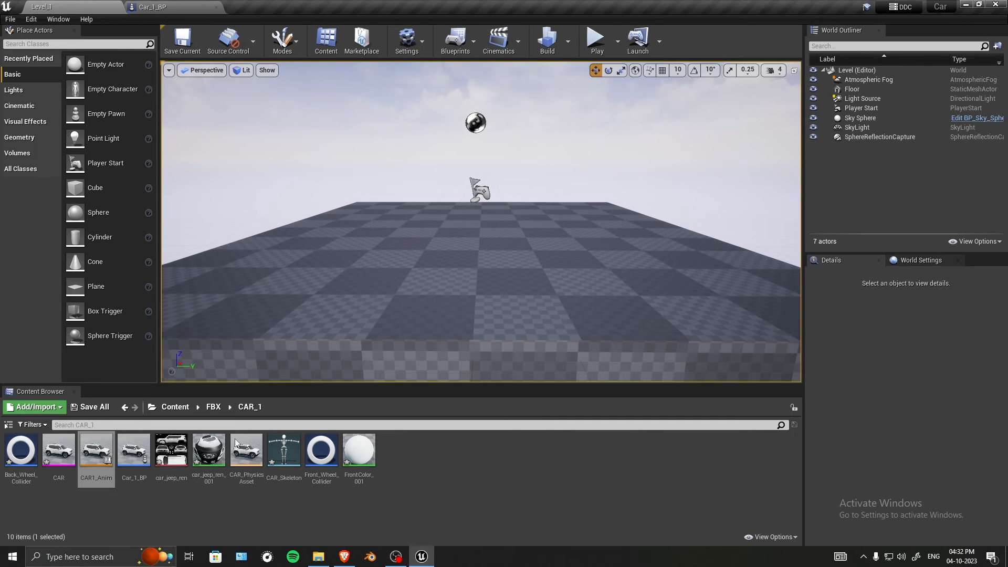
pyautogui.doubleClick(247, 464)
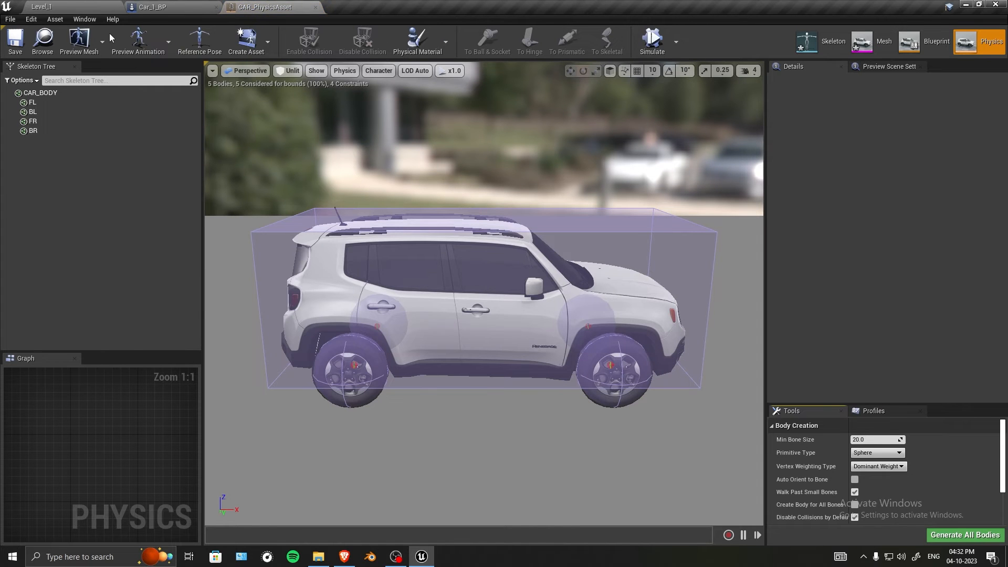
pyautogui.click(154, 6)
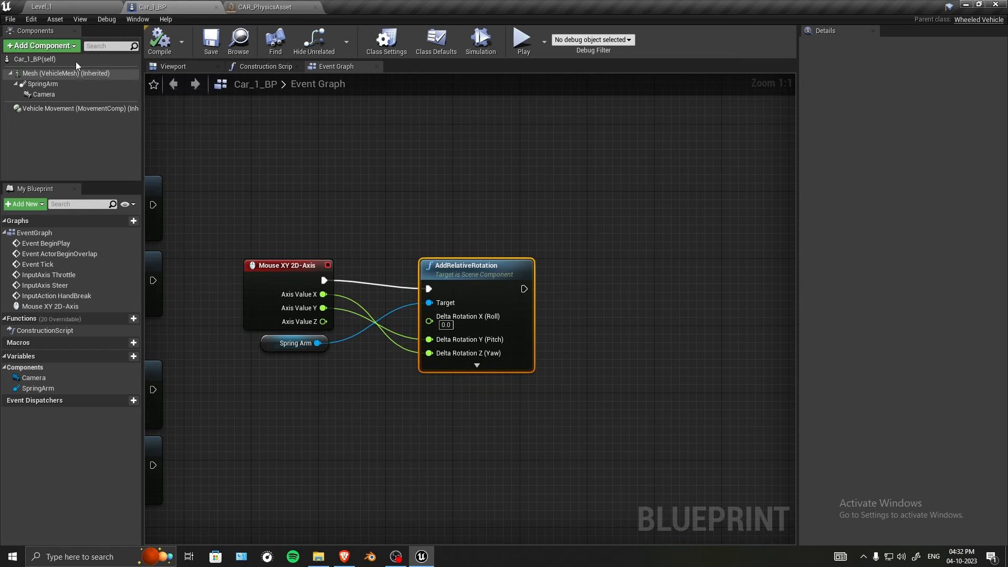
pyautogui.click(74, 5)
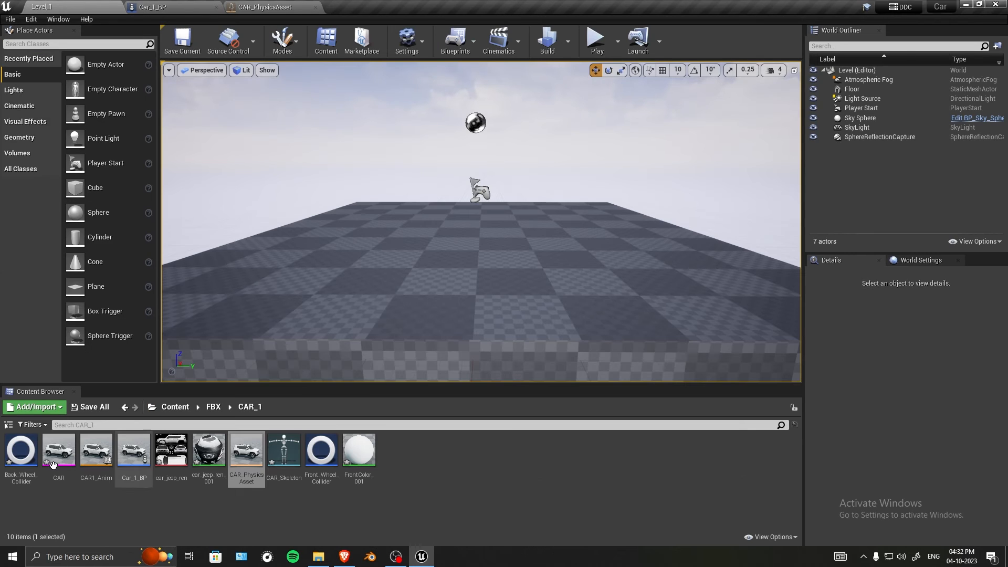
# Open Front_Wheel_Collider with its details readable, and look up the FL body's sphere radius in CAR_PhysicsAsset.
pyautogui.doubleClick(315, 453)
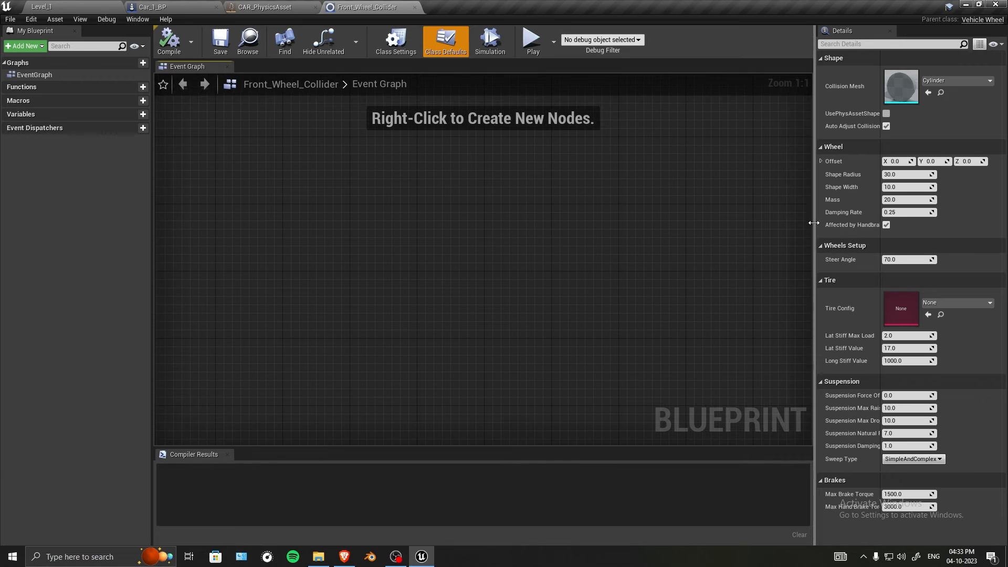
pyautogui.moveTo(815, 225); pyautogui.dragTo(654, 213)
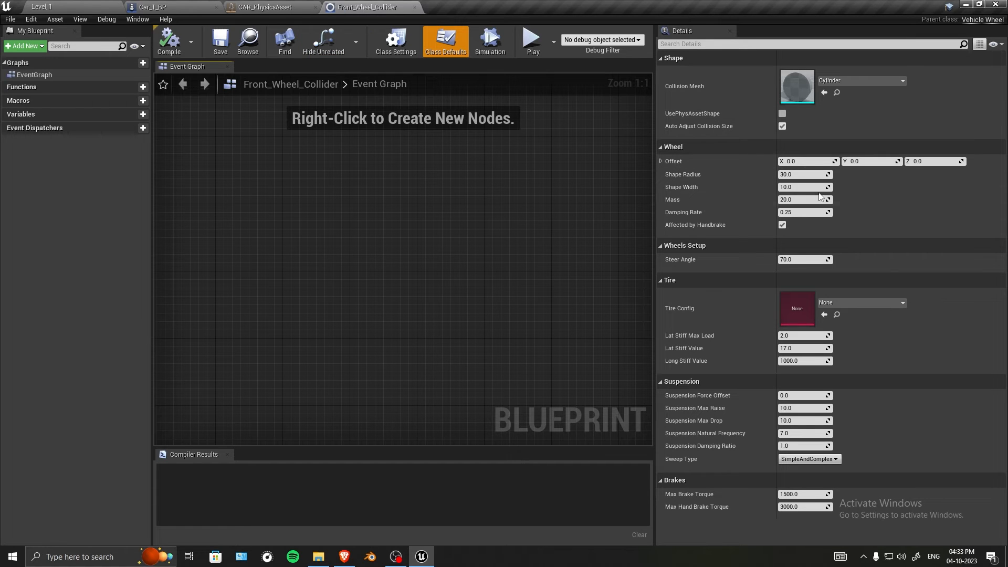
pyautogui.click(268, 7)
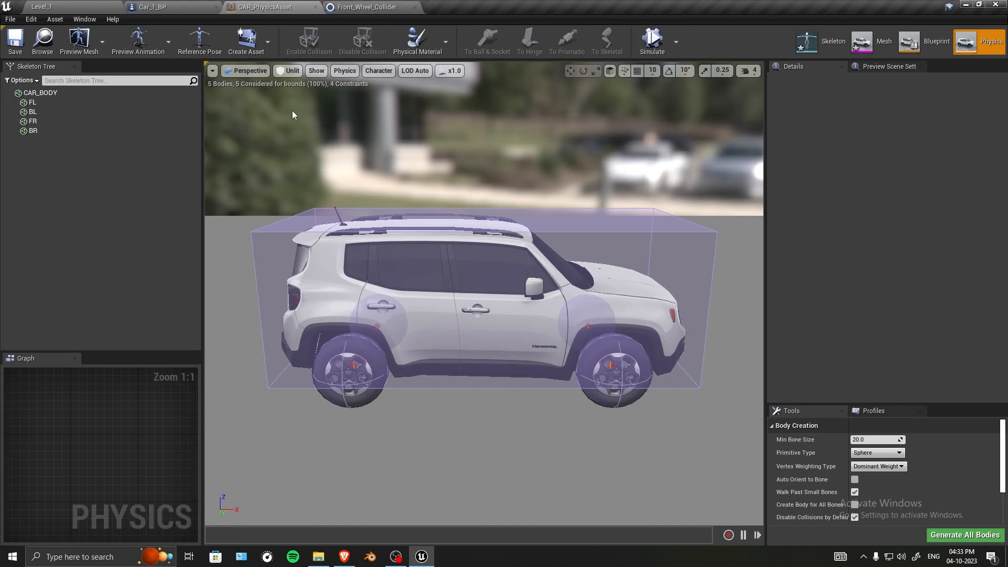
pyautogui.click(65, 103)
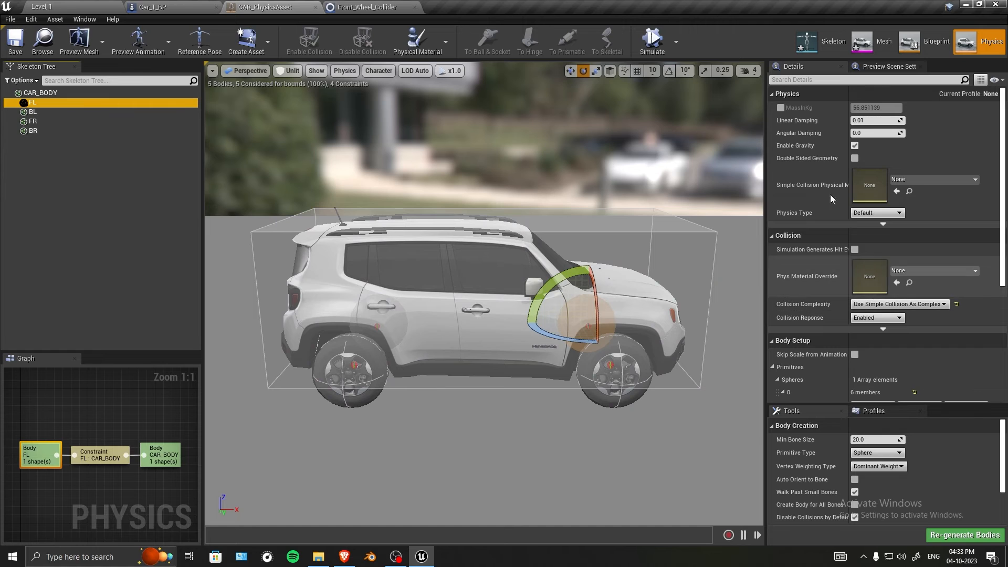
pyautogui.scroll(-3, 832, 311)
pyautogui.scroll(-2, 834, 310)
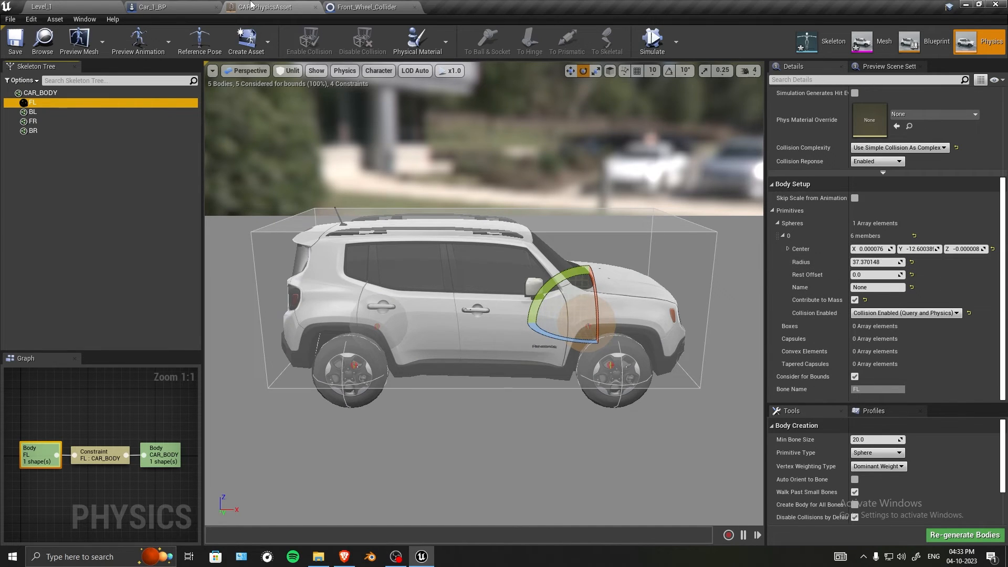
# Set the Front_Wheel_Collider's Shape Radius to 37.37 and Steer Angle to 45, and compile it.
pyautogui.click(367, 7)
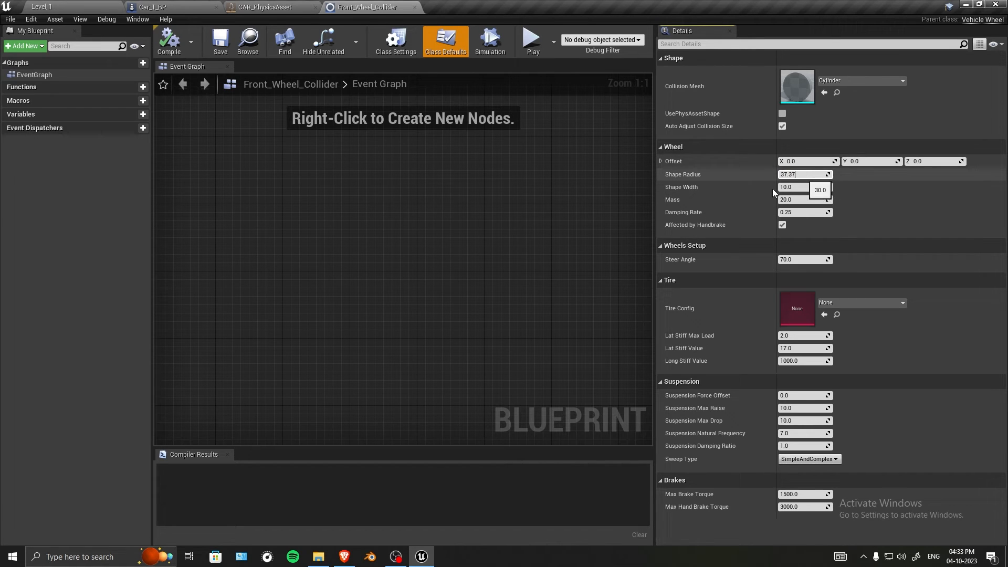
pyautogui.press('Return')
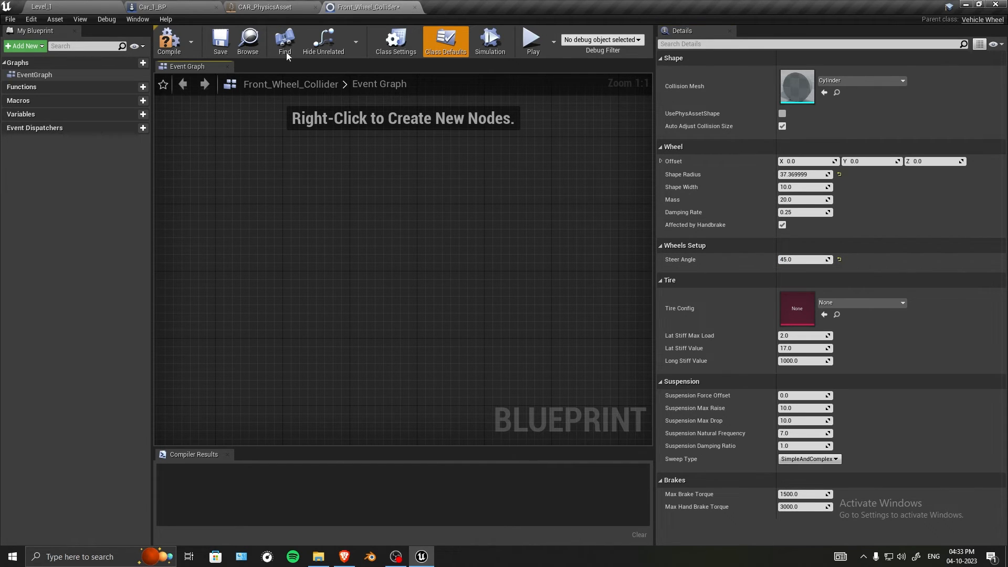
pyautogui.click(169, 39)
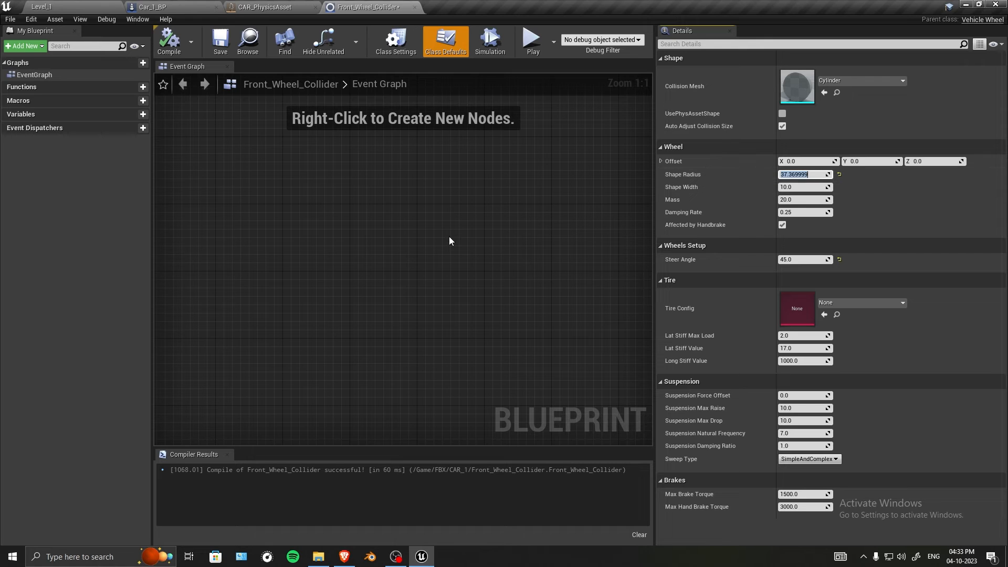
# Open Back_Wheel_Collider in the full Blueprint editor, set its Shape Radius to 37.369999 and compile it.
pyautogui.click(79, 6)
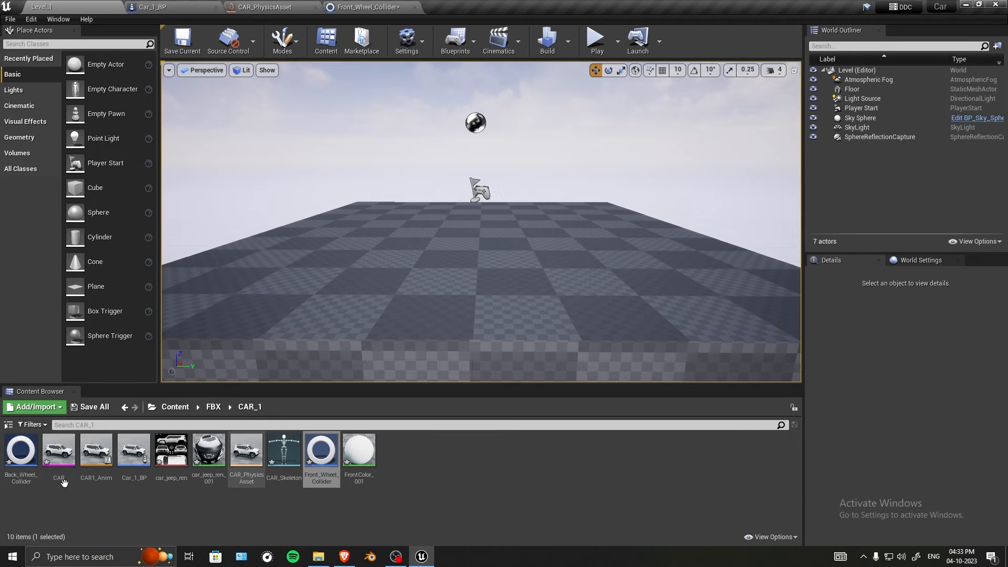
pyautogui.doubleClick(13, 460)
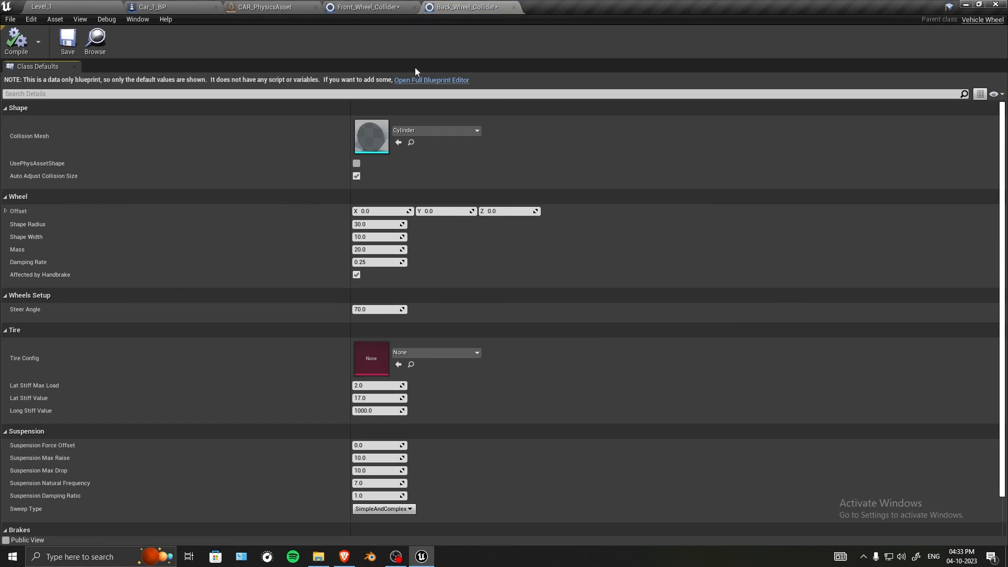
pyautogui.click(426, 80)
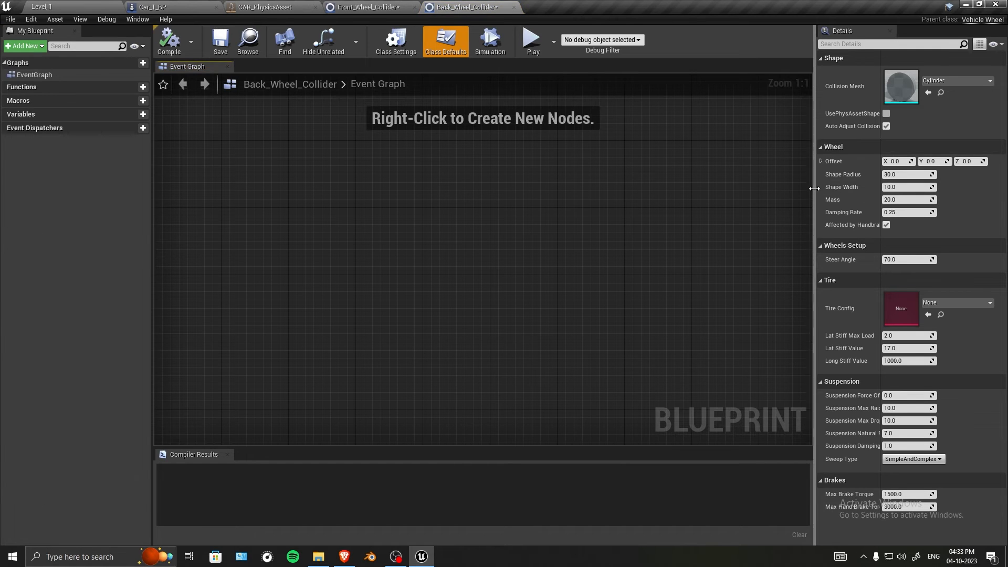
pyautogui.moveTo(814, 189); pyautogui.dragTo(654, 191)
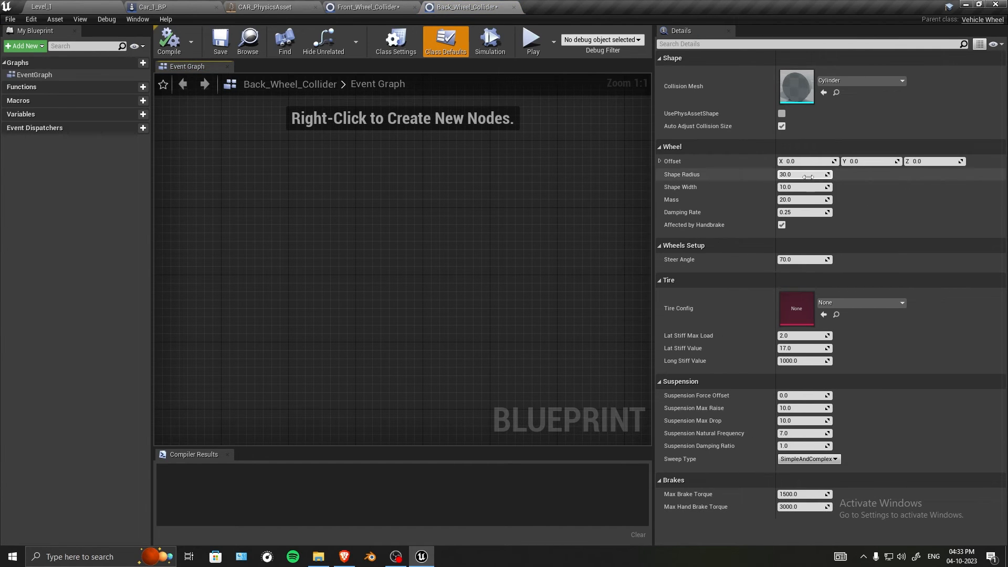
pyautogui.click(514, 270)
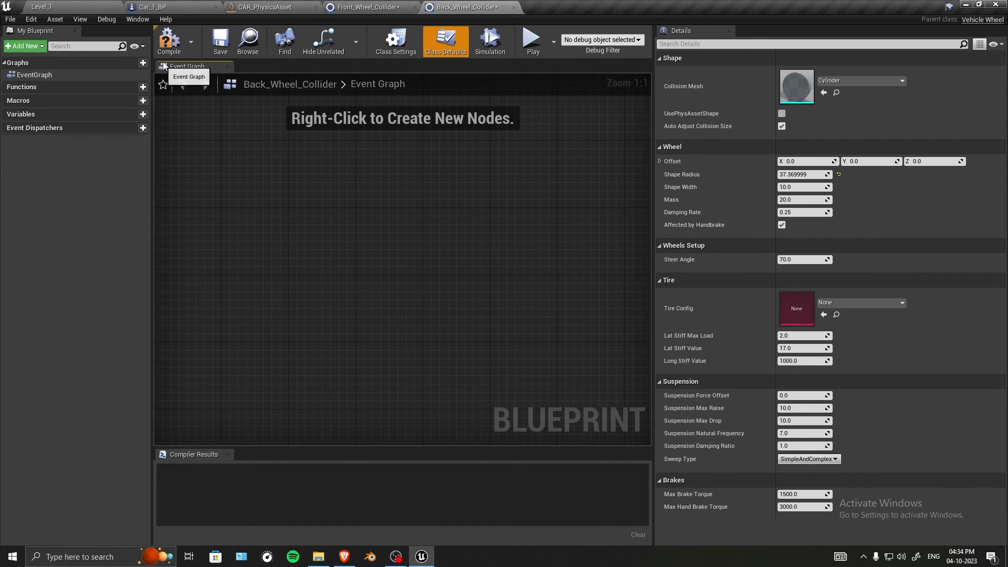
pyautogui.click(169, 39)
# Compile Front_Wheel_Collider again and save both wheel collider blueprints.
pyautogui.click(349, 7)
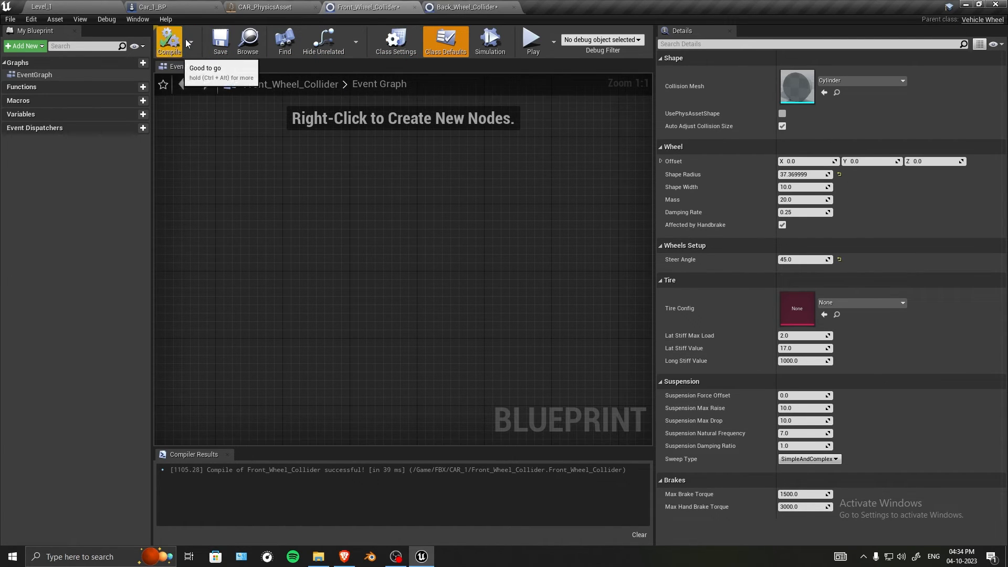
pyautogui.click(221, 40)
pyautogui.click(464, 7)
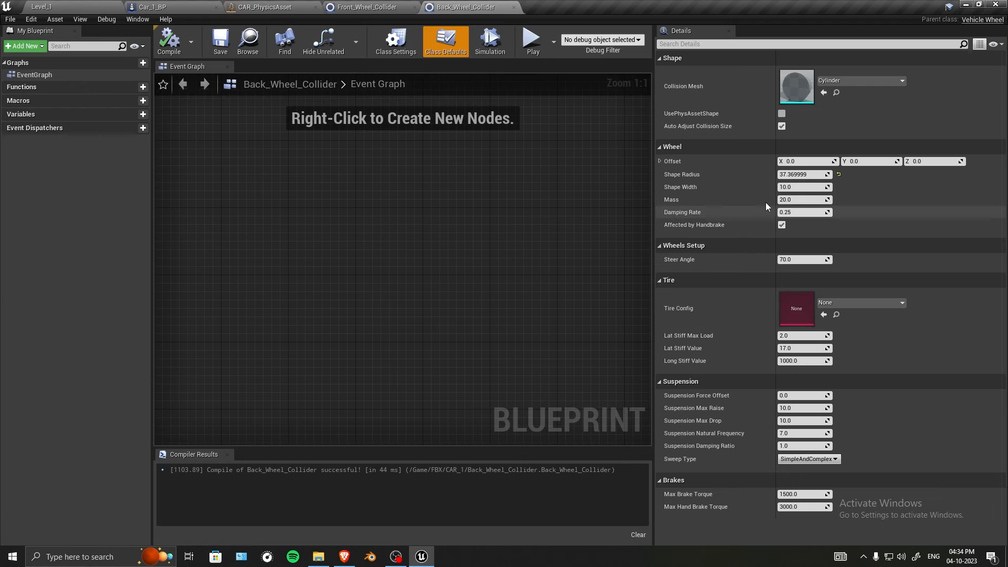
# Show the Wheel Setups of Car_1_BP's Vehicle Movement component with enough room to read the details.
pyautogui.click(245, 5)
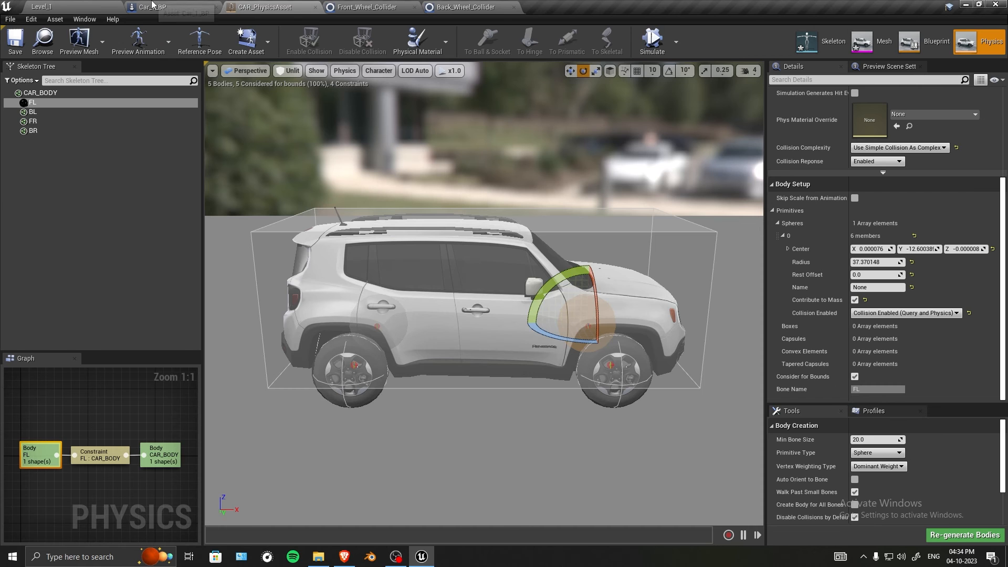
pyautogui.click(170, 5)
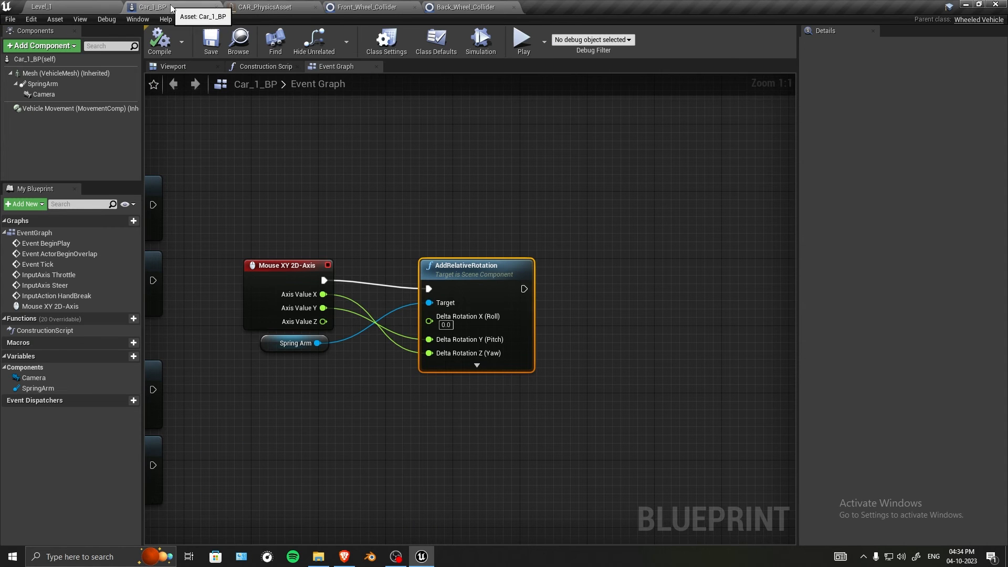
pyautogui.click(64, 108)
pyautogui.click(51, 74)
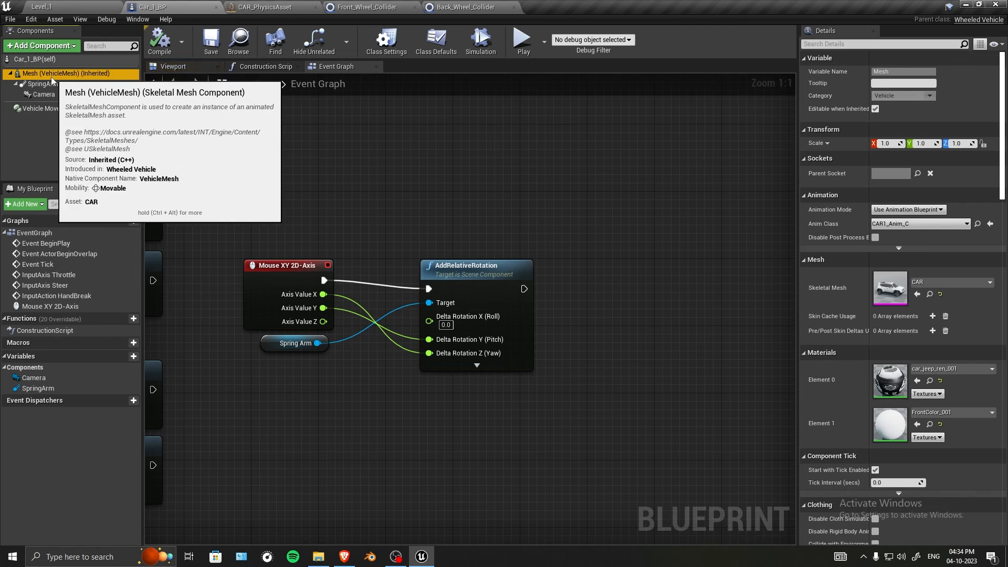
pyautogui.click(63, 108)
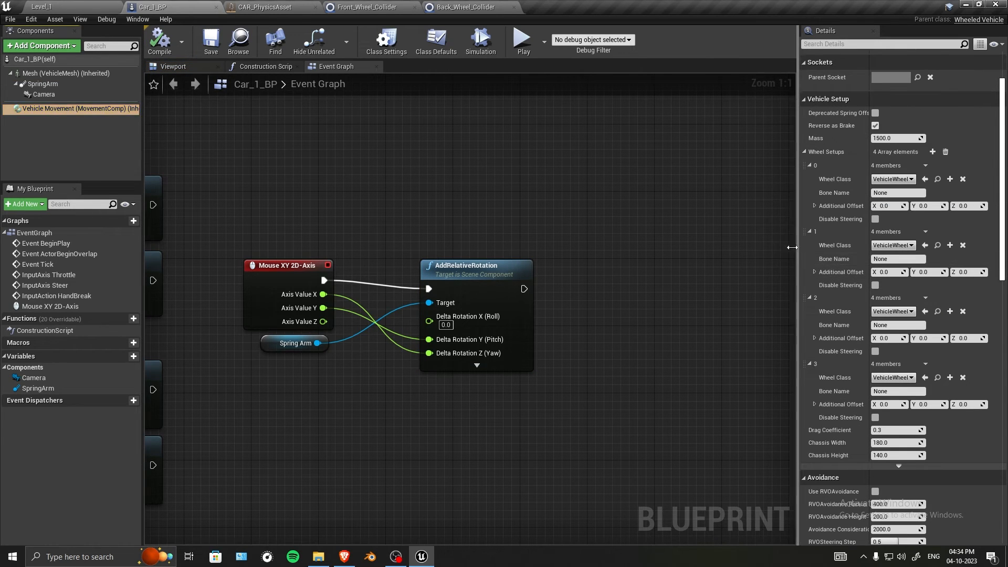
pyautogui.moveTo(796, 251); pyautogui.dragTo(653, 238)
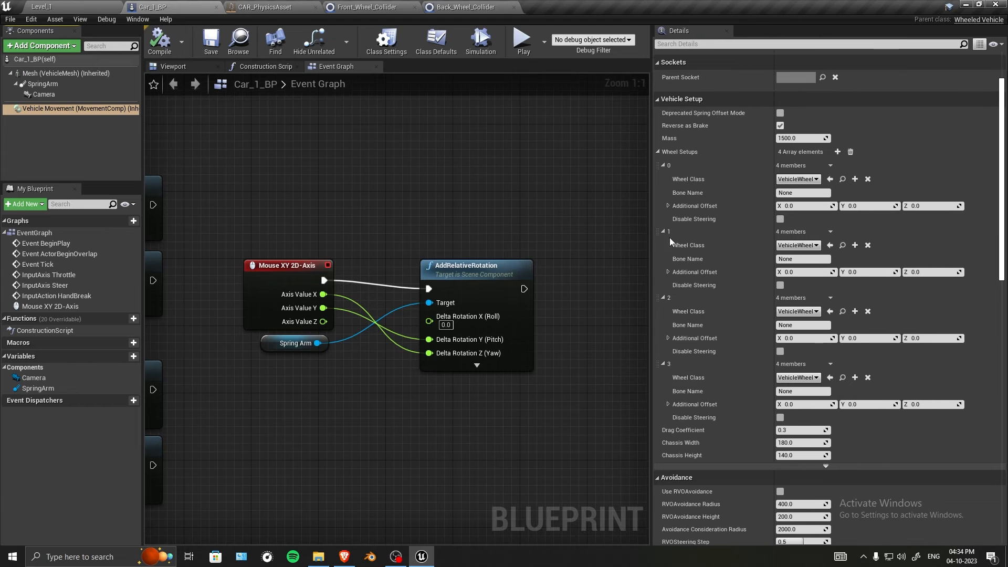
# Set the Wheel Class of wheel setups 0 and 1 to Front_Wheel_Collider.
pyautogui.click(797, 179)
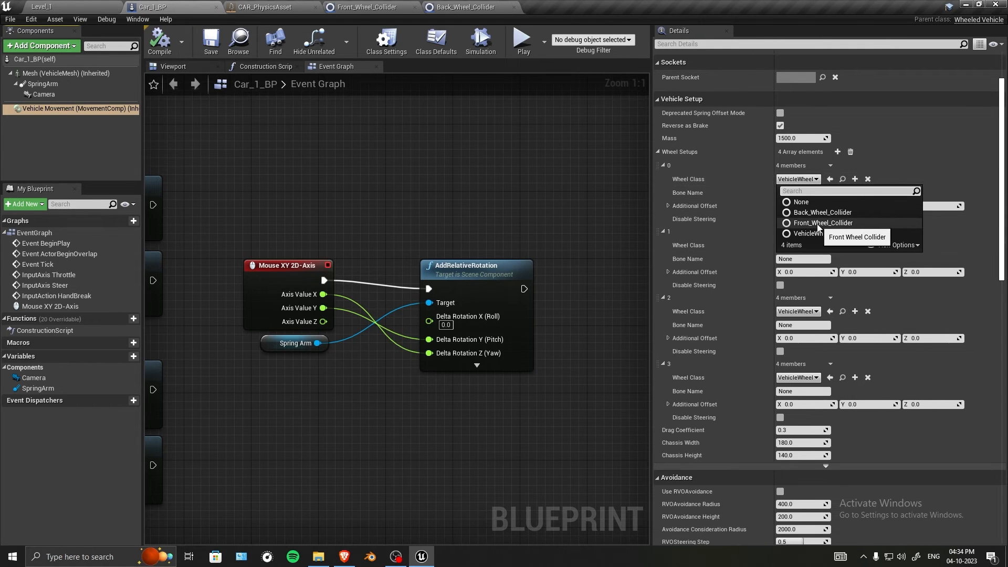
pyautogui.click(588, 215)
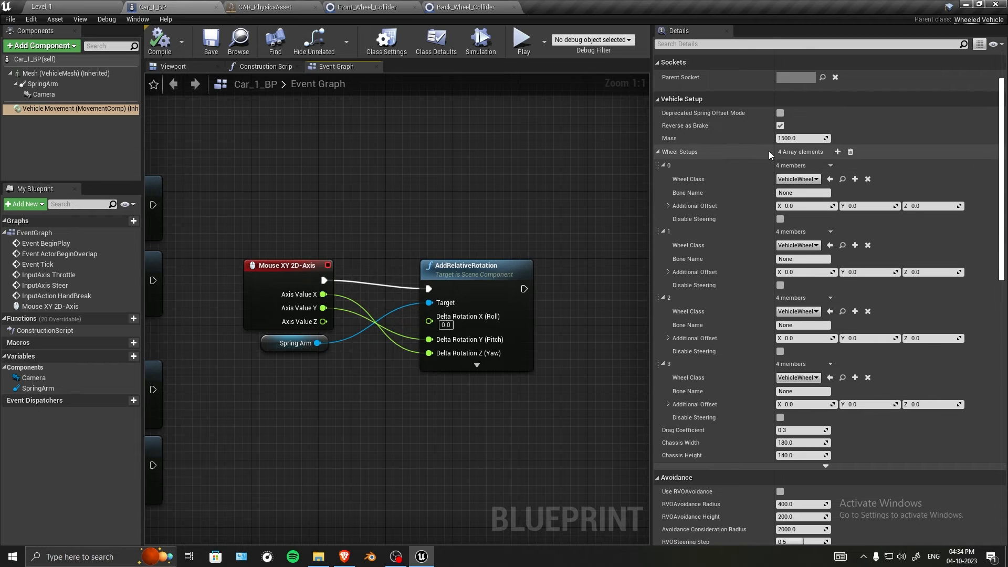
pyautogui.click(797, 179)
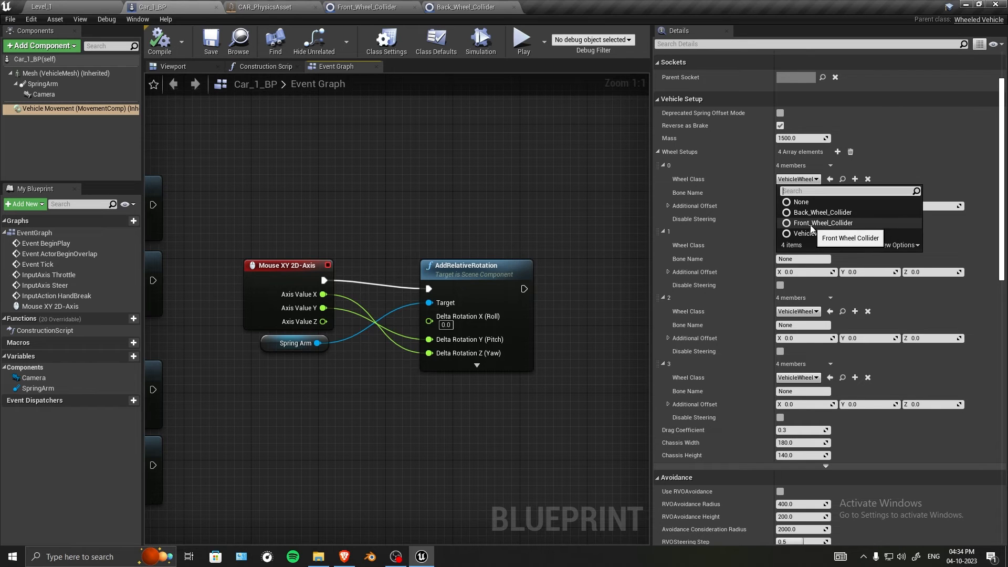
pyautogui.click(804, 223)
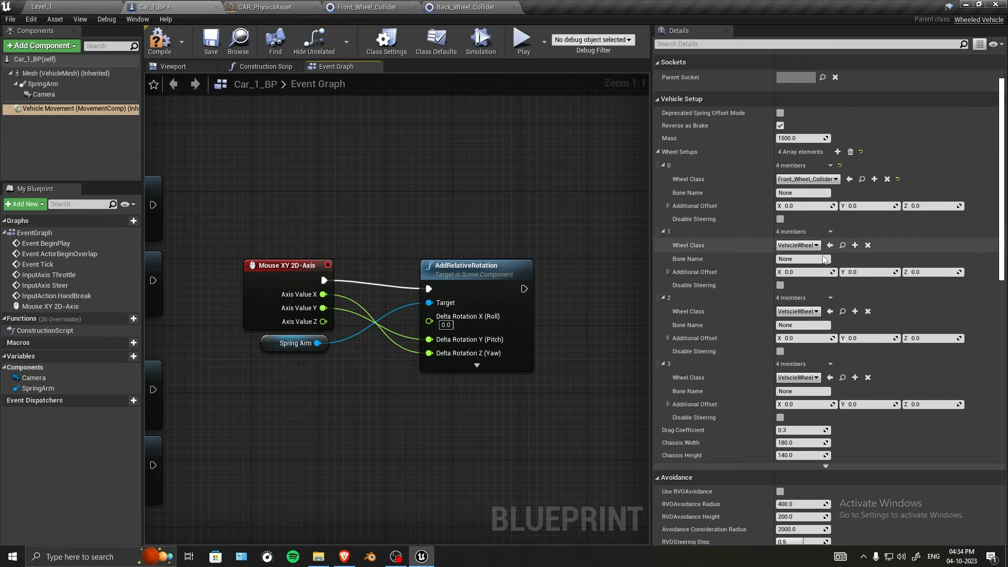
pyautogui.click(803, 245)
pyautogui.click(825, 295)
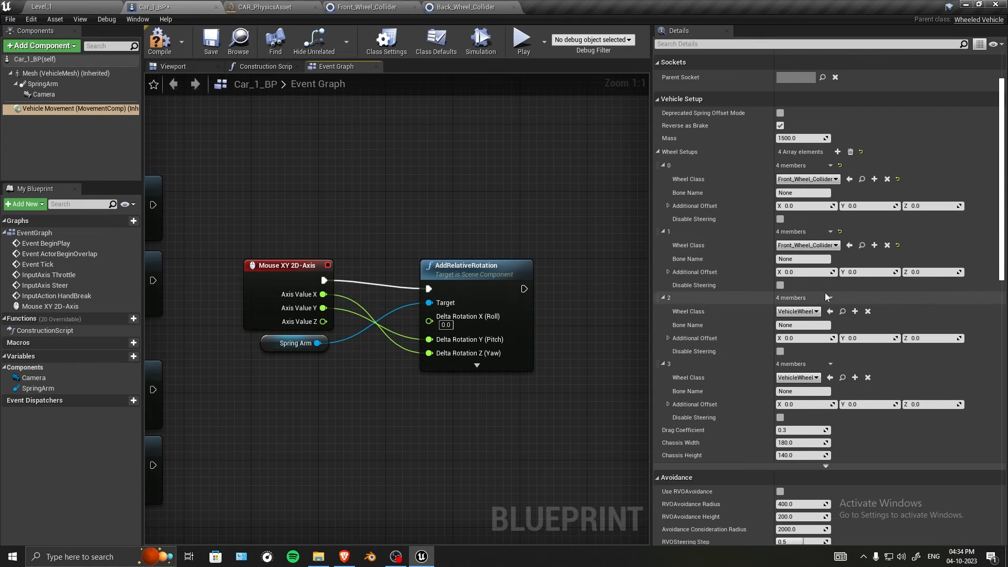
# Set the Wheel Class of wheel setups 2 and 3 to Back_Wheel_Collider, and compile and save Car_1_BP.
pyautogui.click(798, 311)
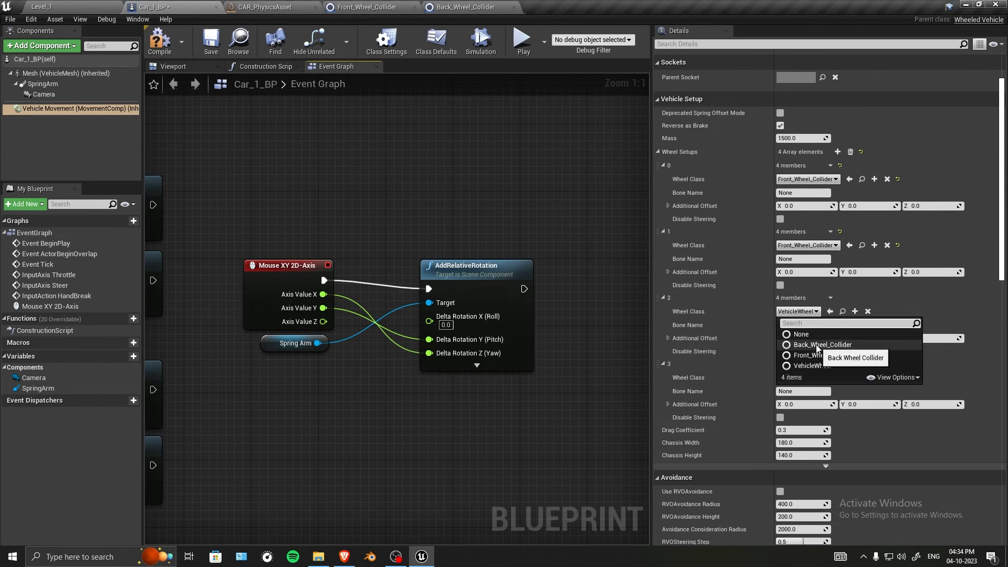
pyautogui.click(817, 345)
pyautogui.click(798, 377)
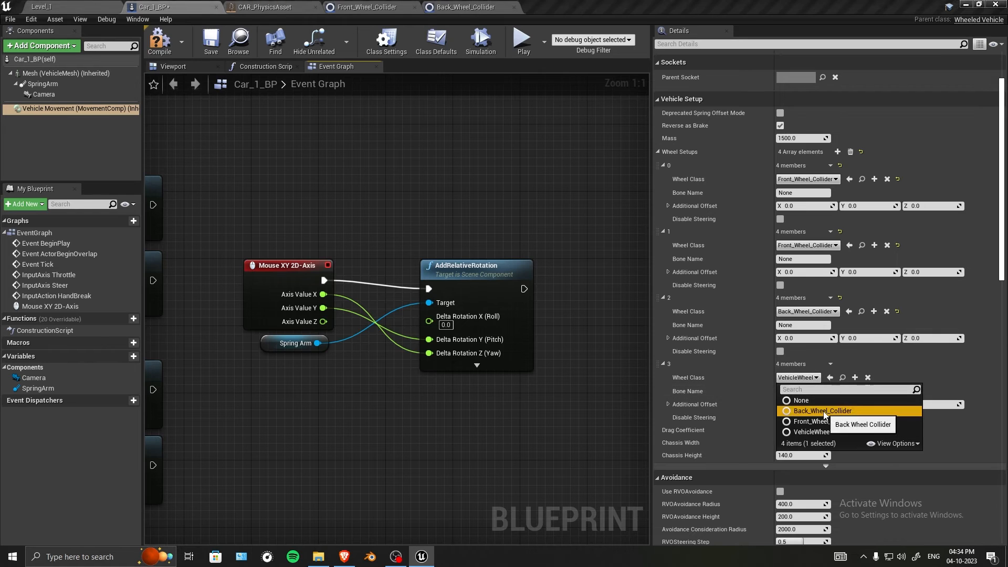
pyautogui.click(823, 411)
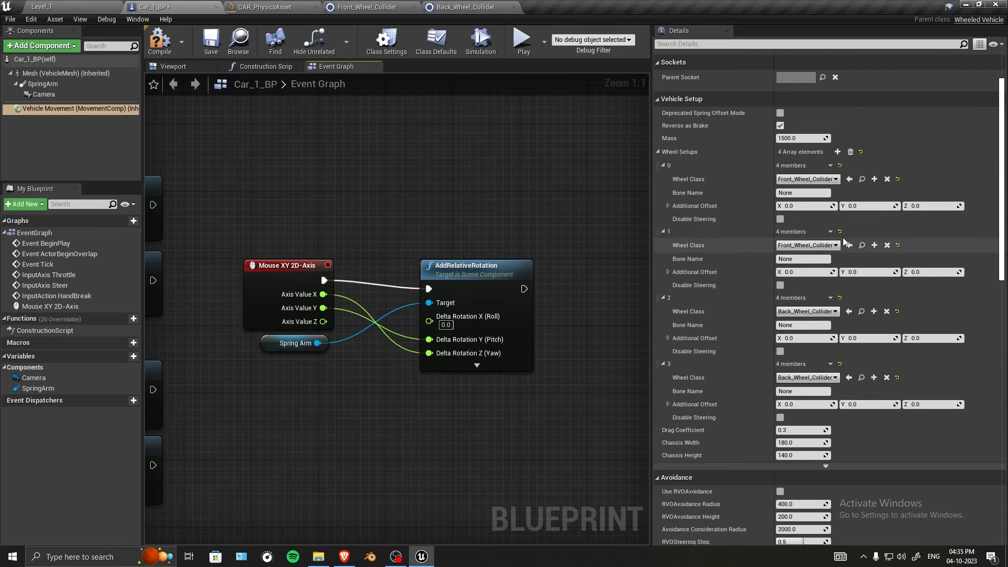
pyautogui.click(160, 42)
pyautogui.click(215, 51)
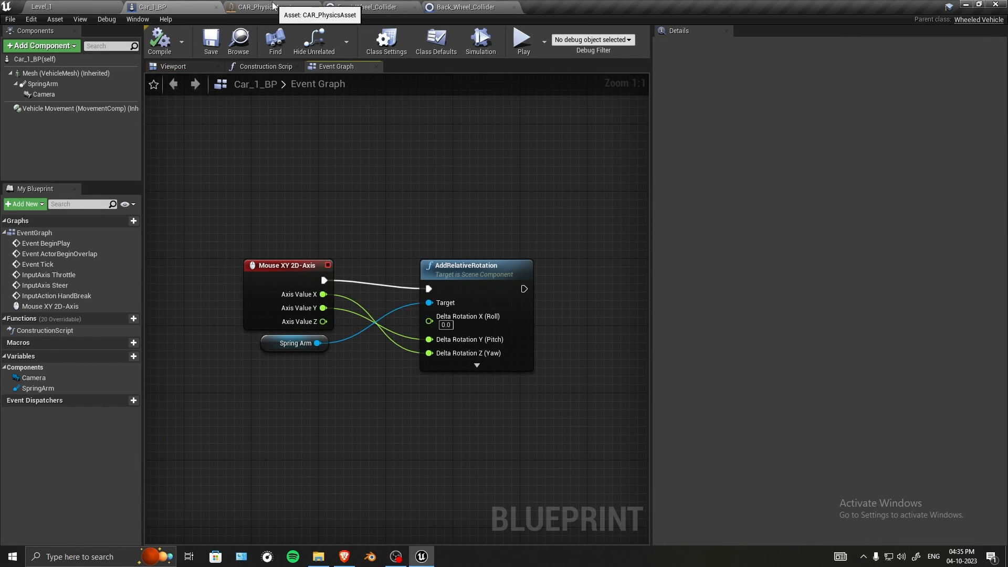
# Look up the wheel bone names and the front-left wheel in CAR_PhysicsAsset, and return to Car_1_BP.
pyautogui.click(73, 108)
pyautogui.click(261, 5)
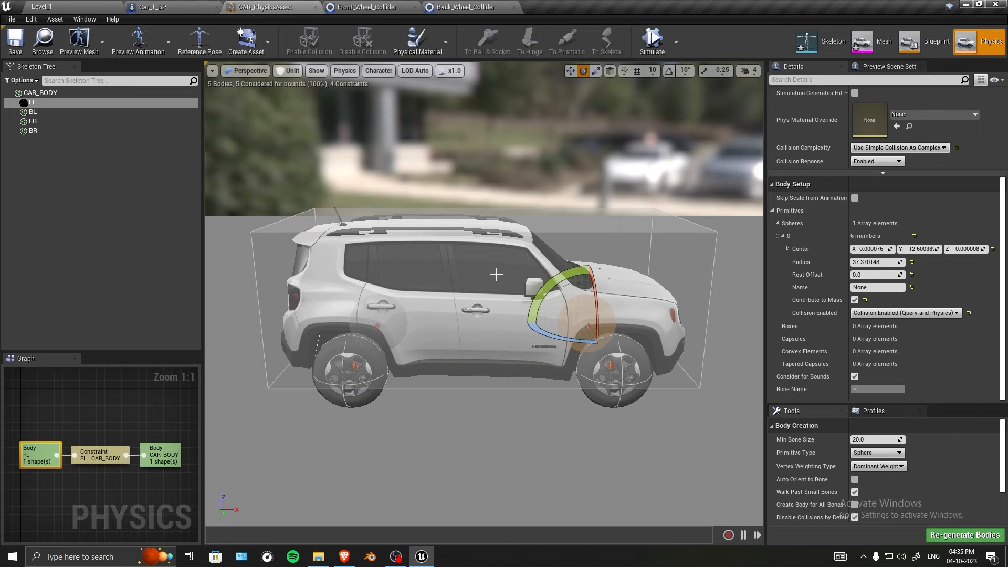
pyautogui.press('a')
pyautogui.moveTo(496, 274); pyautogui.dragTo(667, 274, button='right')
pyautogui.press('d')
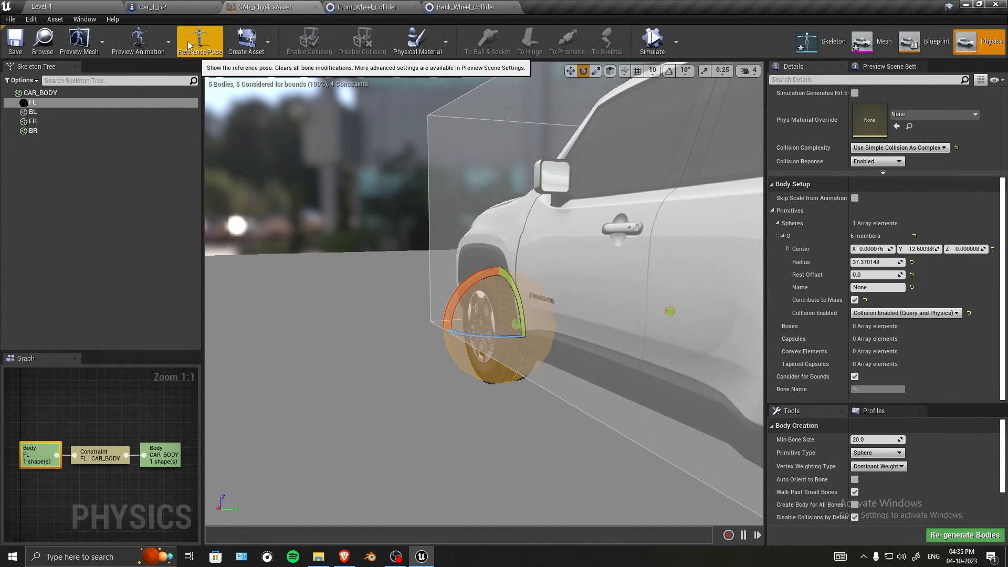
pyautogui.click(179, 6)
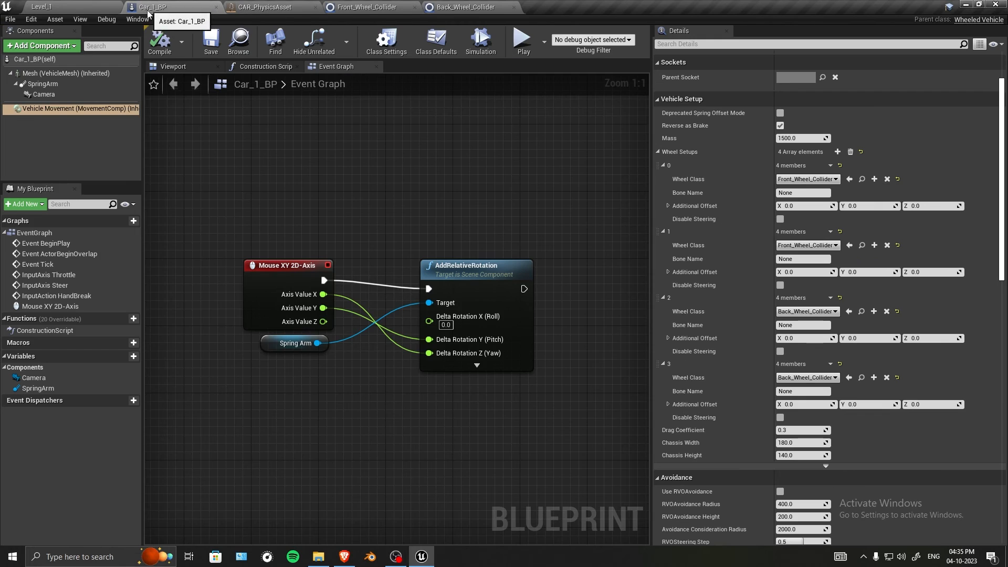
# Assign the bone names FL, FR, BL and BR to wheel setups 0 to 3, and disable steering on setups 2 and 3.
pyautogui.click(81, 109)
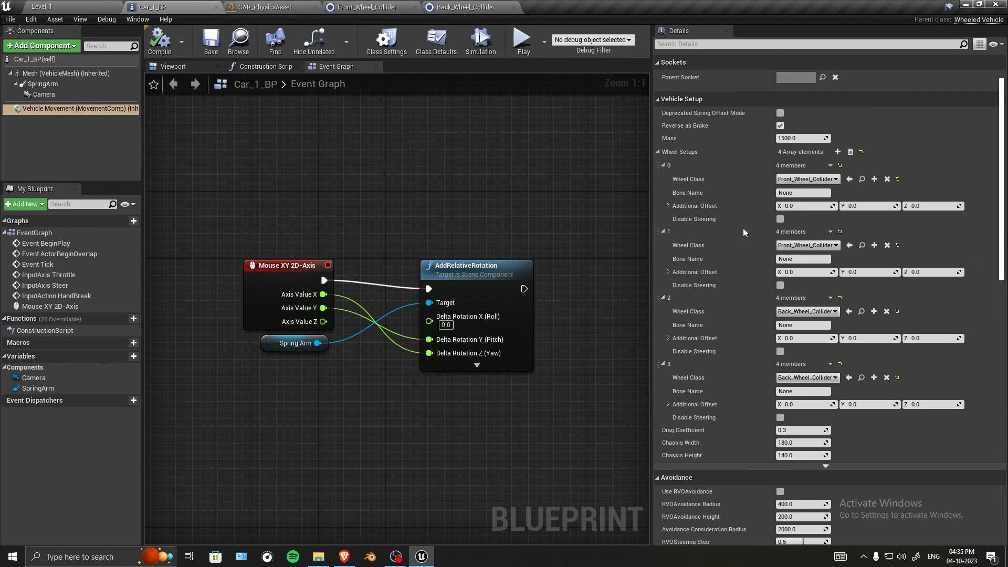
pyautogui.click(807, 193)
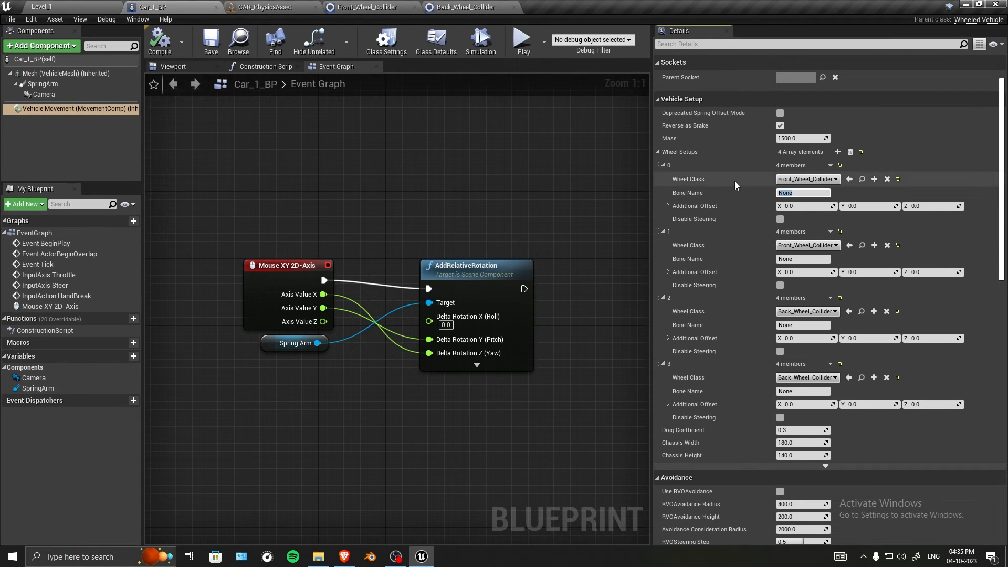
pyautogui.write('FL')
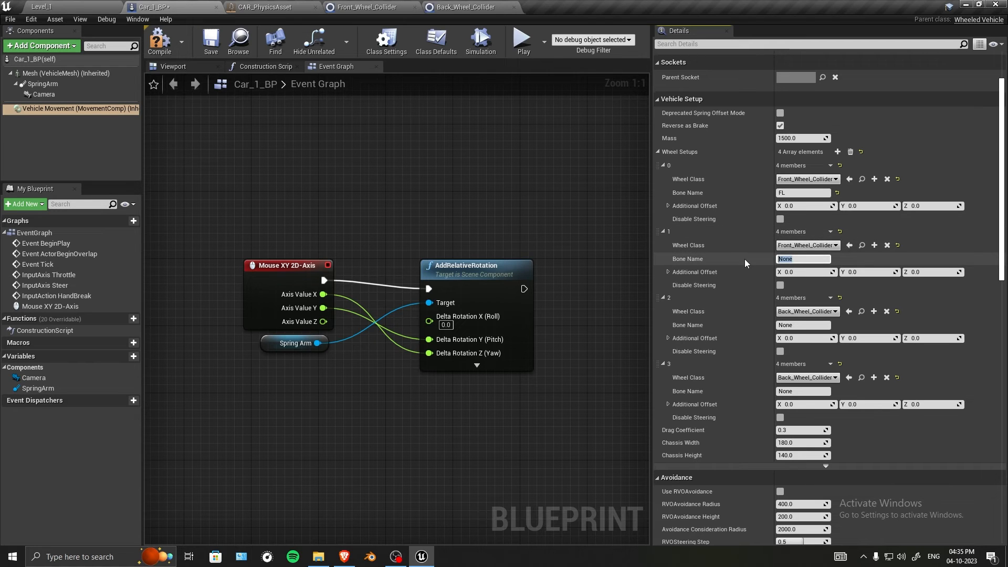
pyautogui.write('FR')
pyautogui.press('Return')
pyautogui.click(778, 325)
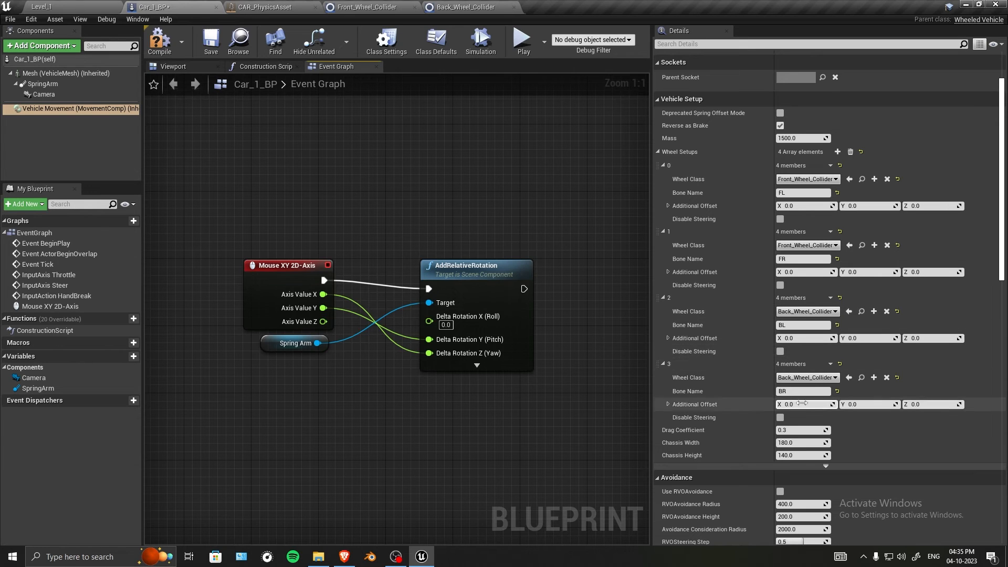
pyautogui.click(780, 351)
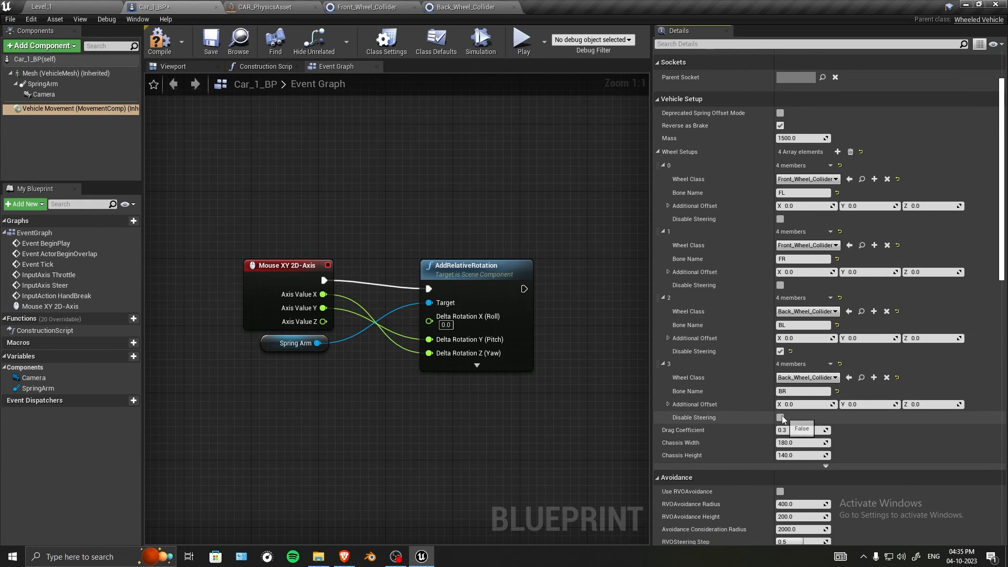
pyautogui.click(780, 417)
# Set the Vehicle Movement component's Differential Type to Limited Slip Rear Drive and compile the blueprint.
pyautogui.scroll(-3, 861, 331)
pyautogui.scroll(-8, 860, 329)
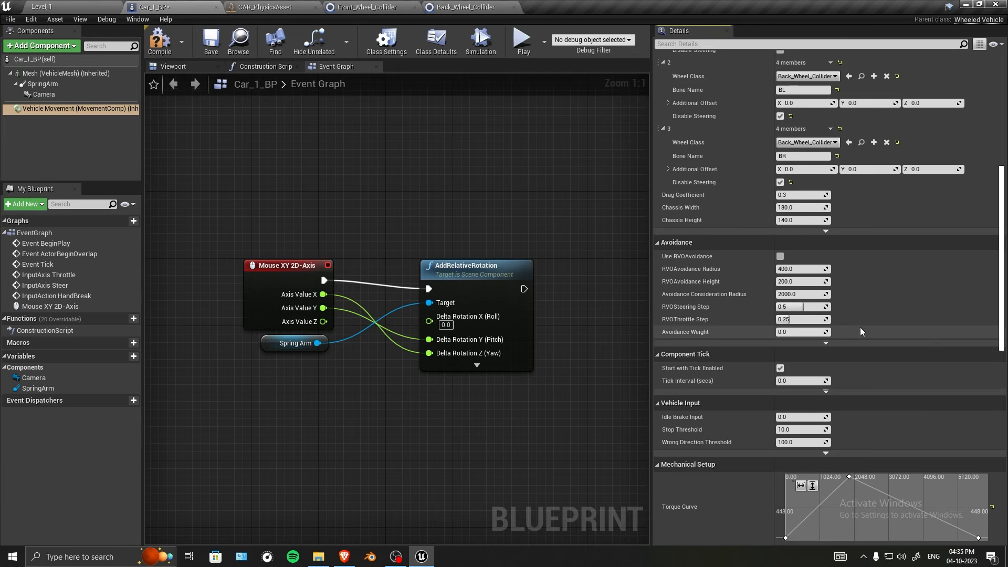
pyautogui.scroll(-8, 860, 327)
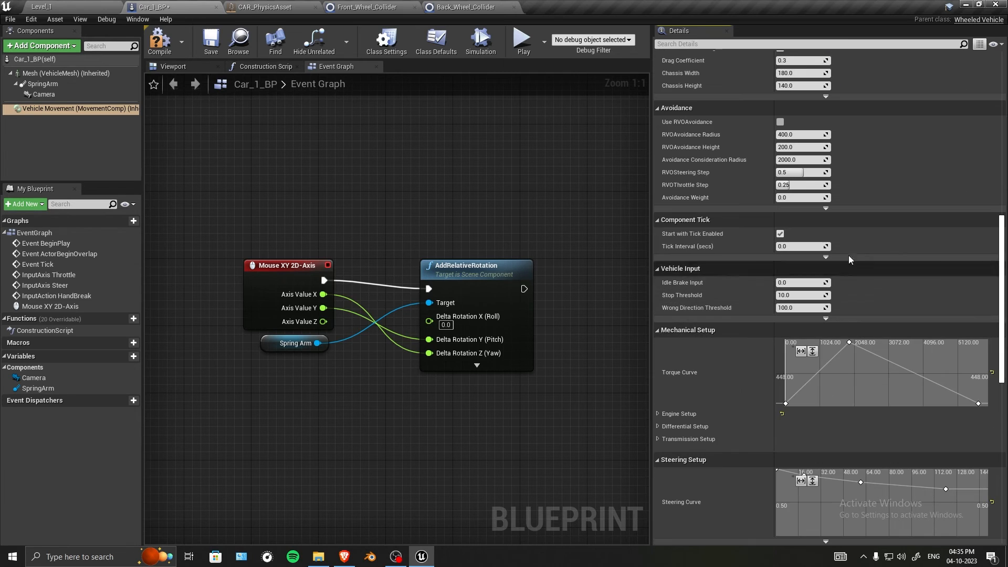
pyautogui.scroll(-10, 764, 417)
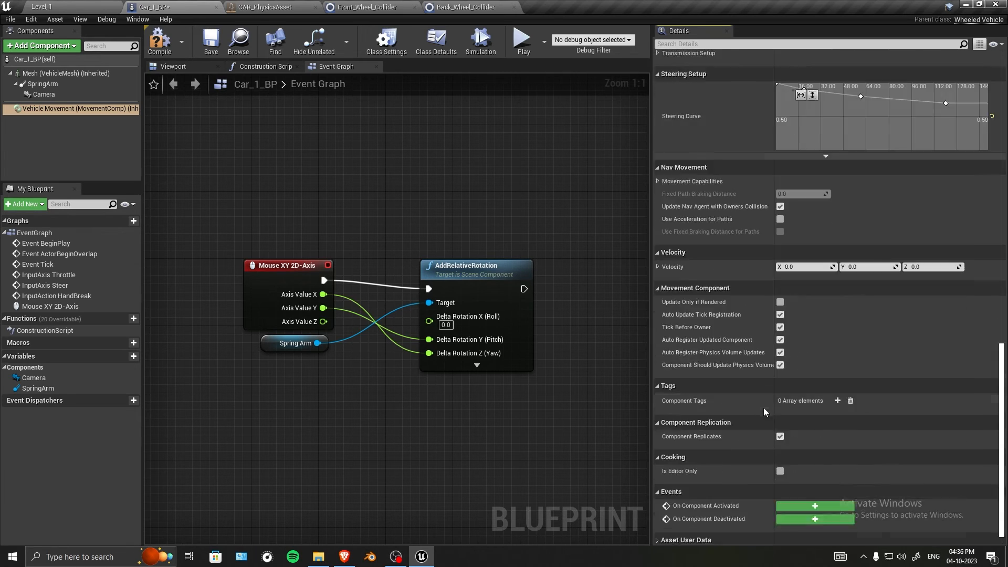
pyautogui.scroll(12, 763, 395)
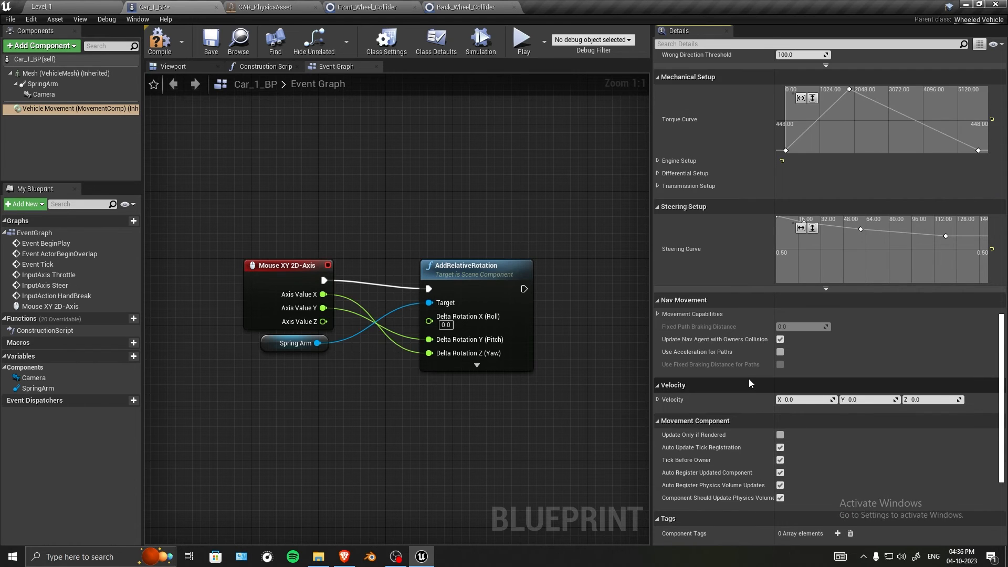
pyautogui.click(657, 342)
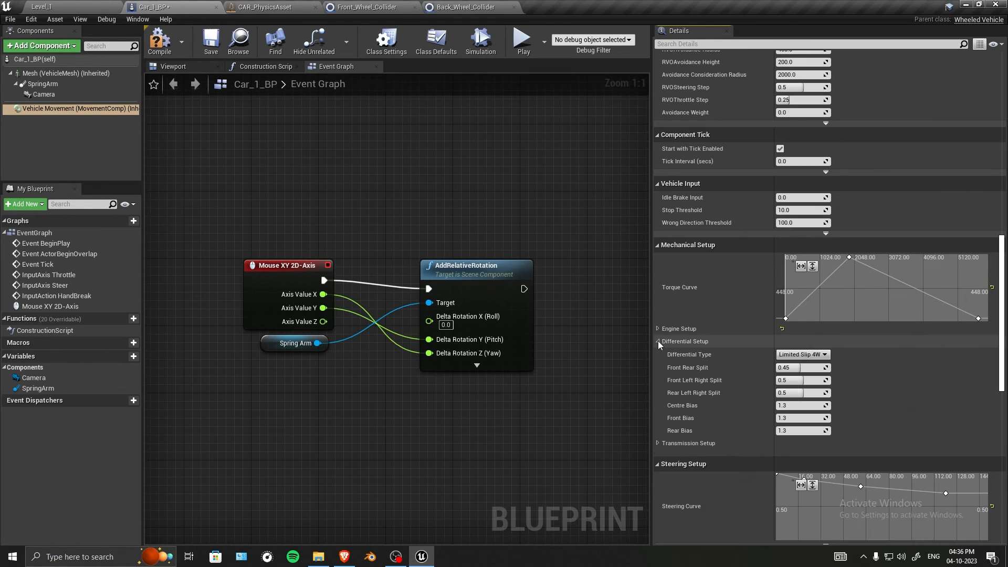
pyautogui.moveTo(652, 357); pyautogui.dragTo(599, 357)
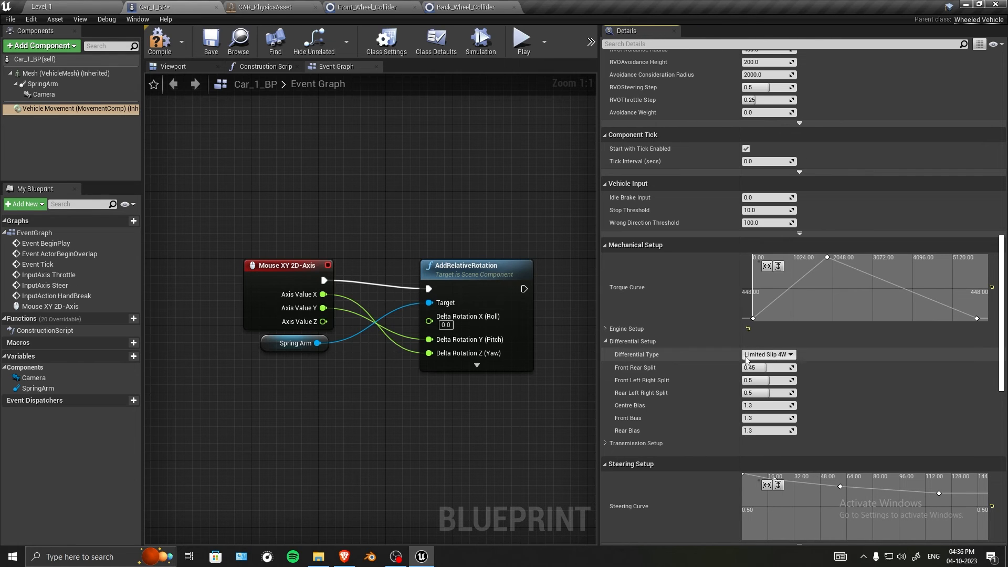
pyautogui.click(790, 355)
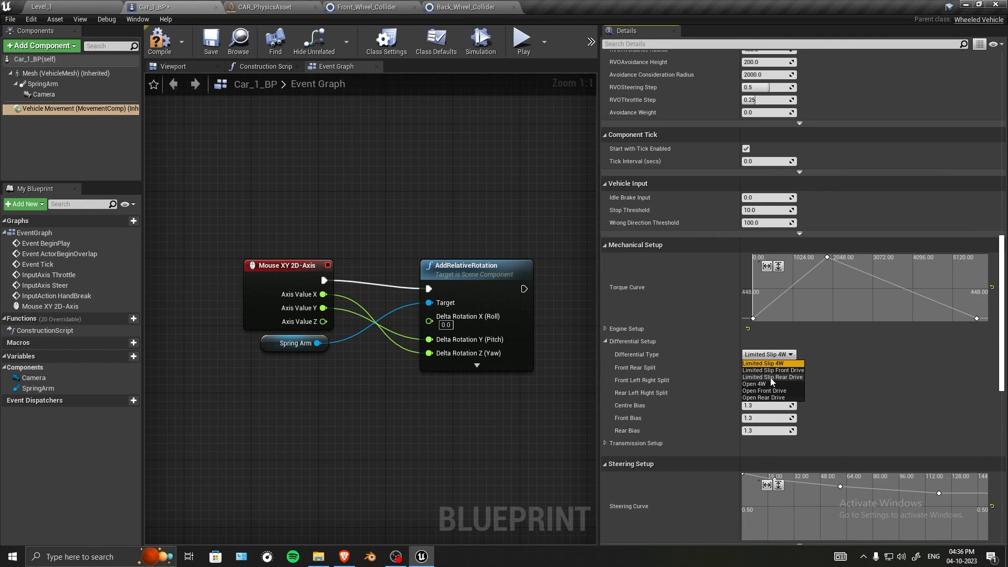
pyautogui.click(789, 377)
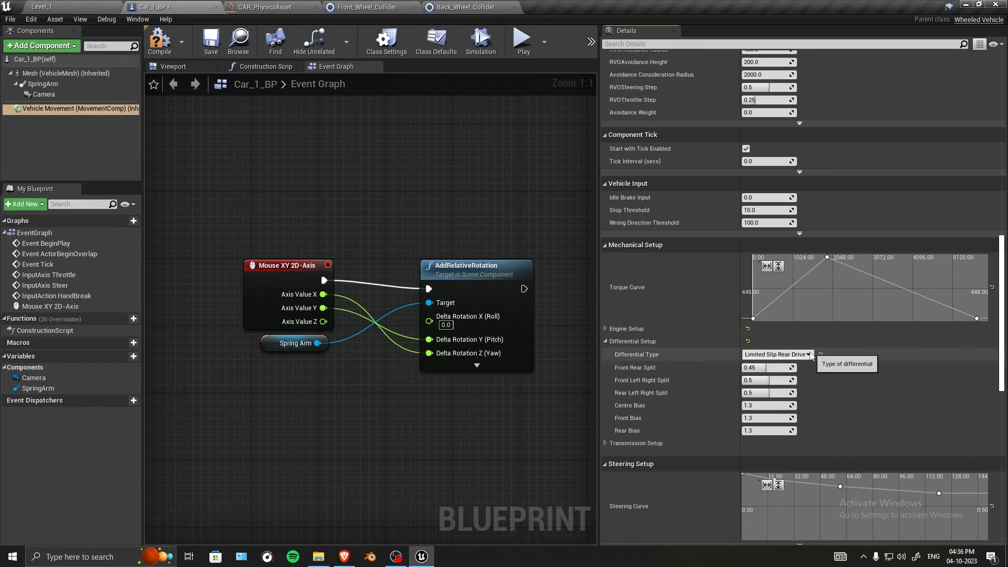
pyautogui.click(160, 39)
pyautogui.click(68, 109)
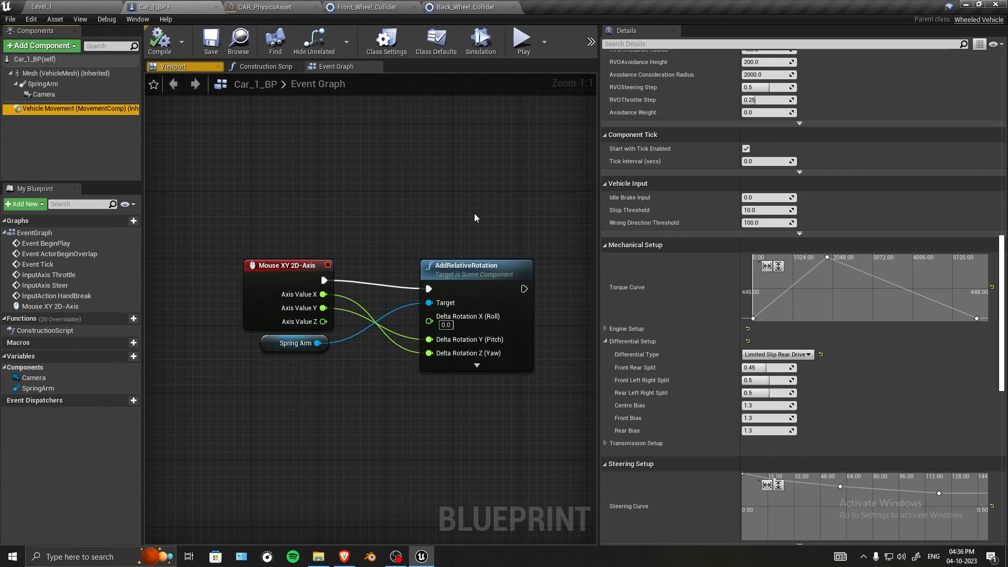
# Review the available differential types and the Steering Setup of the Vehicle Movement component.
pyautogui.click(797, 355)
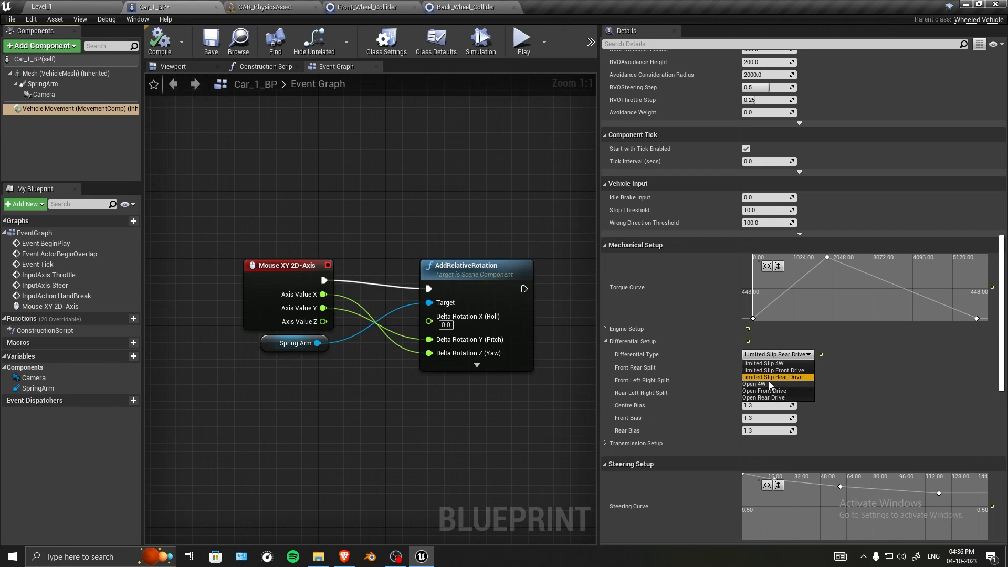
pyautogui.click(495, 419)
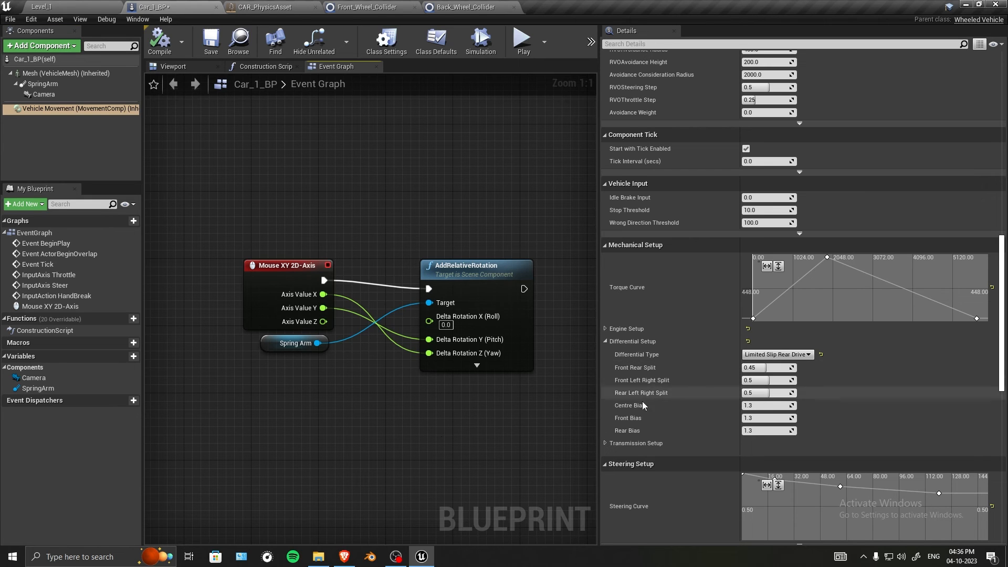
pyautogui.scroll(-2, 687, 418)
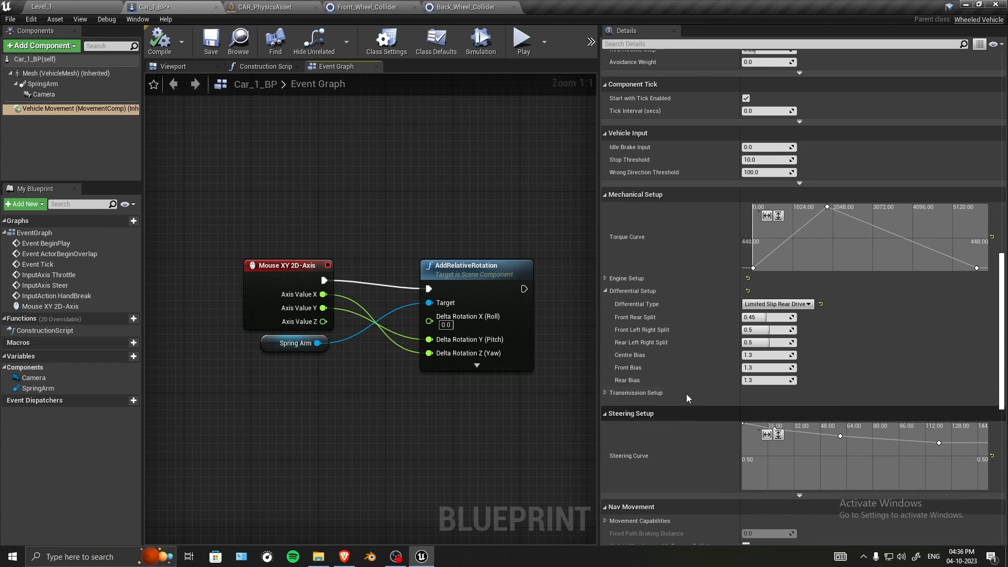
pyautogui.scroll(-3, 695, 354)
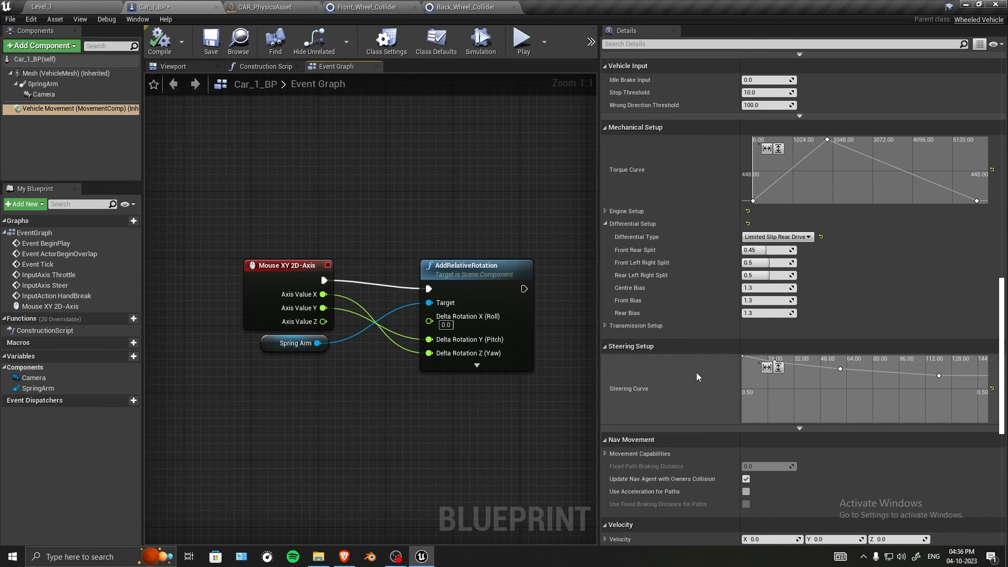
# Compile and save the Car_1_BP blueprint.
pyautogui.scroll(11, 698, 332)
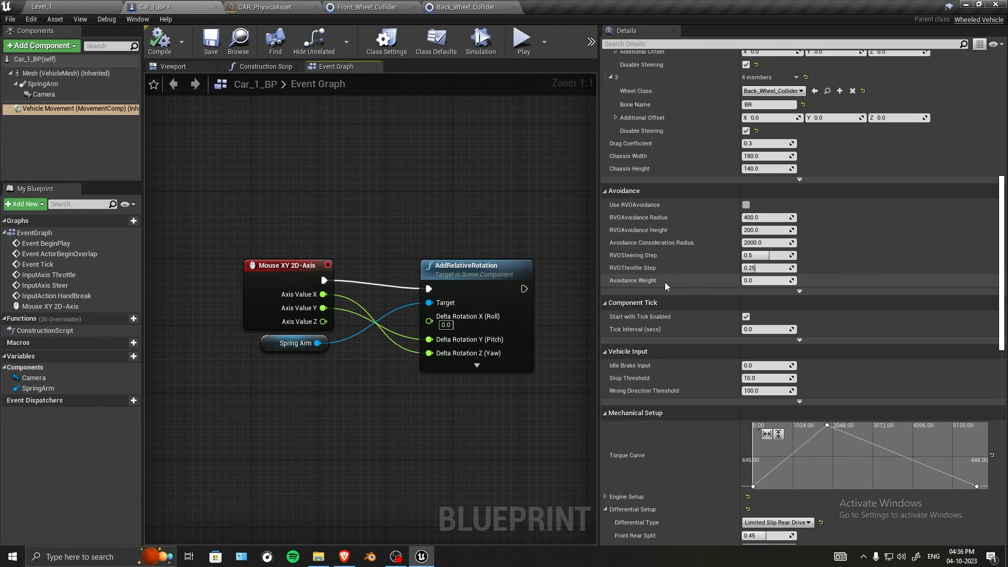
pyautogui.click(161, 43)
pyautogui.click(210, 42)
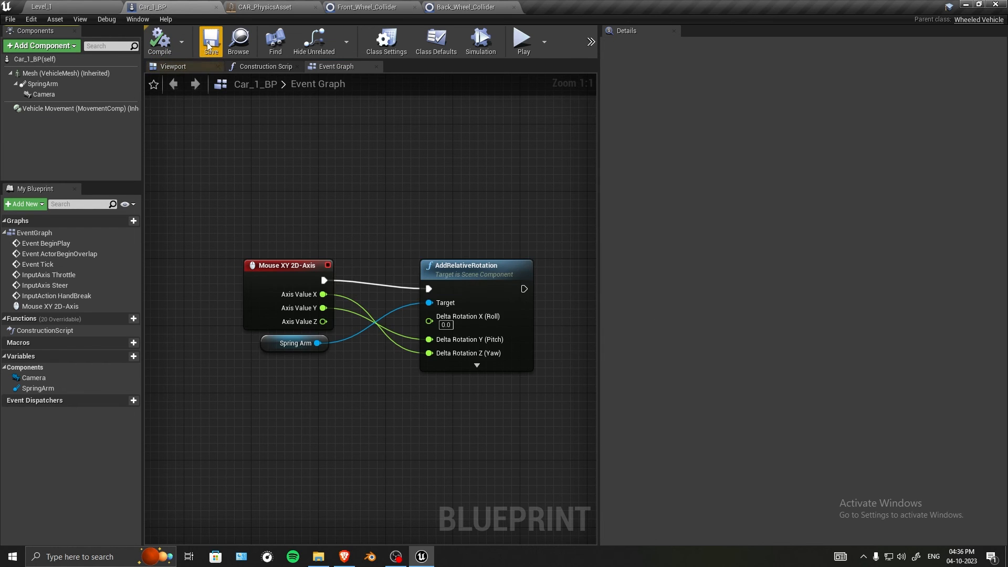
# Check the Anim Class and Skeletal Mesh assigned to the vehicle's inherited Mesh component.
pyautogui.click(68, 73)
pyautogui.scroll(5, 817, 262)
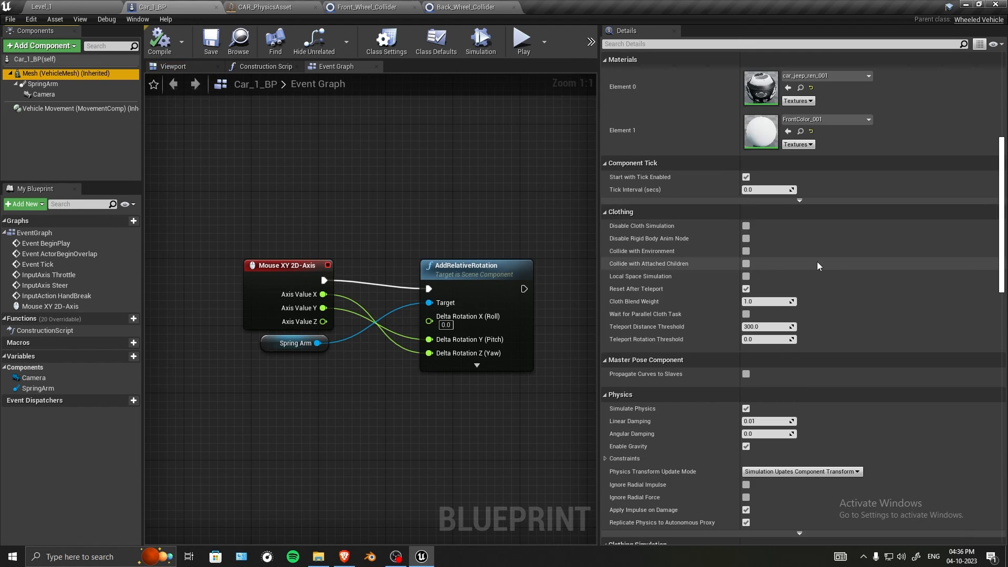
pyautogui.scroll(5, 817, 260)
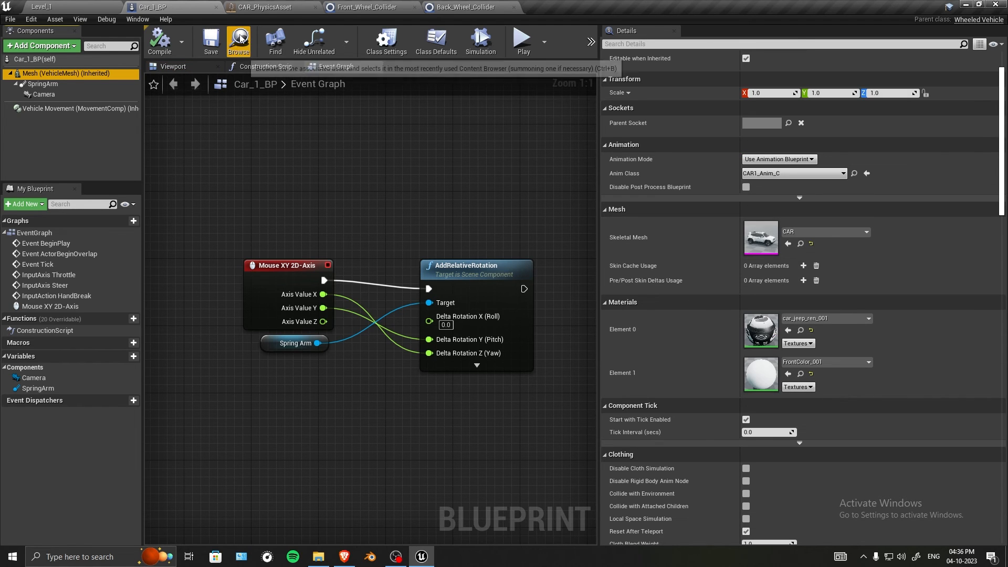
# Open the CAR1_Anim animation blueprint and review its parent class and other class settings.
pyautogui.click(68, 6)
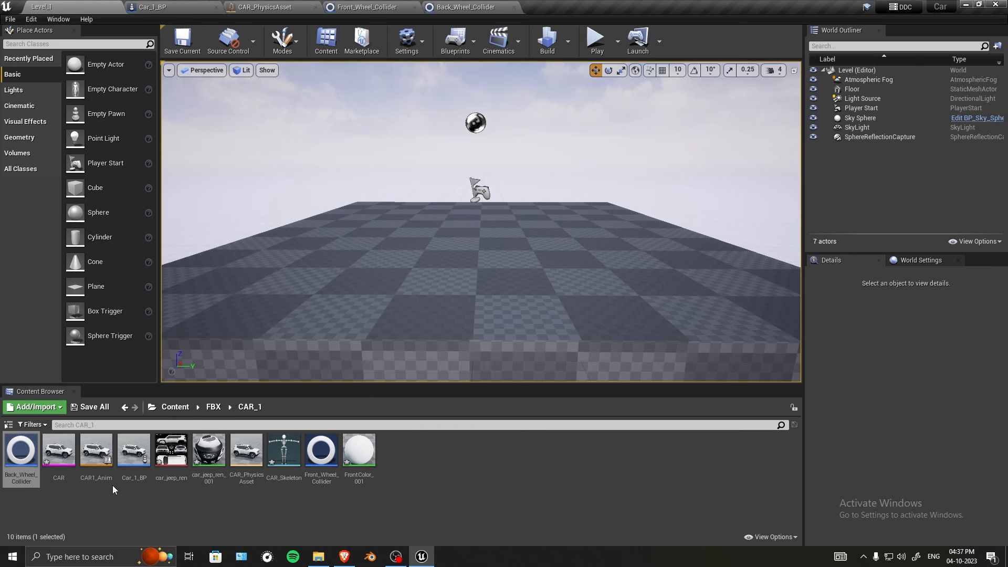
pyautogui.doubleClick(94, 452)
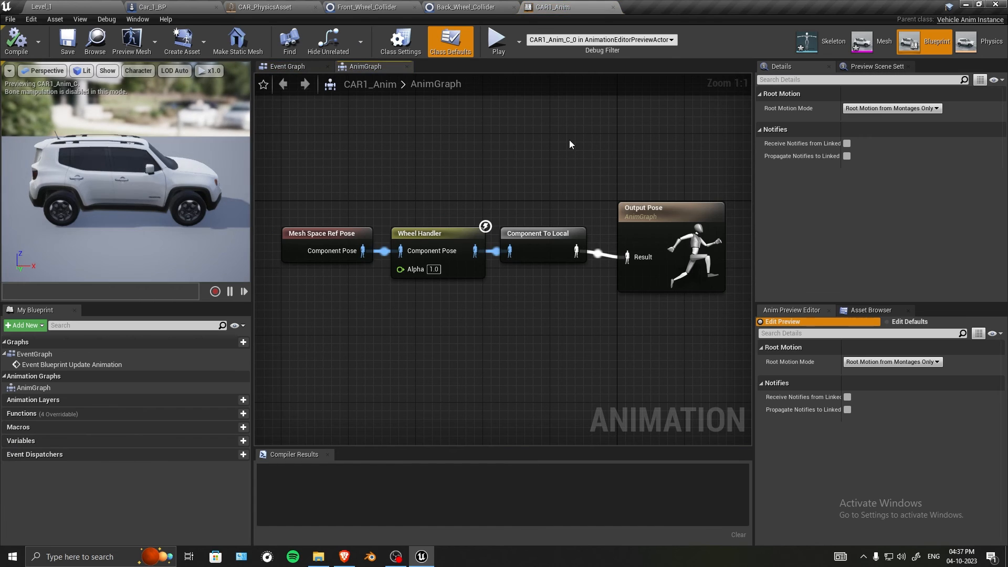
pyautogui.click(402, 47)
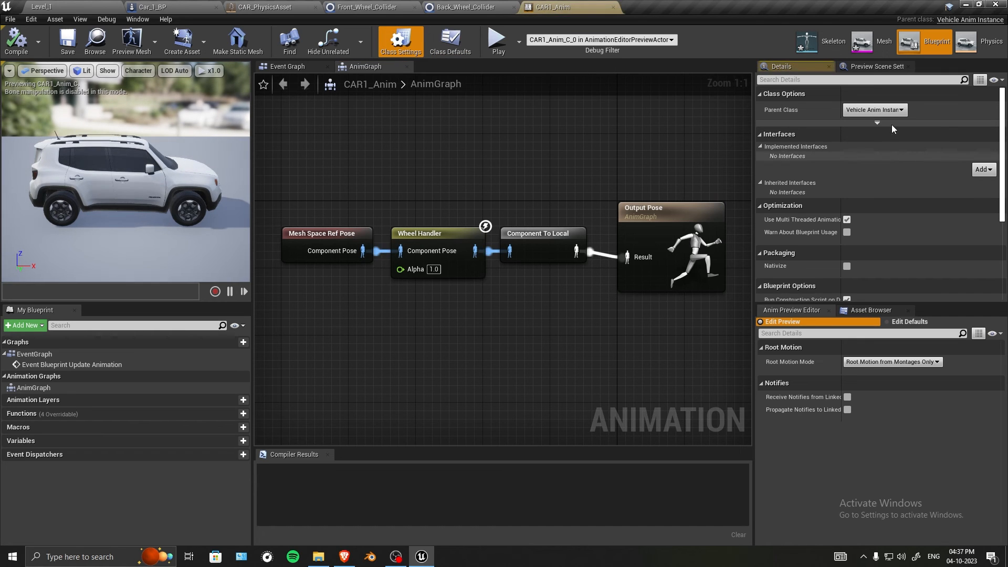
pyautogui.moveTo(754, 115); pyautogui.dragTo(690, 111)
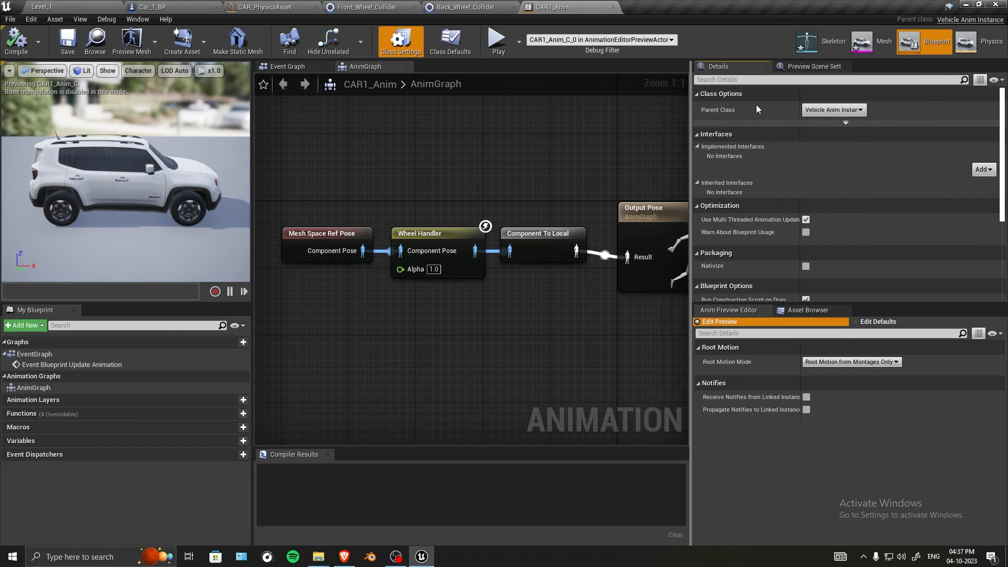
pyautogui.click(839, 111)
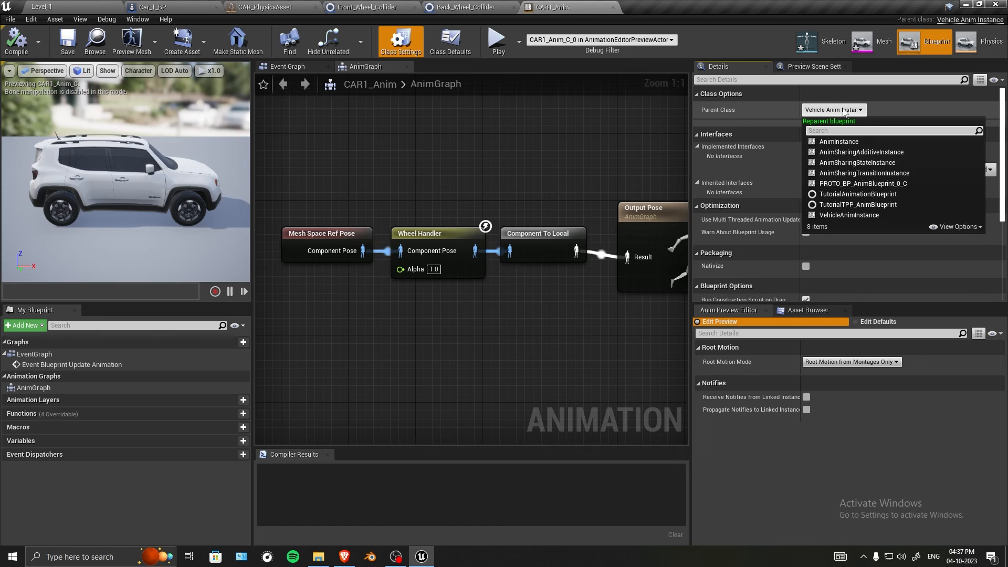
pyautogui.press('Escape')
pyautogui.scroll(-3, 770, 201)
pyautogui.scroll(-2, 770, 200)
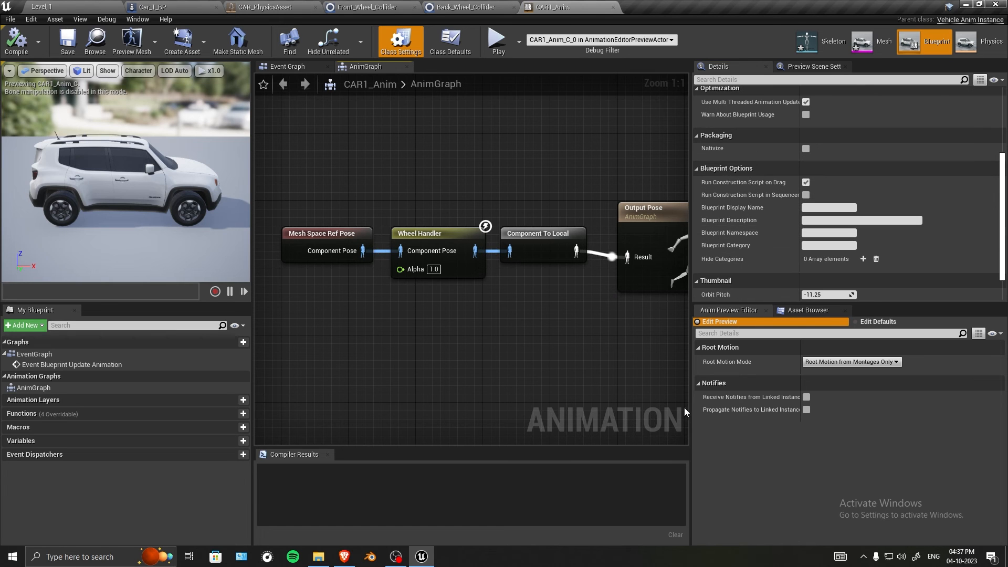
pyautogui.moveTo(691, 409); pyautogui.dragTo(785, 413)
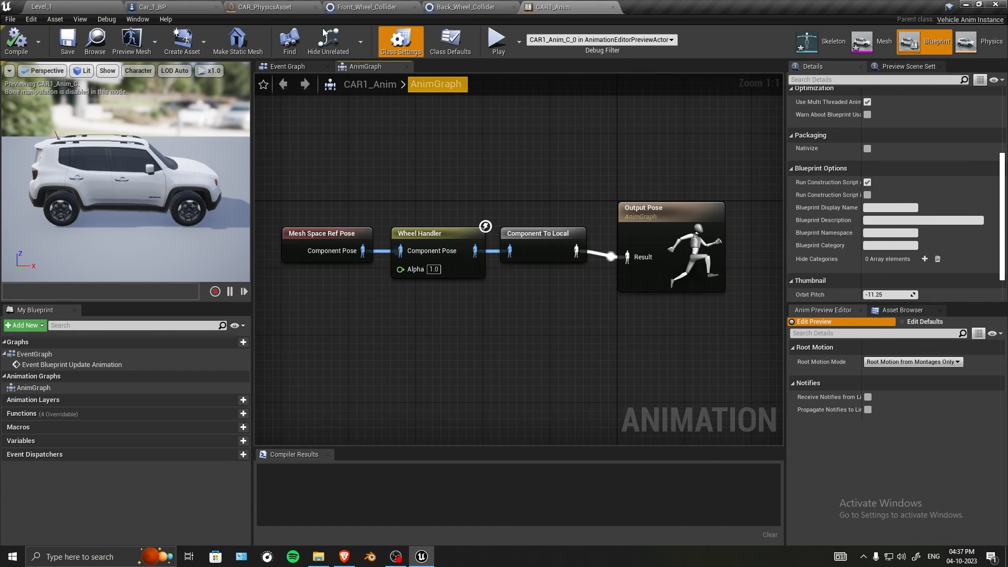
# Create a Game Mode Base blueprint named My_GM in the Content folder.
pyautogui.click(61, 5)
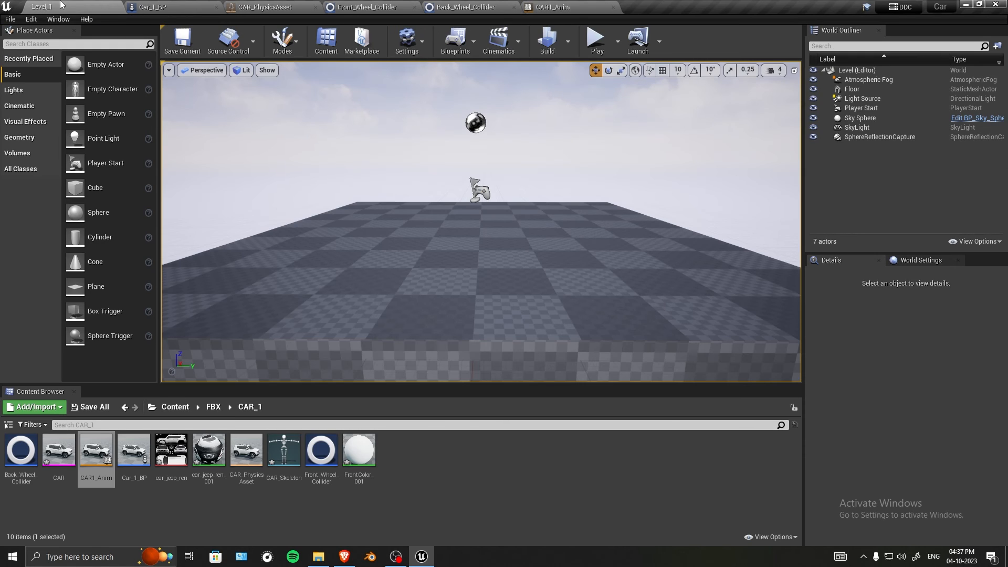
pyautogui.click(213, 407)
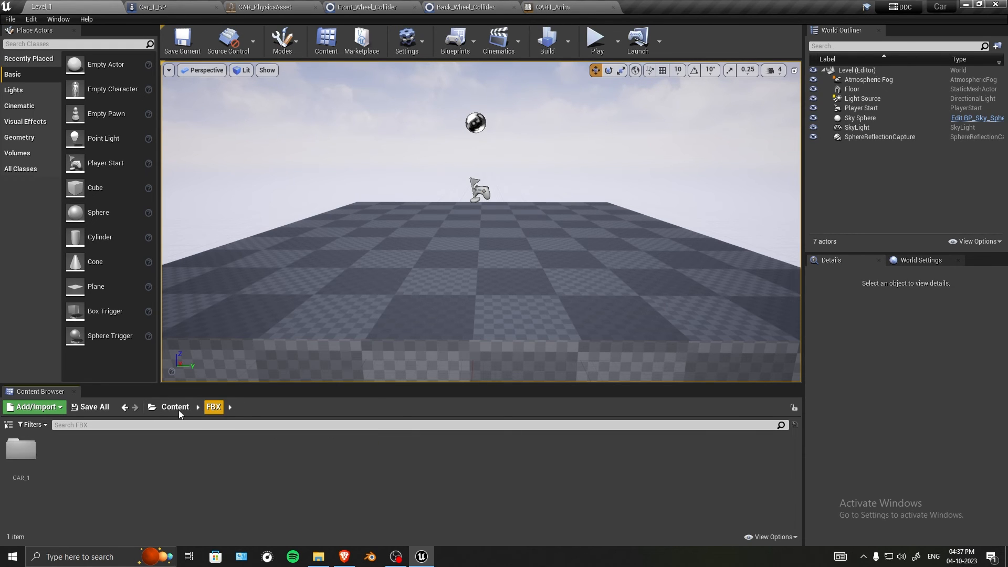
pyautogui.click(175, 407)
pyautogui.rightClick(223, 490)
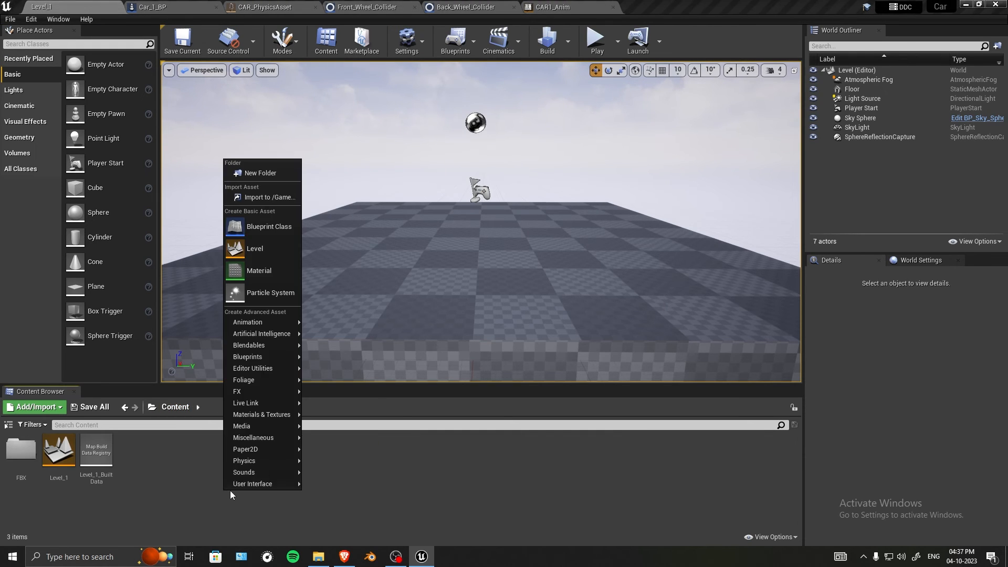
pyautogui.click(263, 225)
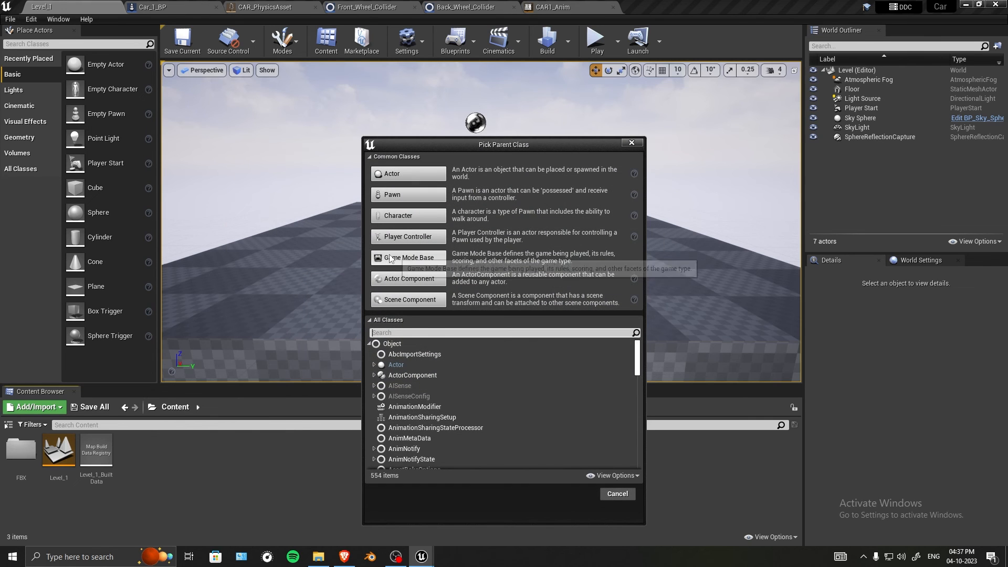
pyautogui.click(408, 266)
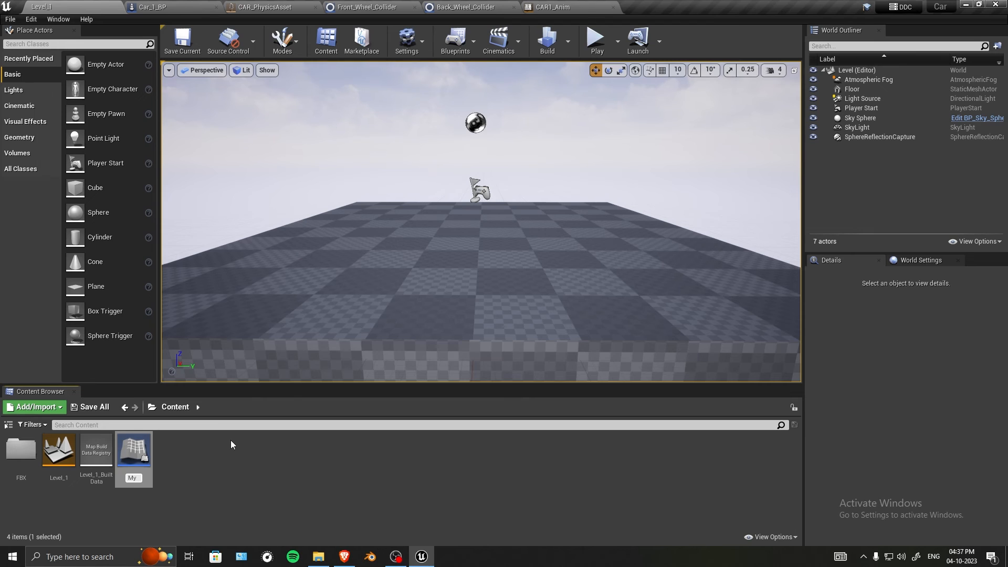
pyautogui.write('_GM')
pyautogui.press('Return')
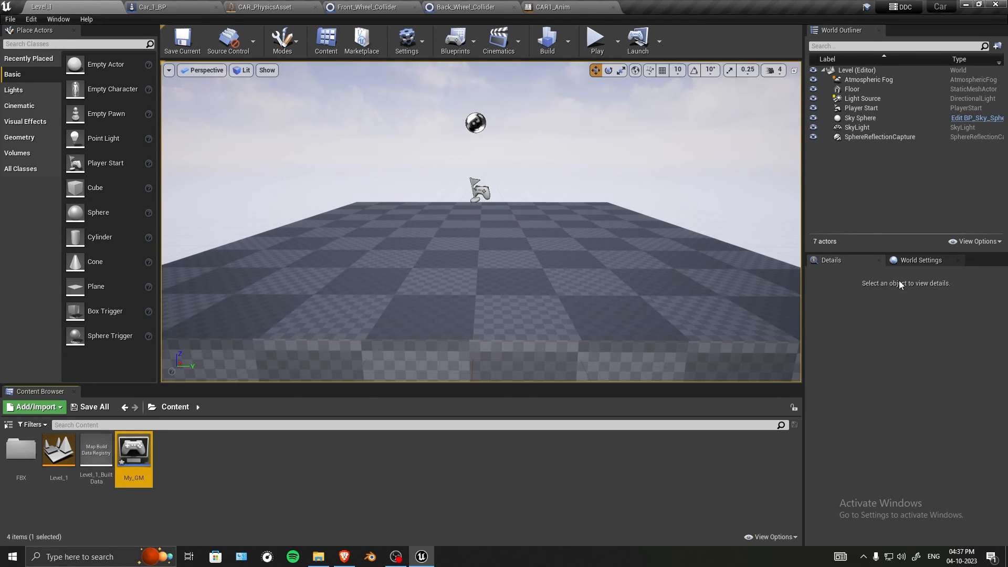
# Enlarge the World Settings area and set the level's GameMode Override to My_GM.
pyautogui.click(924, 261)
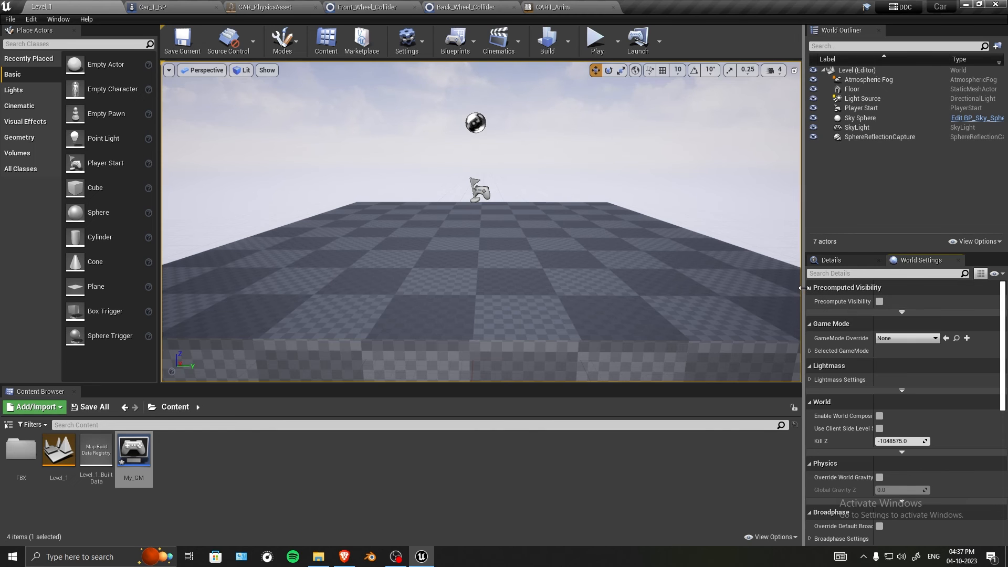
pyautogui.moveTo(804, 288); pyautogui.dragTo(754, 288)
pyautogui.moveTo(956, 253); pyautogui.dragTo(956, 167)
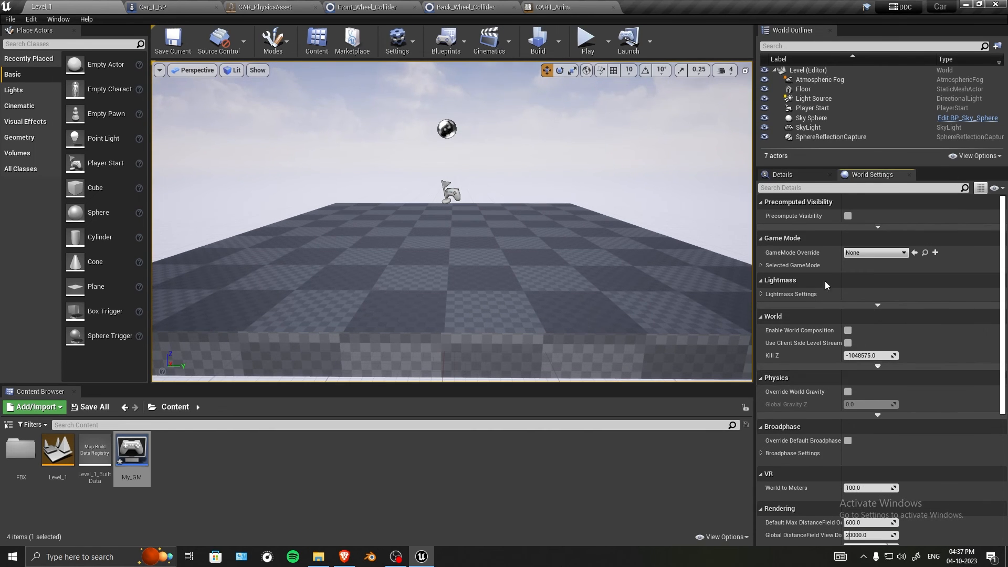
pyautogui.click(865, 253)
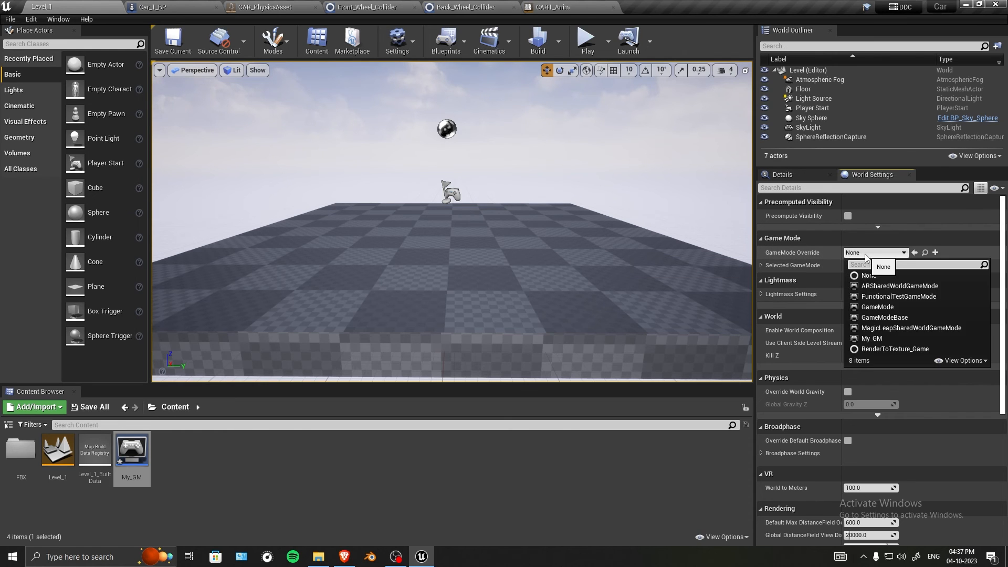
pyautogui.click(871, 339)
# Set the Default Pawn Class of the selected game mode to Car_1_BP.
pyautogui.click(760, 265)
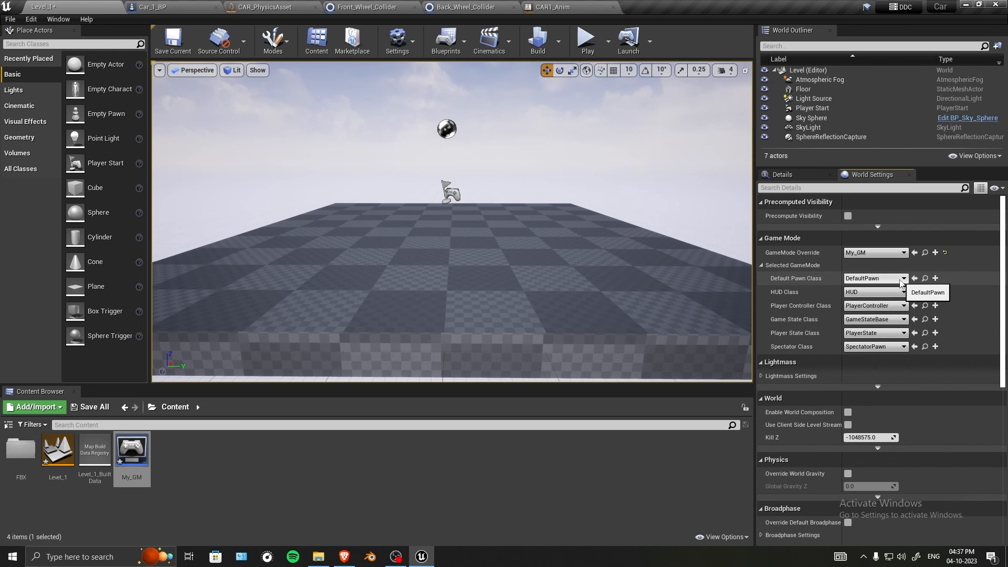
pyautogui.click(901, 282)
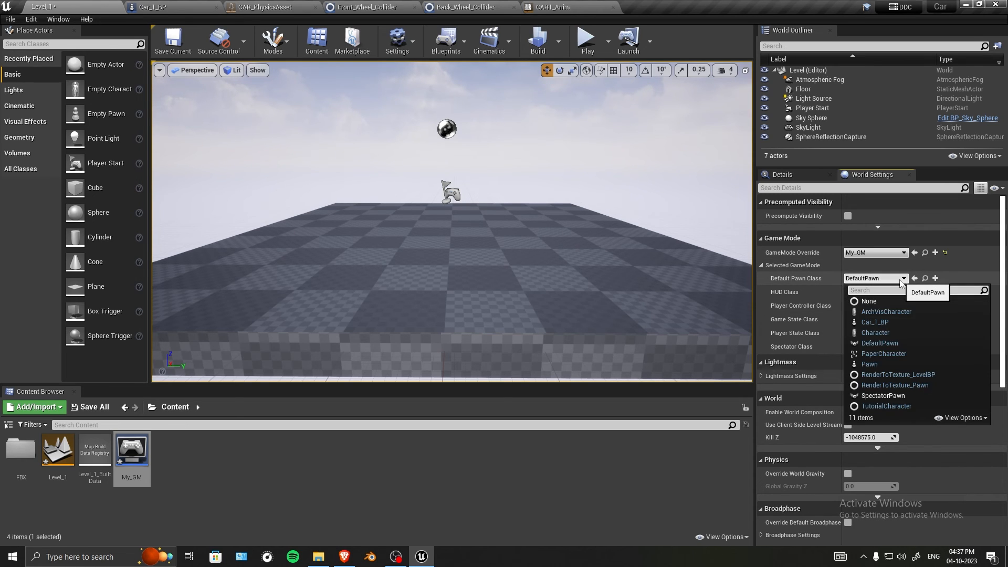
pyautogui.click(886, 326)
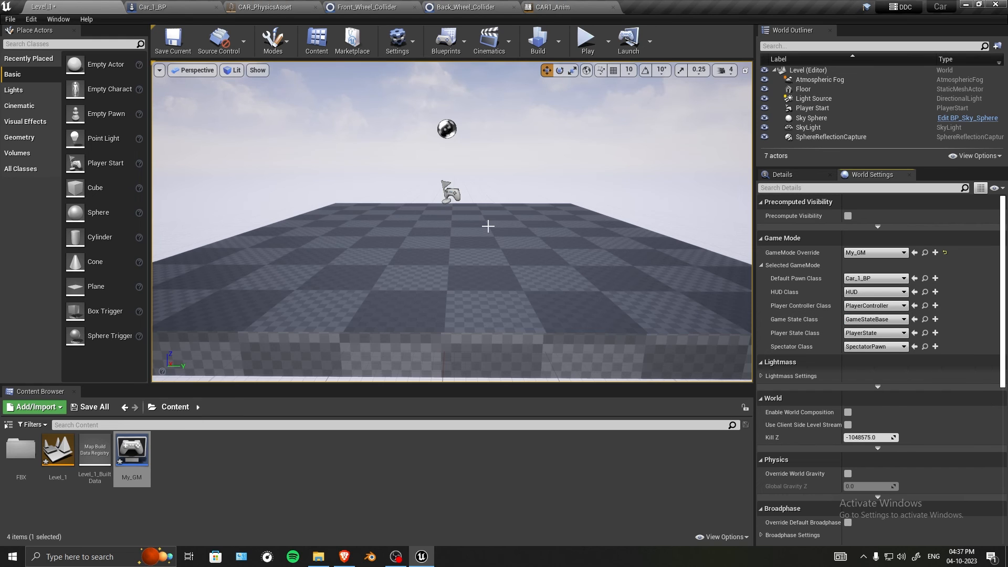
# Save the level, play-test the car and its mouse-controlled camera on the floor, and stop the session.
pyautogui.press('s')
pyautogui.moveTo(567, 211); pyautogui.dragTo(567, 195, button='right')
pyautogui.press('w')
pyautogui.click(587, 42)
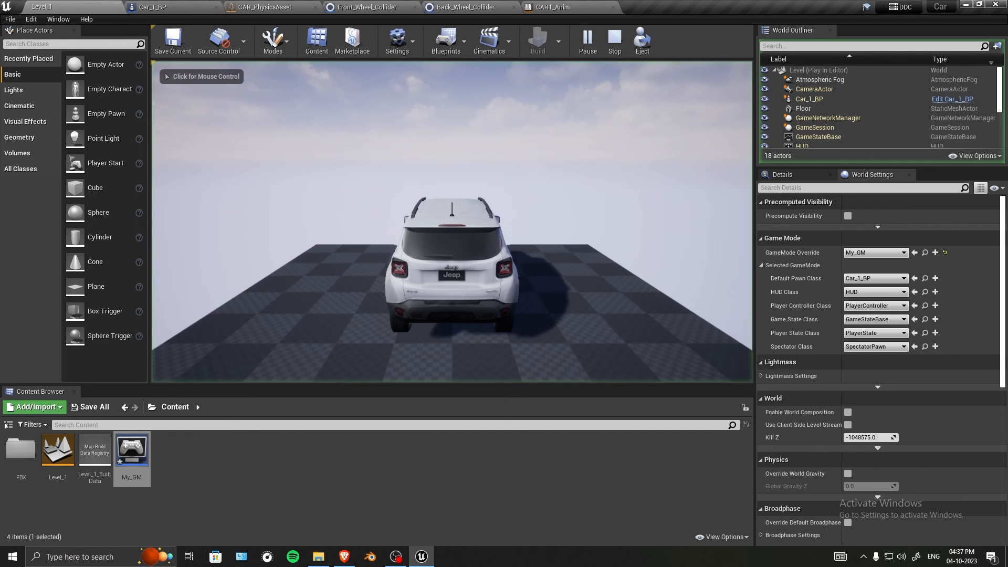
pyautogui.click(511, 229)
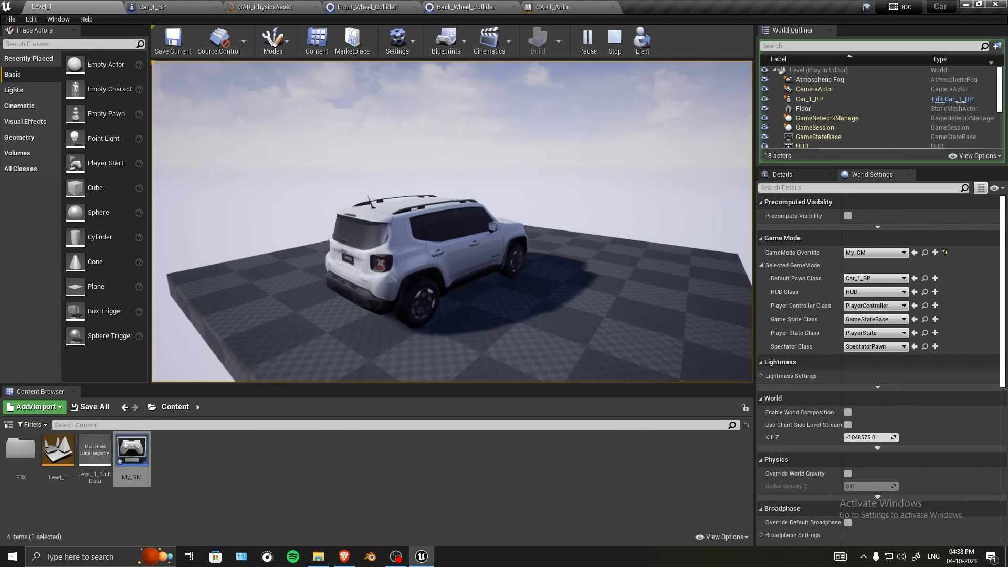
pyautogui.press('Escape')
# Scale the Floor actor to 50 in X and 20 in Y.
pyautogui.click(446, 302)
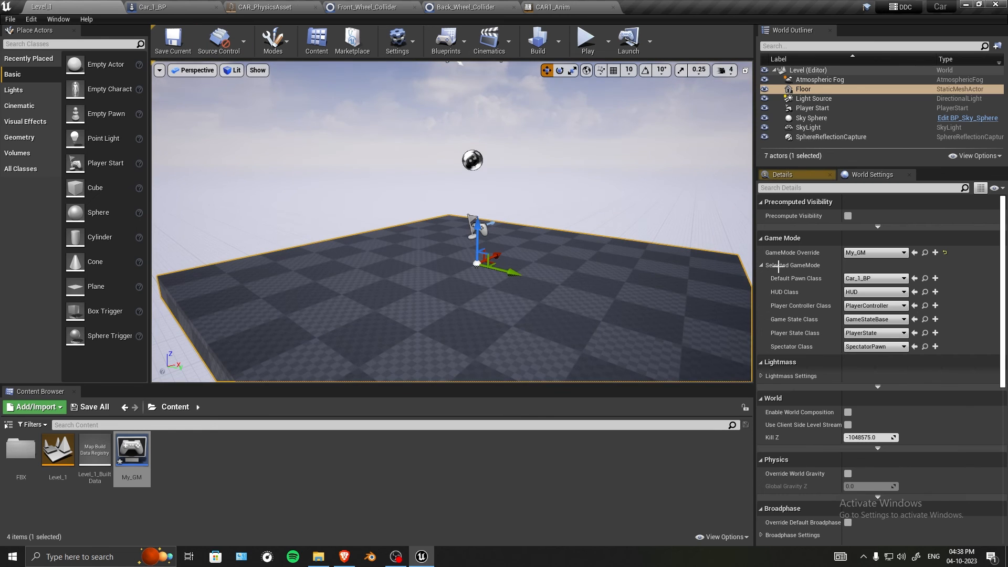
pyautogui.click(800, 179)
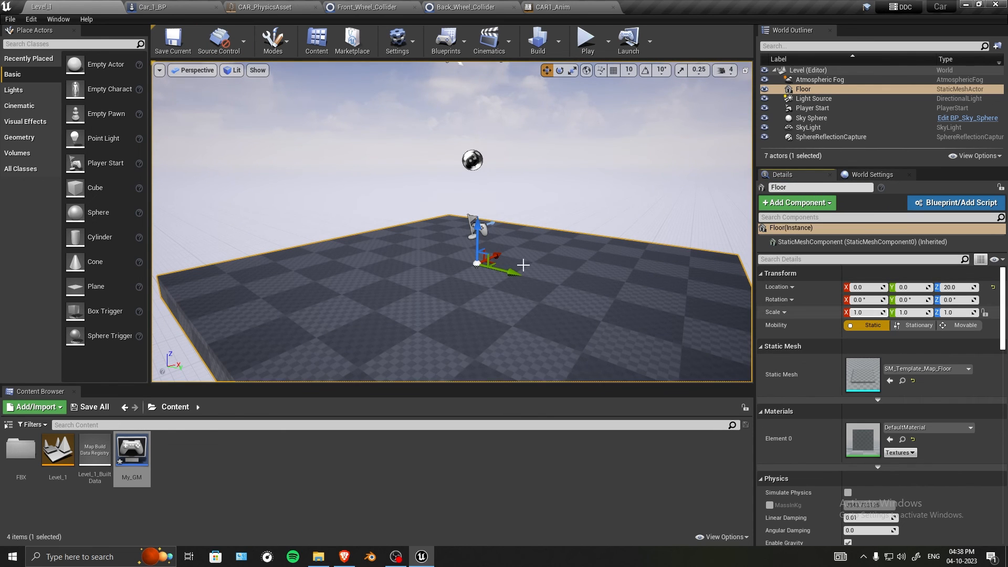
pyautogui.moveTo(523, 265); pyautogui.dragTo(522, 291)
pyautogui.moveTo(523, 292); pyautogui.dragTo(548, 276, button='right')
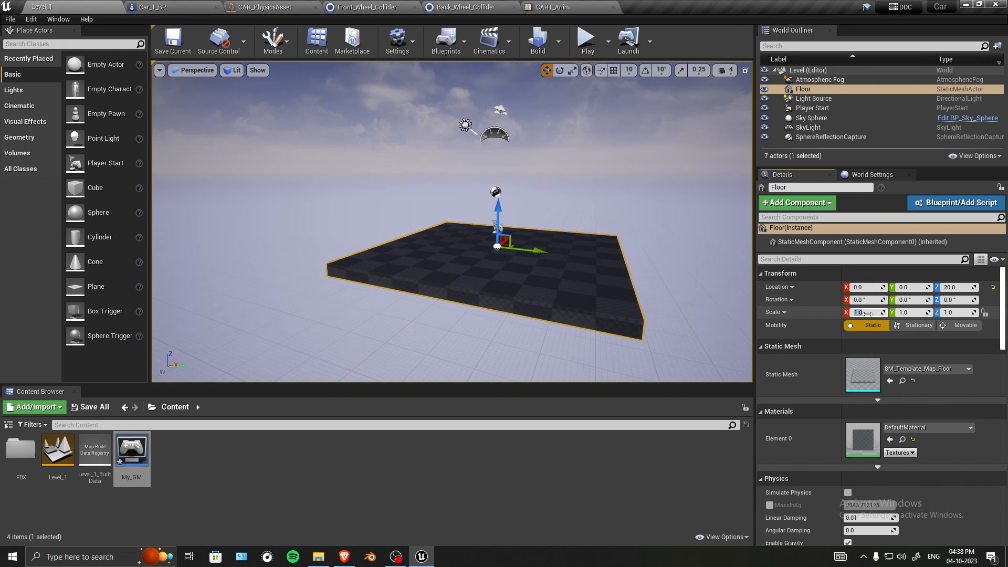
pyautogui.click(908, 312)
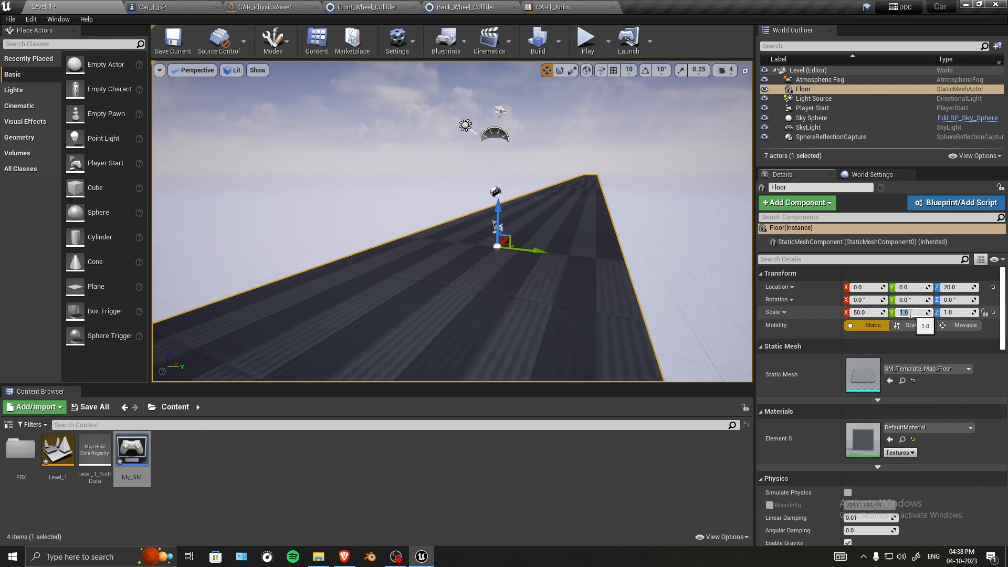
pyautogui.press('Return')
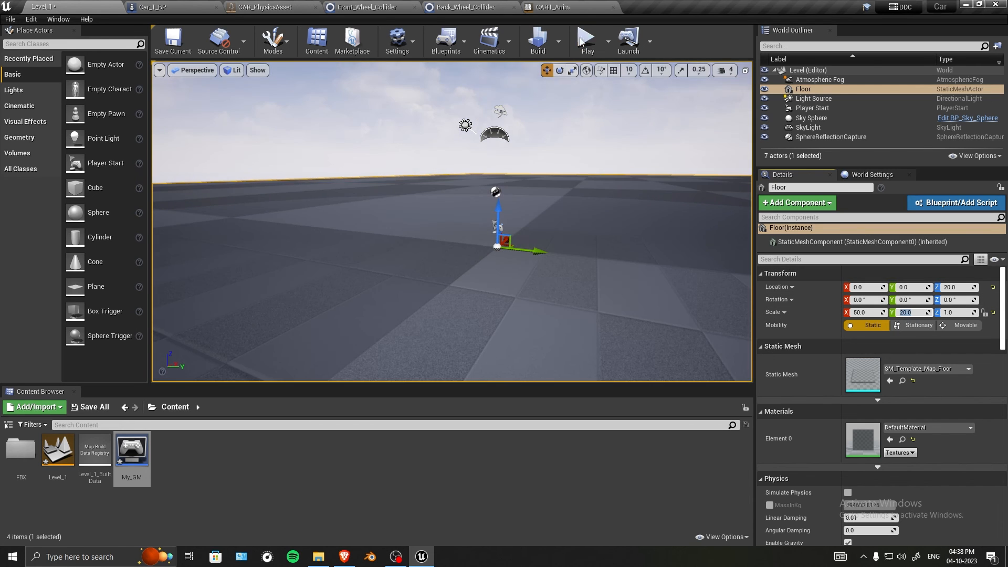
# Play-test the car on the enlarged floor, driving forward and steering both ways, and stop the session.
pyautogui.hotkey('alt', 'p')
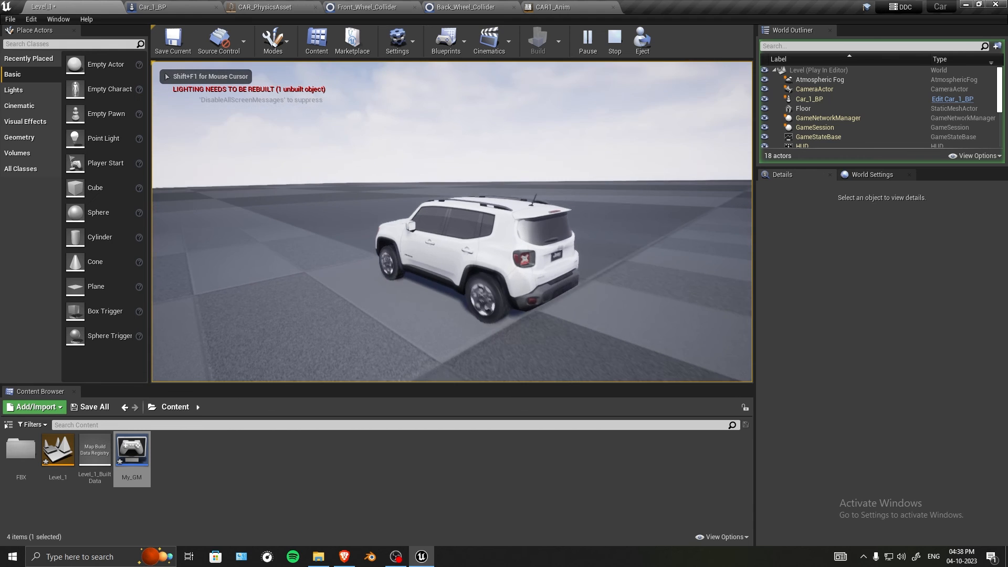
pyautogui.press('w')
pyautogui.press('d')
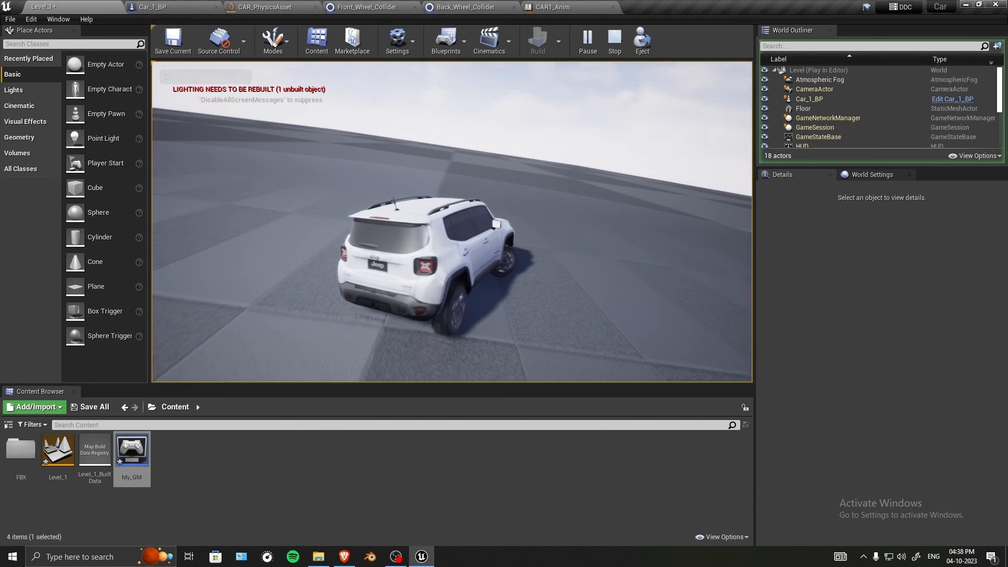
pyautogui.press('d')
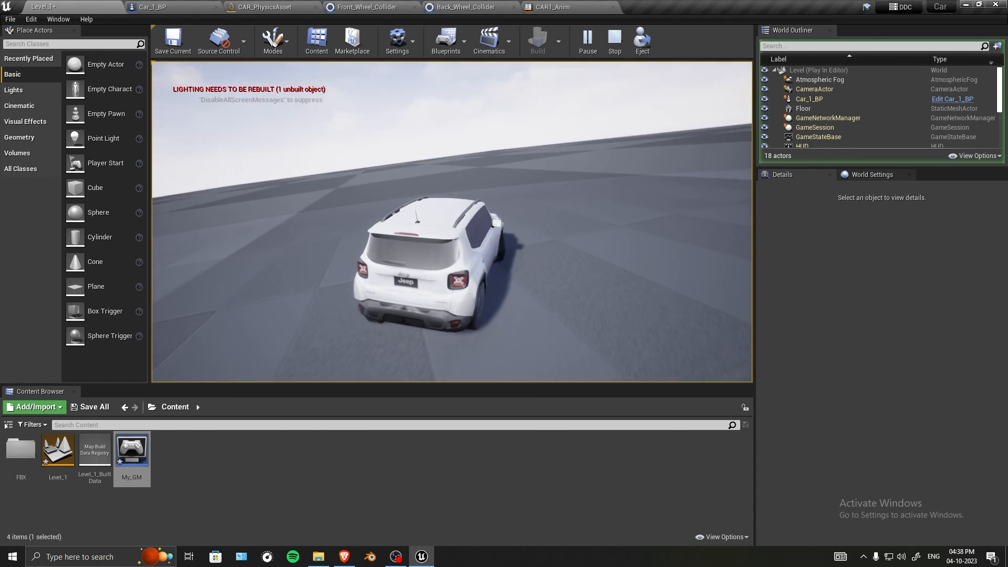
pyautogui.press('a')
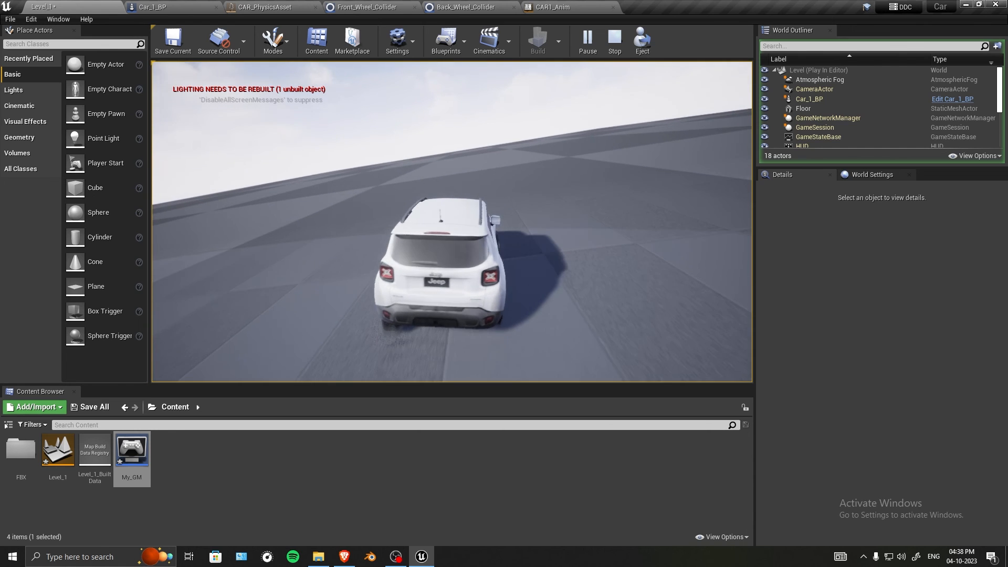
pyautogui.press('d')
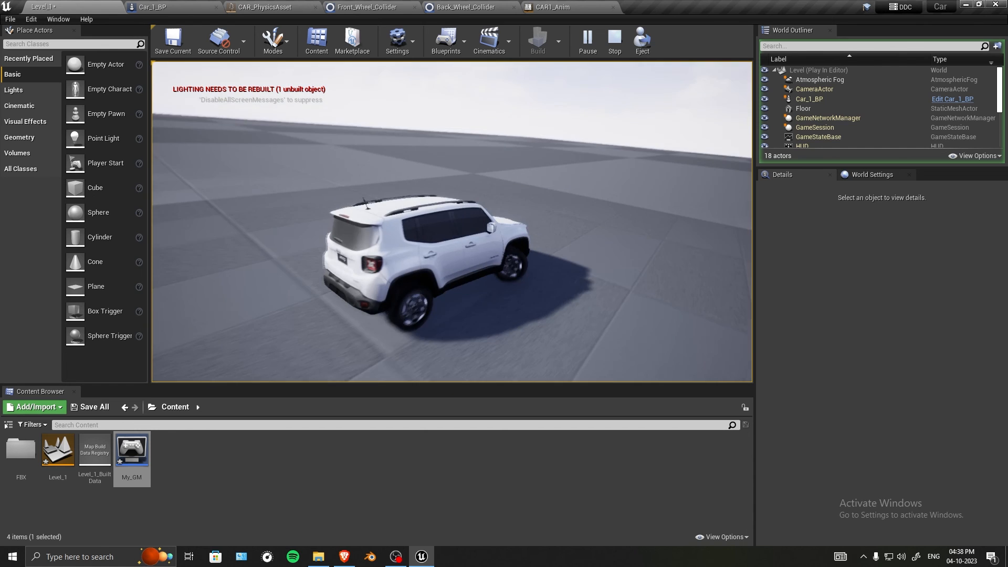
pyautogui.press('a')
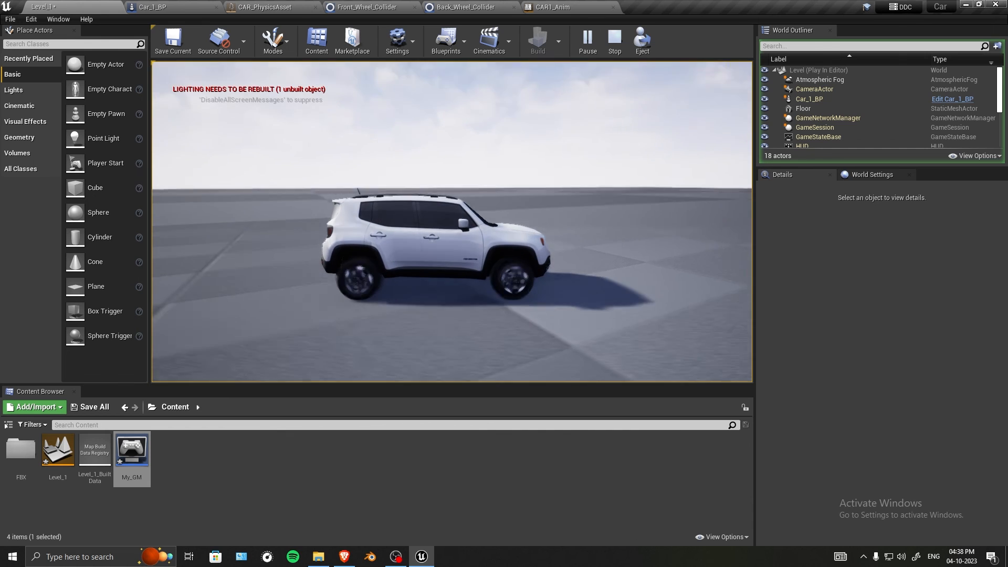
pyautogui.press('a')
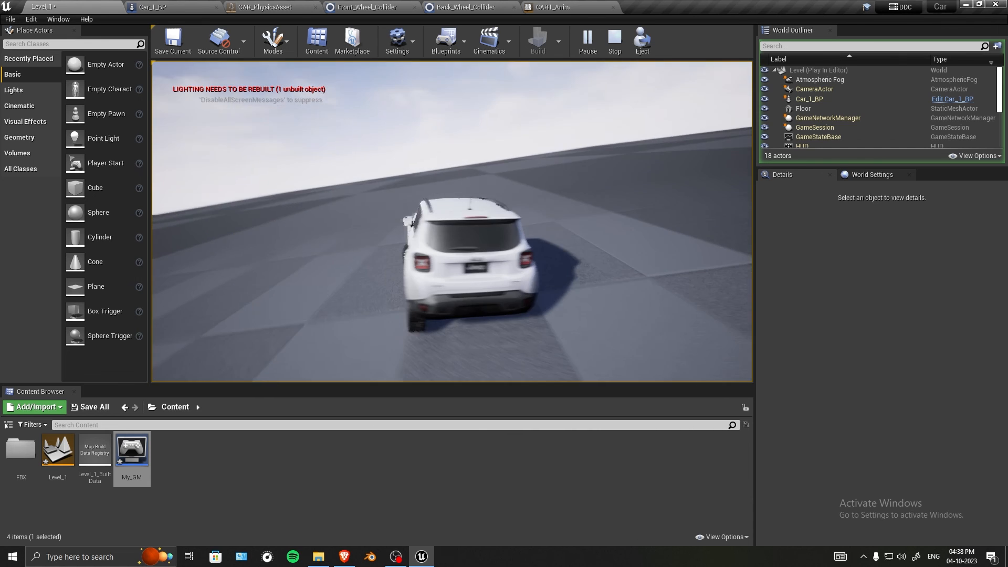
pyautogui.press('a')
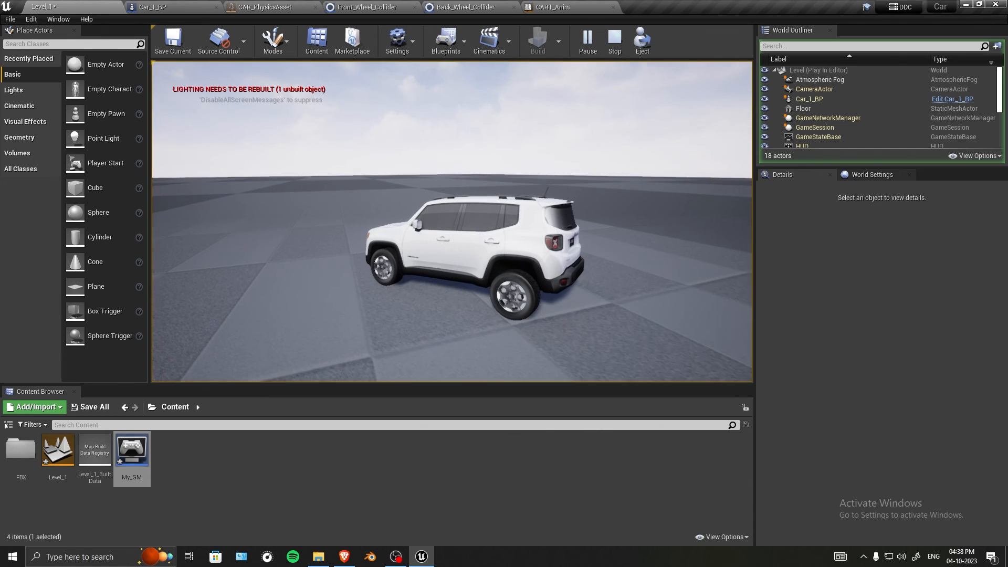
pyautogui.press('Escape')
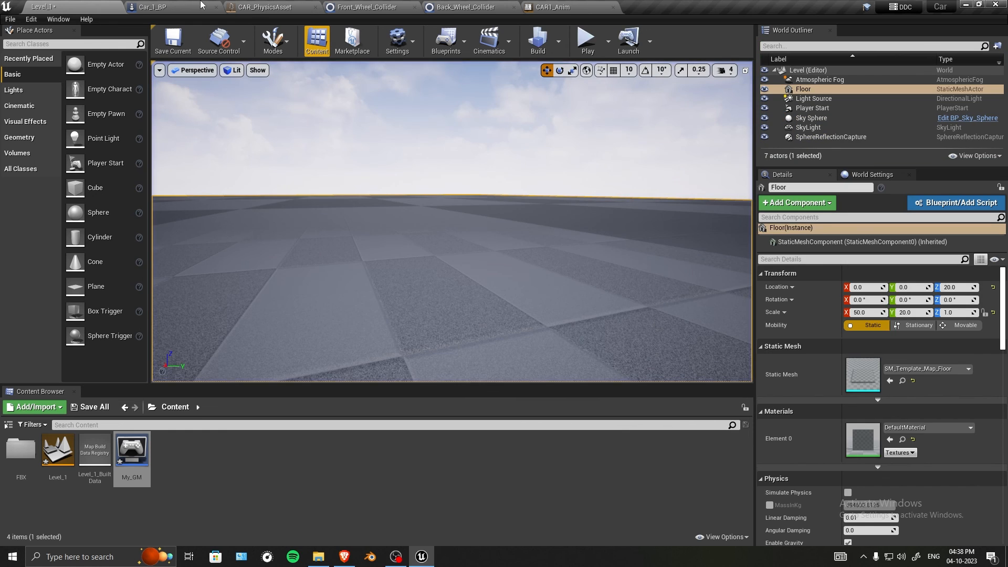
# Find the motion settings in Project Settings, disable Motion Blur under Engine - Rendering, and close the settings.
pyautogui.click(11, 20)
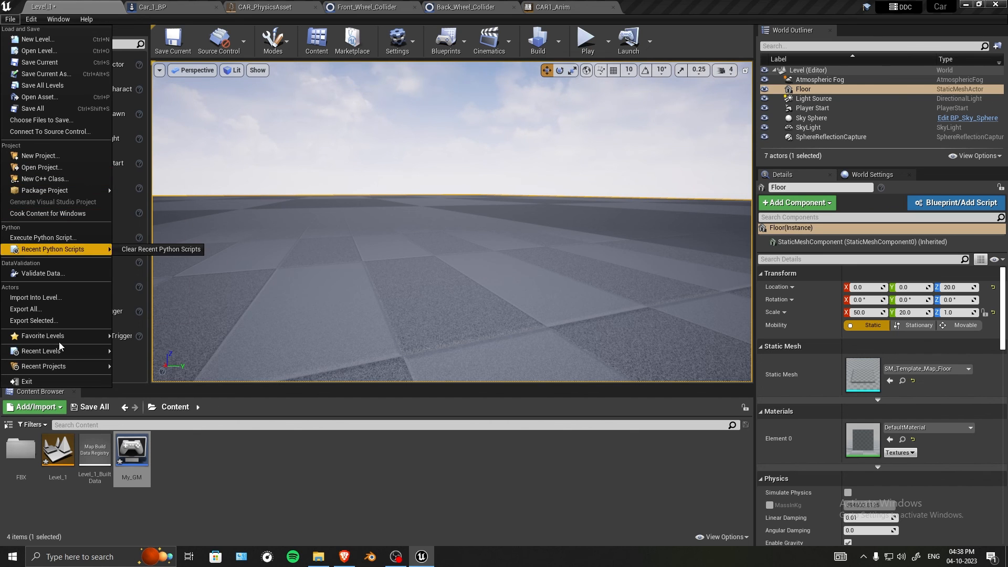
pyautogui.click(31, 19)
pyautogui.click(57, 167)
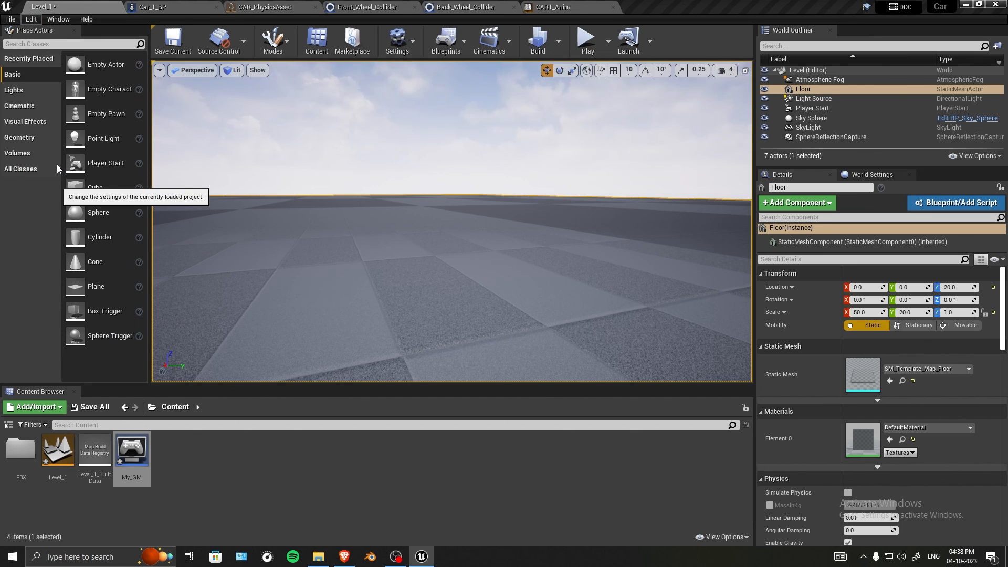
pyautogui.click(33, 30)
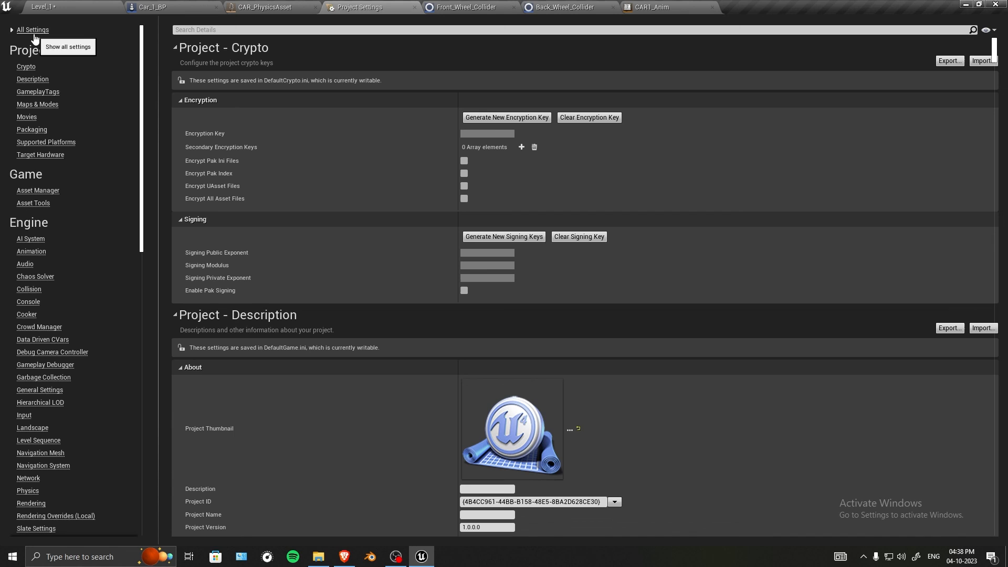
pyautogui.click(229, 26)
pyautogui.write('mo')
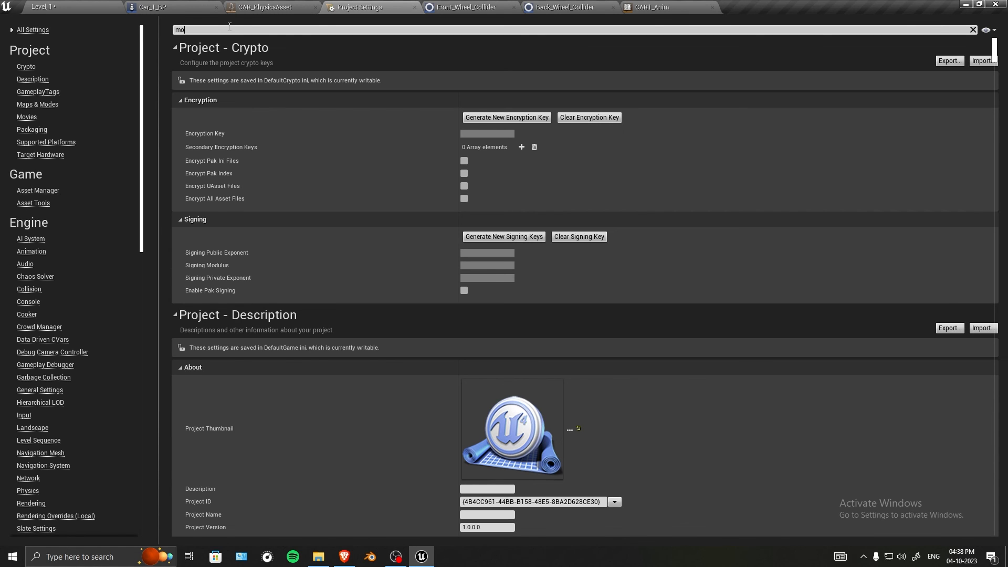
pyautogui.write('tion')
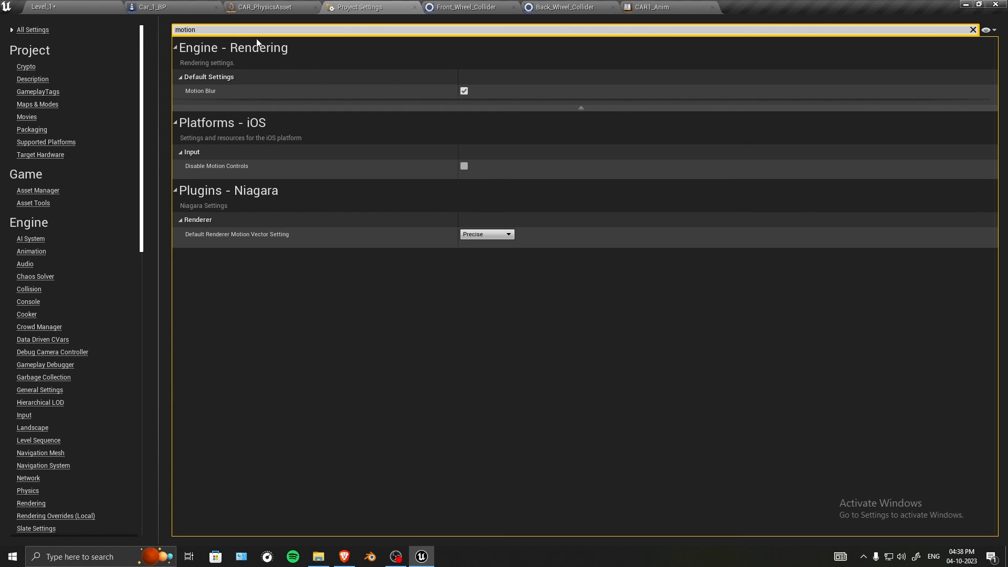
pyautogui.click(464, 92)
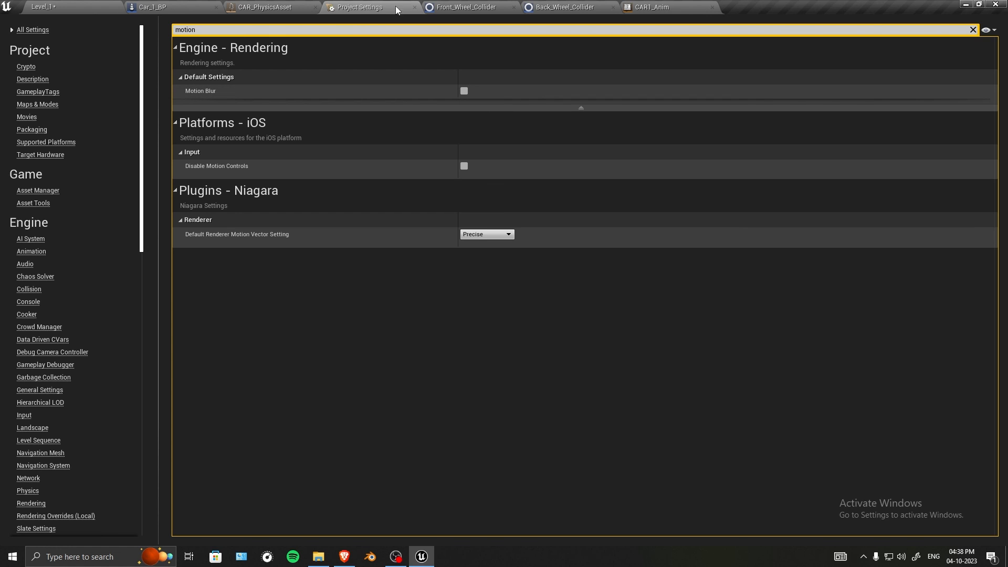
pyautogui.click(415, 8)
# Save all modified content, play-test the car in Level_1 without motion blur, and stop the session.
pyautogui.click(65, 8)
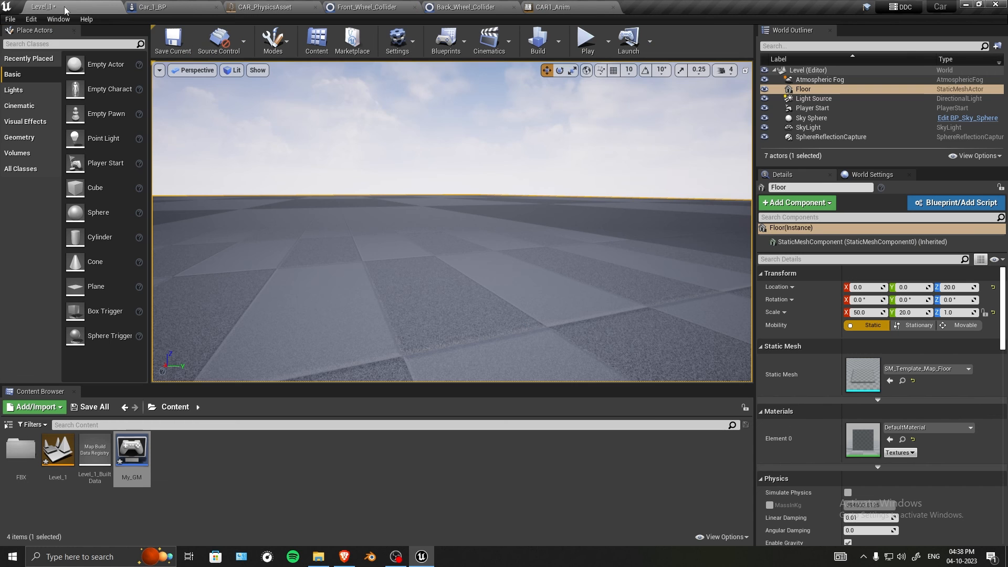
pyautogui.click(89, 407)
pyautogui.click(598, 375)
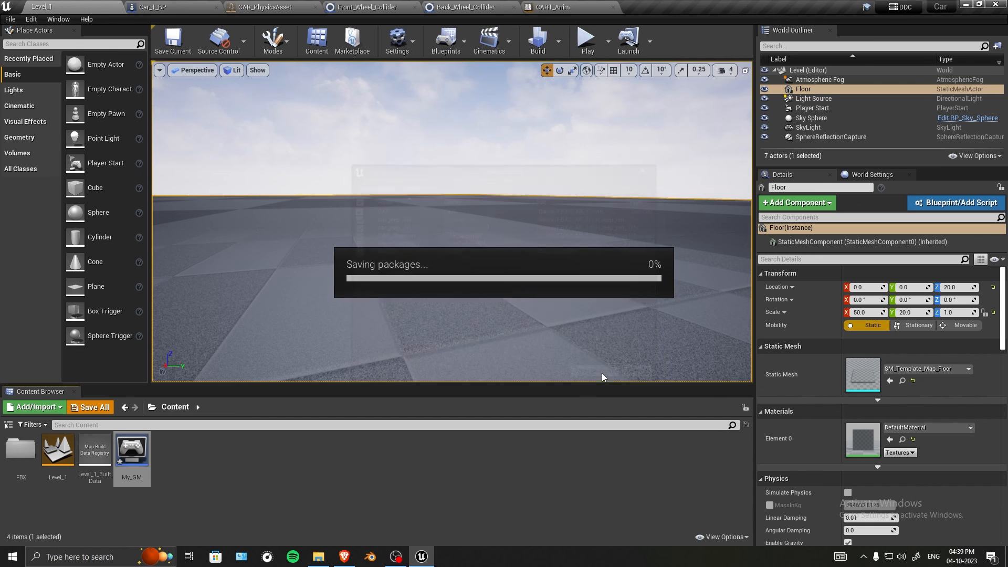
pyautogui.click(586, 40)
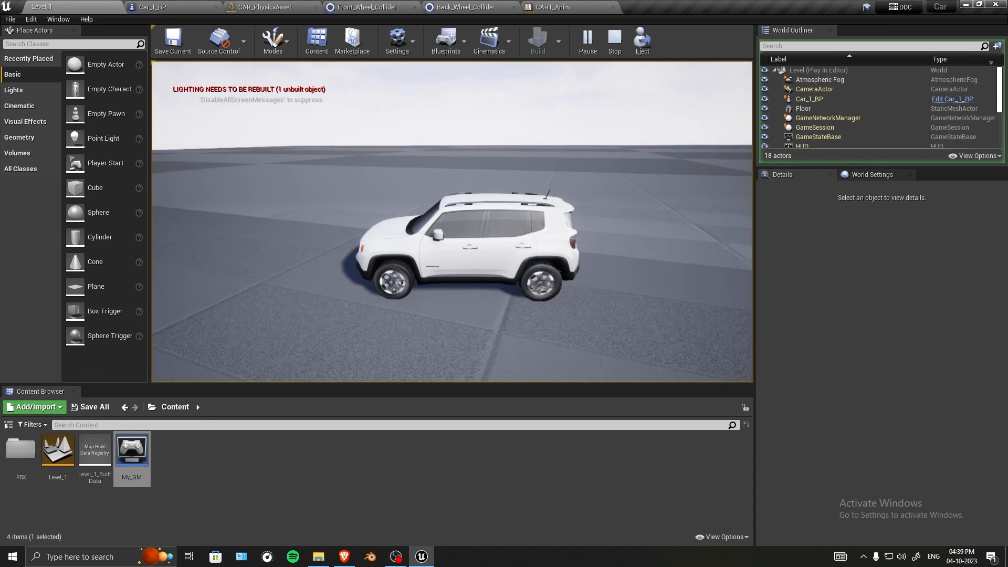
pyautogui.press('Escape')
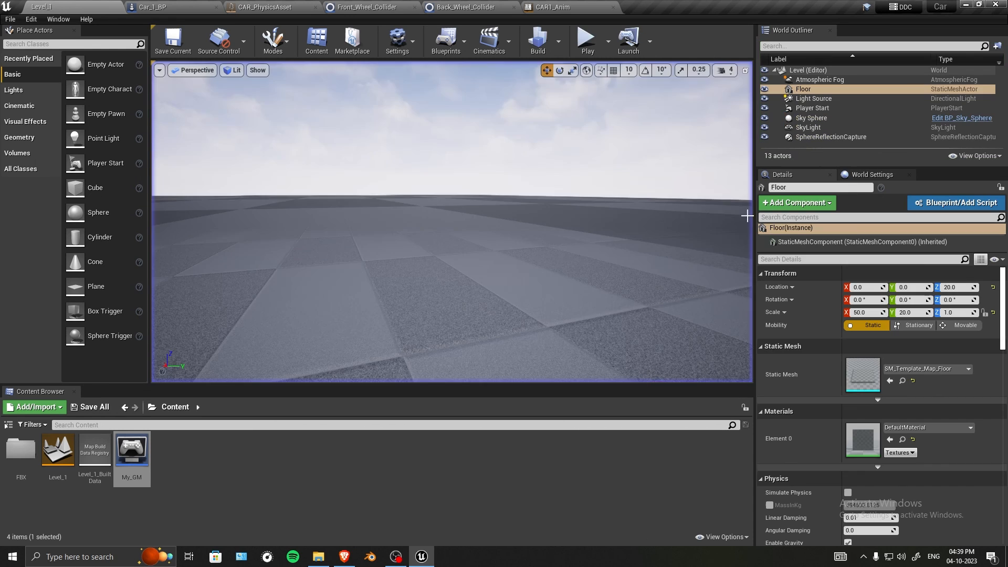
# Disable Affected by Handbrake in Front_Wheel_Collider, check the same option in Back_Wheel_Collider, and compile and save the front collider.
pyautogui.click(366, 7)
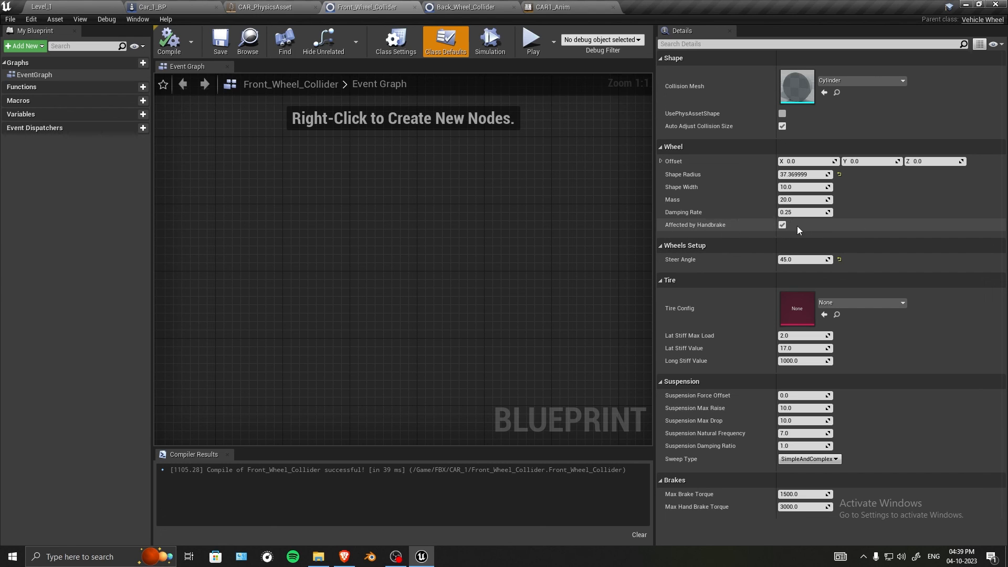
pyautogui.click(782, 225)
pyautogui.click(468, 7)
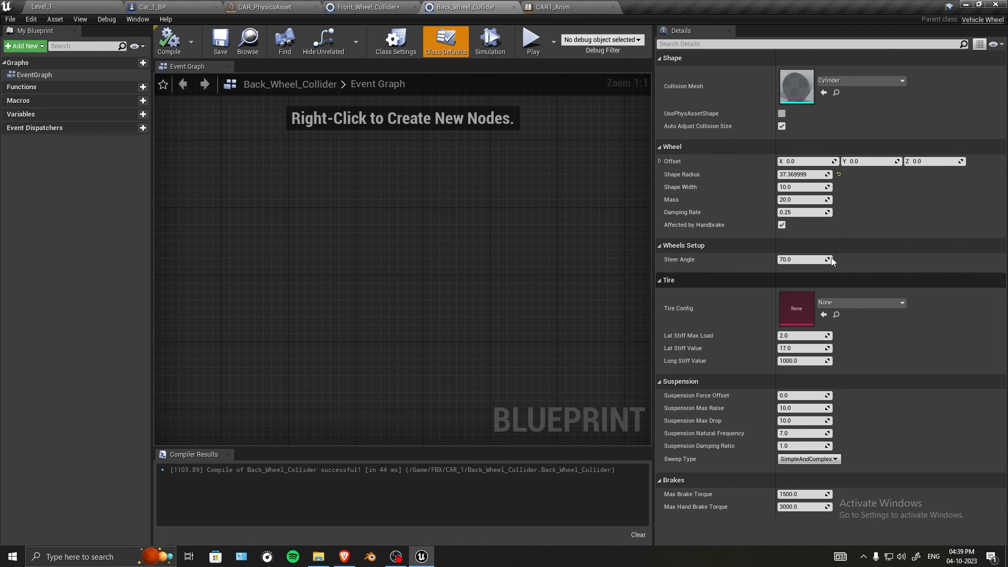
pyautogui.click(378, 8)
pyautogui.click(159, 51)
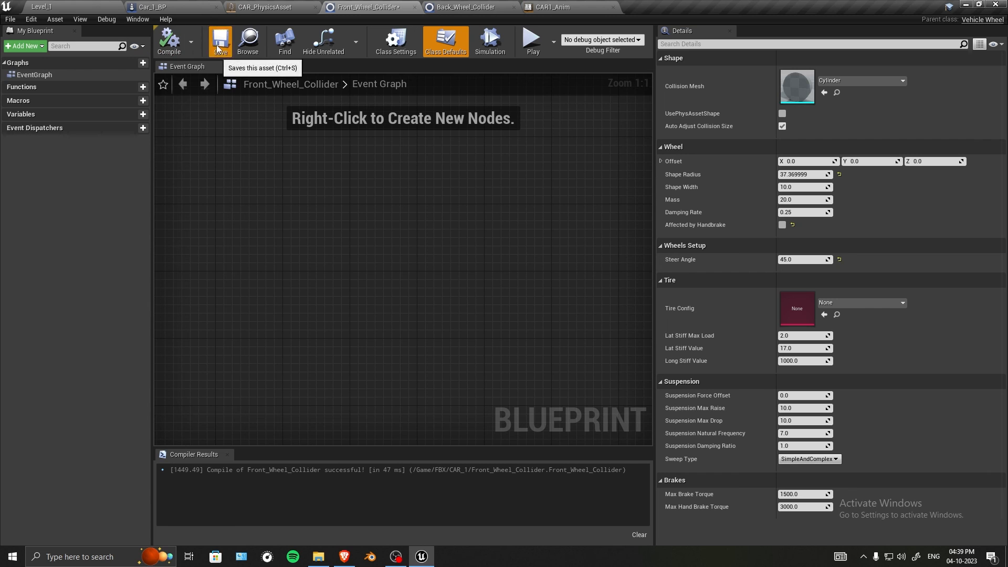
# Play-test the car in Level_1 with the changed front-wheel handbrake setting, driving it forward.
pyautogui.click(78, 9)
pyautogui.click(588, 44)
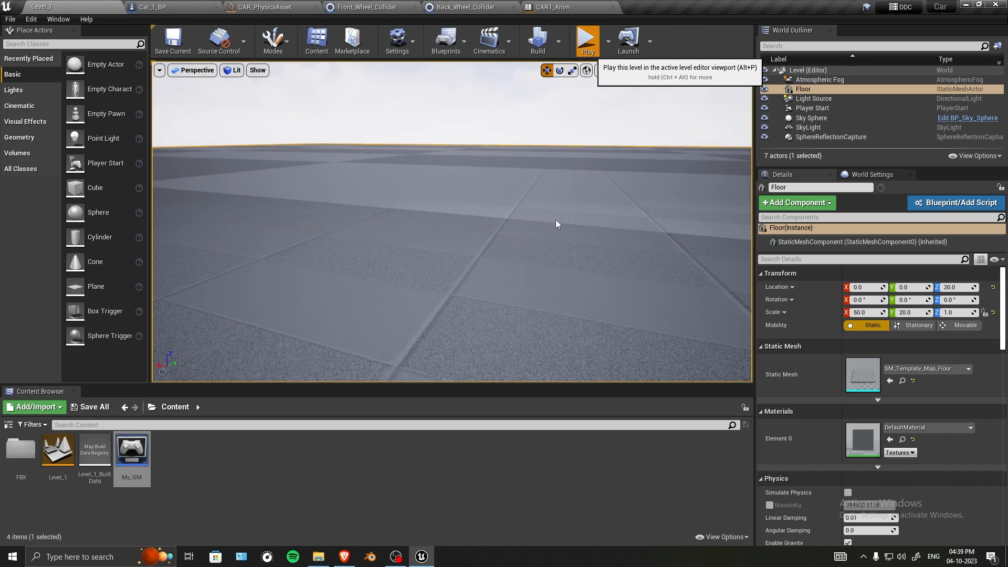
pyautogui.press('w')
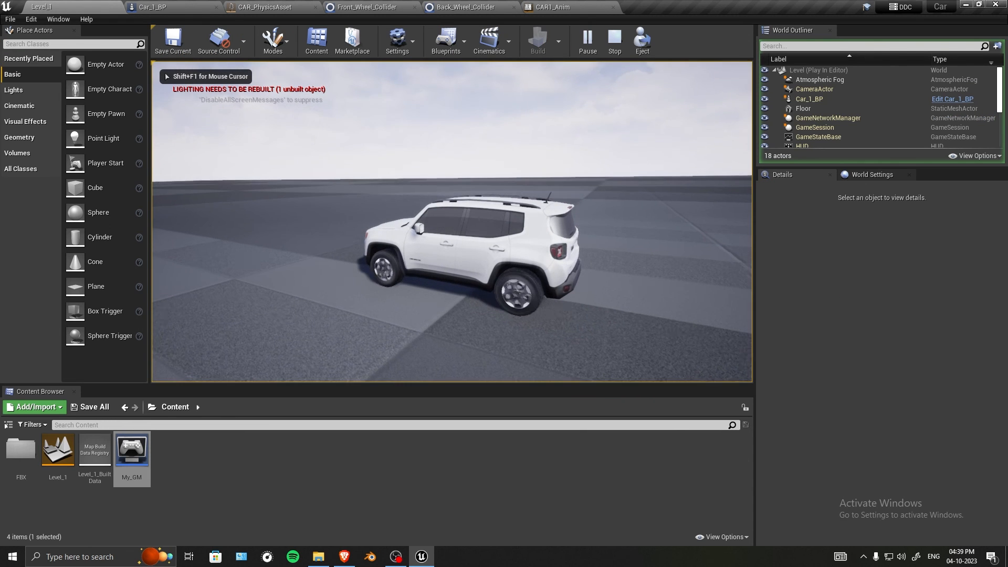